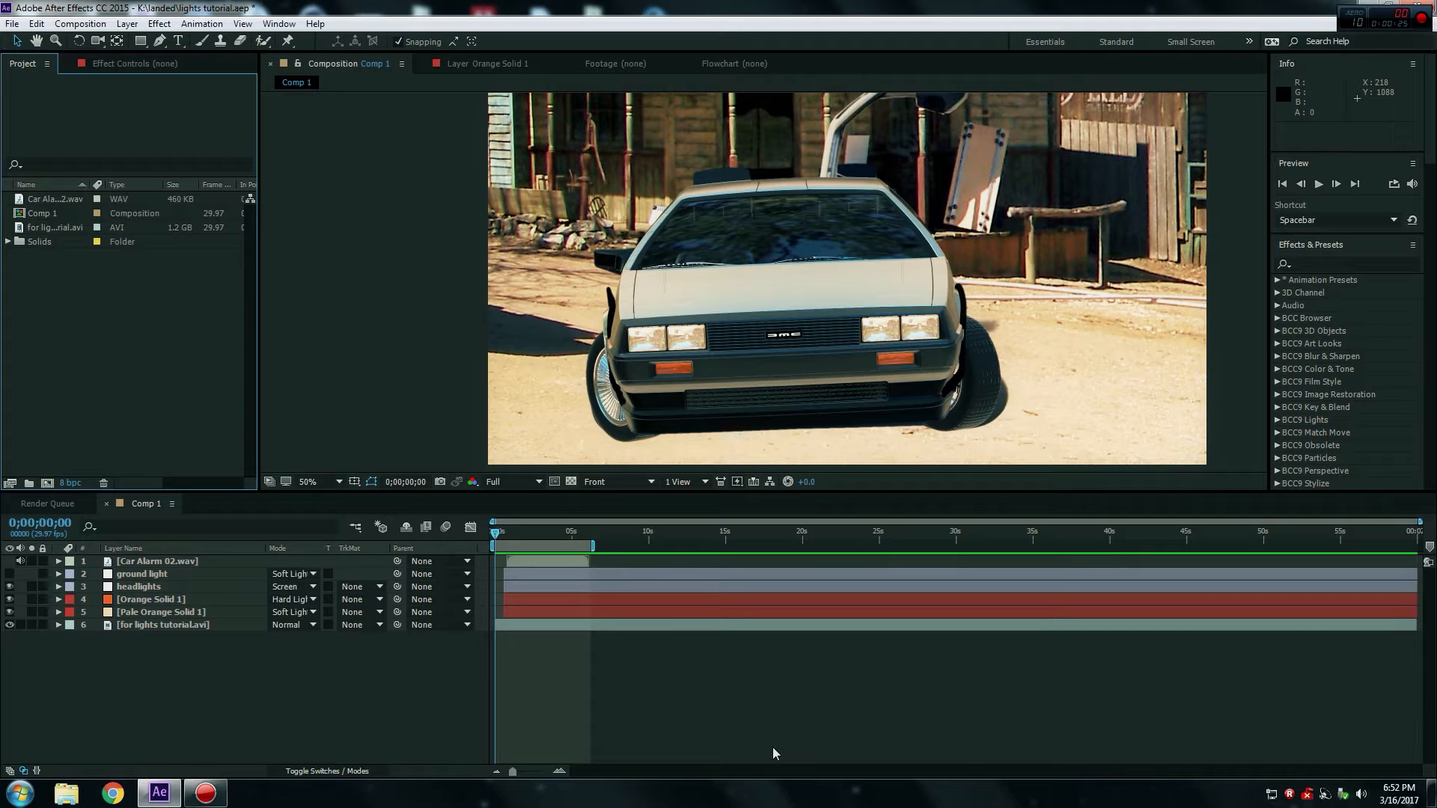
# Play through Comp 1 to examine the finished car light animation.
pyautogui.press('space')
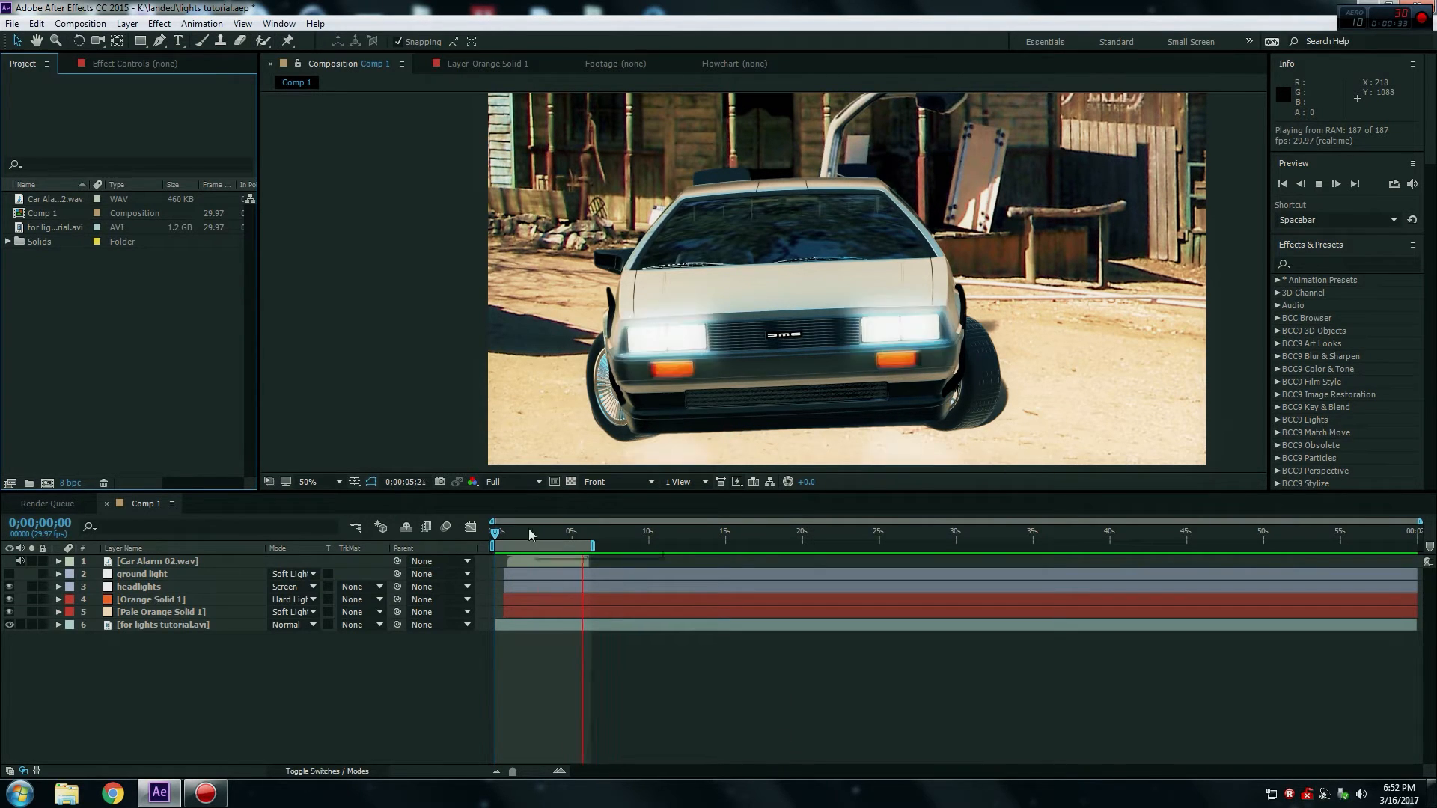
pyautogui.press('space')
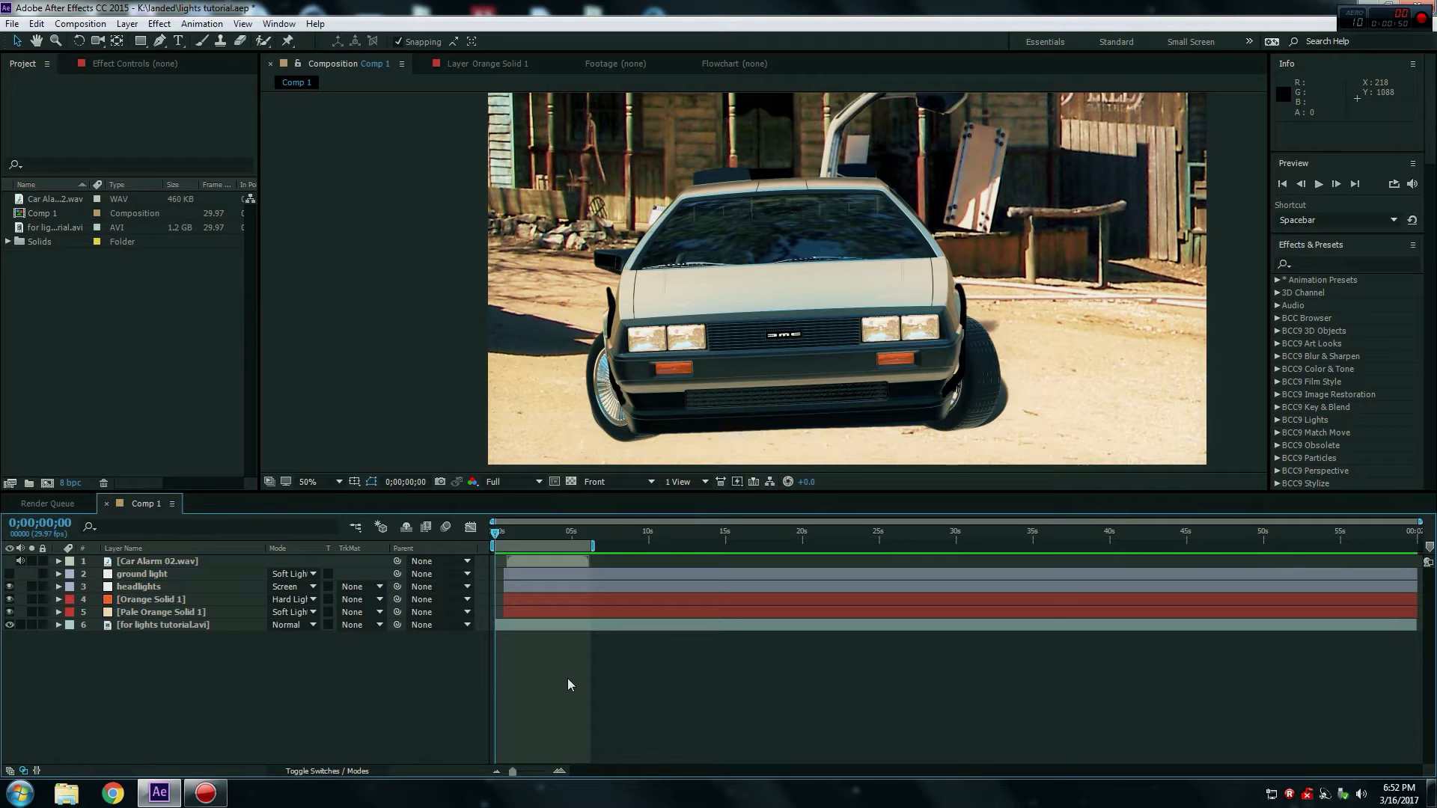
pyautogui.click(523, 600)
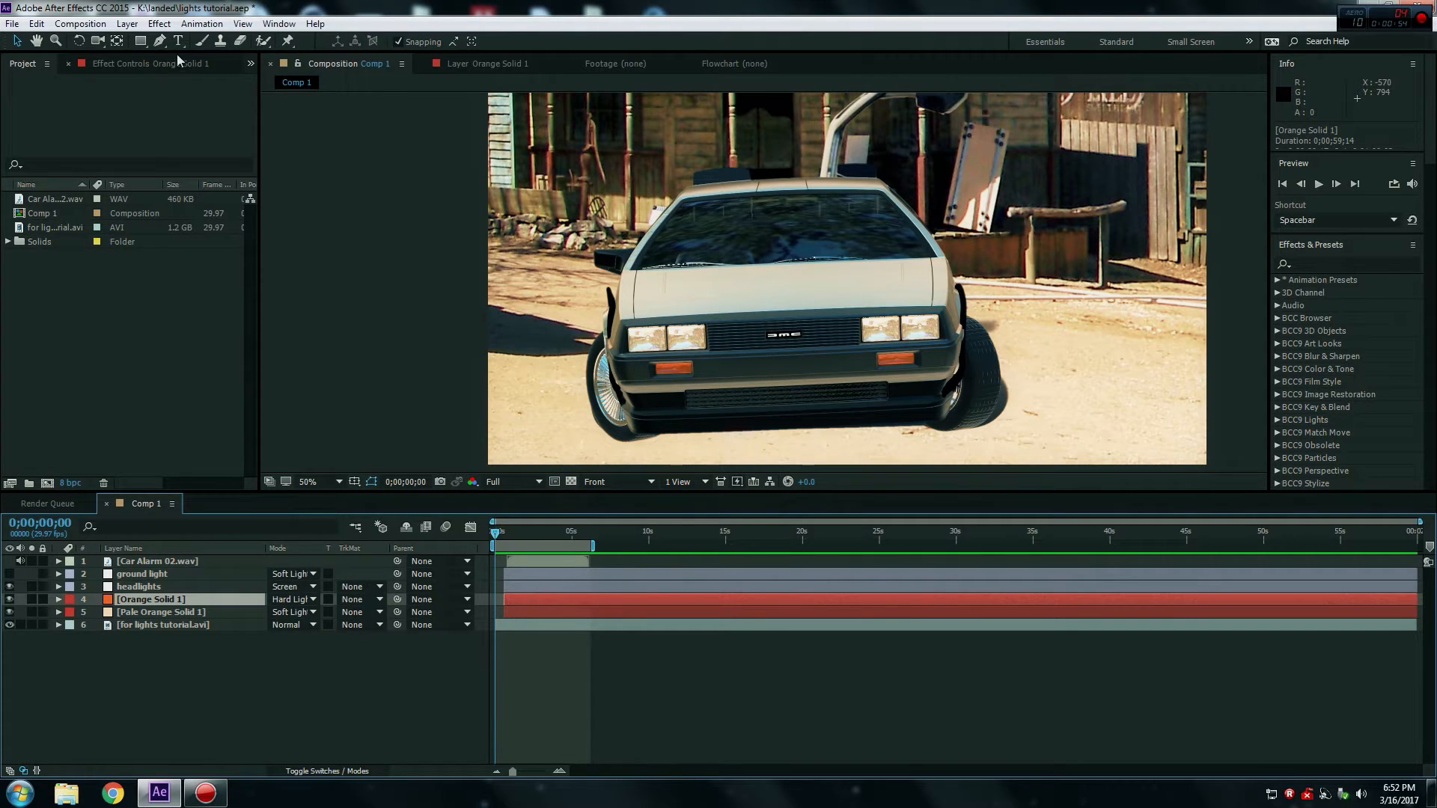
pyautogui.click(159, 23)
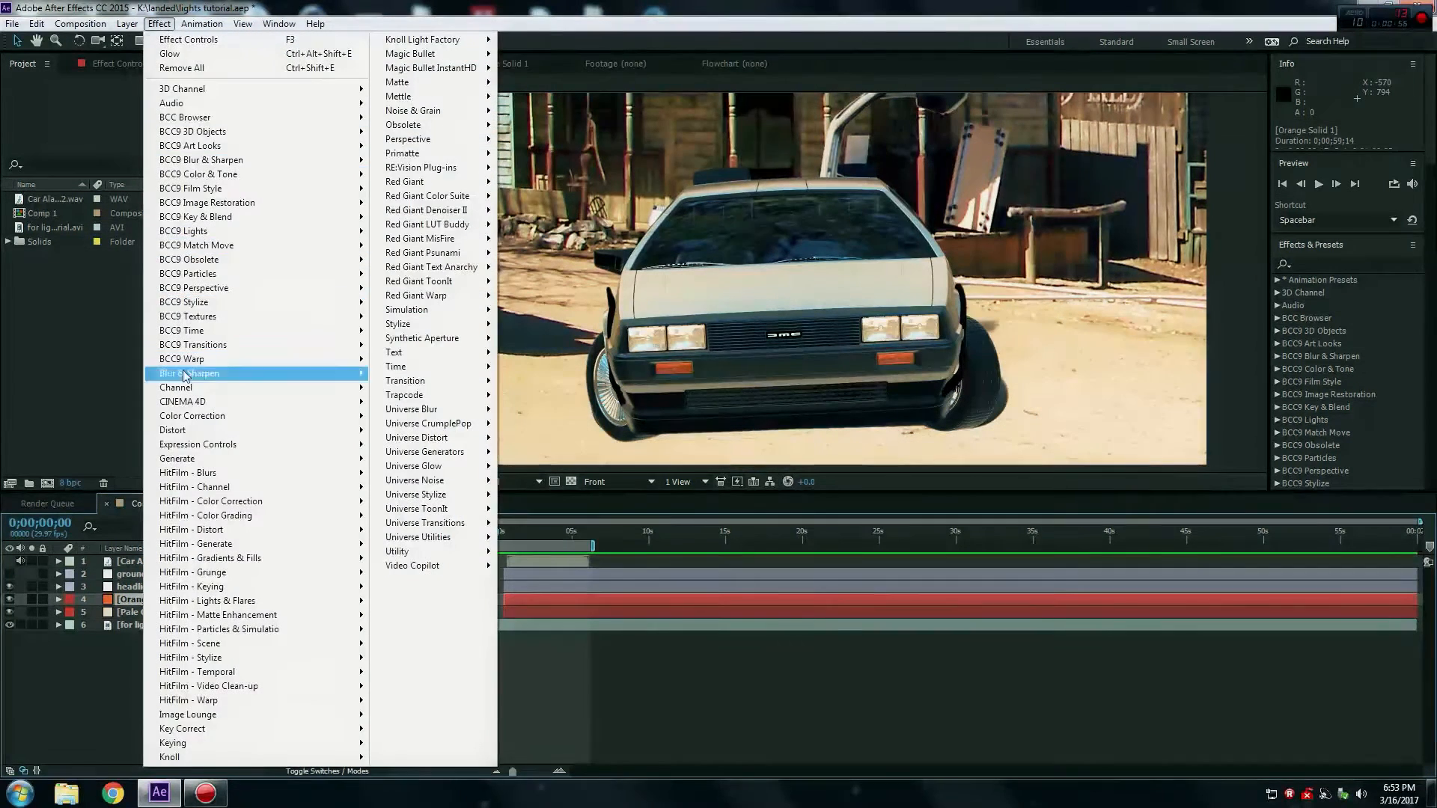
pyautogui.moveTo(193, 459)
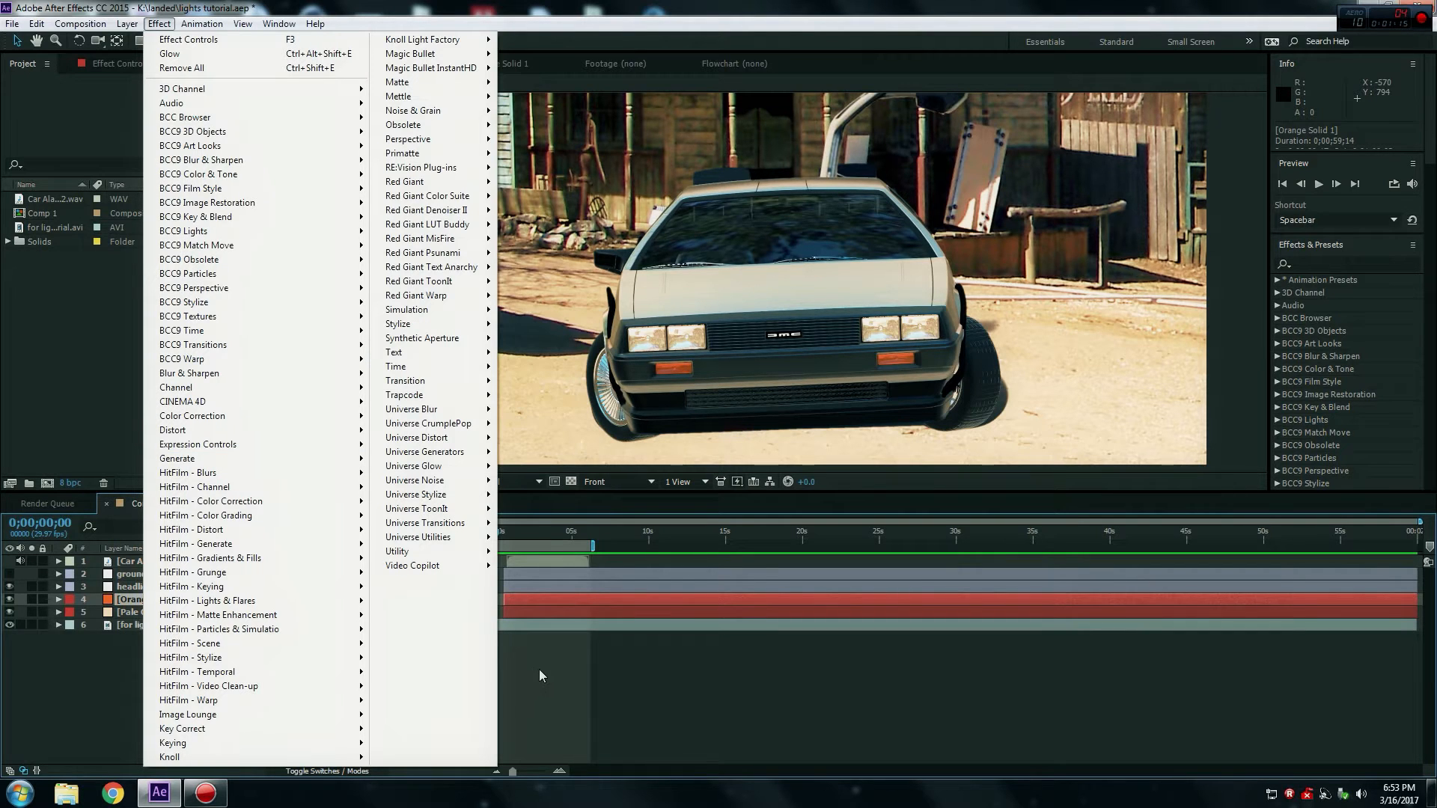
pyautogui.click(582, 685)
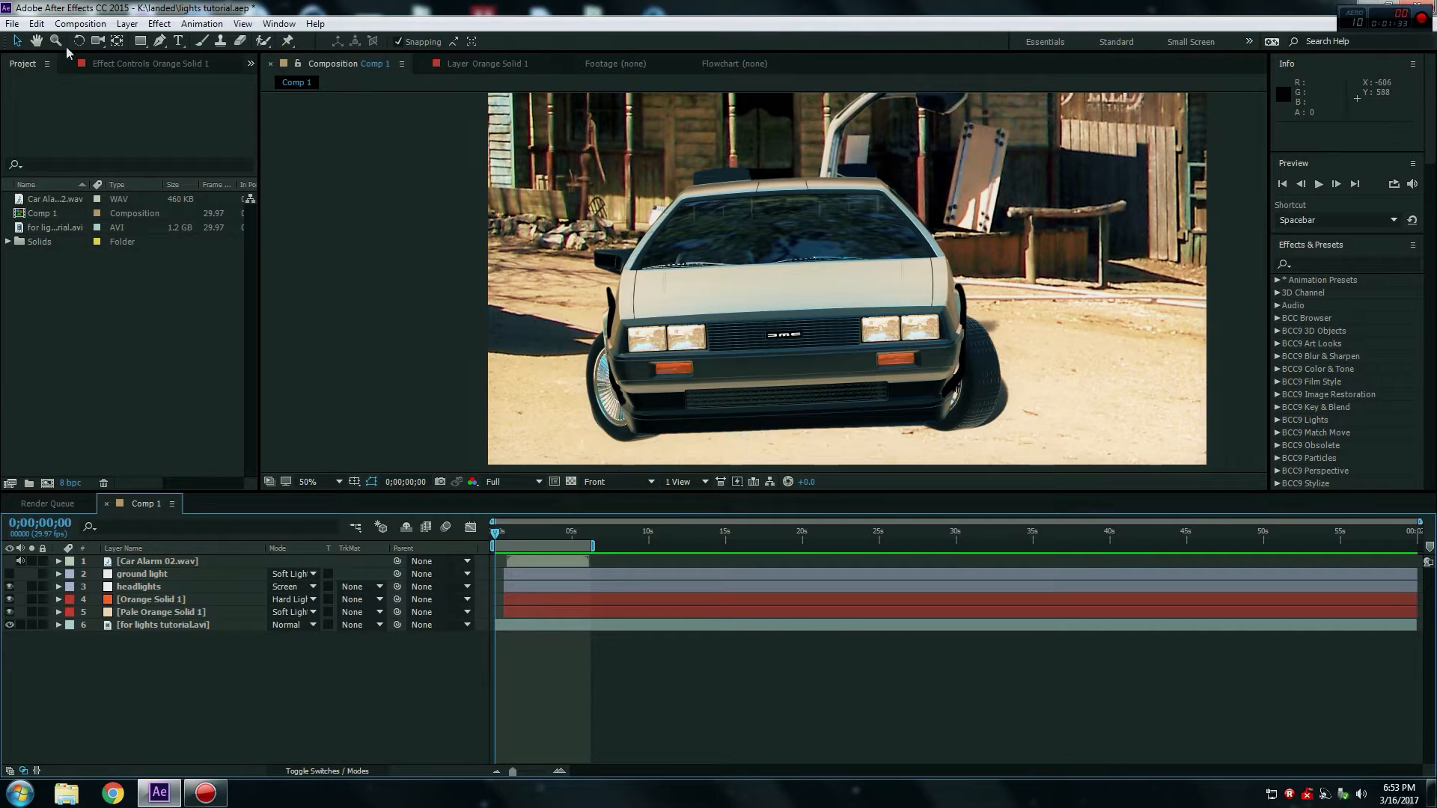
# Create a new 1920 x 1080 composition at 29.97 fps.
pyautogui.click(75, 25)
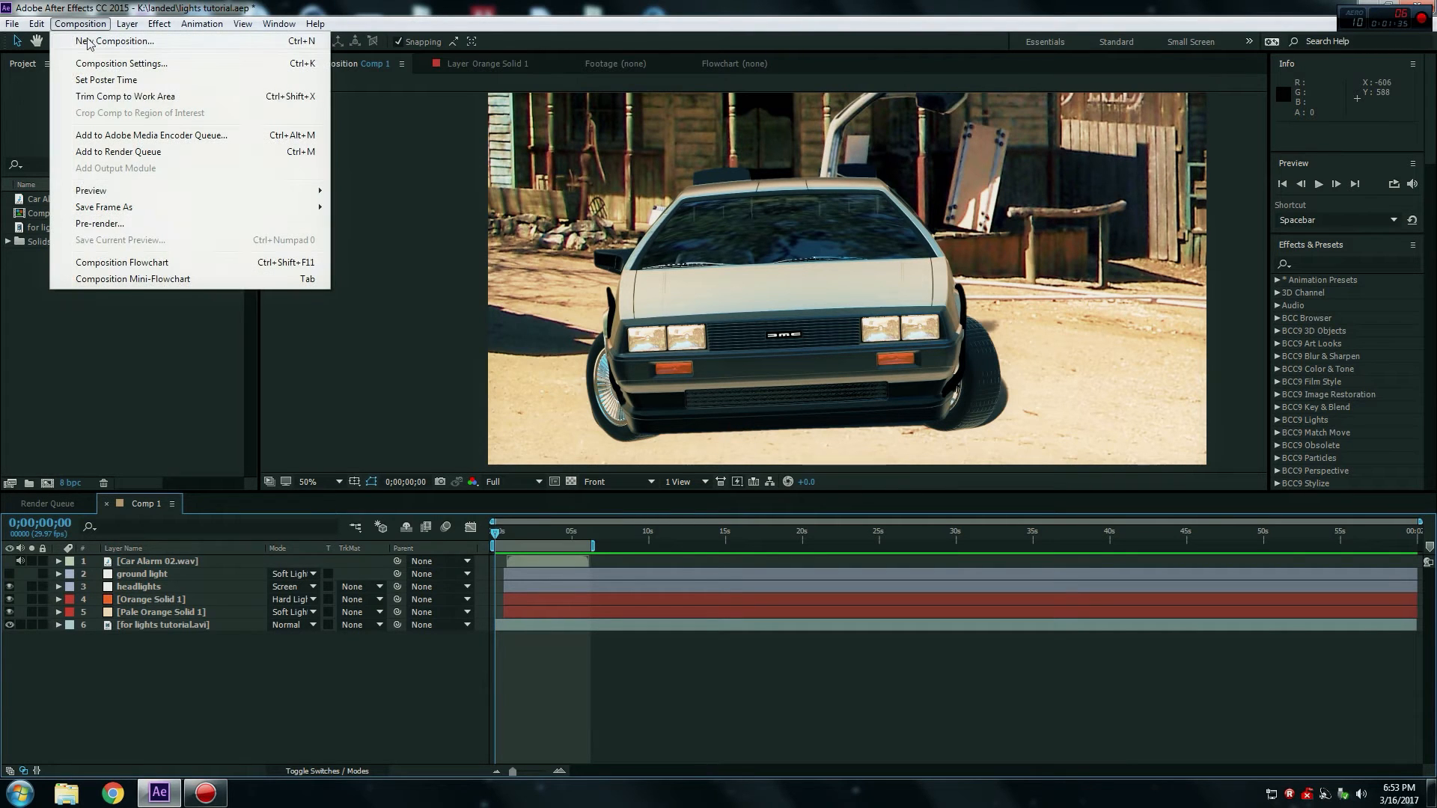
pyautogui.click(93, 42)
pyautogui.click(563, 583)
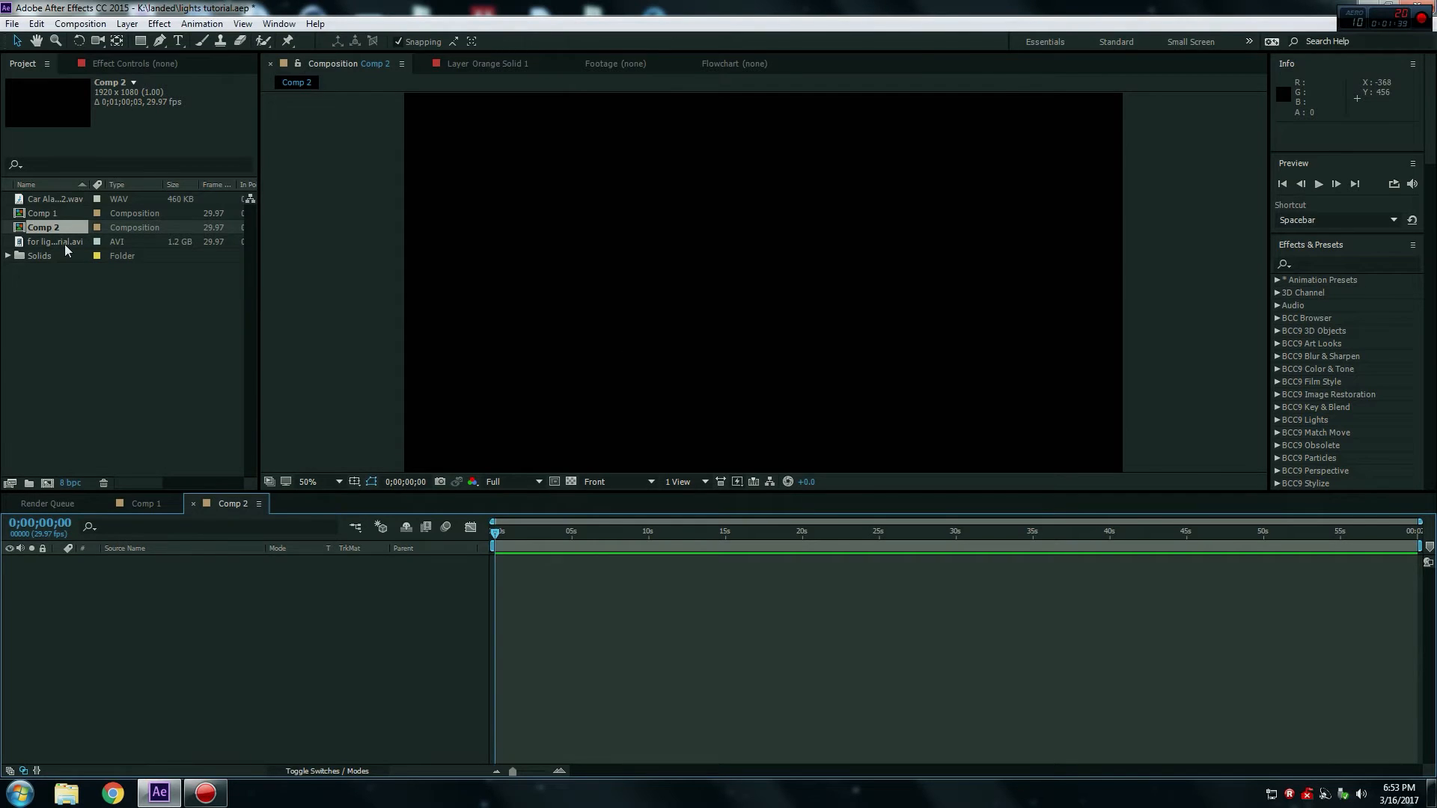
# Place the for lights tutorial.avi footage in Comp 2, centred in the frame.
pyautogui.click(51, 242)
pyautogui.press(',')
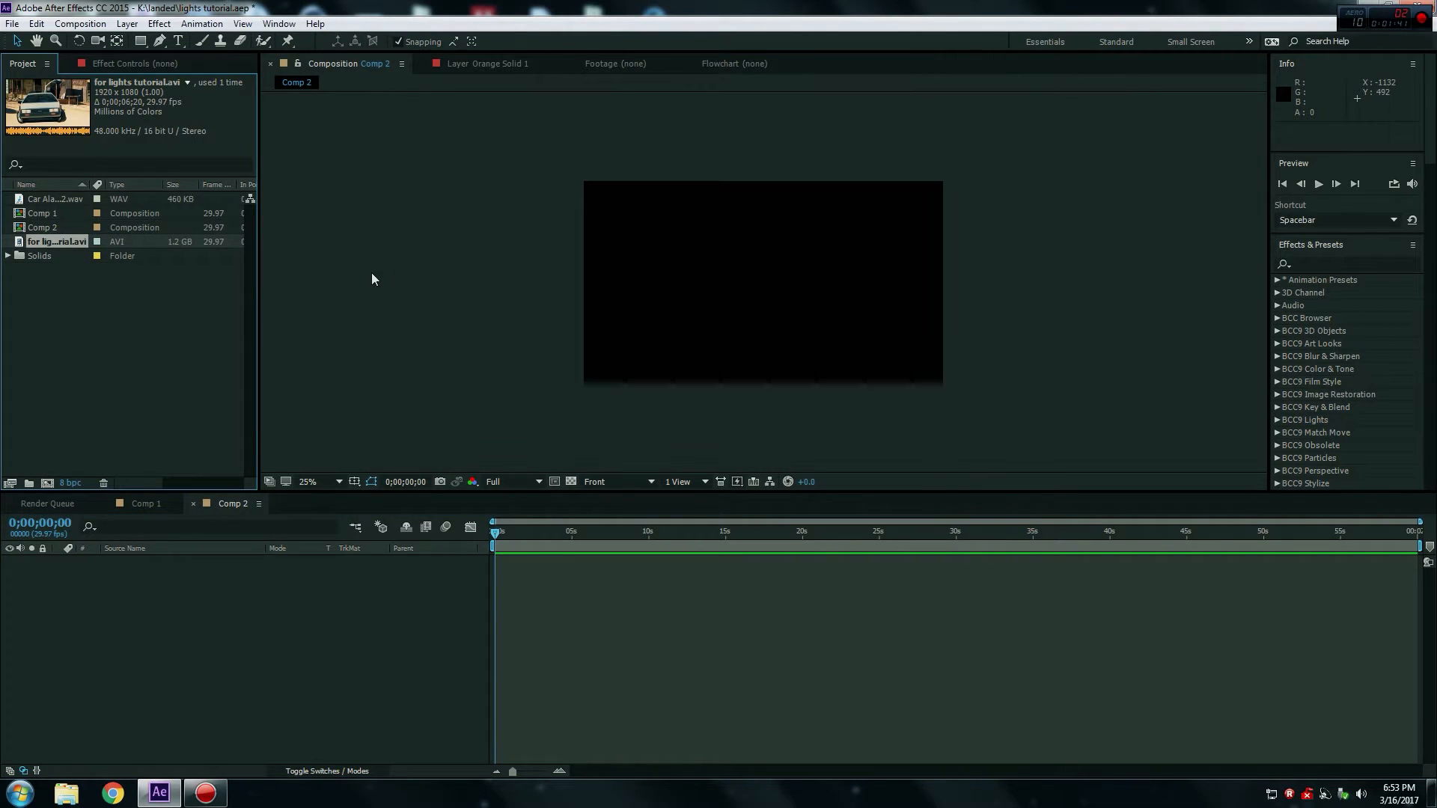
pyautogui.moveTo(56, 241); pyautogui.dragTo(762, 279)
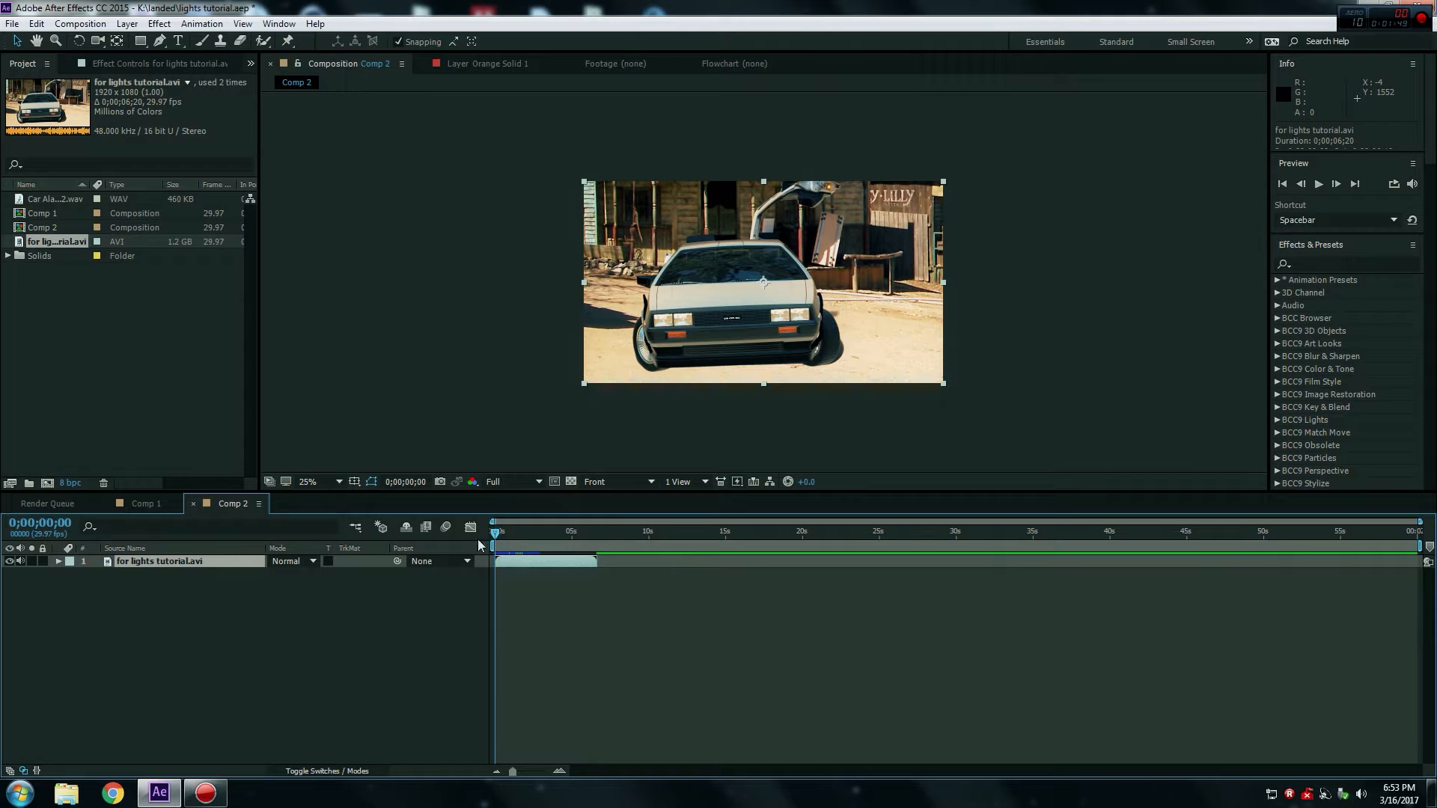
pyautogui.press('.')
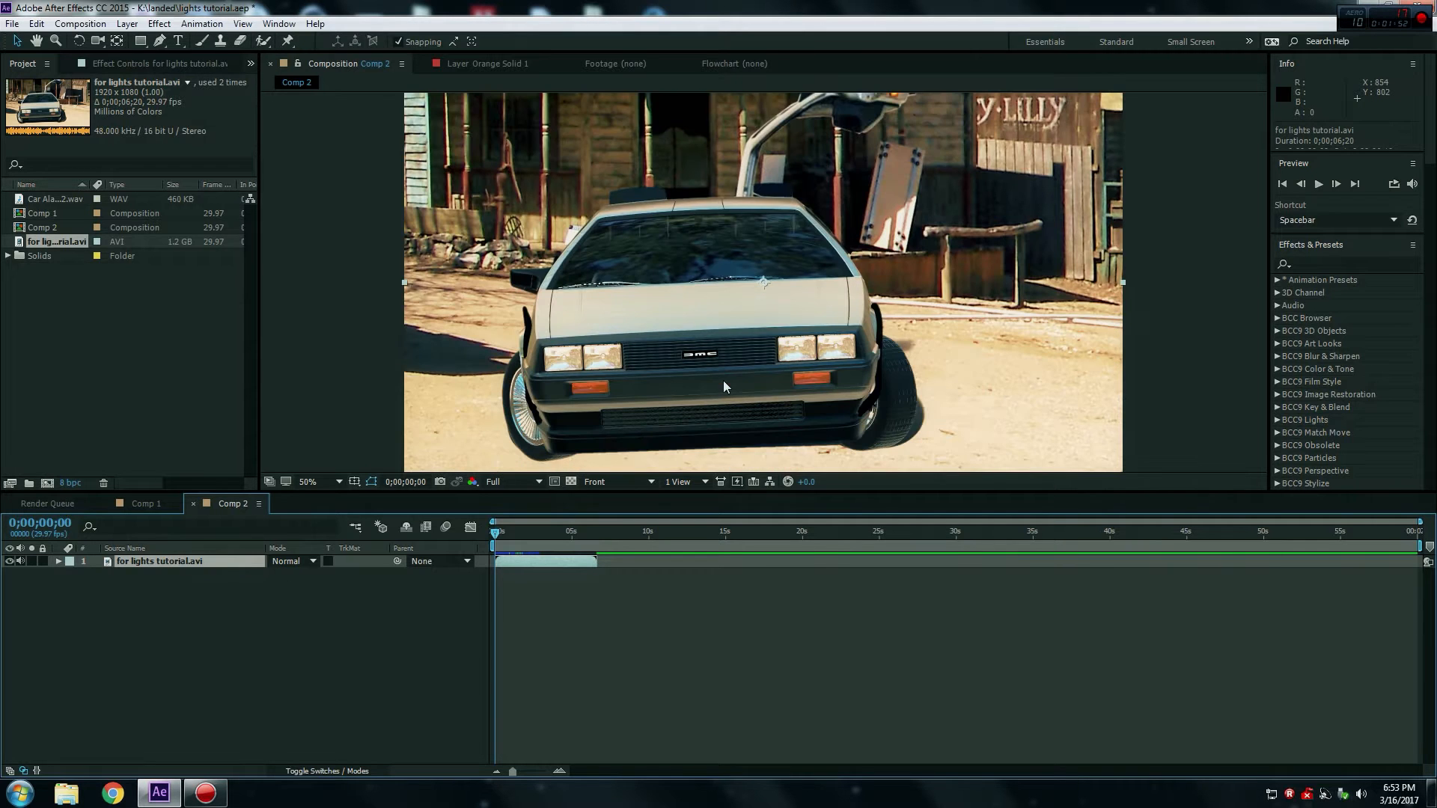
pyautogui.press(',')
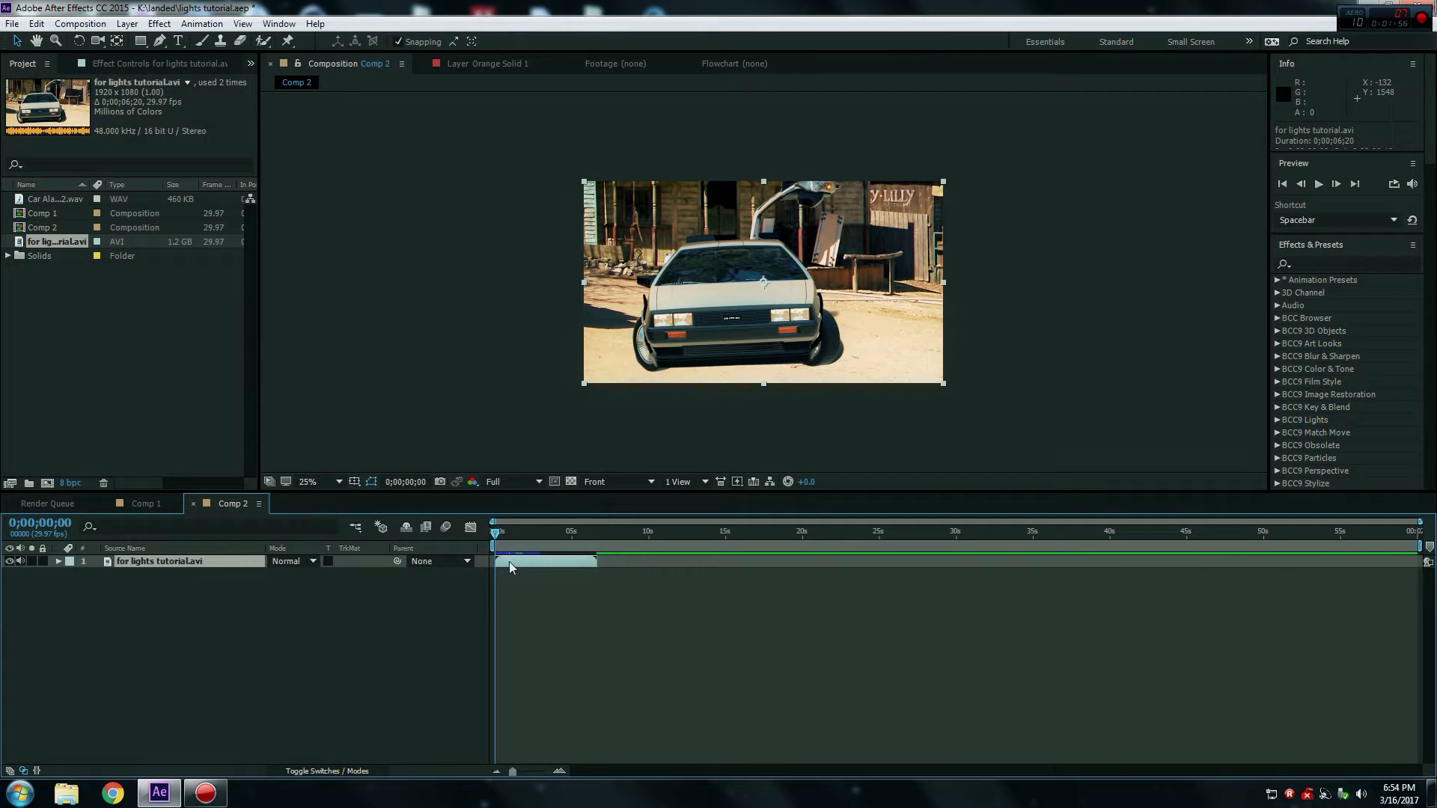
# Freeze the car footage layer at the start of the composition and extend its duration to about 12 seconds.
pyautogui.rightClick(510, 561)
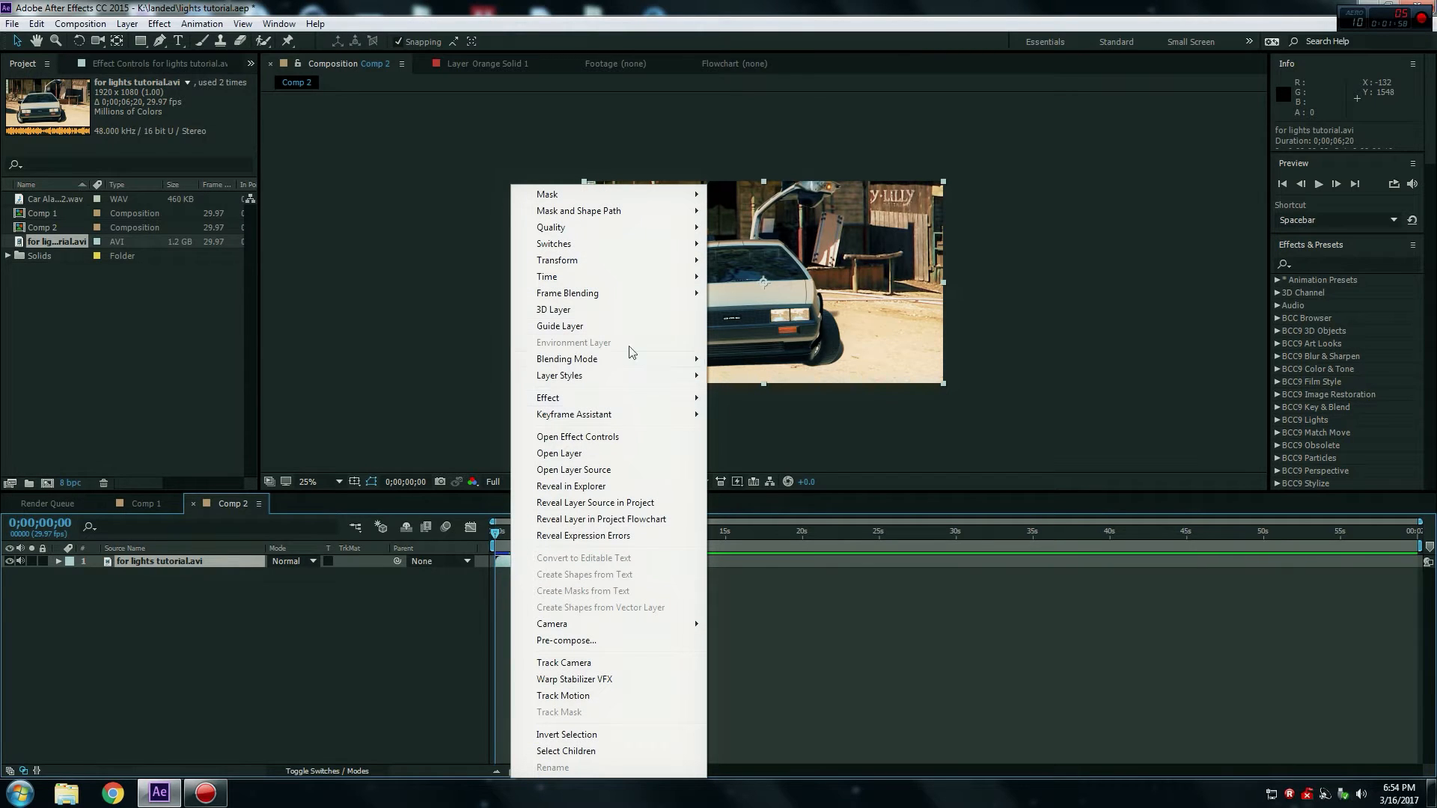
pyautogui.moveTo(589, 279)
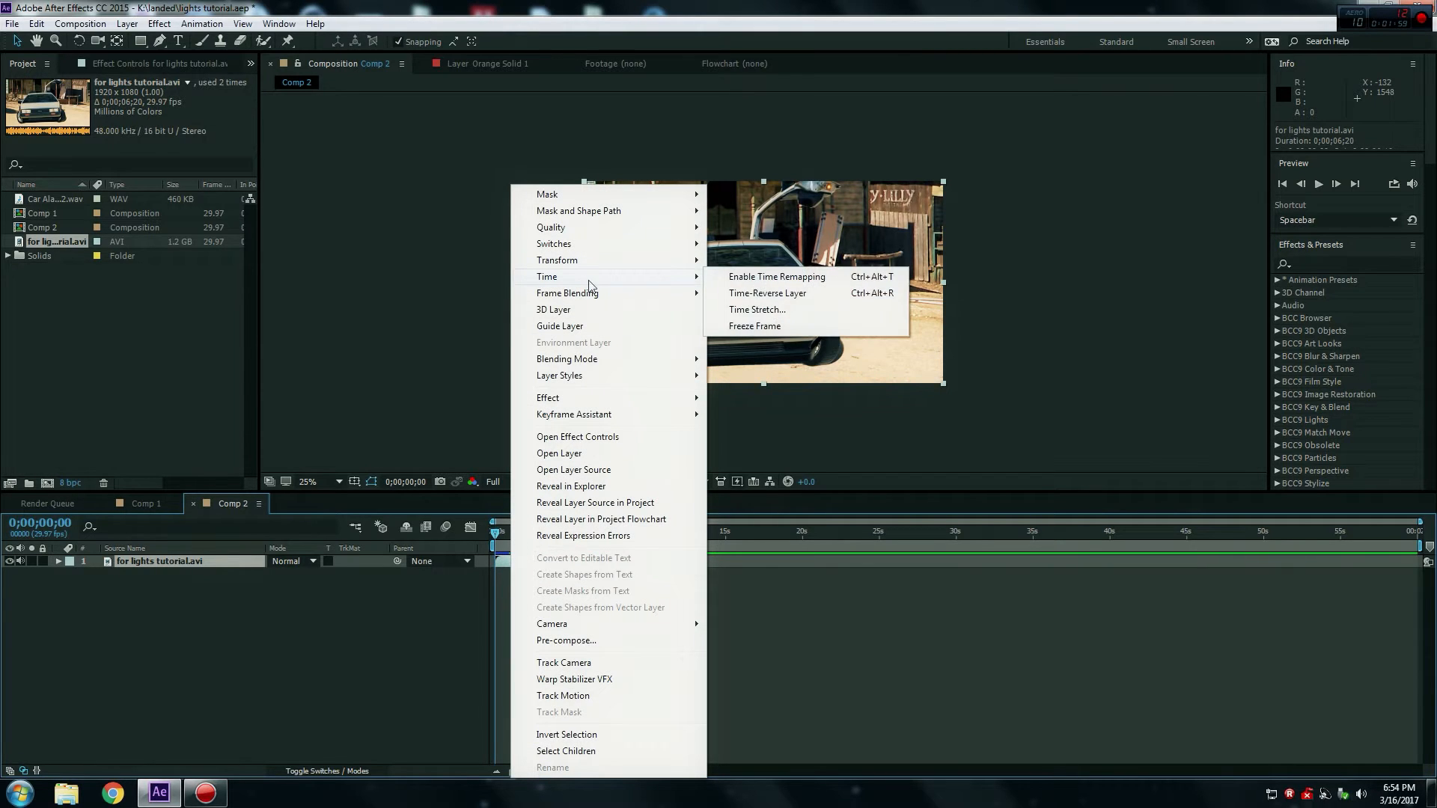
pyautogui.click(756, 330)
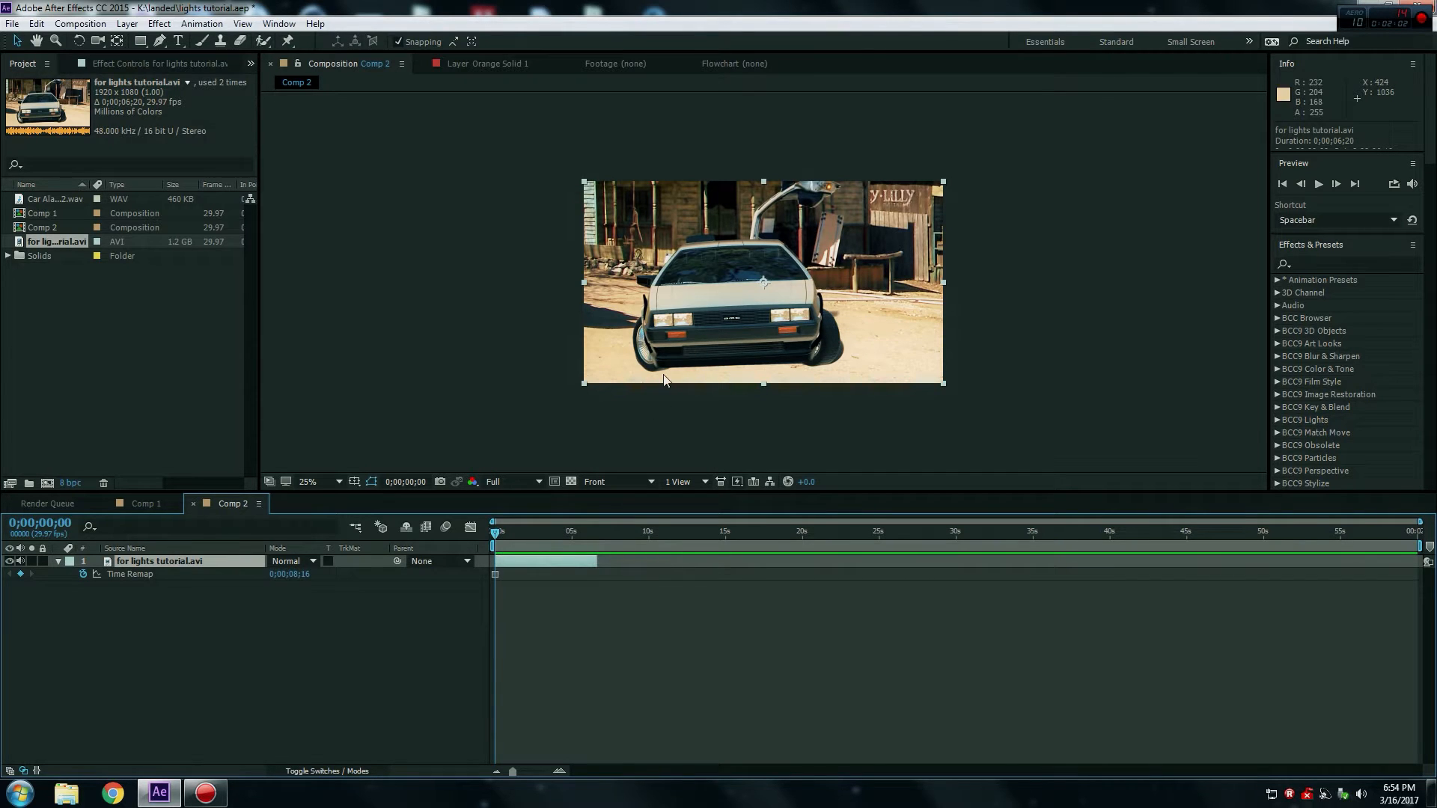
pyautogui.moveTo(519, 546); pyautogui.dragTo(687, 563)
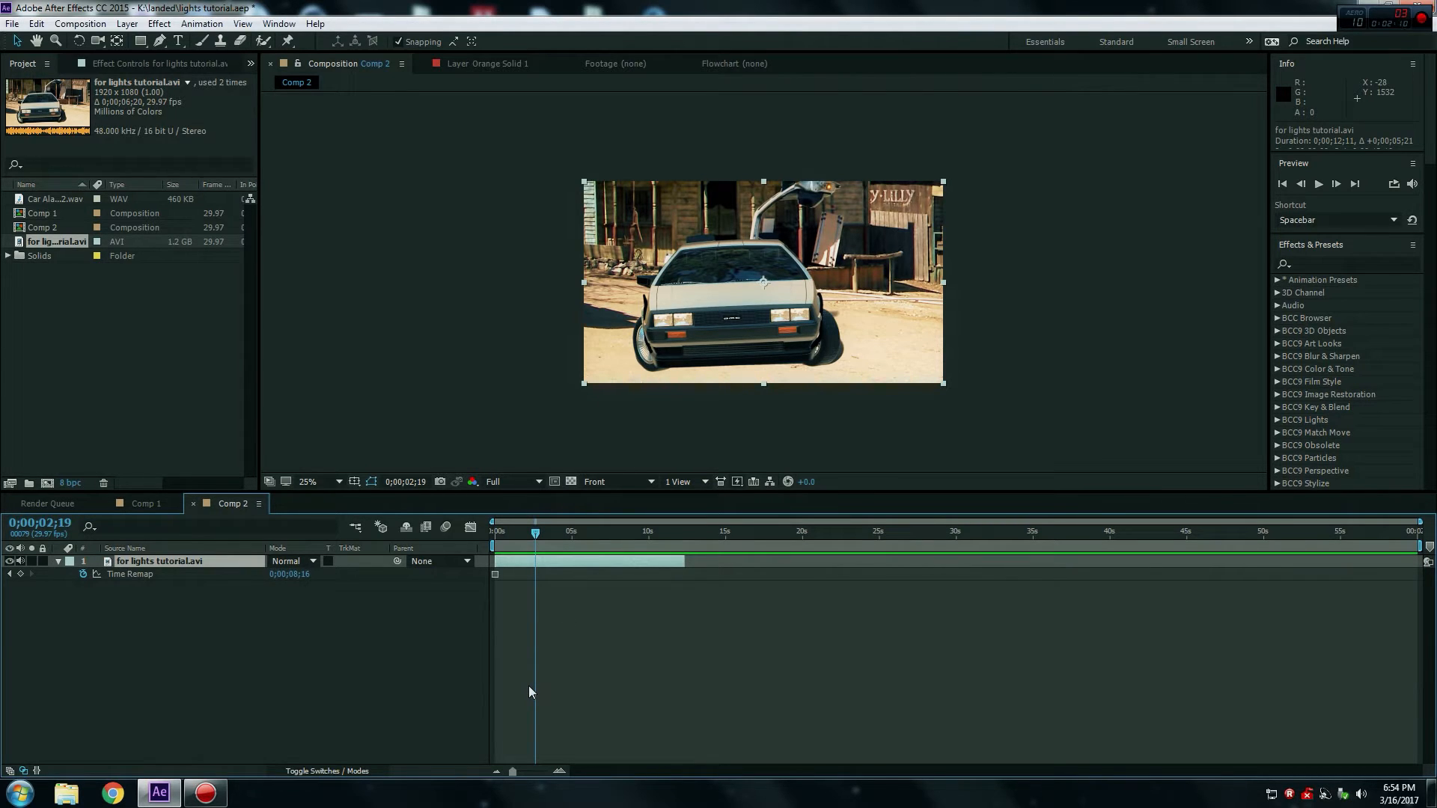
pyautogui.press('.')
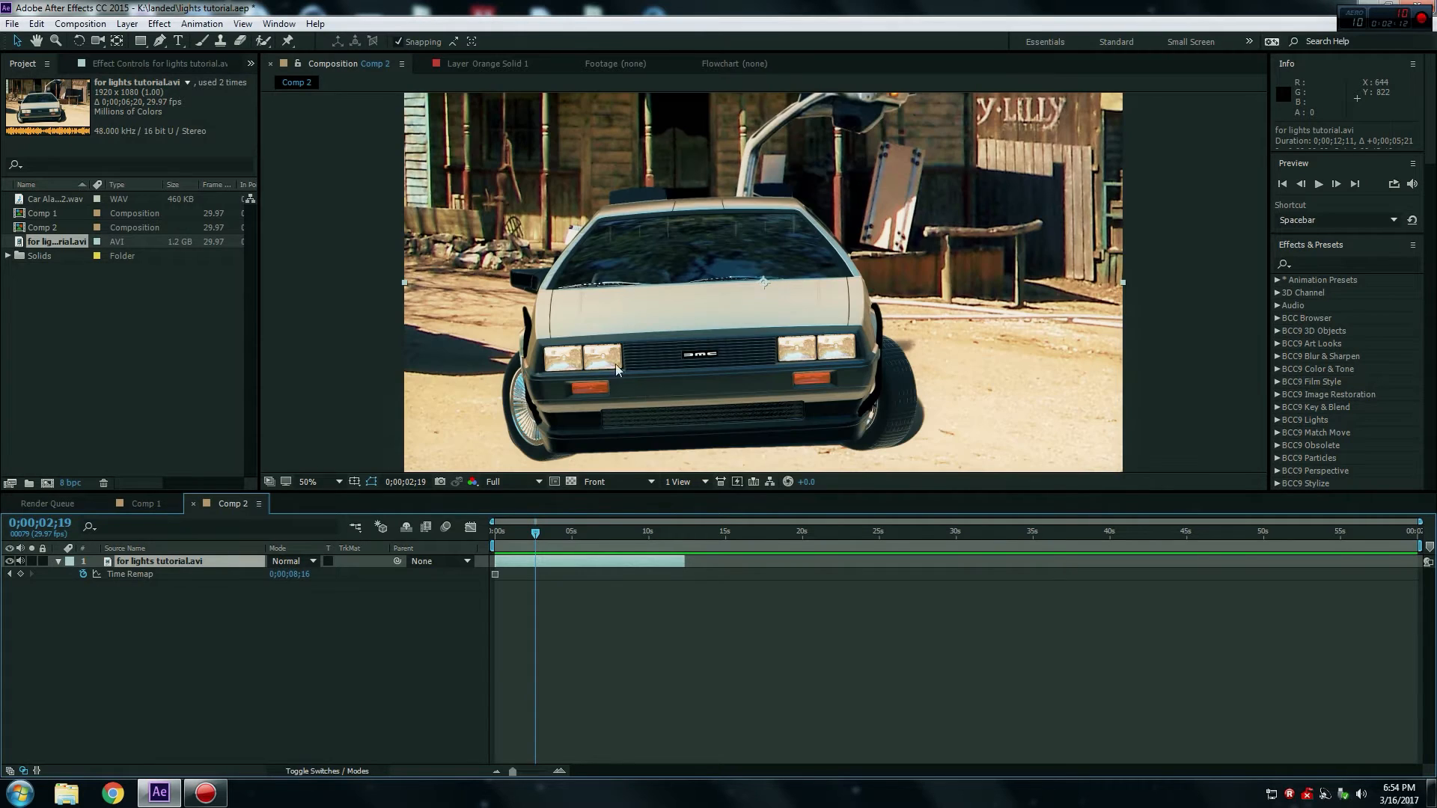
pyautogui.moveTo(537, 533)
pyautogui.mouseDown()
pyautogui.moveTo(584, 543)
pyautogui.moveTo(556, 545)
pyautogui.mouseUp()
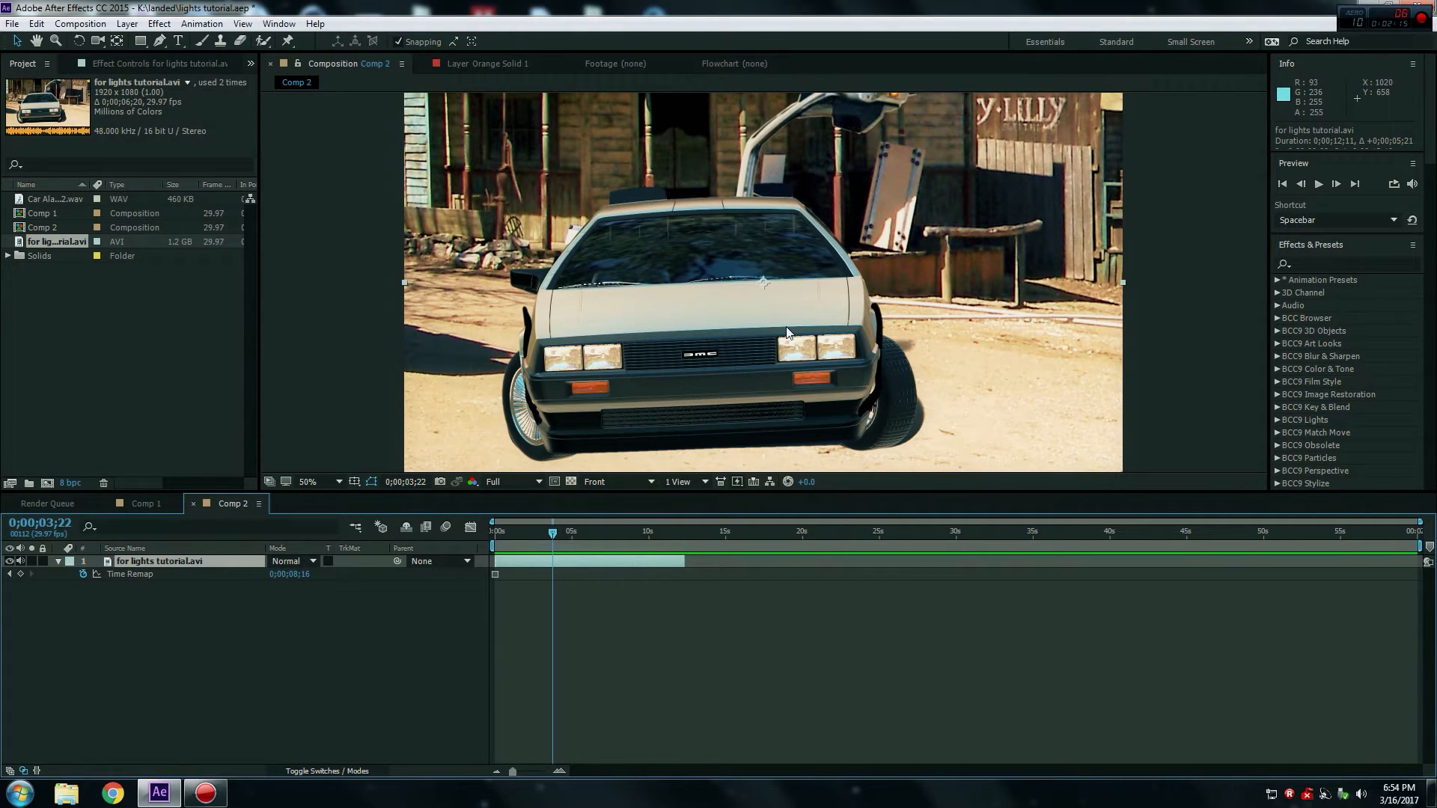
# Add an adjustment layer above the car footage and name it headlights.
pyautogui.click(127, 24)
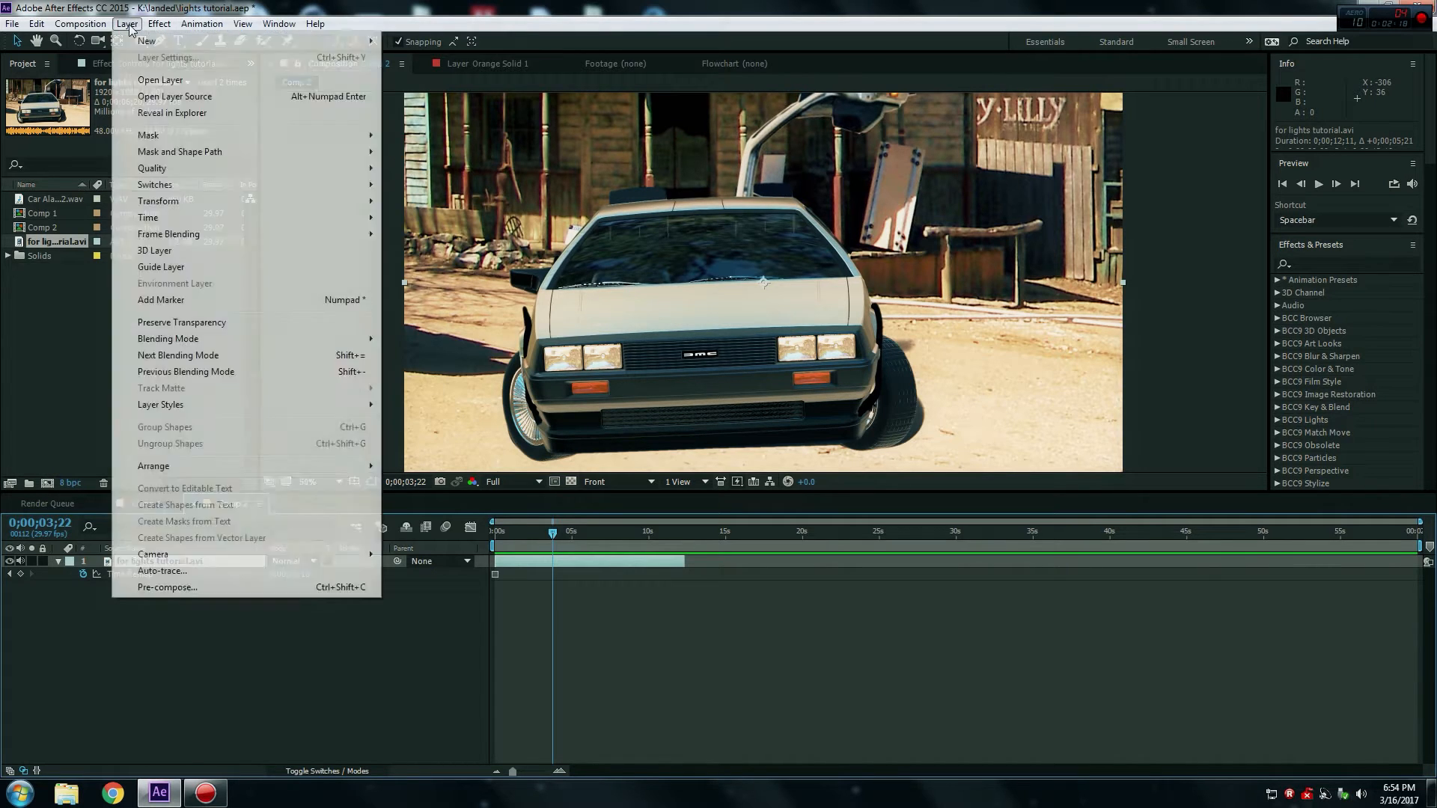
pyautogui.moveTo(151, 43)
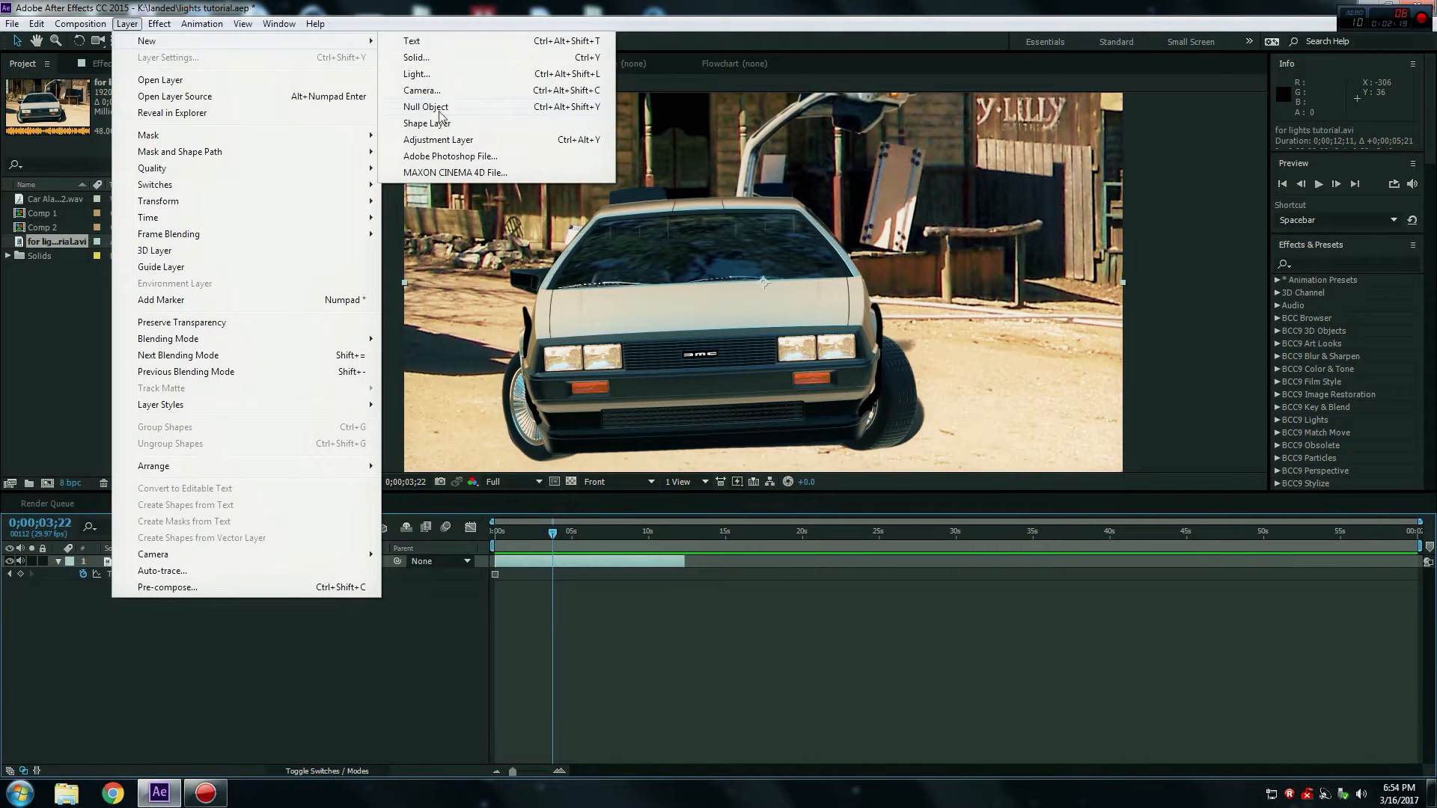
pyautogui.click(436, 140)
pyautogui.rightClick(208, 565)
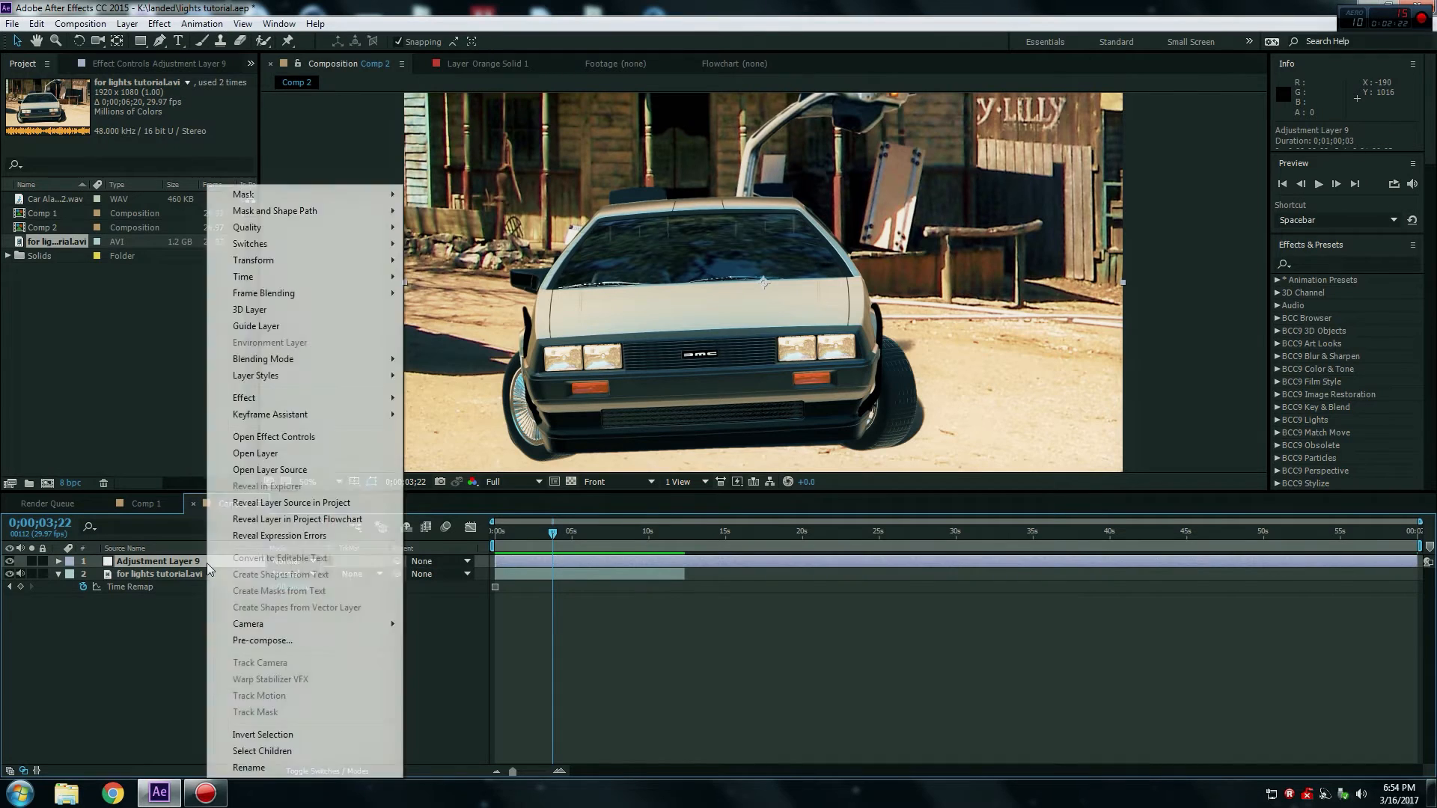
pyautogui.click(258, 766)
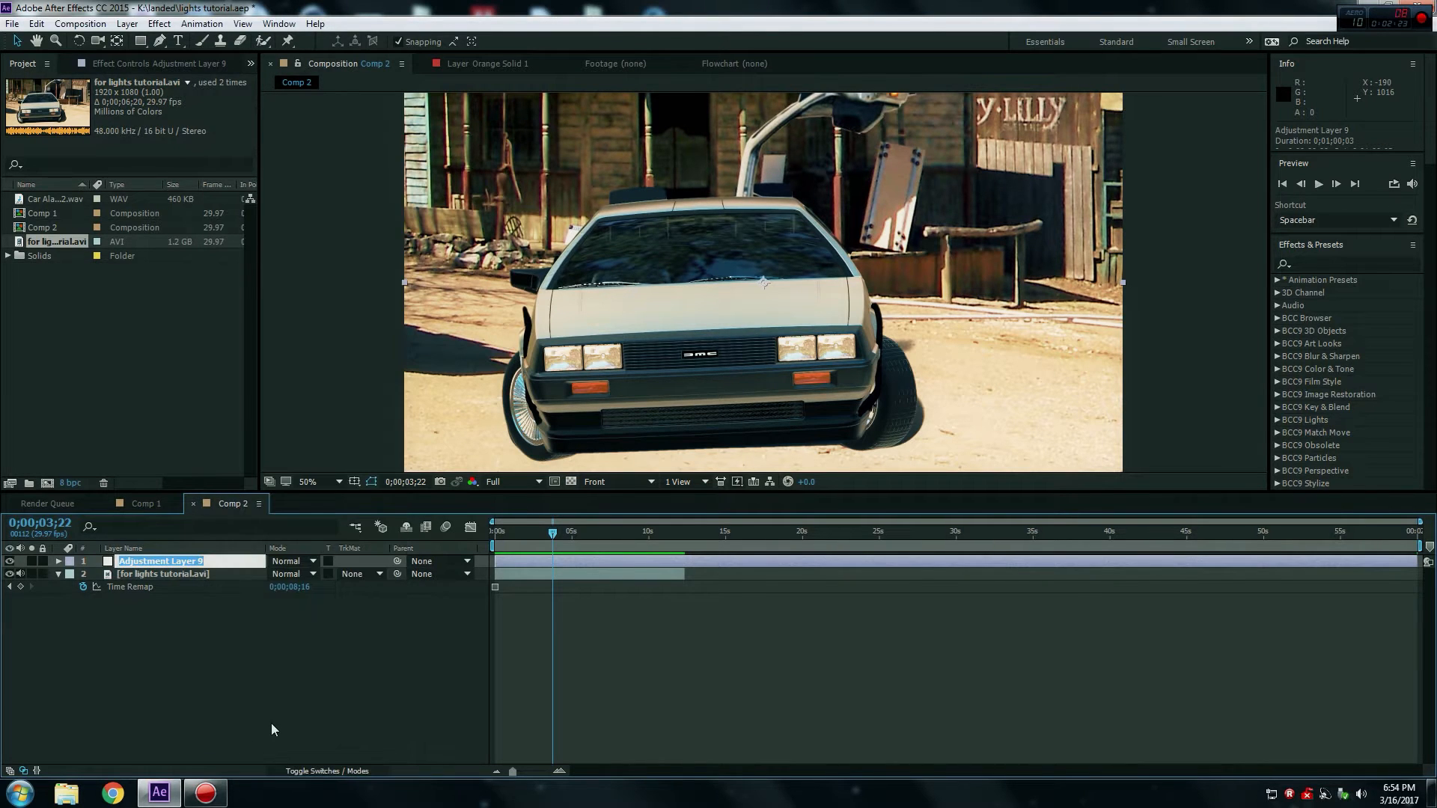
pyautogui.write('headlights')
pyautogui.press('Return')
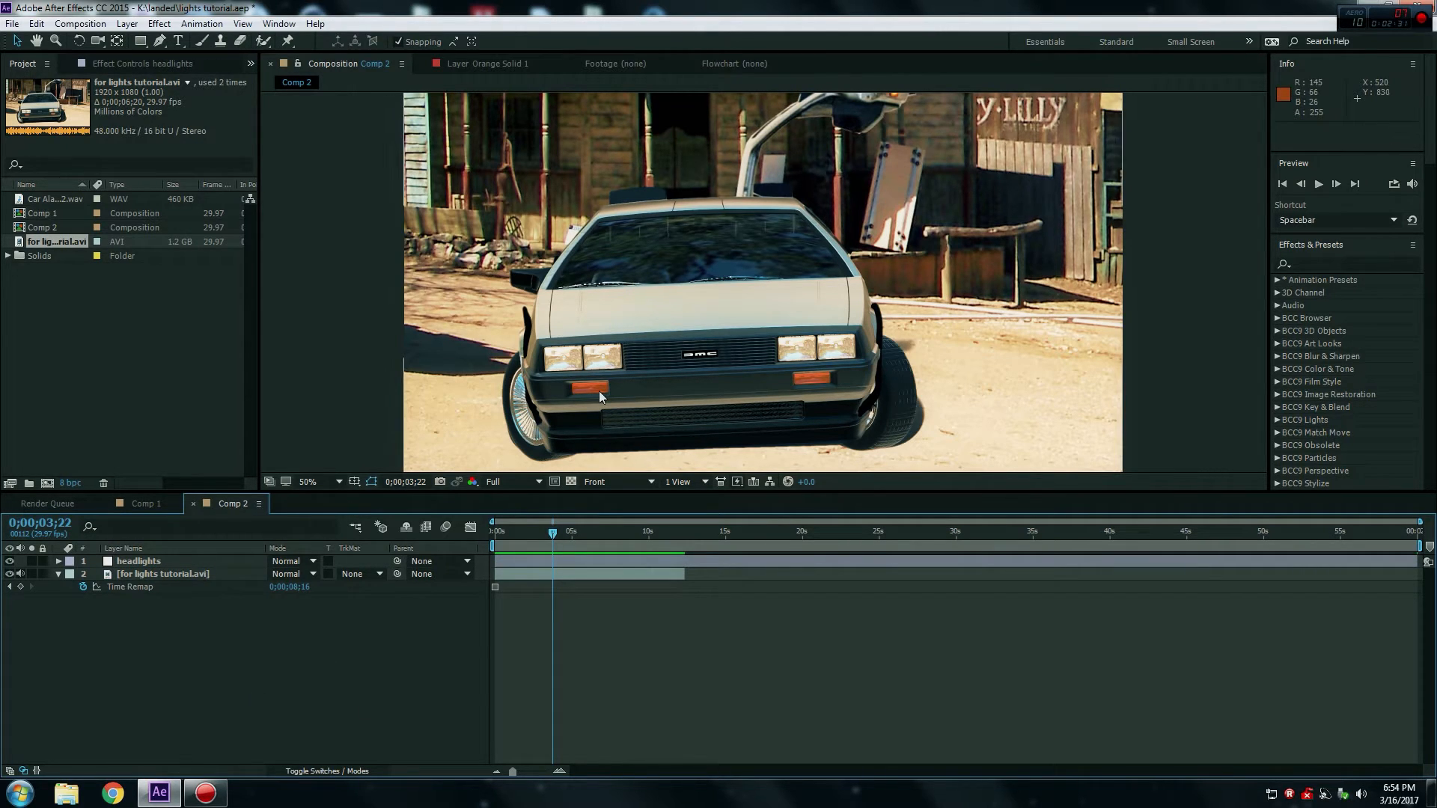
pyautogui.press('.')
pyautogui.moveTo(629, 364); pyautogui.dragTo(710, 216)
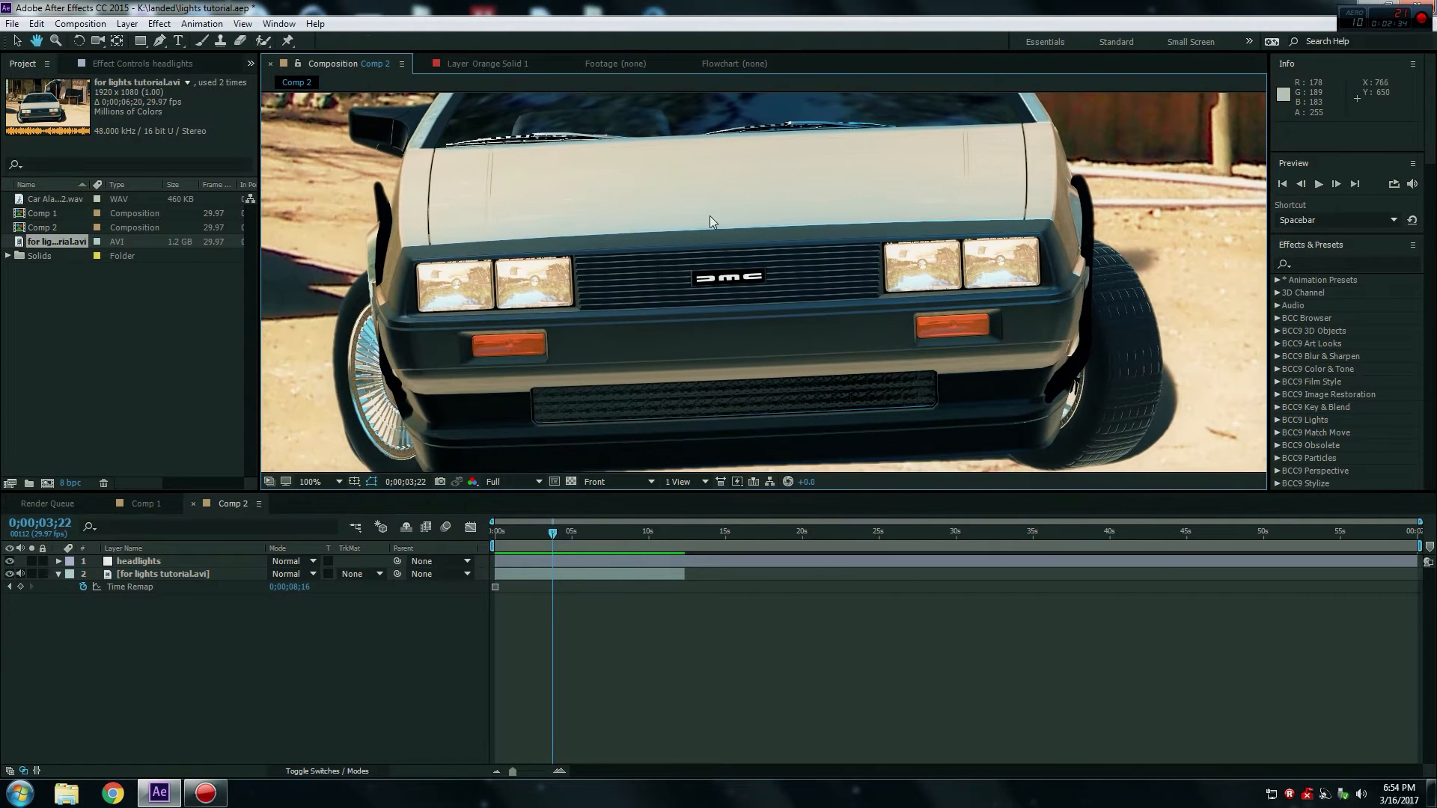
pyautogui.click(159, 41)
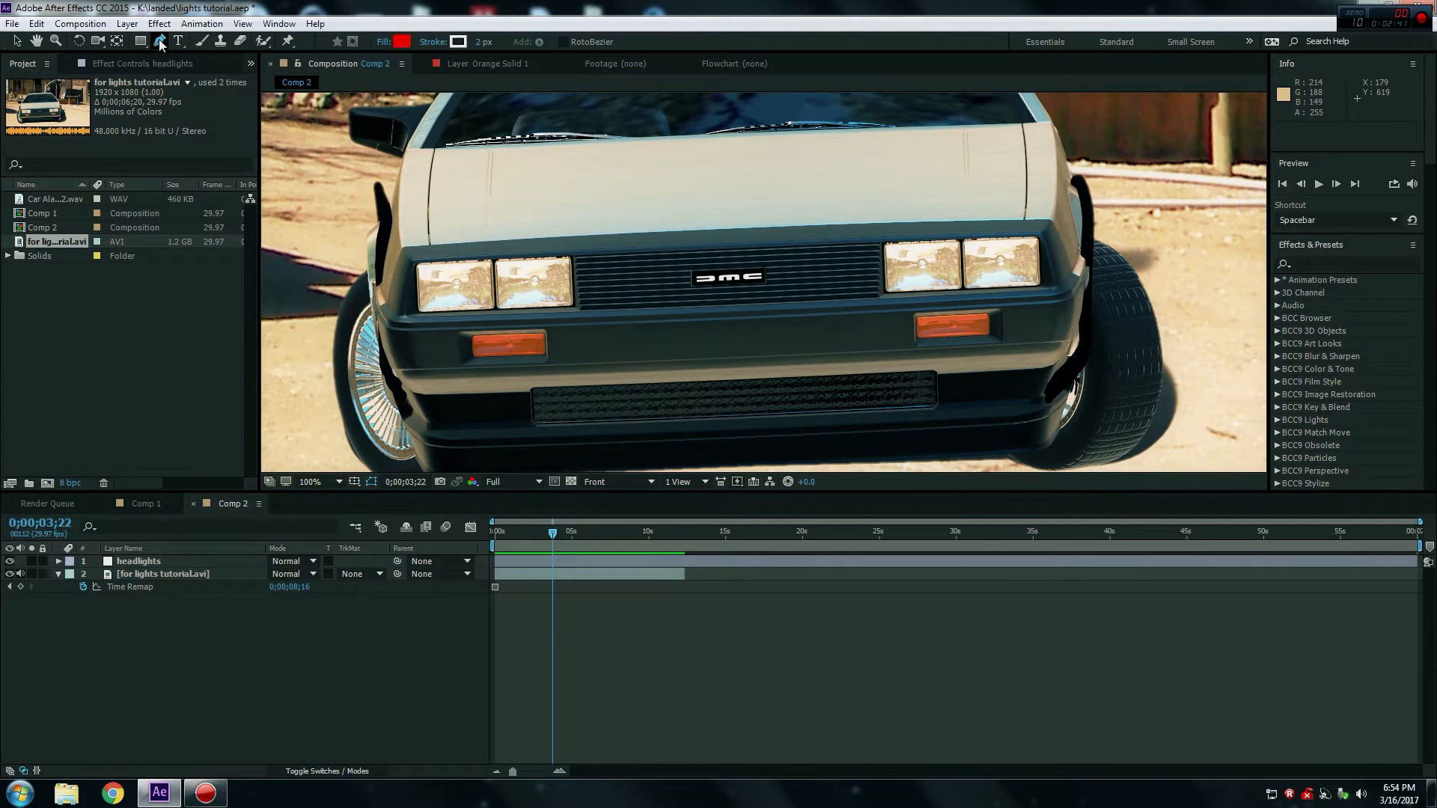
pyautogui.click(415, 263)
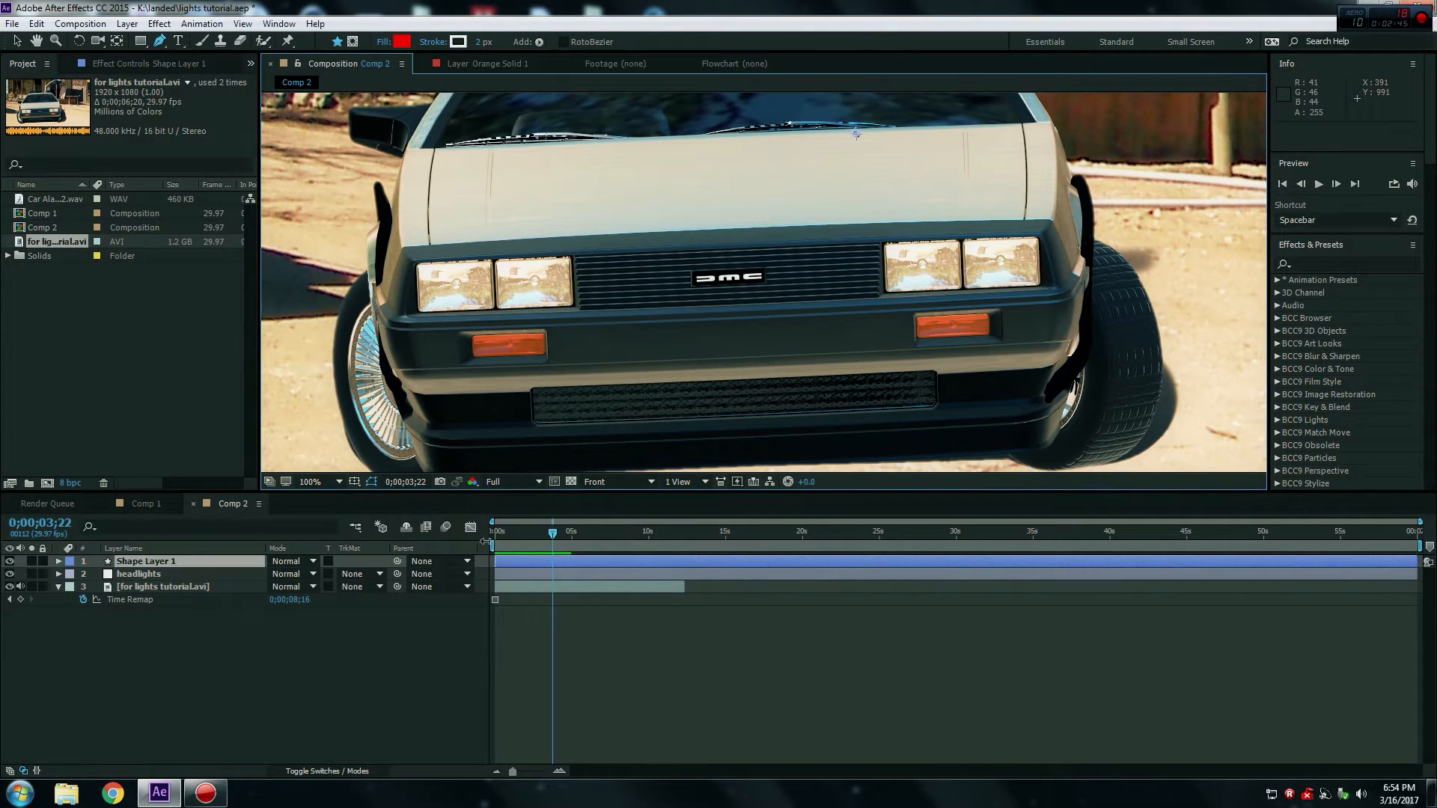
pyautogui.click(542, 566)
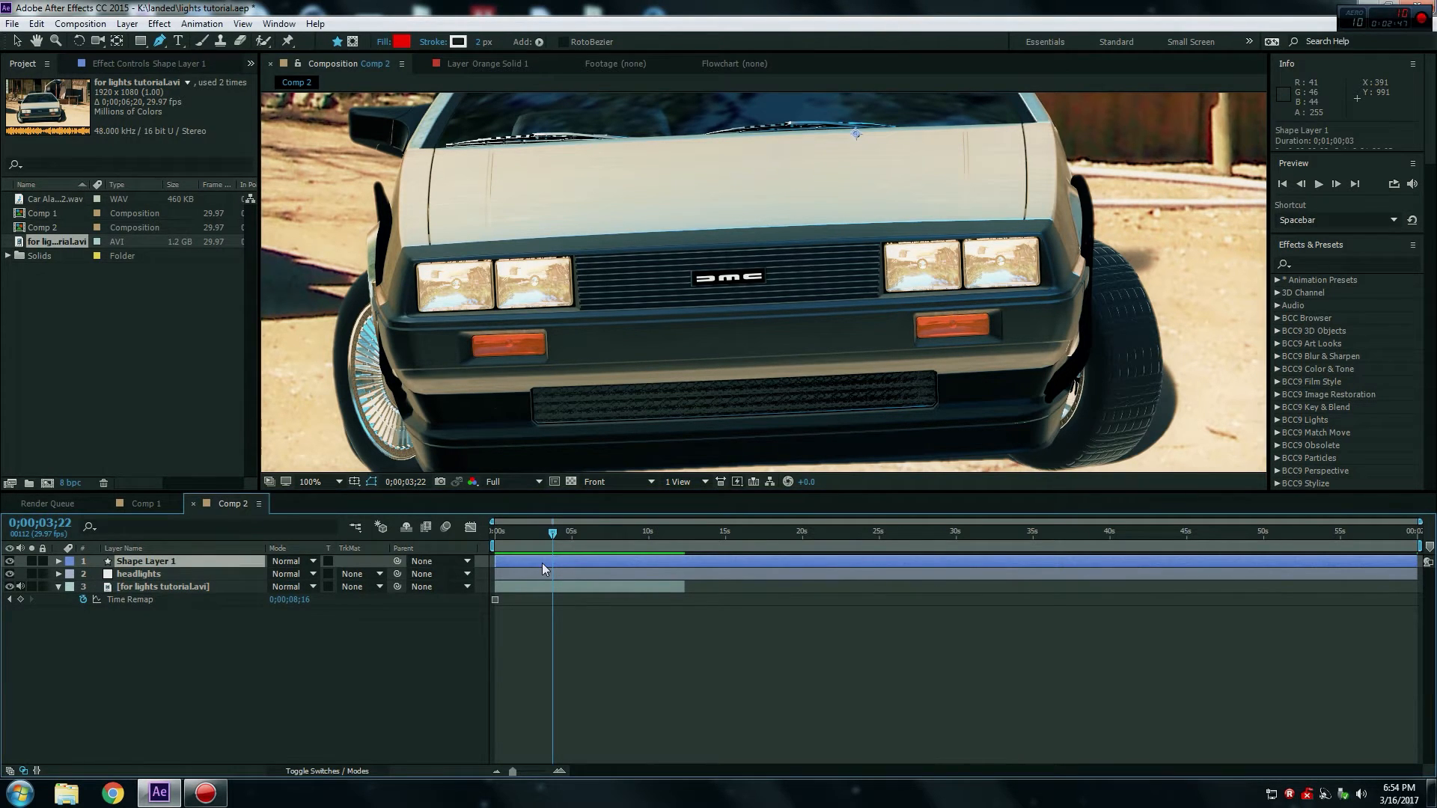
pyautogui.press('Delete')
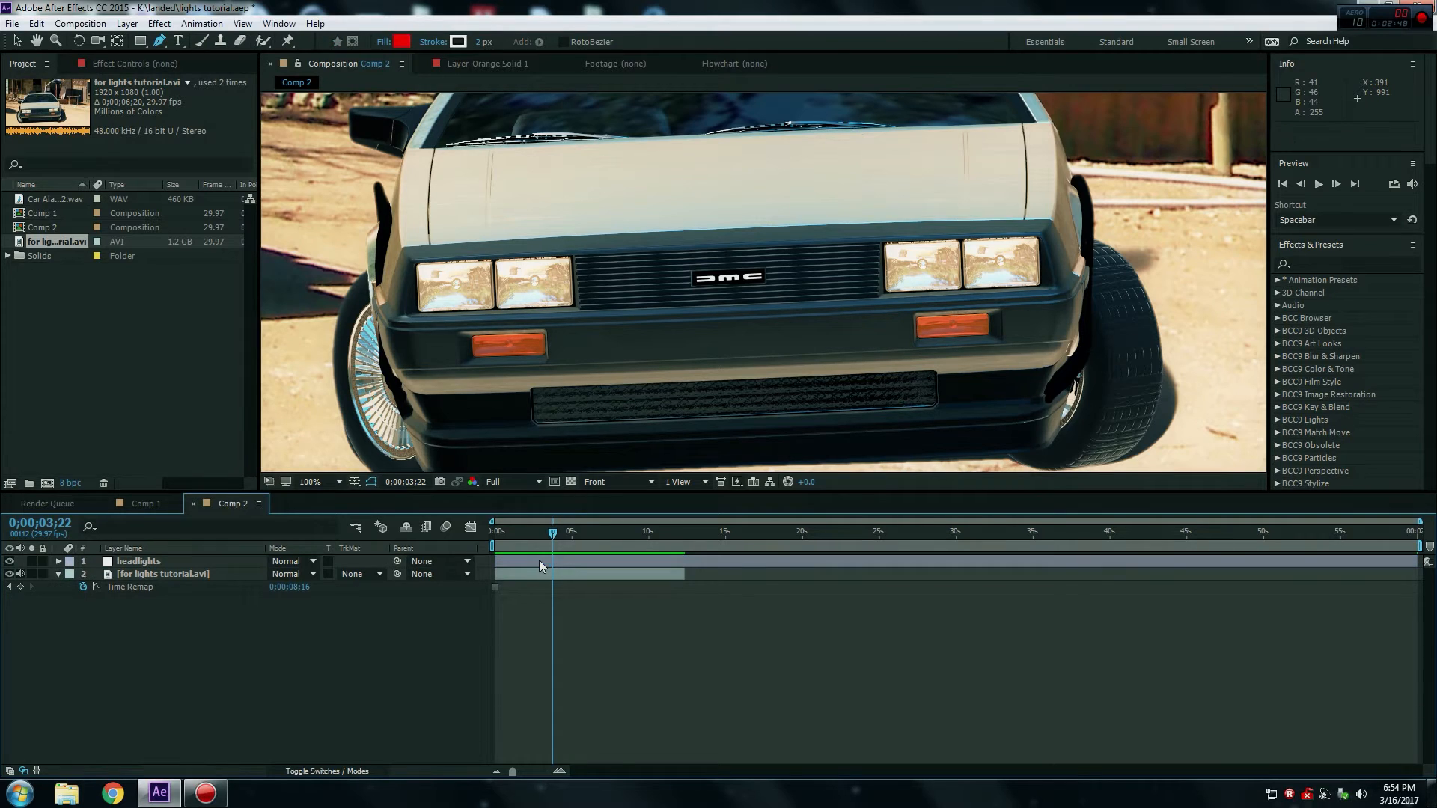
# Draw a closed four-point Pen mask on the headlights layer around the pair of headlights left of the grille.
pyautogui.click(138, 561)
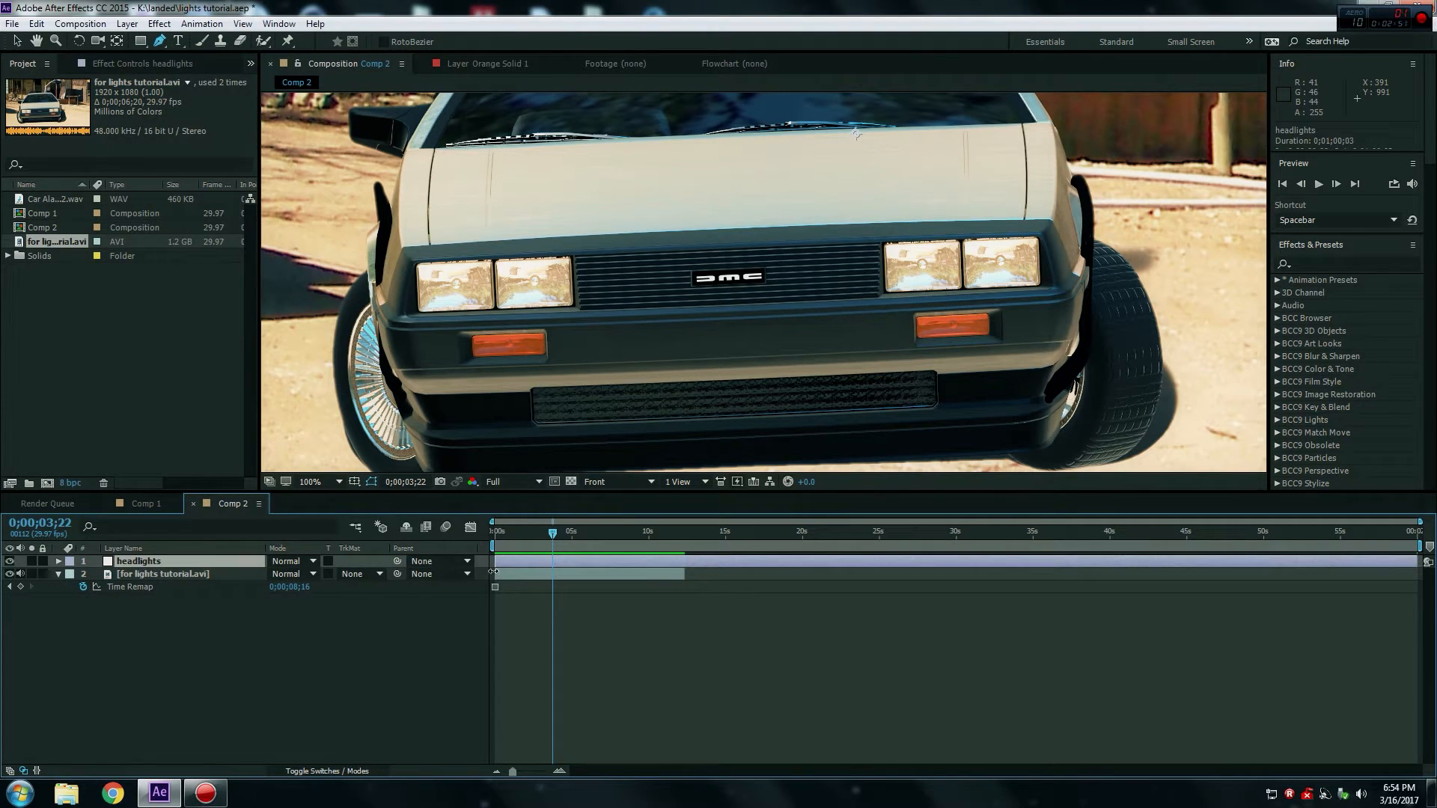
pyautogui.click(160, 41)
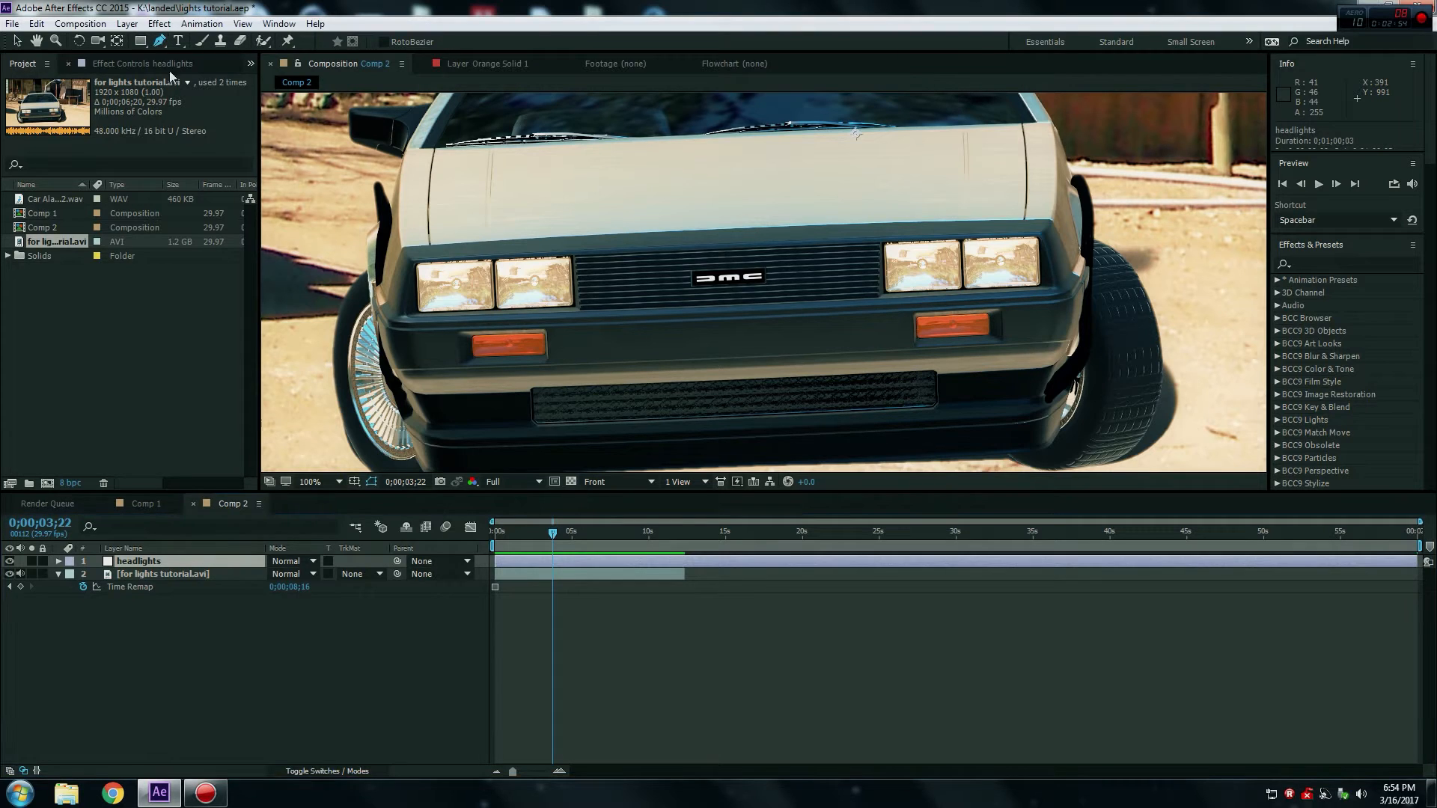
pyautogui.click(416, 262)
pyautogui.click(569, 258)
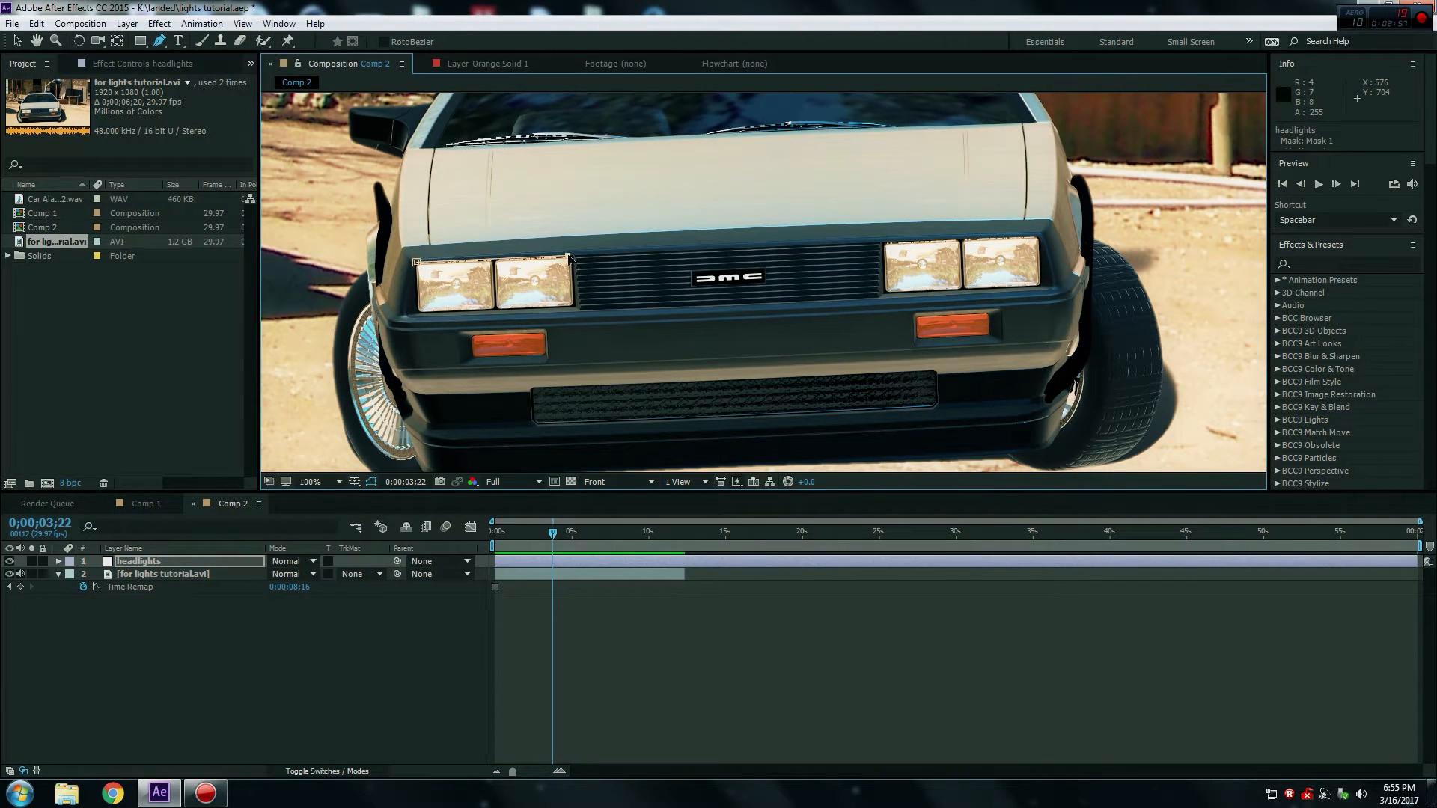
pyautogui.click(573, 306)
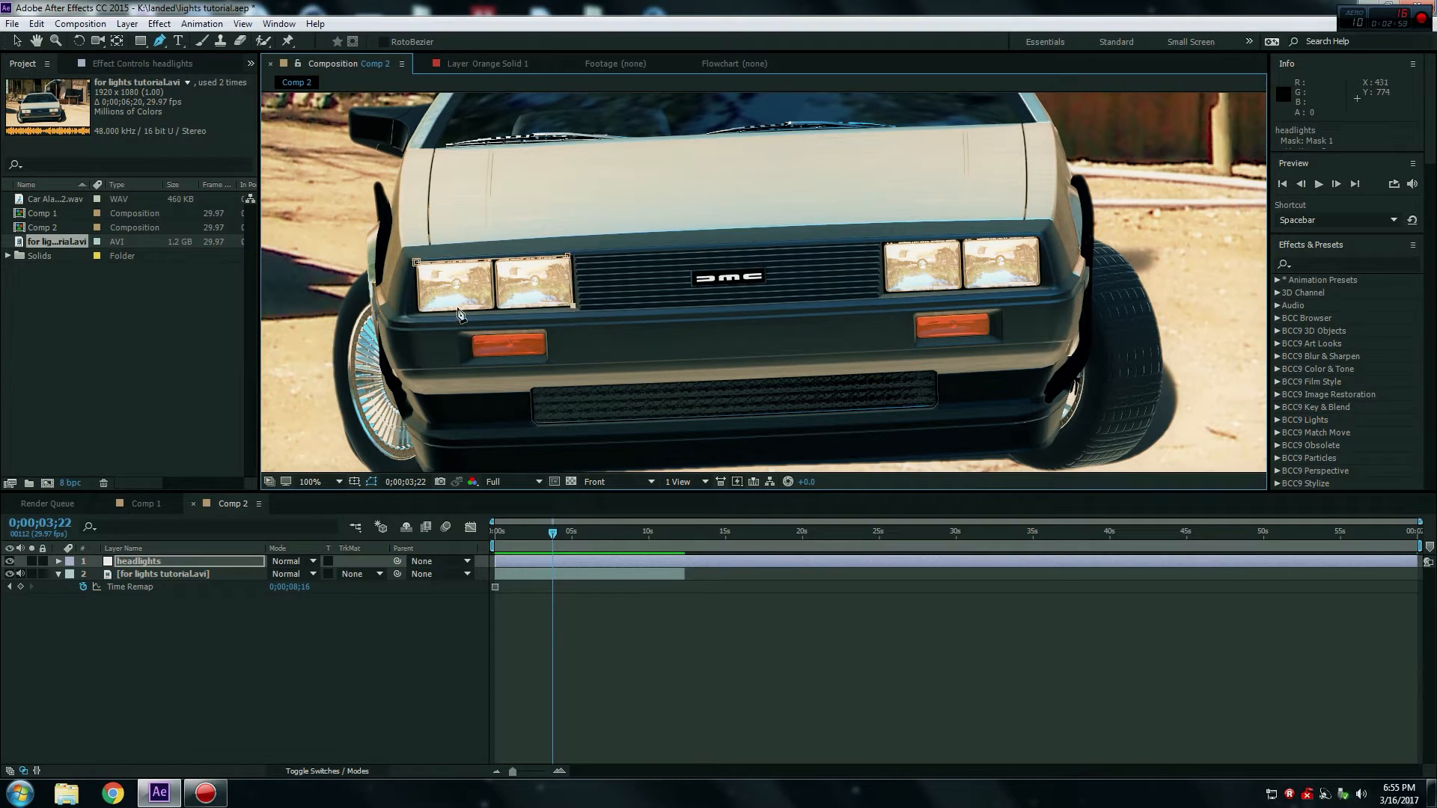
pyautogui.click(417, 310)
pyautogui.click(416, 262)
# Draw a second closed four-point mask on the headlights layer around the pair of headlights right of the grille.
pyautogui.click(884, 243)
pyautogui.click(1038, 239)
pyautogui.click(1040, 285)
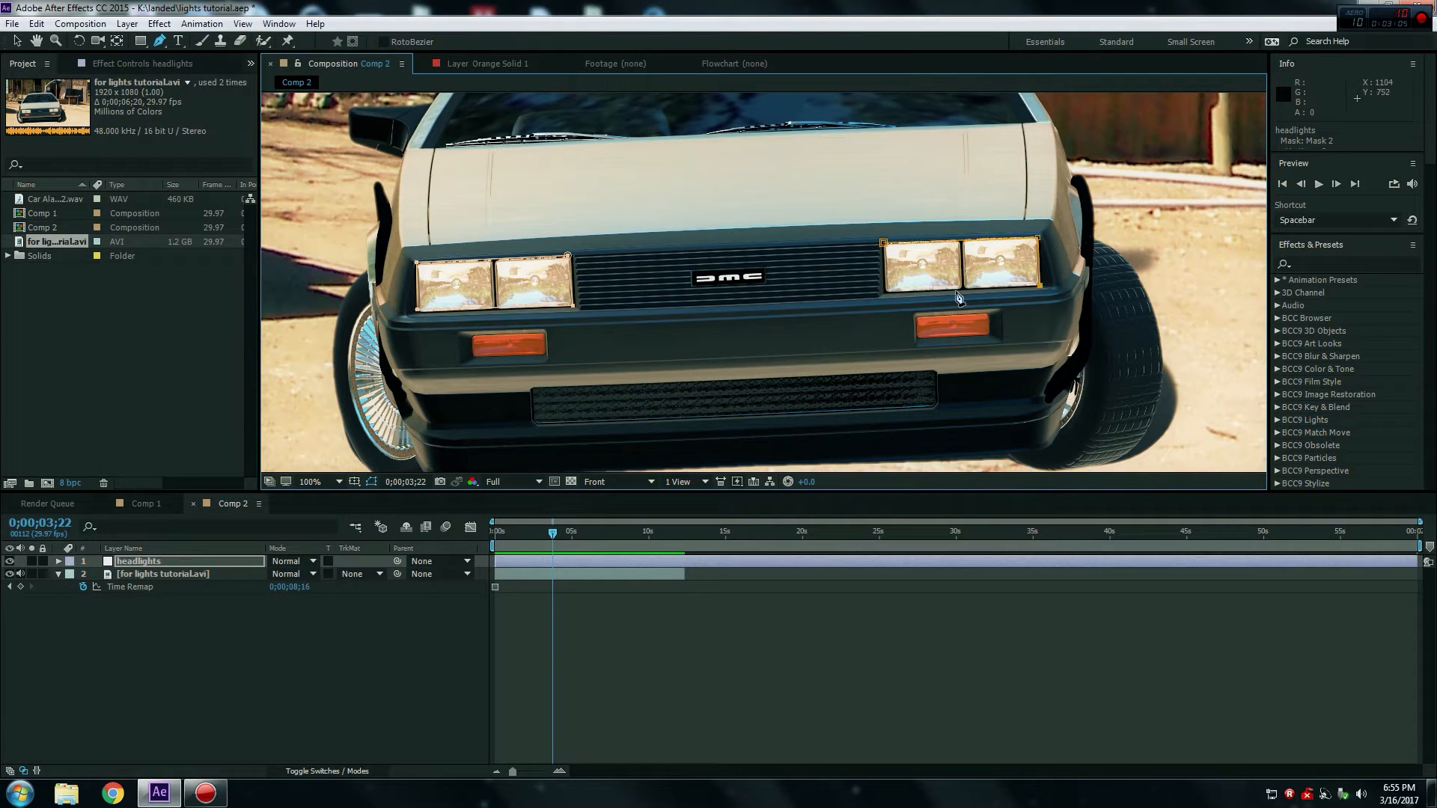
pyautogui.click(883, 291)
pyautogui.click(883, 244)
# Apply the Glow effect to the headlights layer with threshold about 47.8%, radius 22 and intensity 1.1.
pyautogui.click(159, 24)
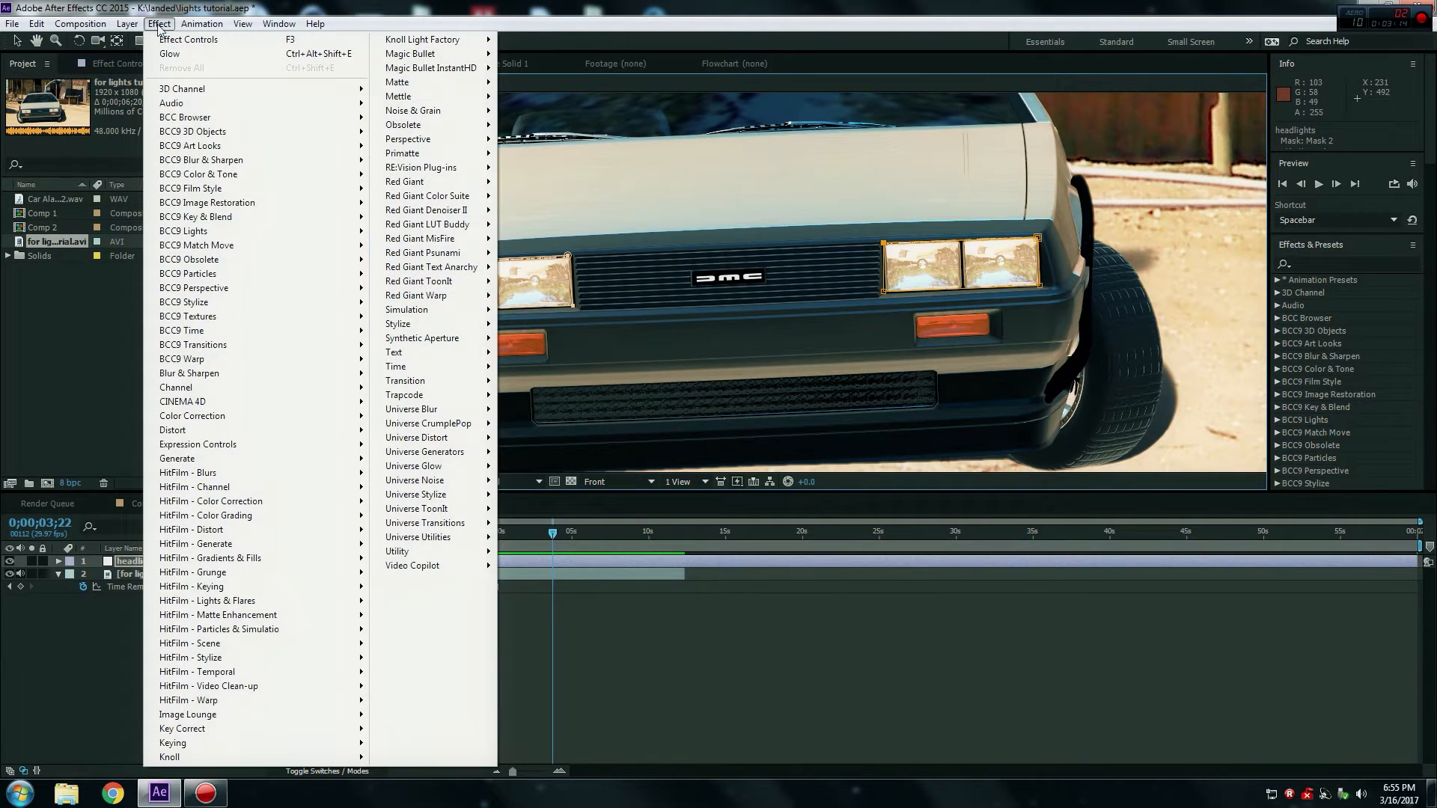
pyautogui.moveTo(438, 326)
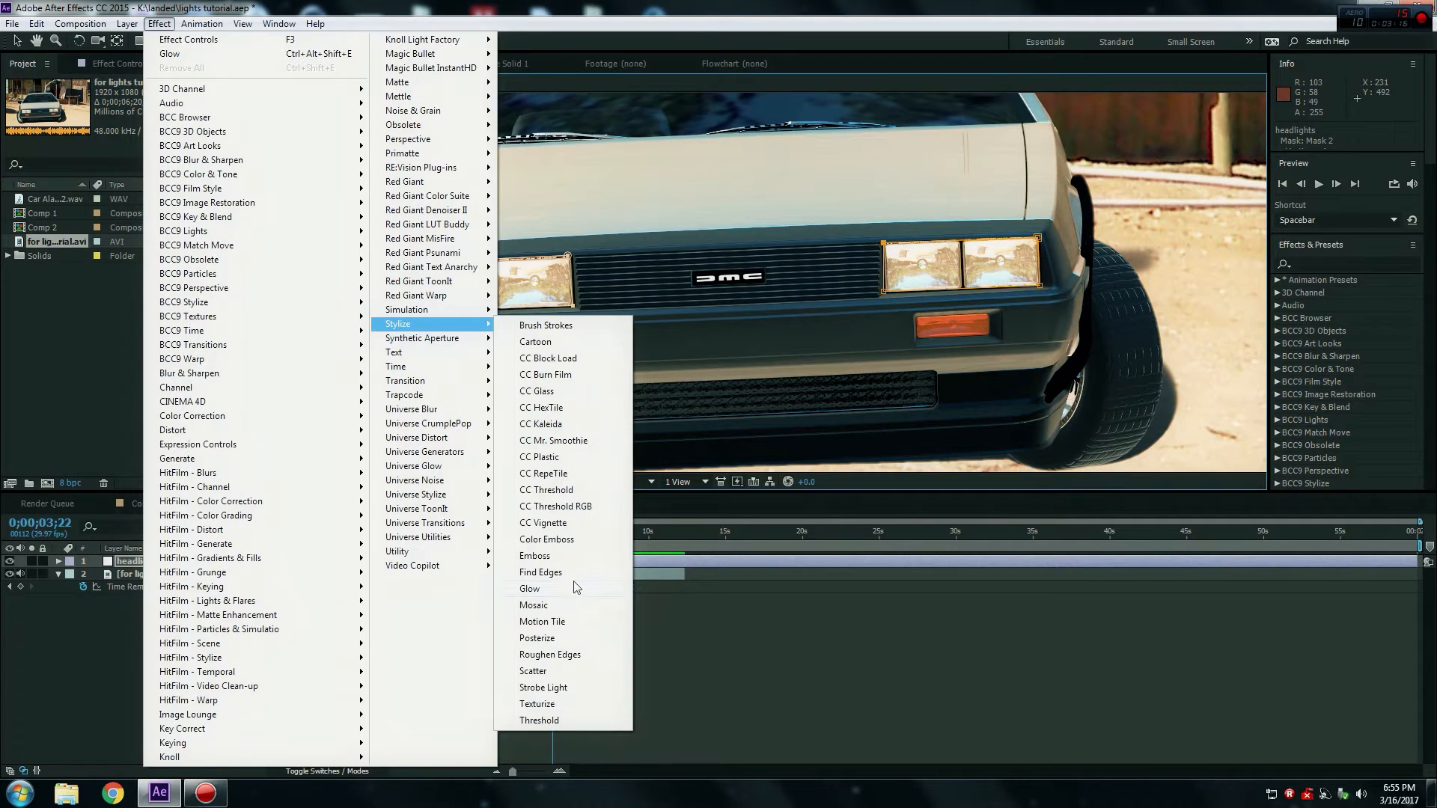
pyautogui.click(534, 589)
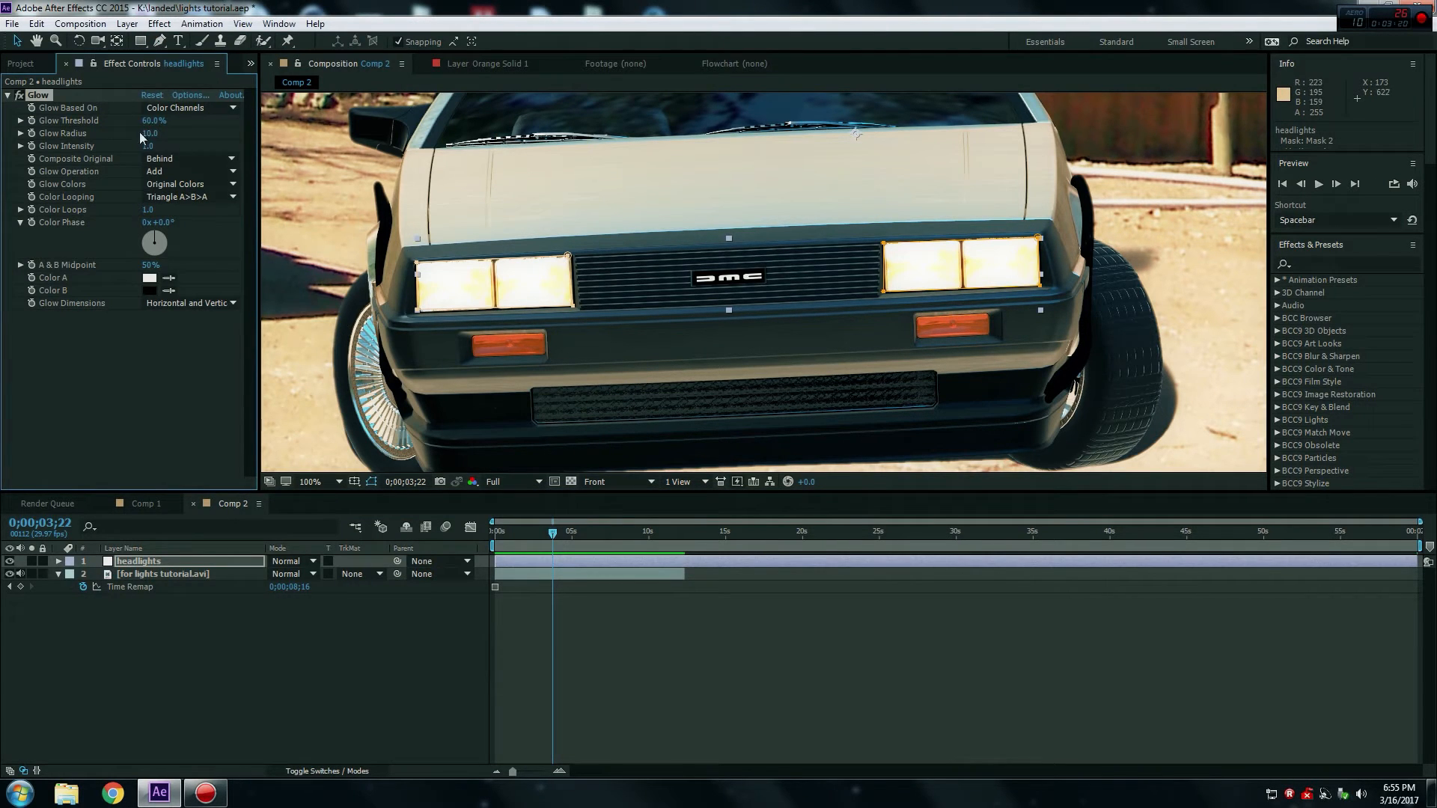
pyautogui.moveTo(152, 124)
pyautogui.mouseDown()
pyautogui.moveTo(213, 126)
pyautogui.moveTo(155, 147)
pyautogui.mouseUp()
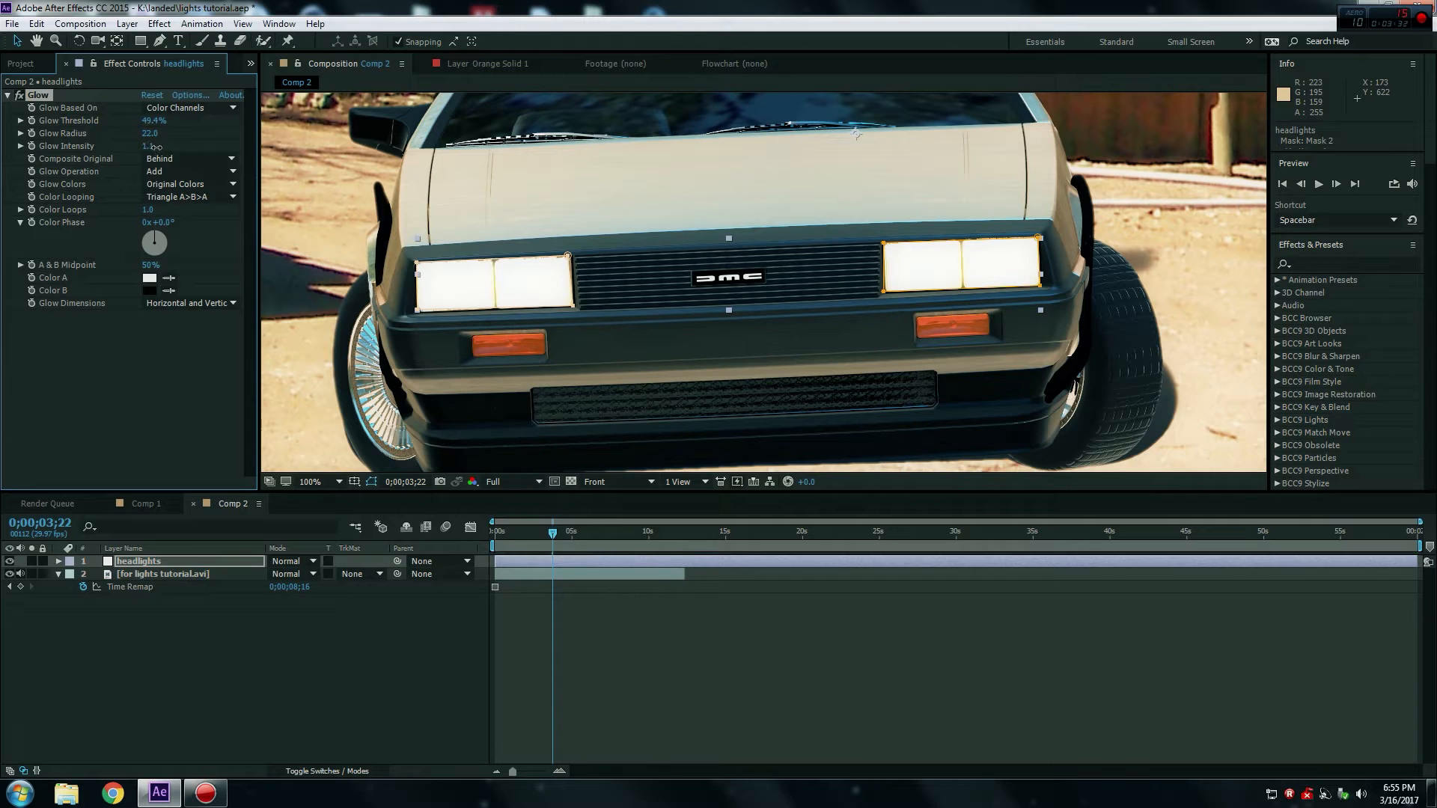
pyautogui.moveTo(150, 121); pyautogui.dragTo(154, 122)
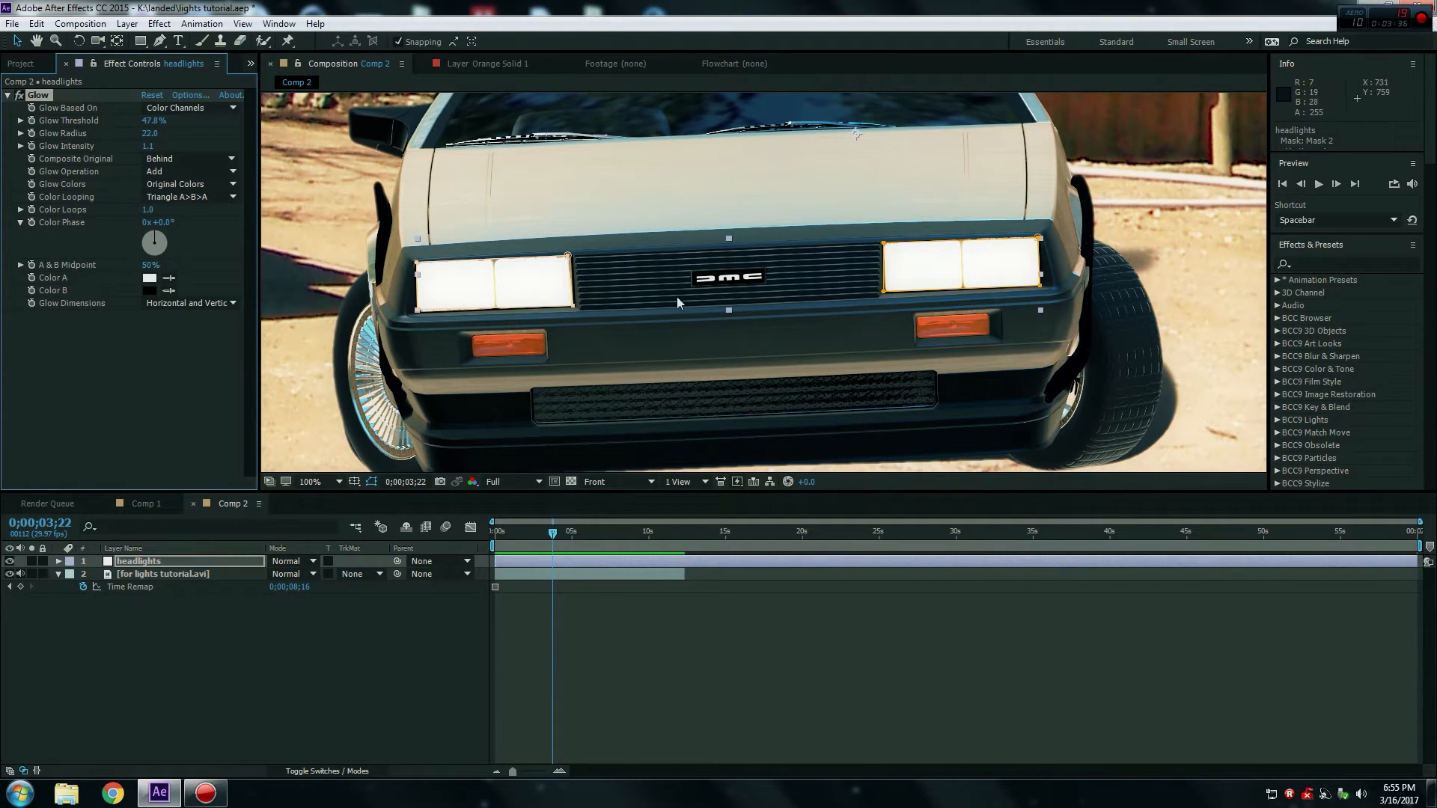
pyautogui.scroll(-2, 653, 301)
pyautogui.scroll(2, 653, 302)
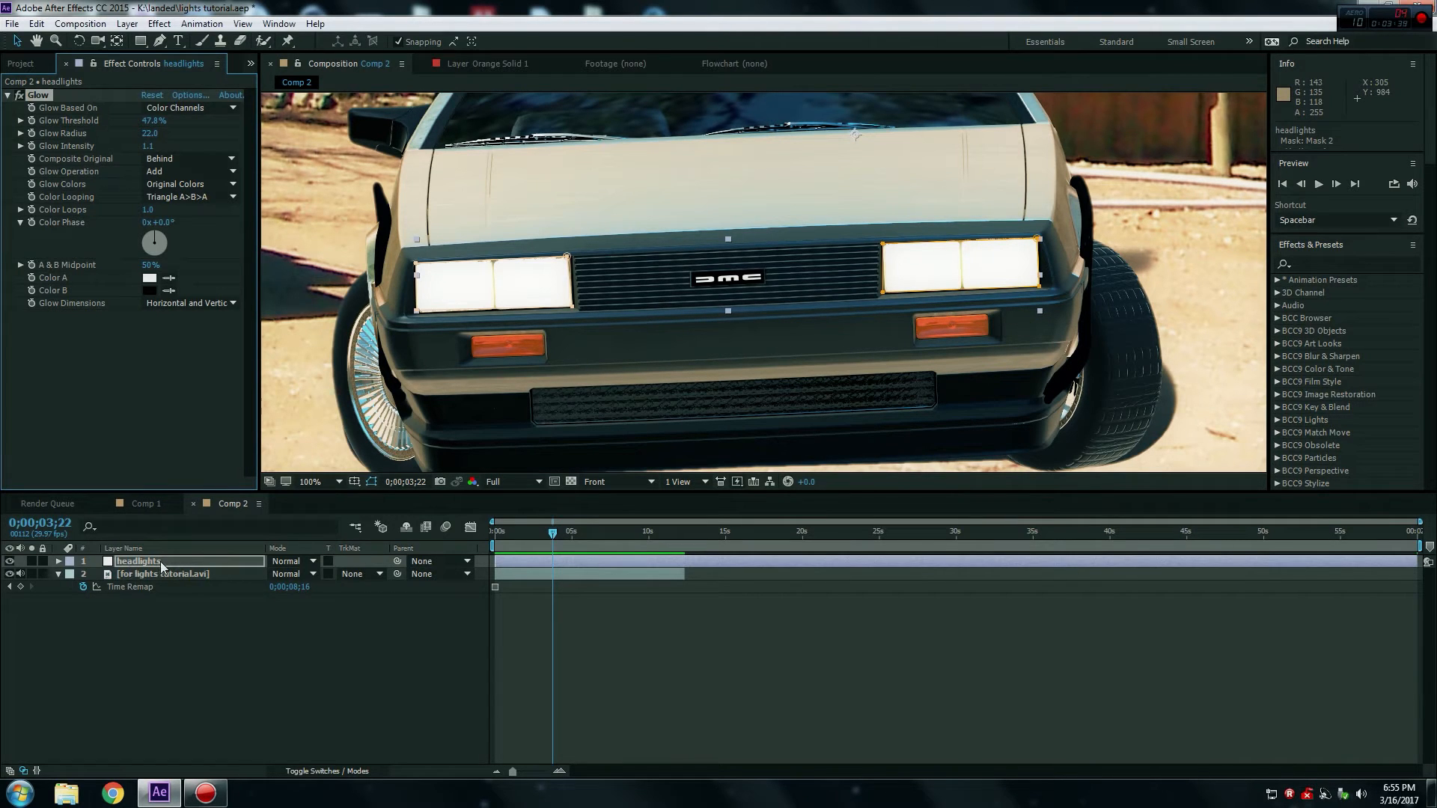
# Set Mask 1's feather to 55 and expansion to 56 pixels, and strengthen the Glow to threshold 33.7%, radius 59 and intensity 1.2.
pyautogui.press('Return')
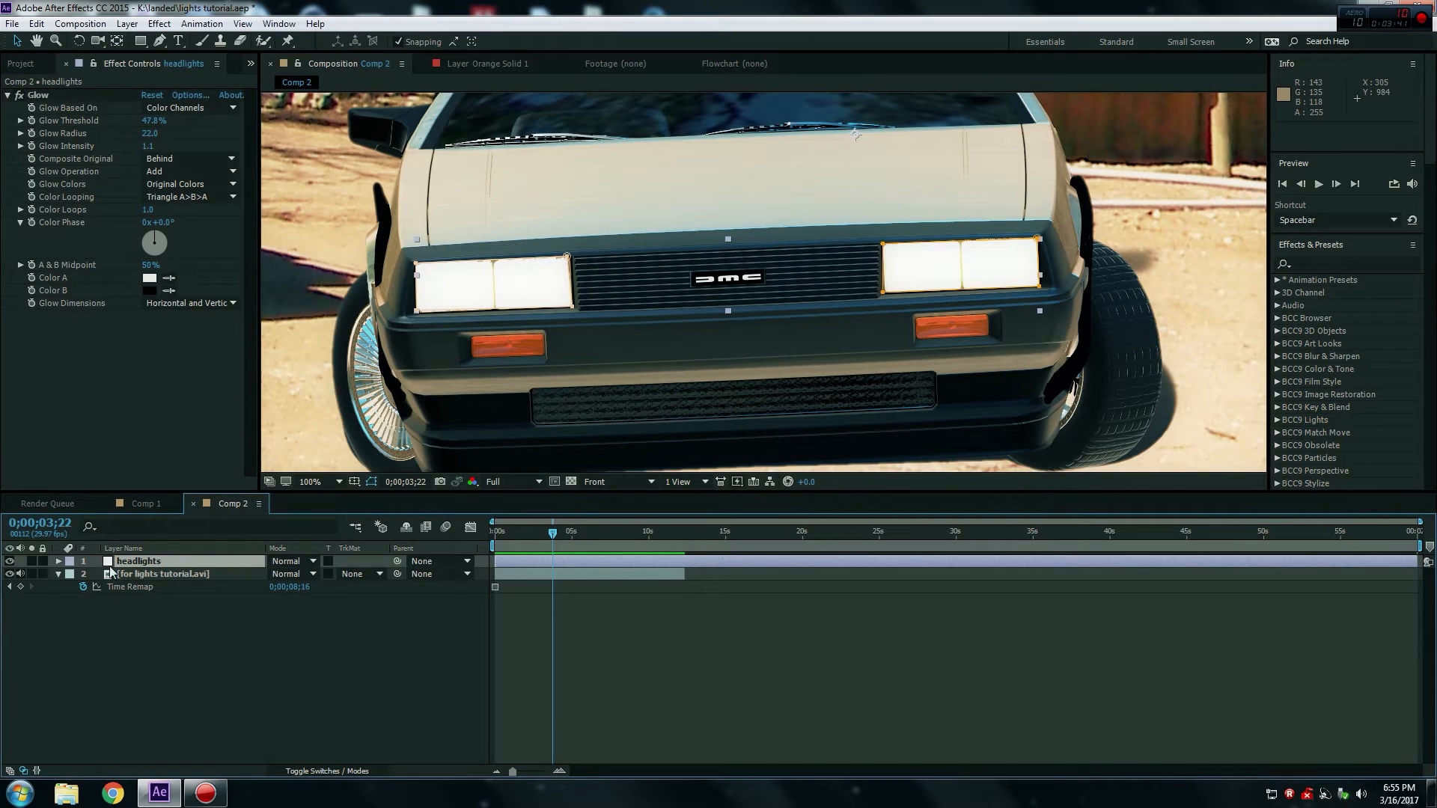
pyautogui.click(58, 561)
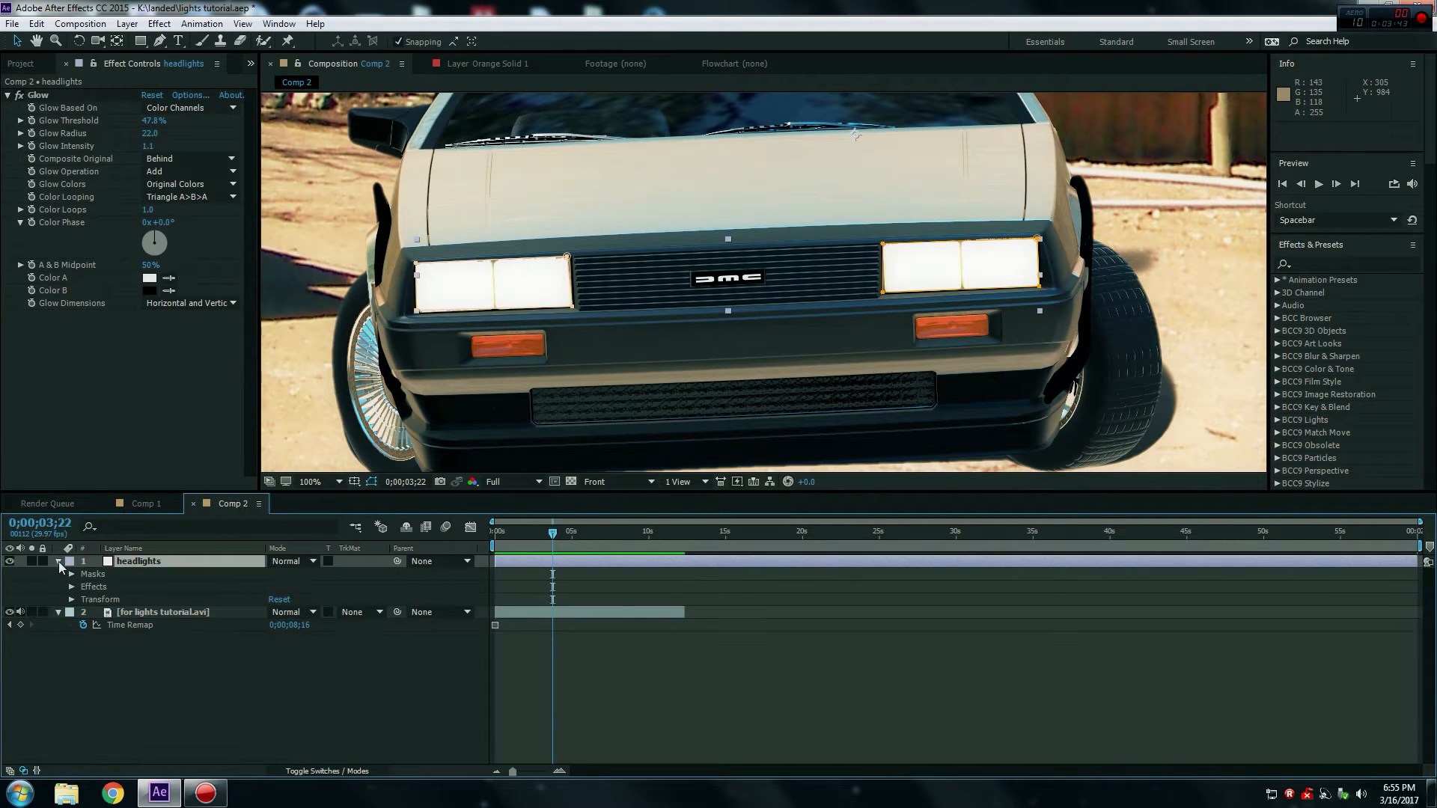
pyautogui.click(71, 574)
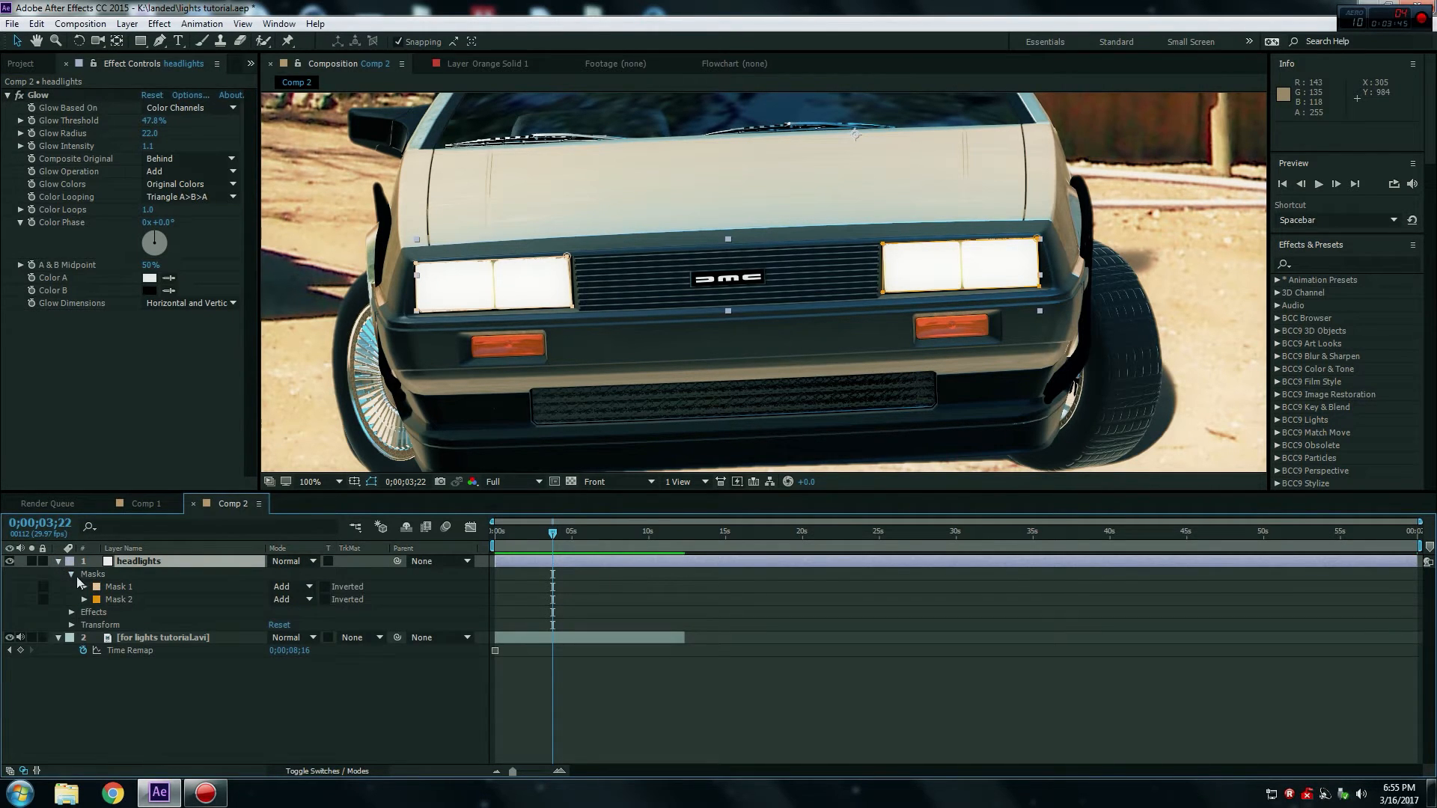
pyautogui.click(84, 586)
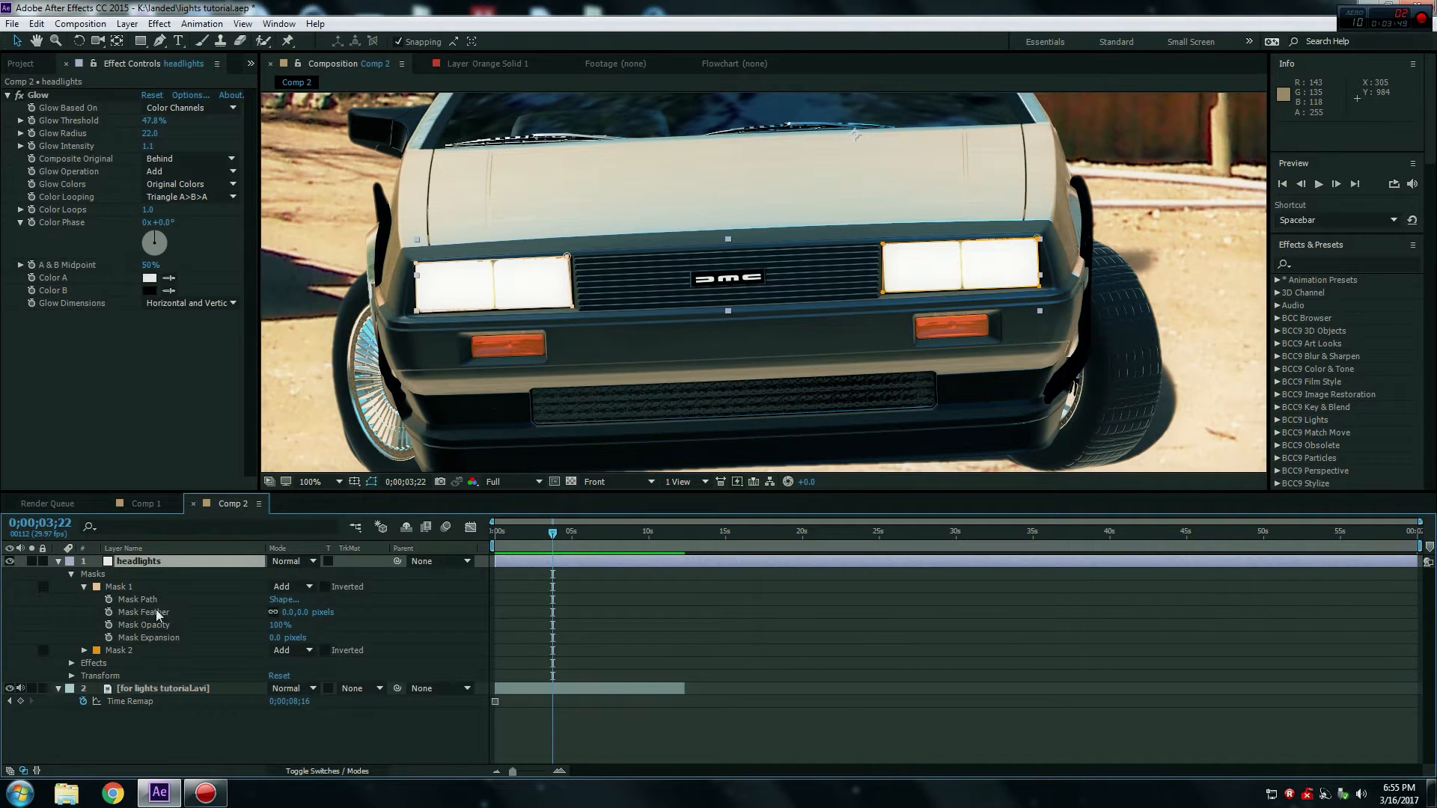
pyautogui.moveTo(301, 614)
pyautogui.mouseDown()
pyautogui.moveTo(275, 614)
pyautogui.moveTo(293, 615)
pyautogui.mouseUp()
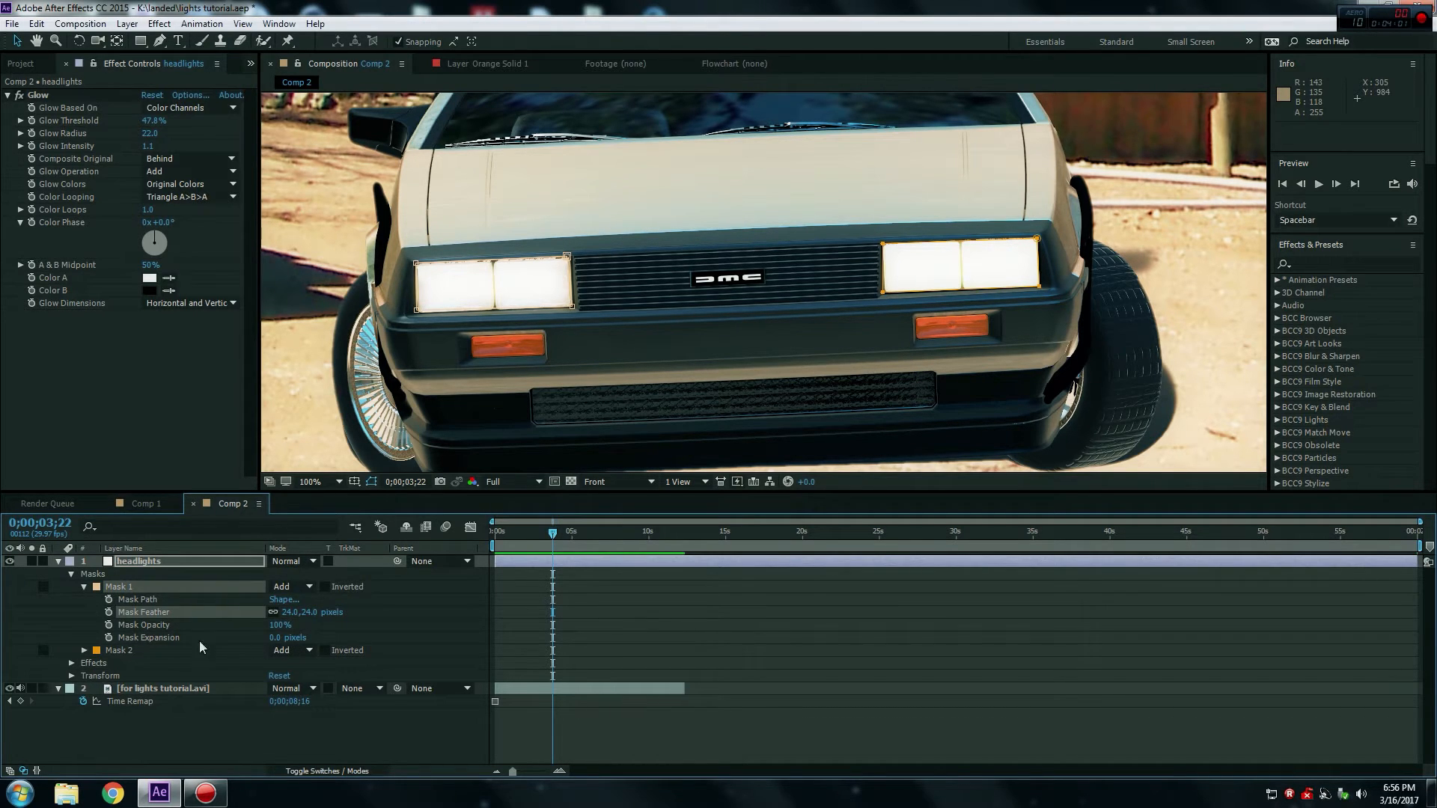
pyautogui.moveTo(276, 637); pyautogui.dragTo(329, 660)
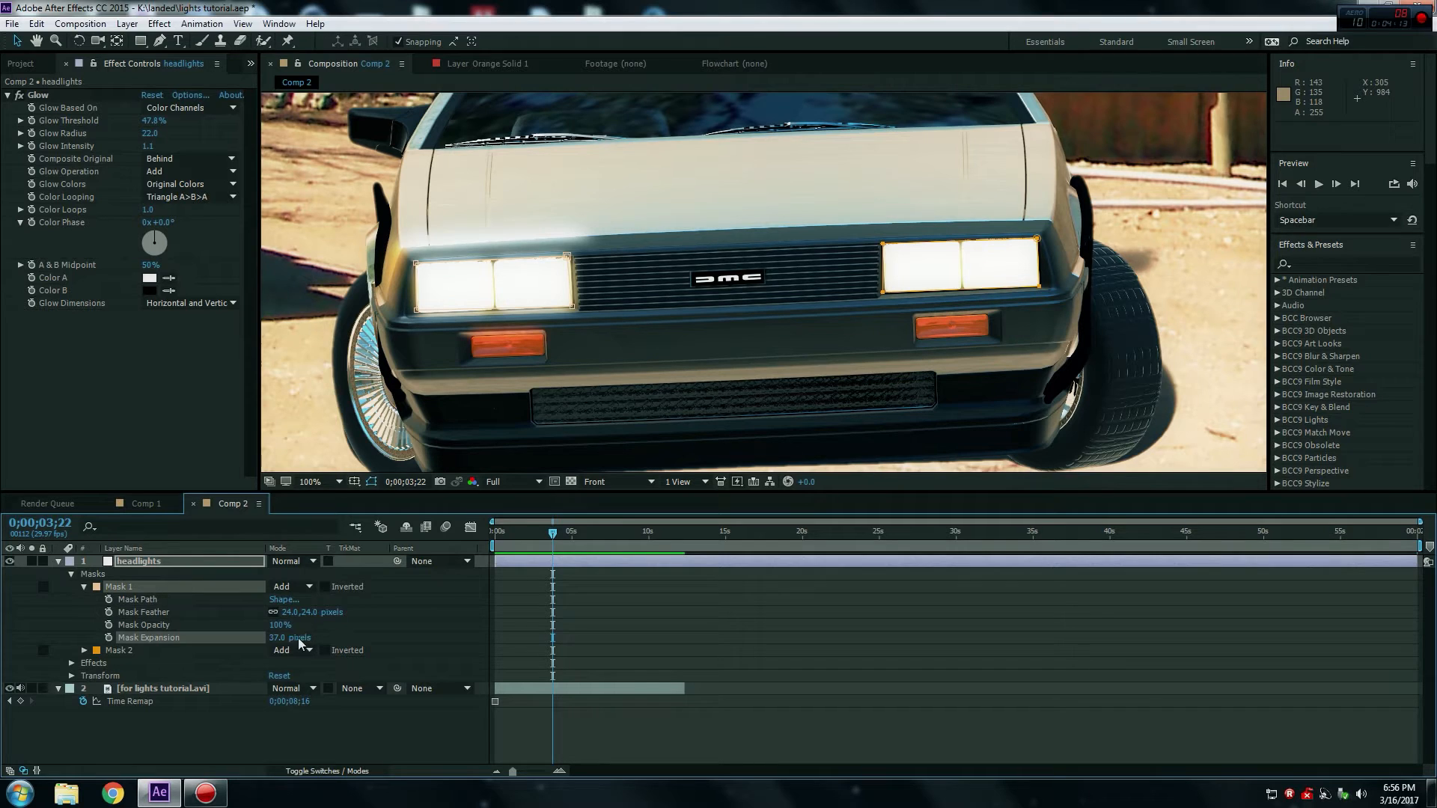
pyautogui.moveTo(309, 611); pyautogui.dragTo(290, 638)
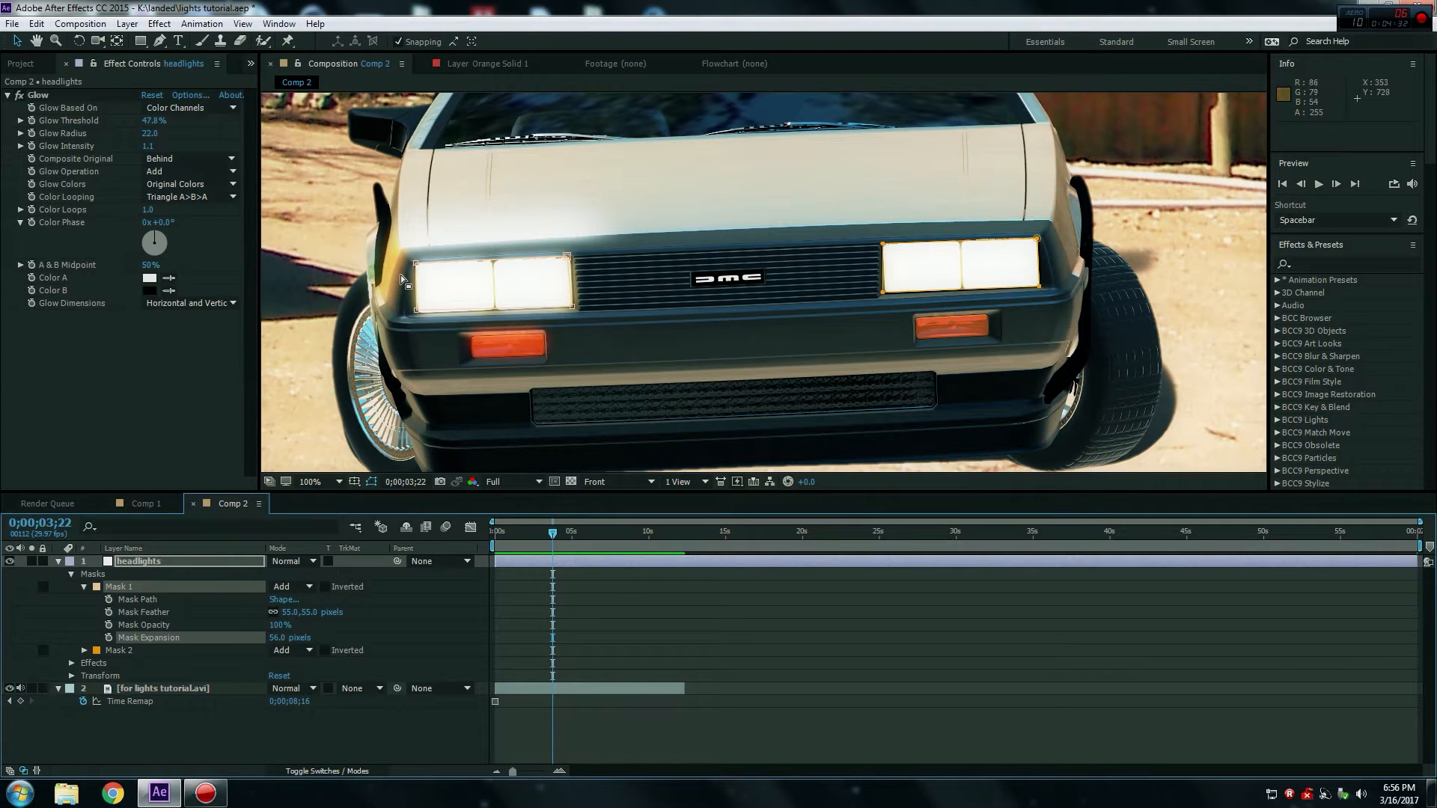
pyautogui.moveTo(149, 120)
pyautogui.mouseDown()
pyautogui.moveTo(171, 120)
pyautogui.moveTo(149, 122)
pyautogui.moveTo(177, 133)
pyautogui.moveTo(171, 146)
pyautogui.moveTo(136, 124)
pyautogui.mouseUp()
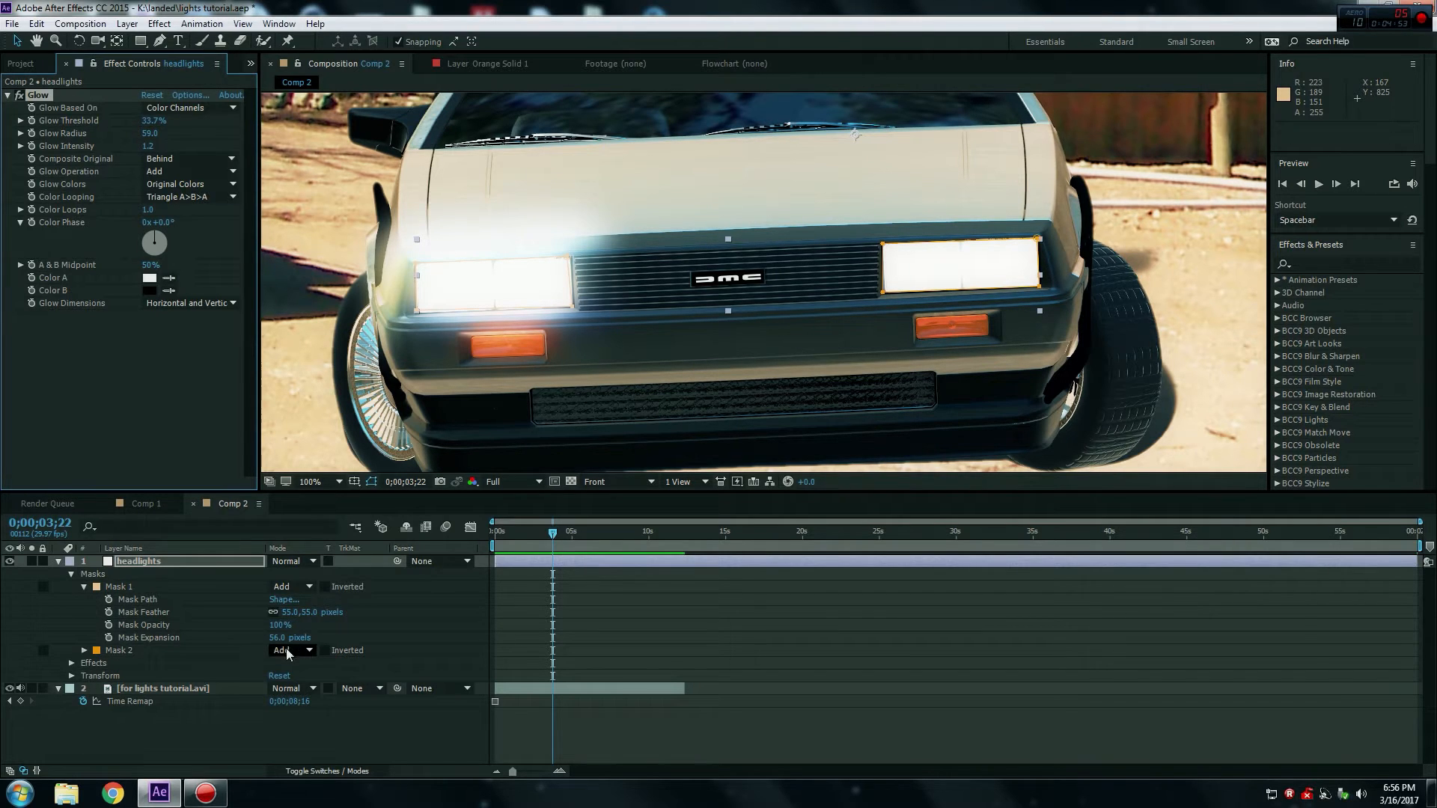
# Match Mask 2 on the headlights layer to Mask 1 with a 55-pixel feather and a 56-pixel expansion.
pyautogui.click(84, 650)
pyautogui.click(303, 676)
pyautogui.write('55')
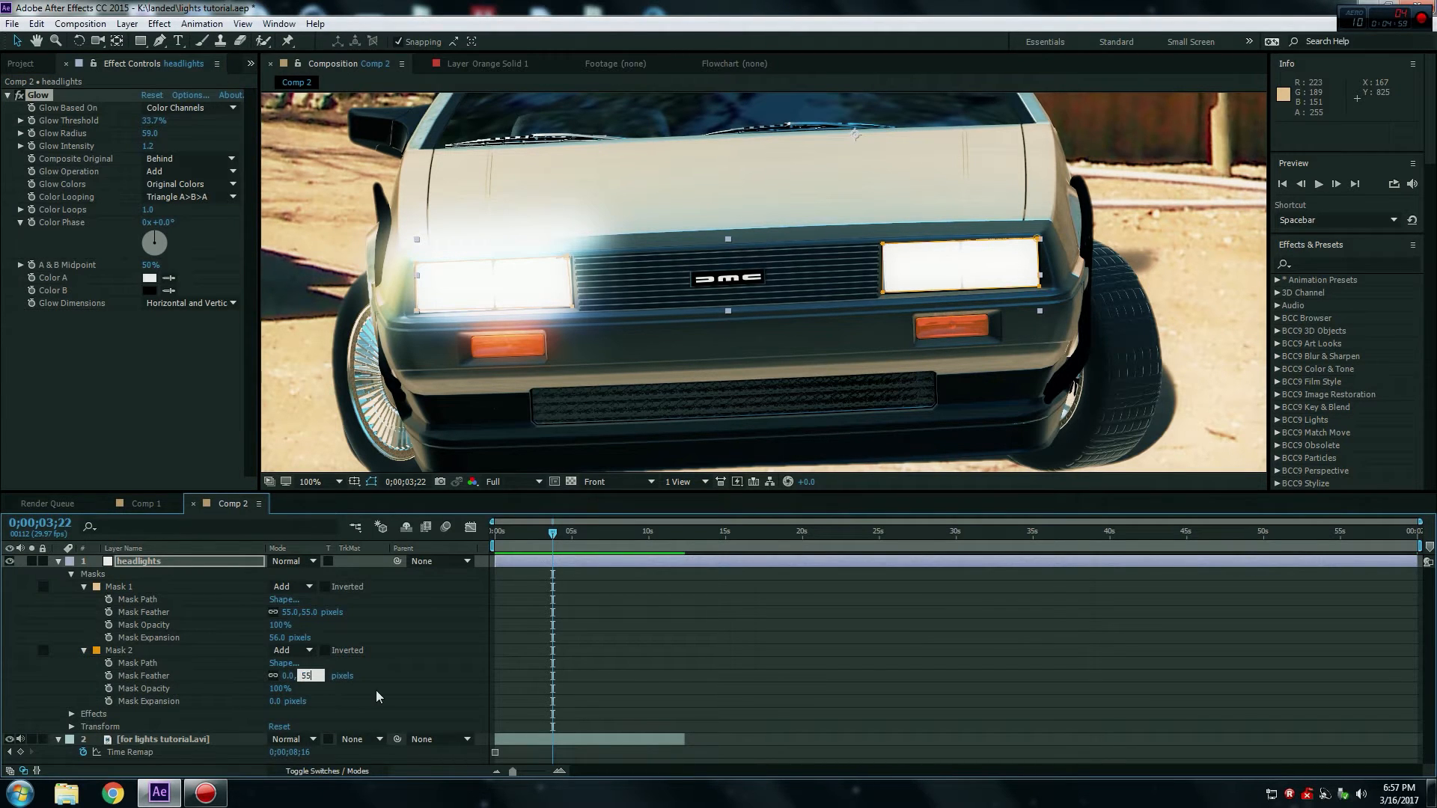
pyautogui.click(479, 724)
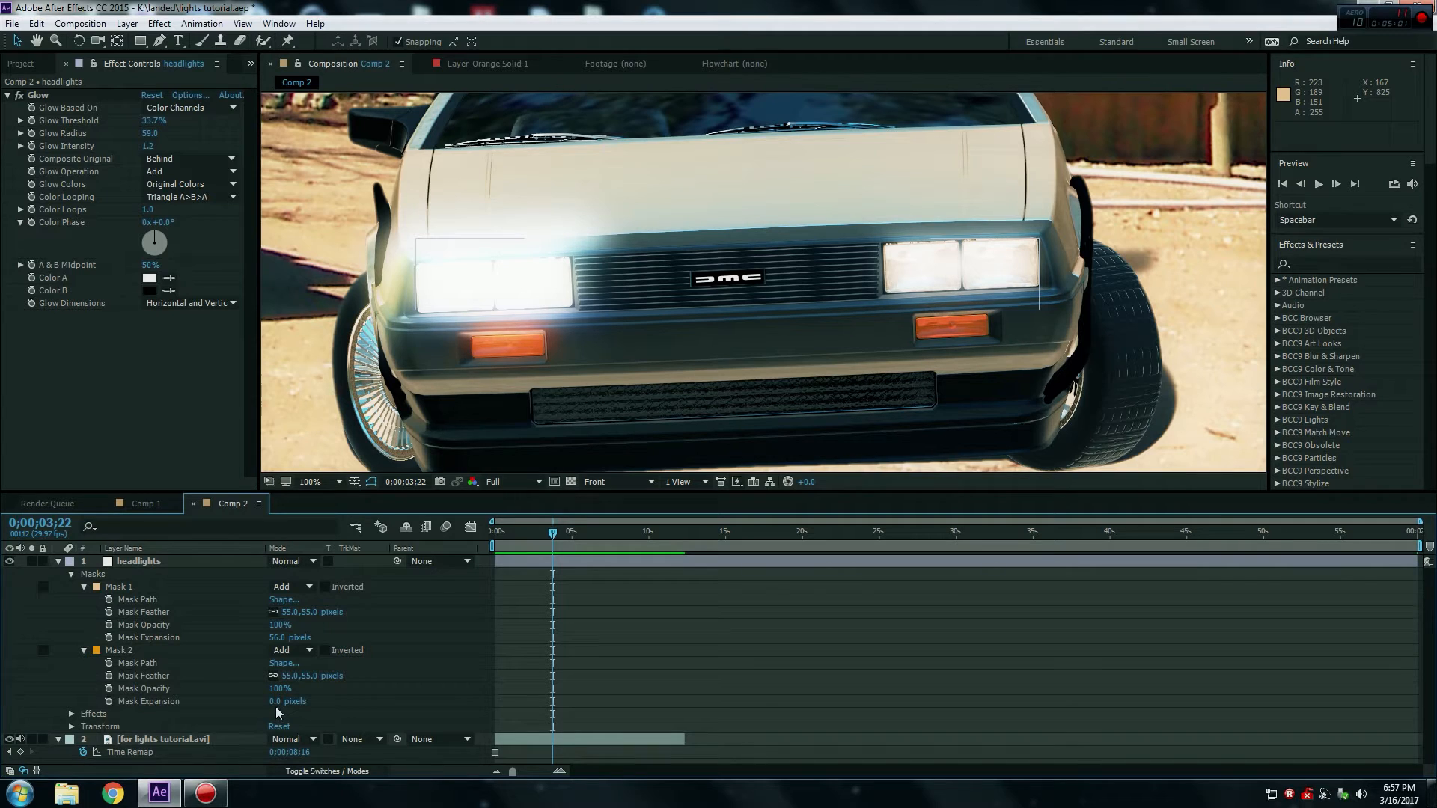
pyautogui.click(276, 702)
pyautogui.write('56')
pyautogui.press('Return')
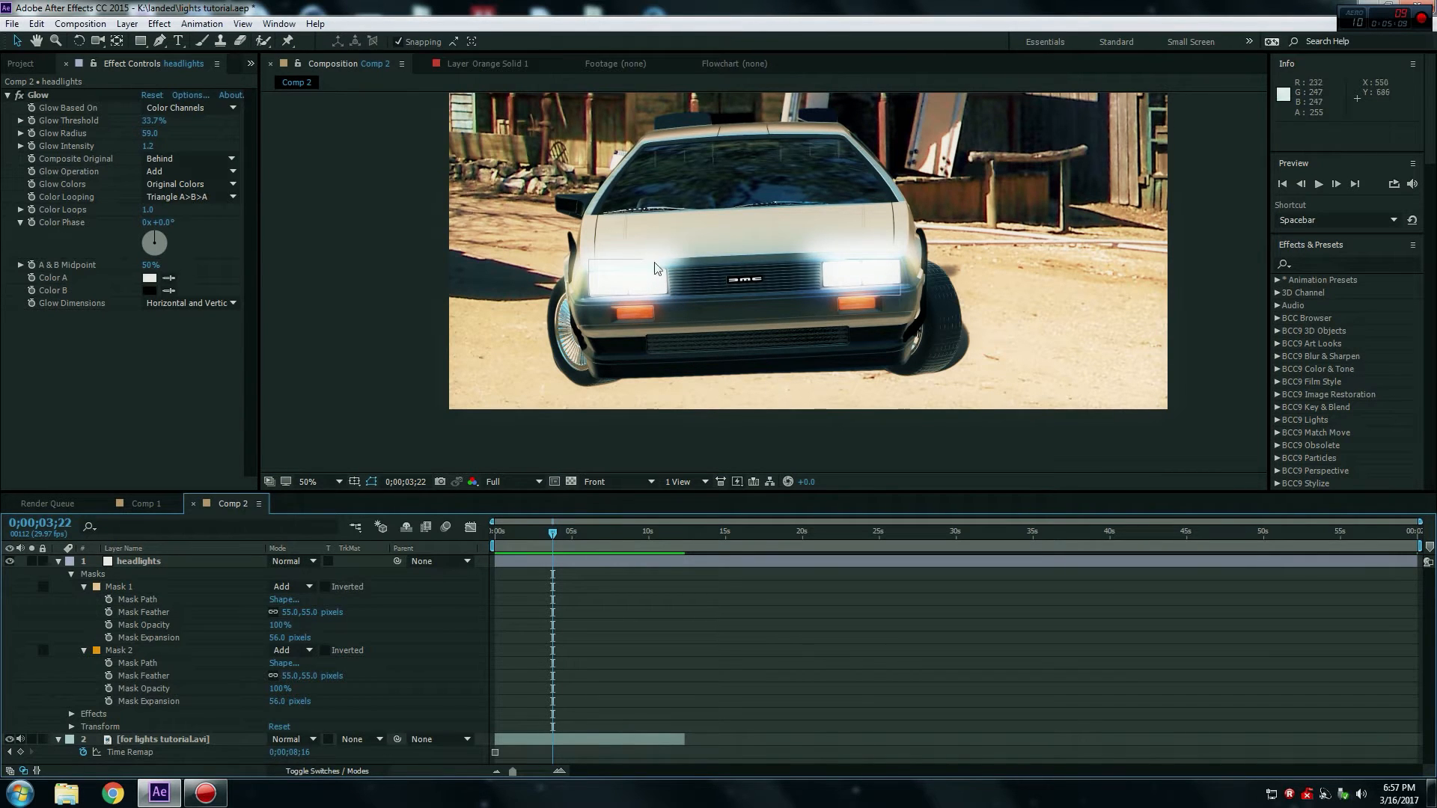
# Change the headlights layer's blending mode to Screen.
pyautogui.click(59, 561)
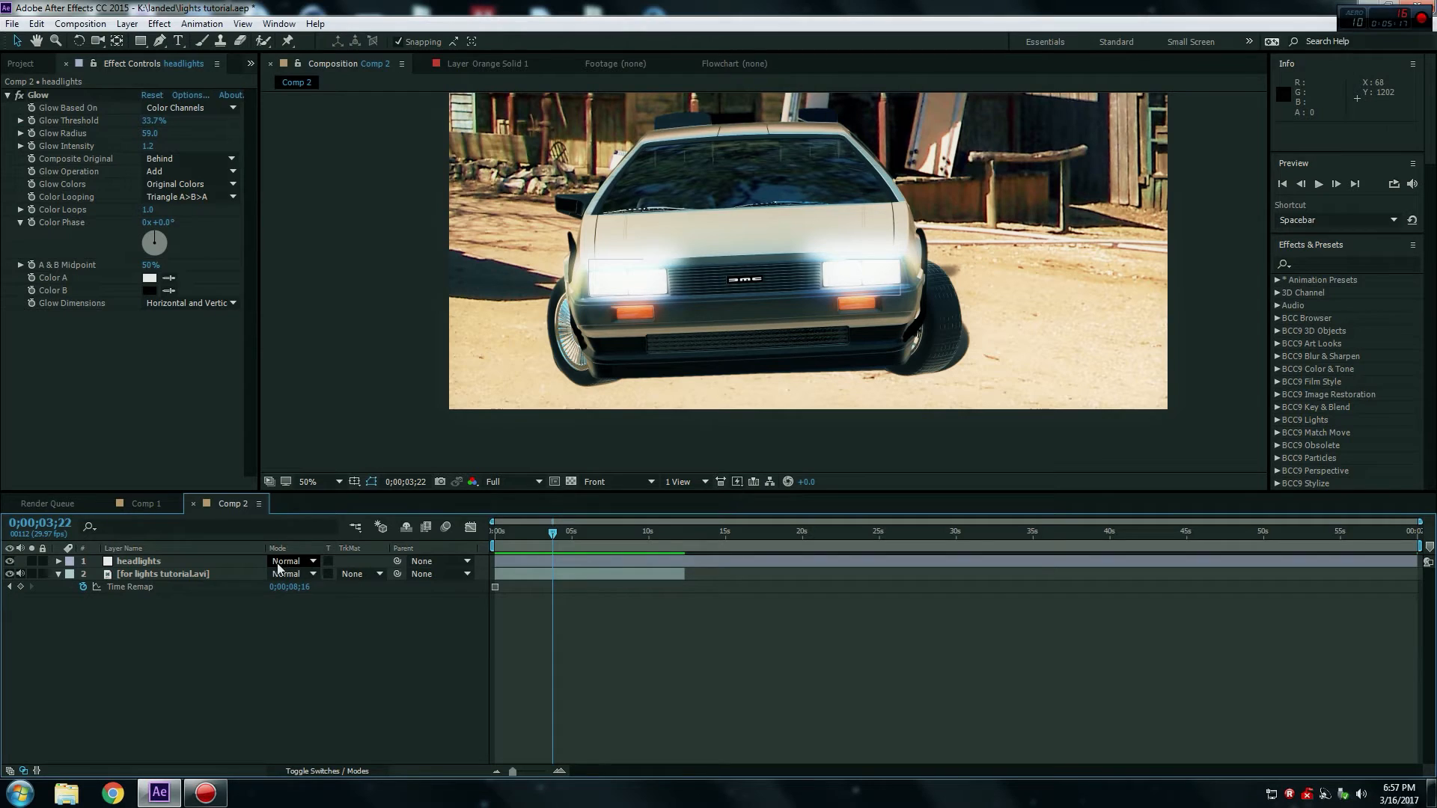
pyautogui.click(313, 772)
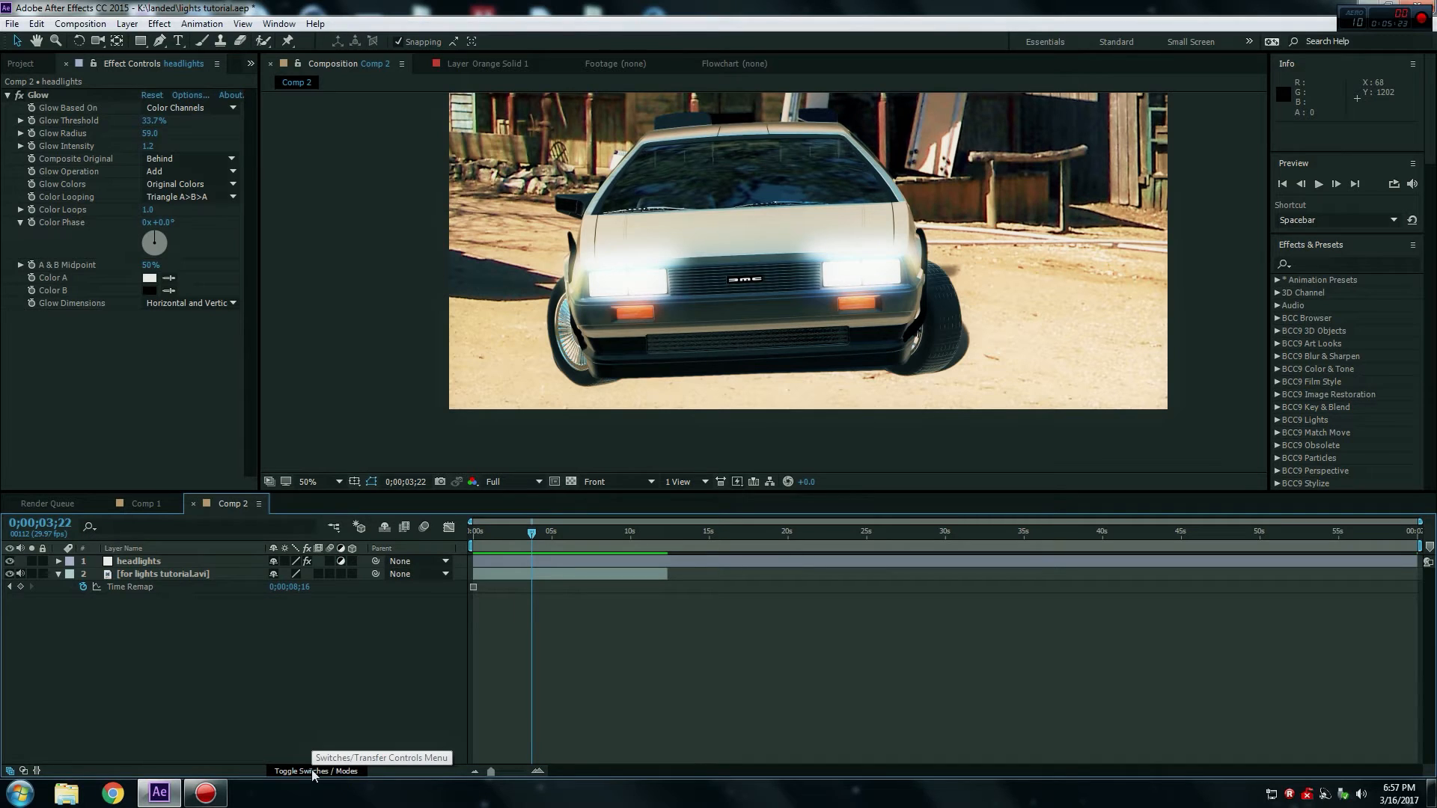
pyautogui.click(313, 772)
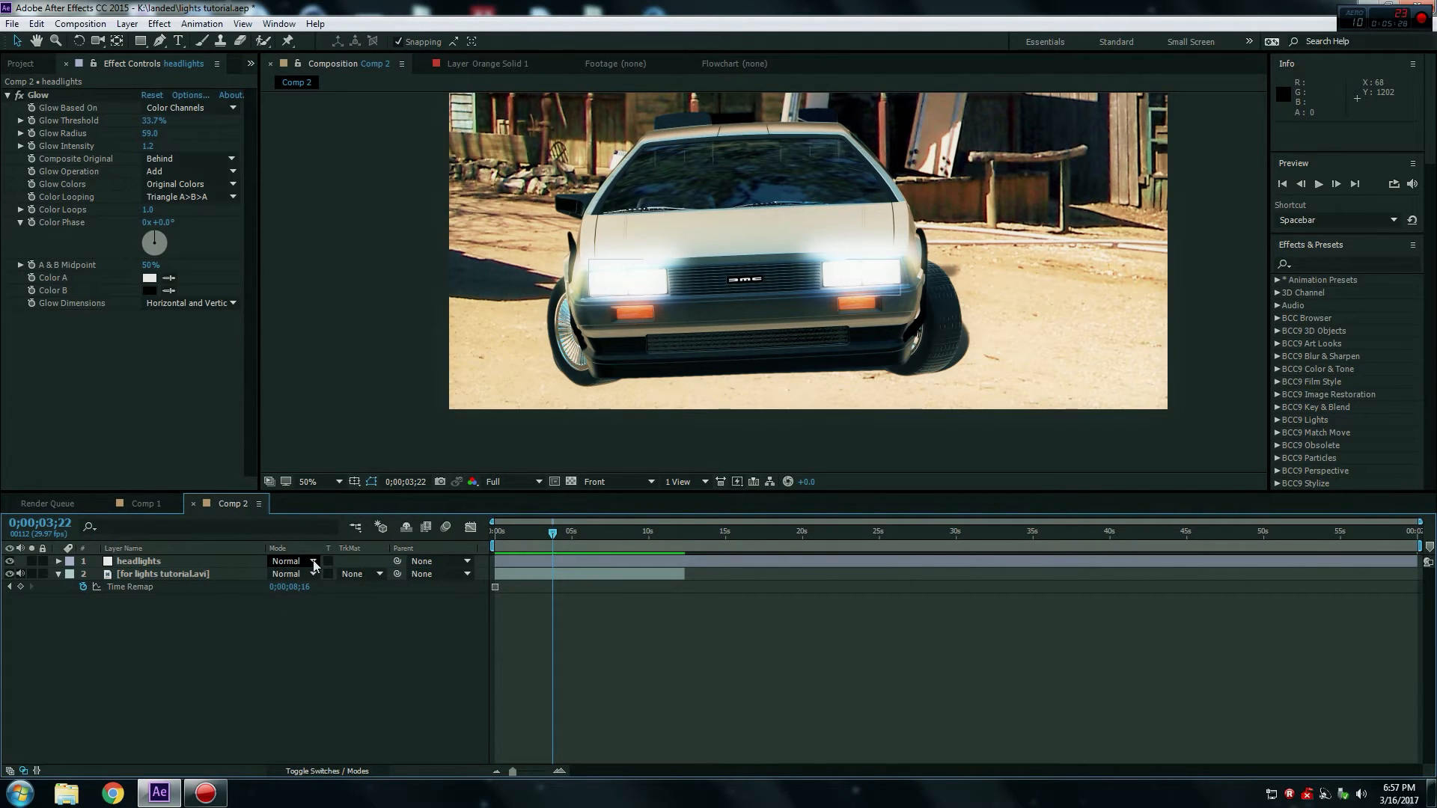
pyautogui.click(313, 562)
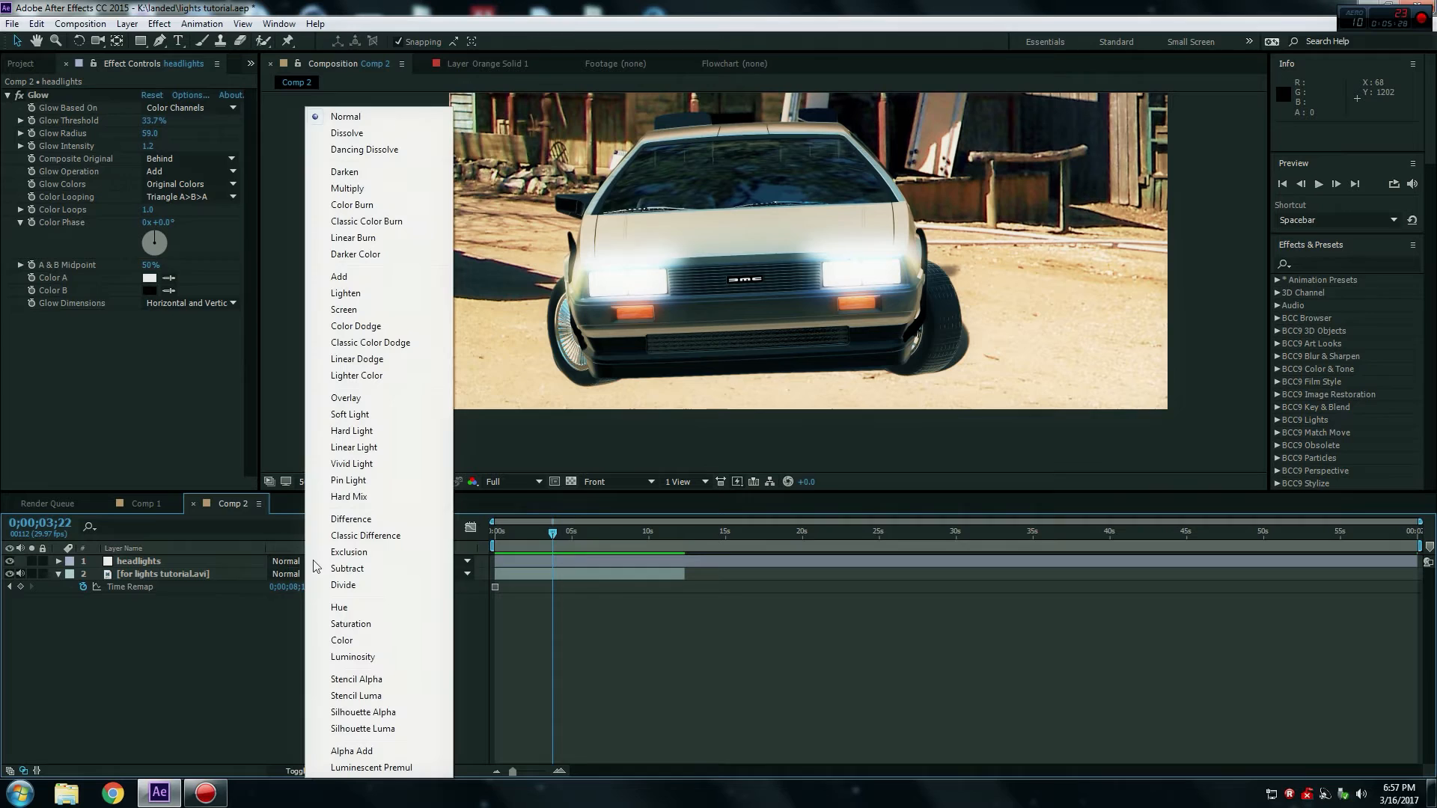
pyautogui.click(347, 309)
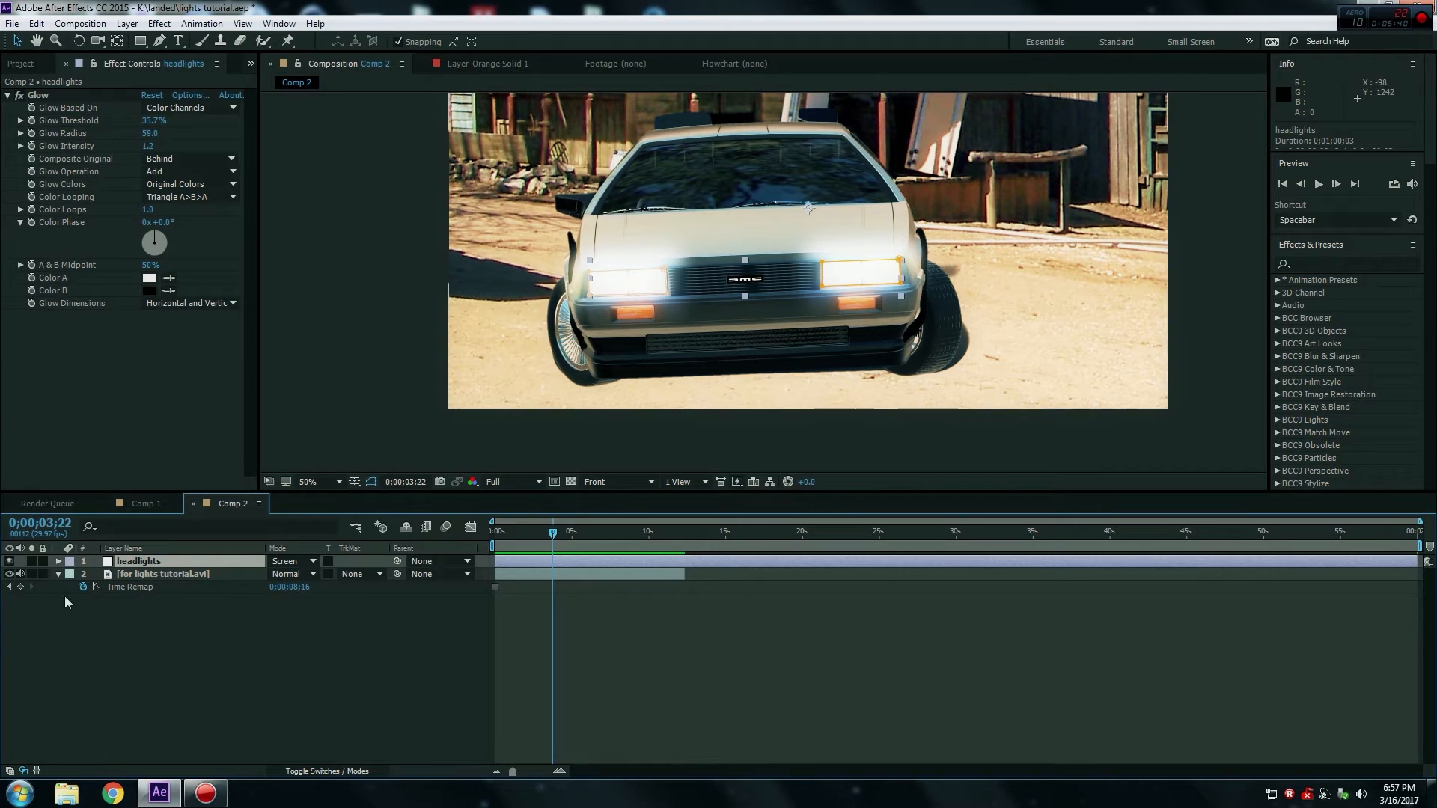
# Set the feather to 58 pixels and the expansion to 47 pixels on both Mask 1 and Mask 2 of the headlights layer.
pyautogui.click(59, 561)
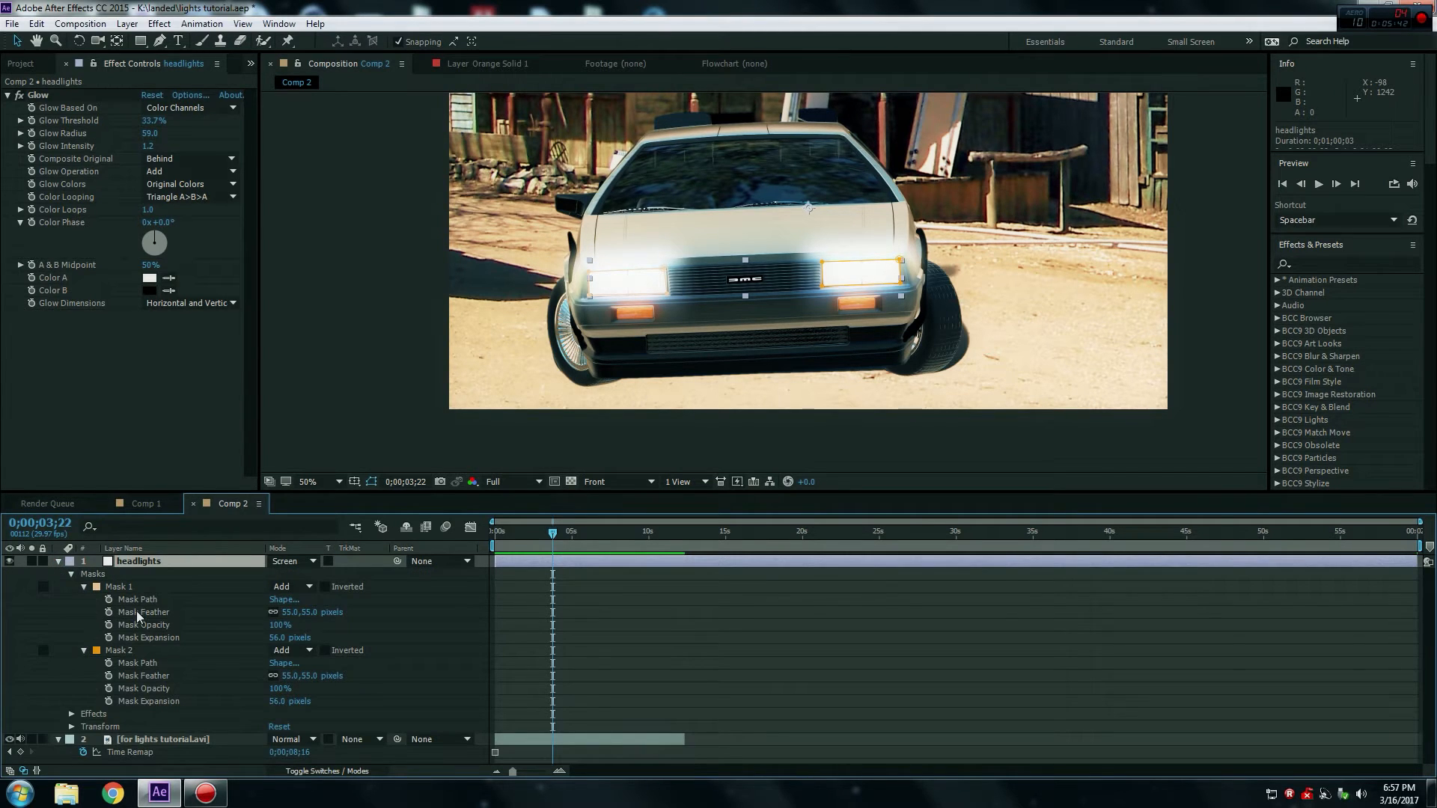
pyautogui.moveTo(307, 612); pyautogui.dragTo(272, 645)
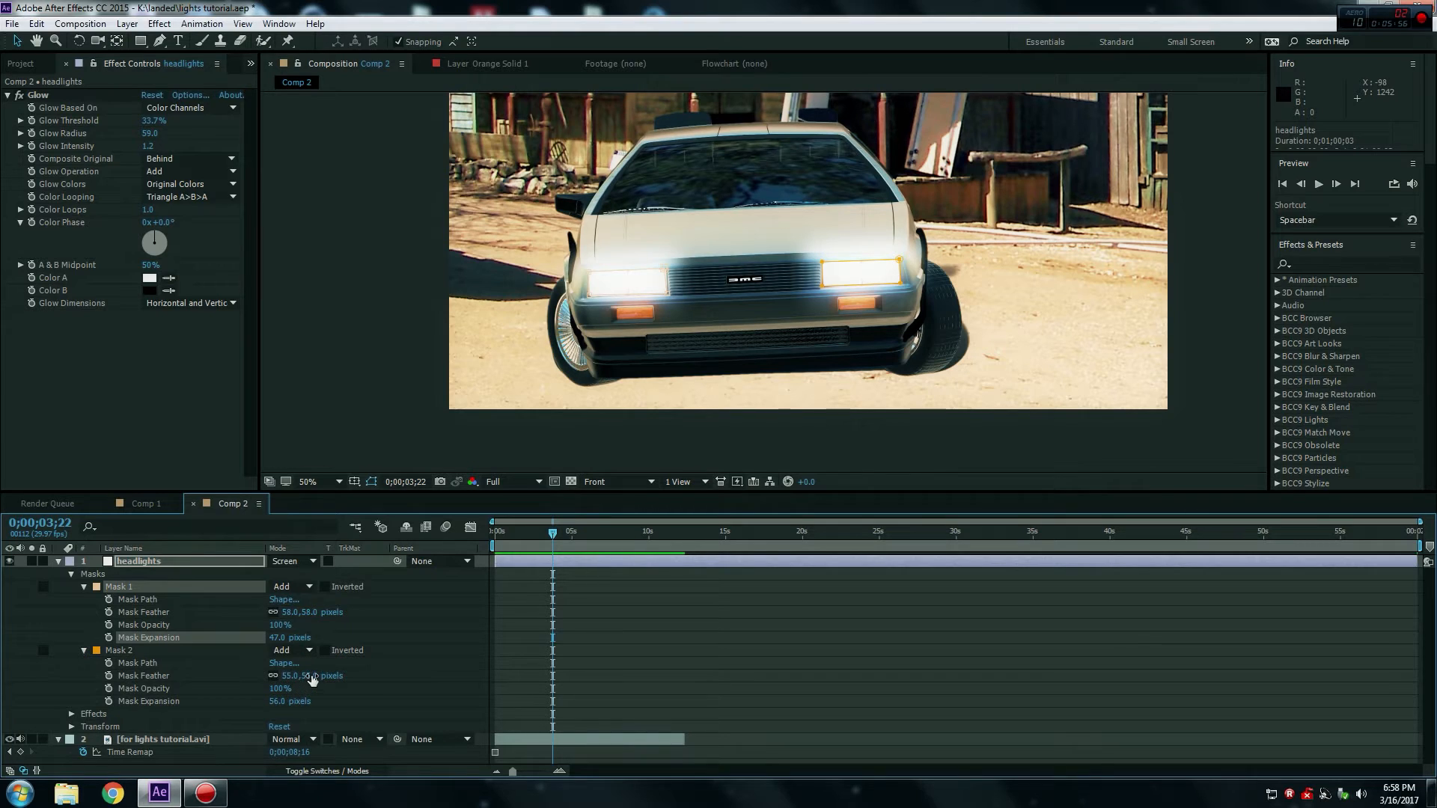
pyautogui.click(310, 676)
pyautogui.write('58')
pyautogui.press('Return')
pyautogui.click(277, 701)
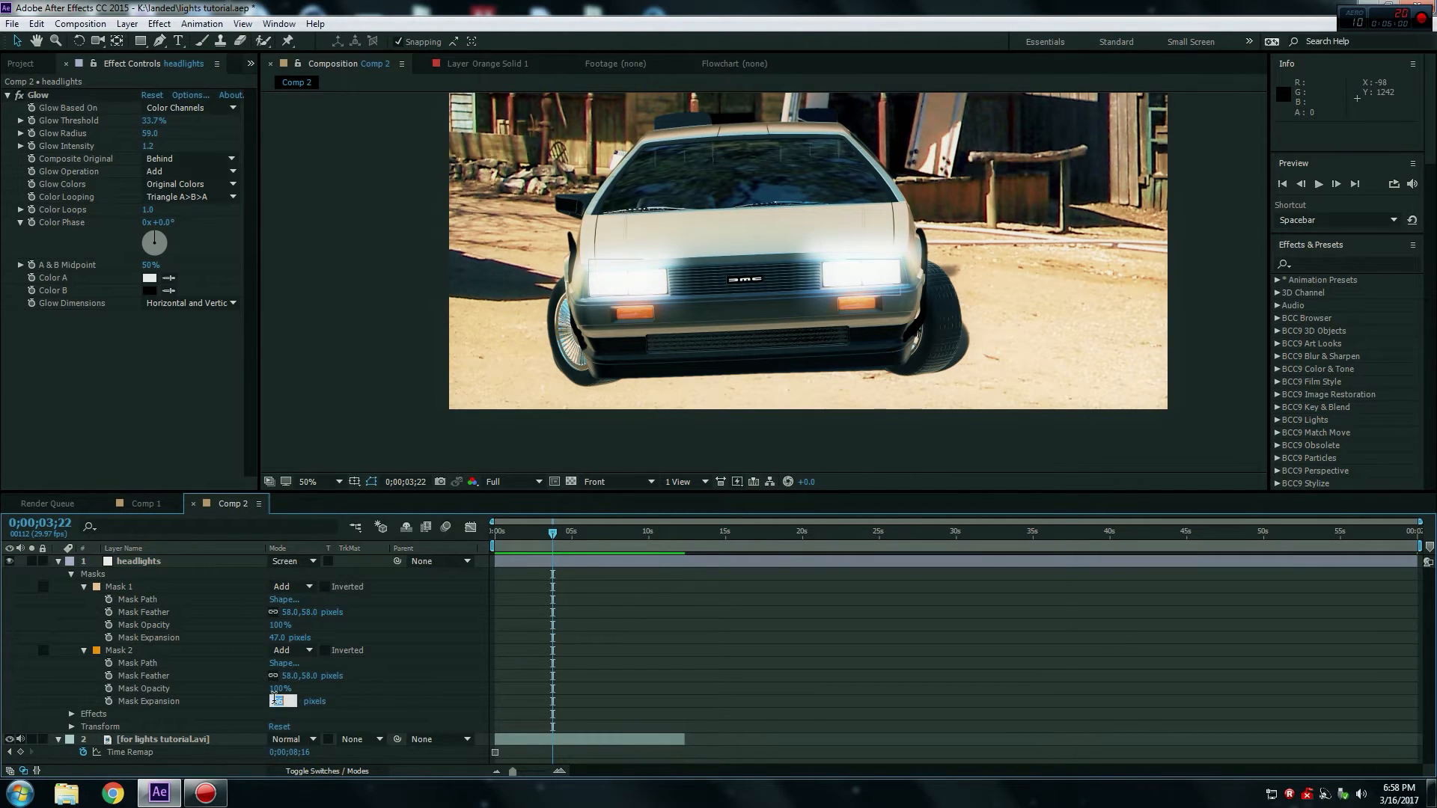
pyautogui.write('47')
pyautogui.press('Return')
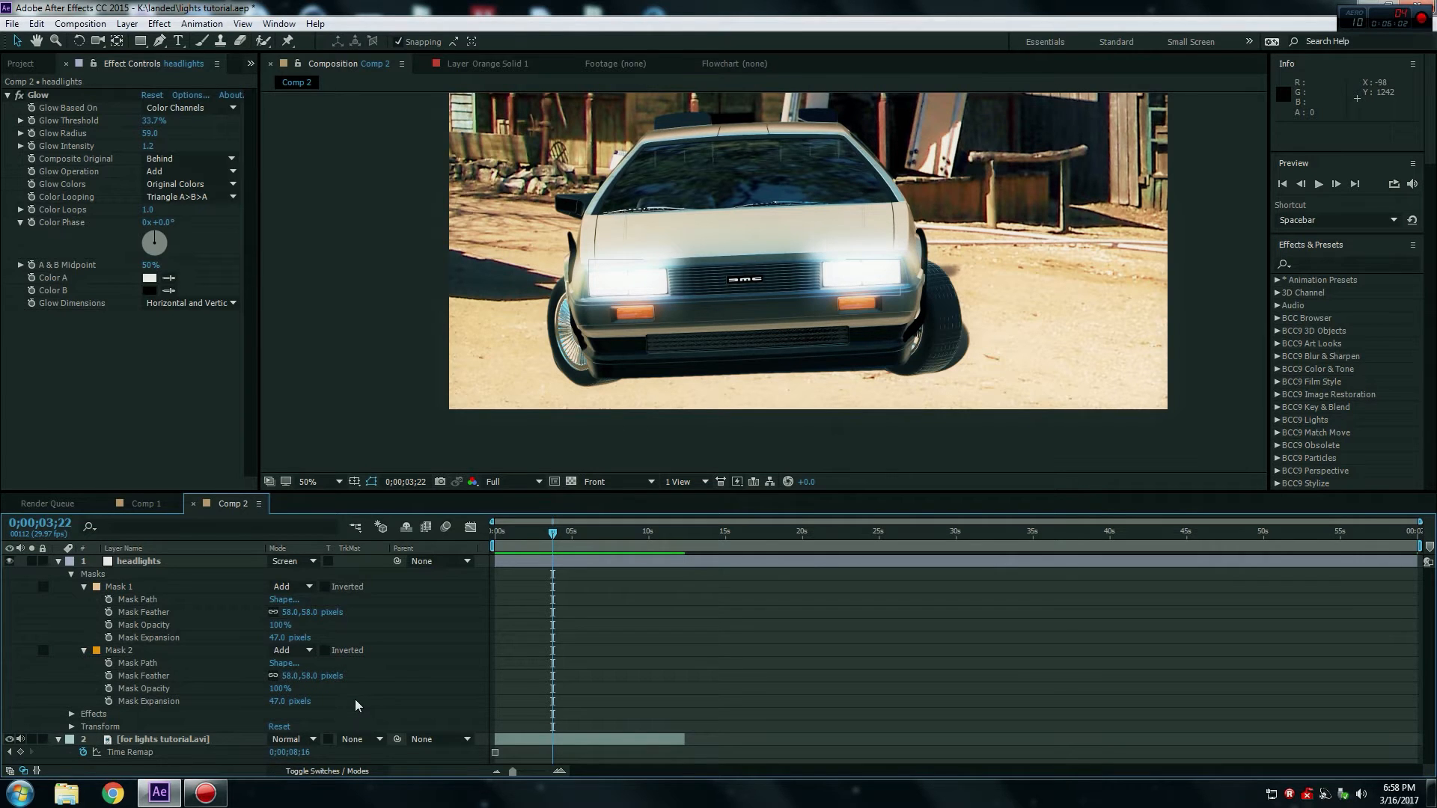
pyautogui.scroll(-2, 612, 310)
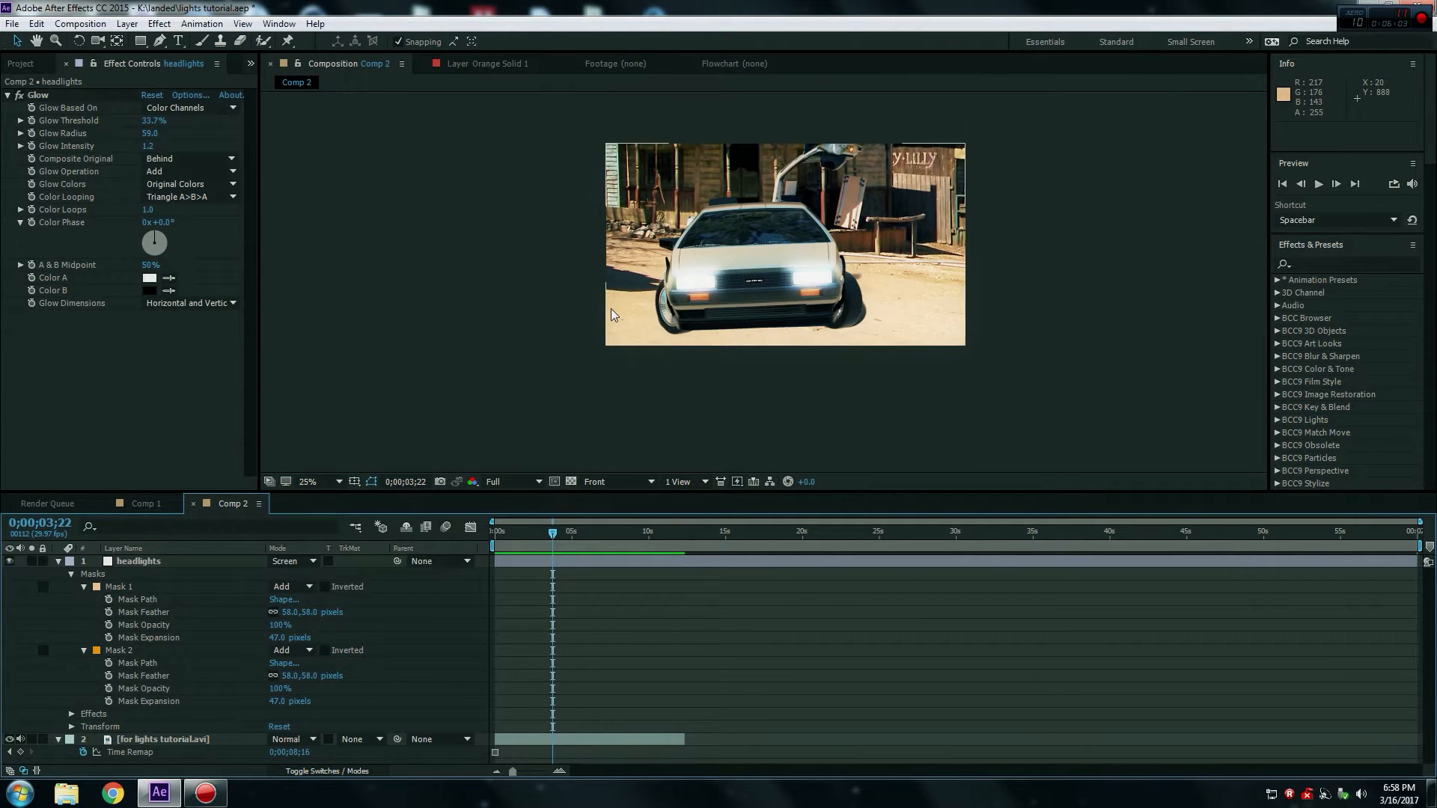
pyautogui.scroll(2, 611, 315)
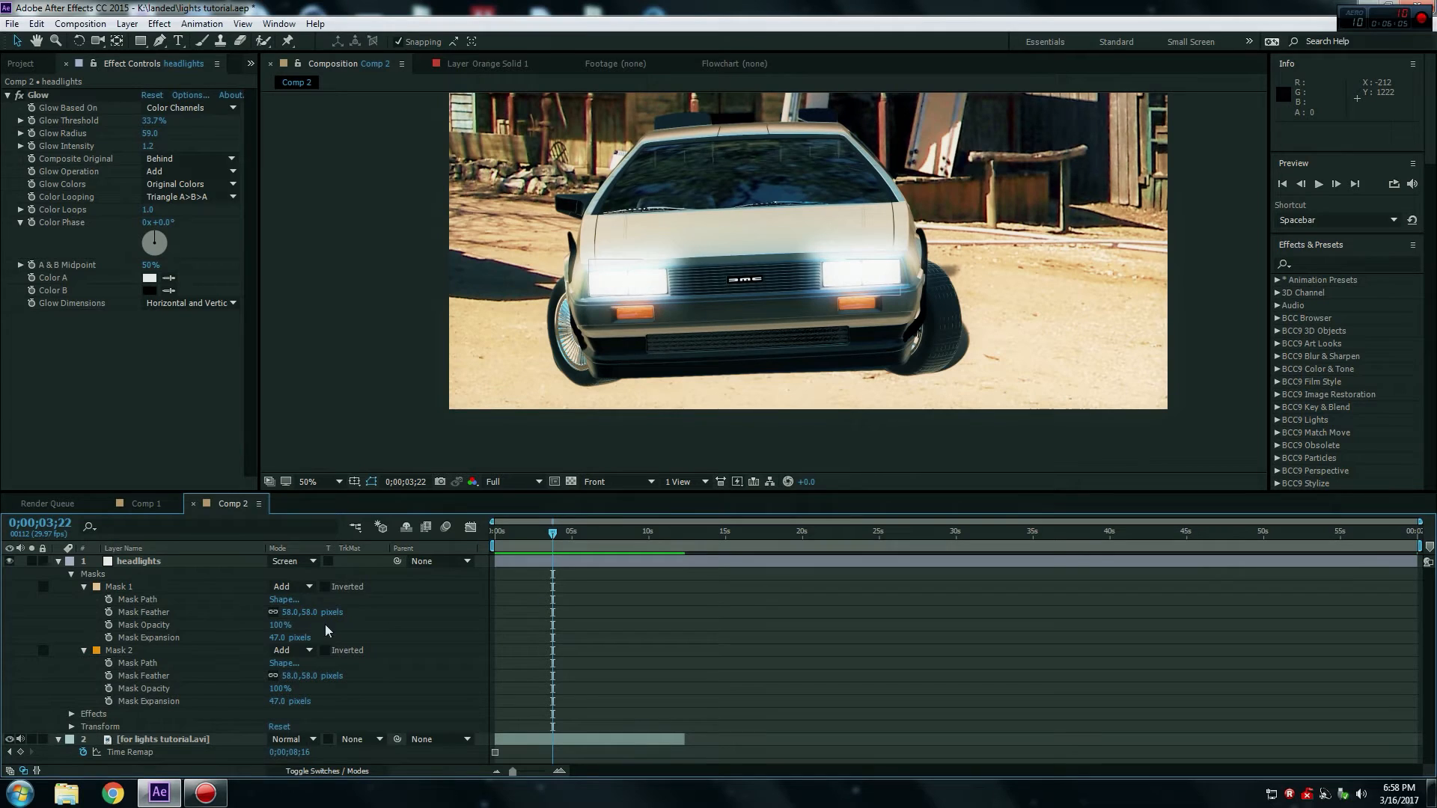
# Try different opacity levels on the headlights layer and settle on 85%.
pyautogui.click(58, 562)
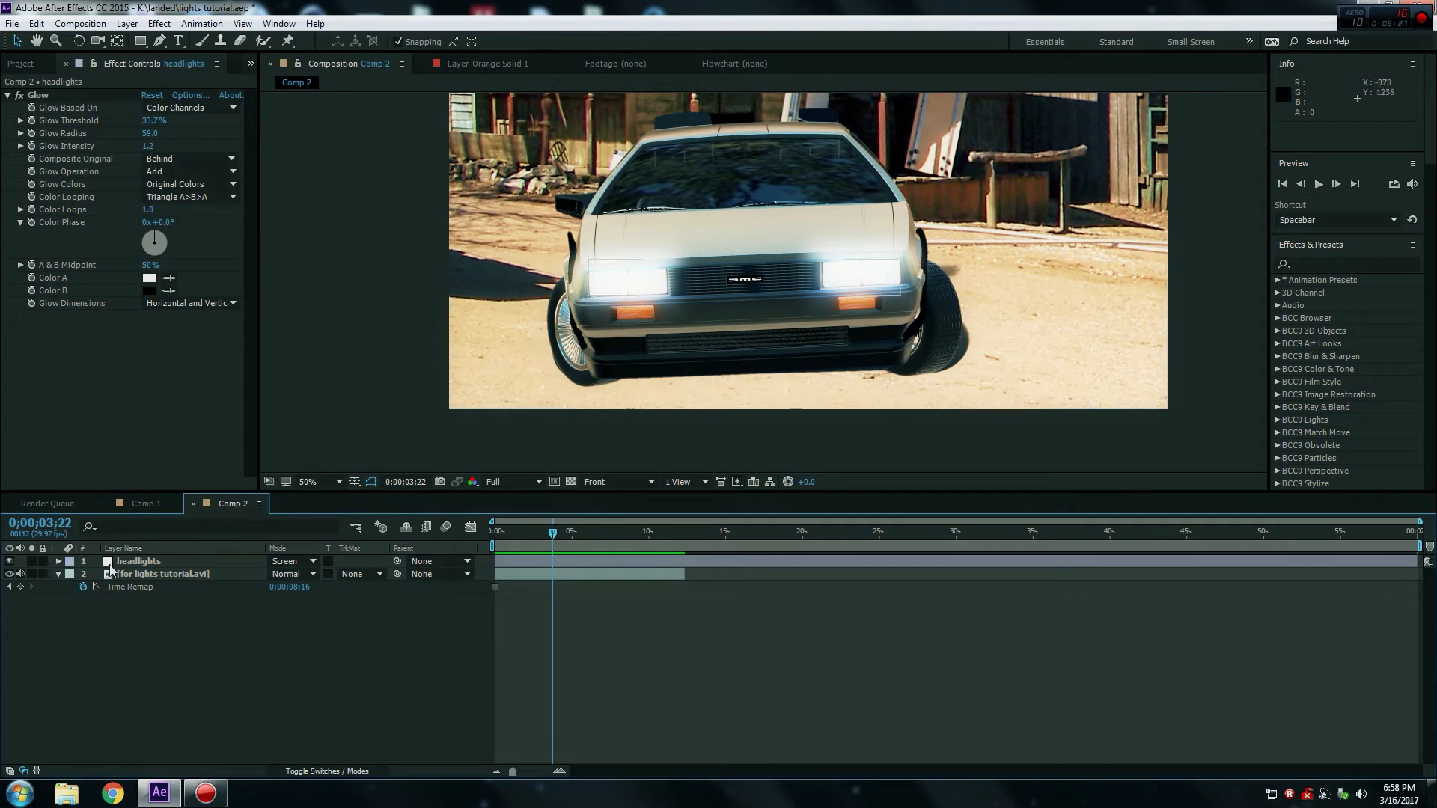
pyautogui.click(59, 561)
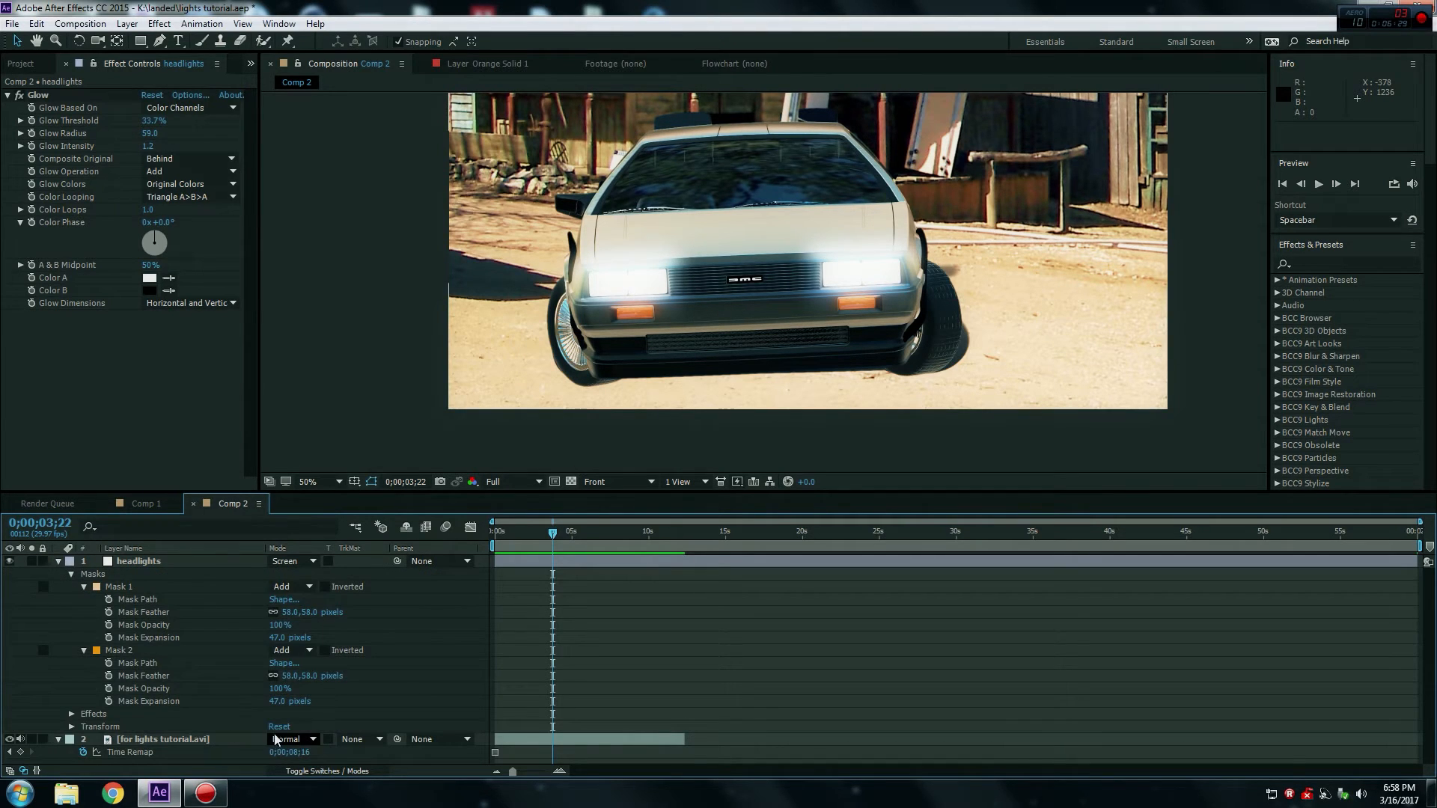
pyautogui.click(71, 727)
pyautogui.scroll(1, 204, 692)
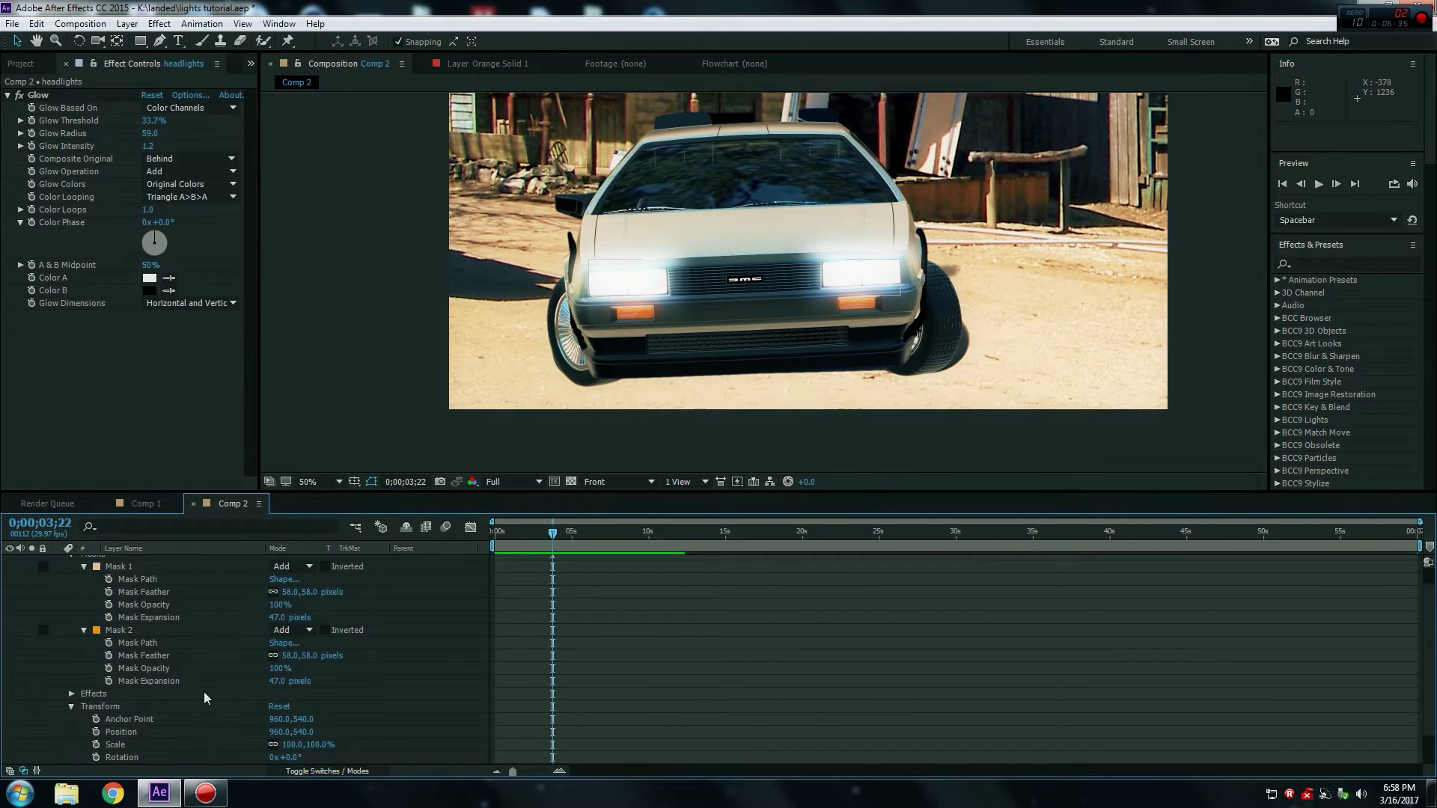
pyautogui.scroll(-3, 166, 704)
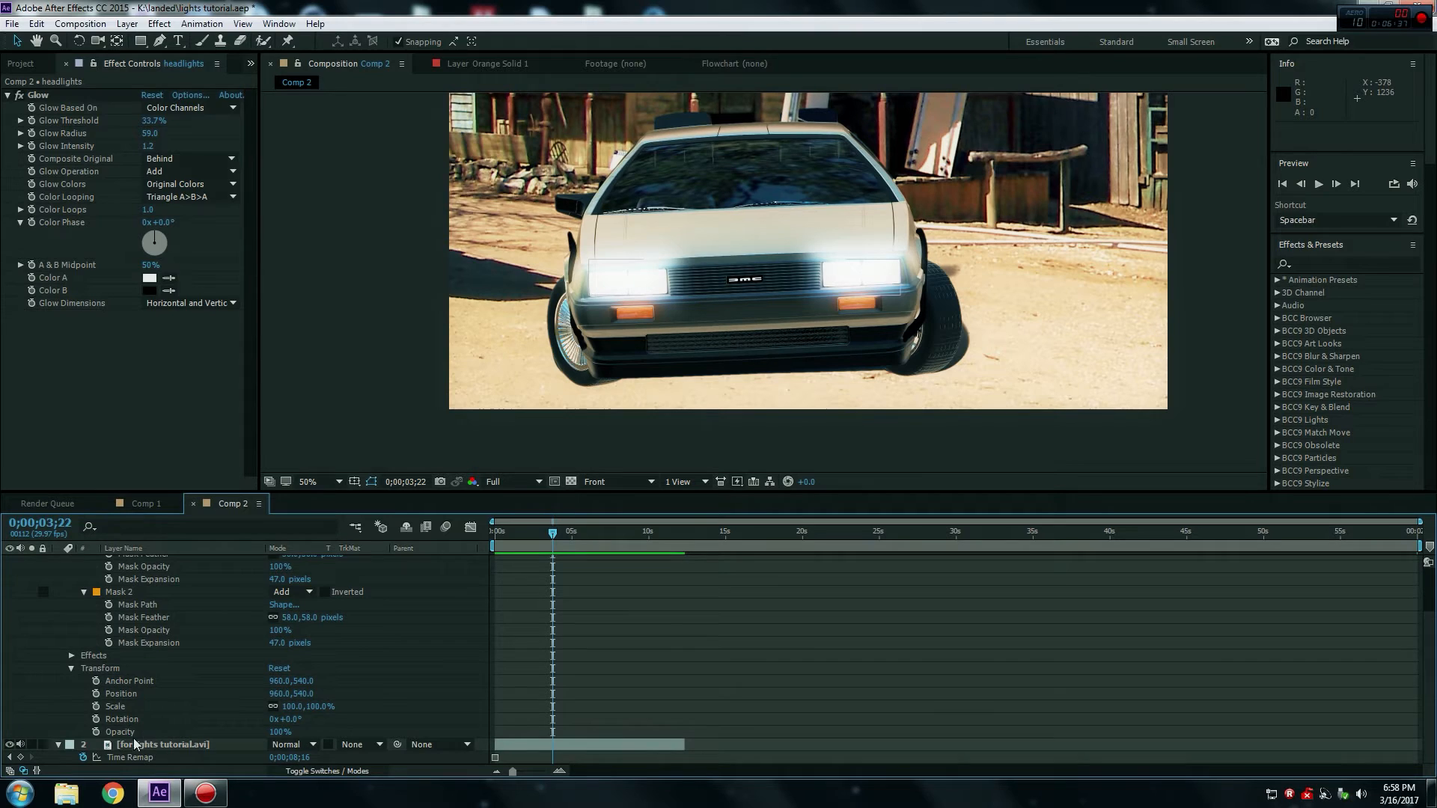
pyautogui.moveTo(277, 732); pyautogui.dragTo(324, 739)
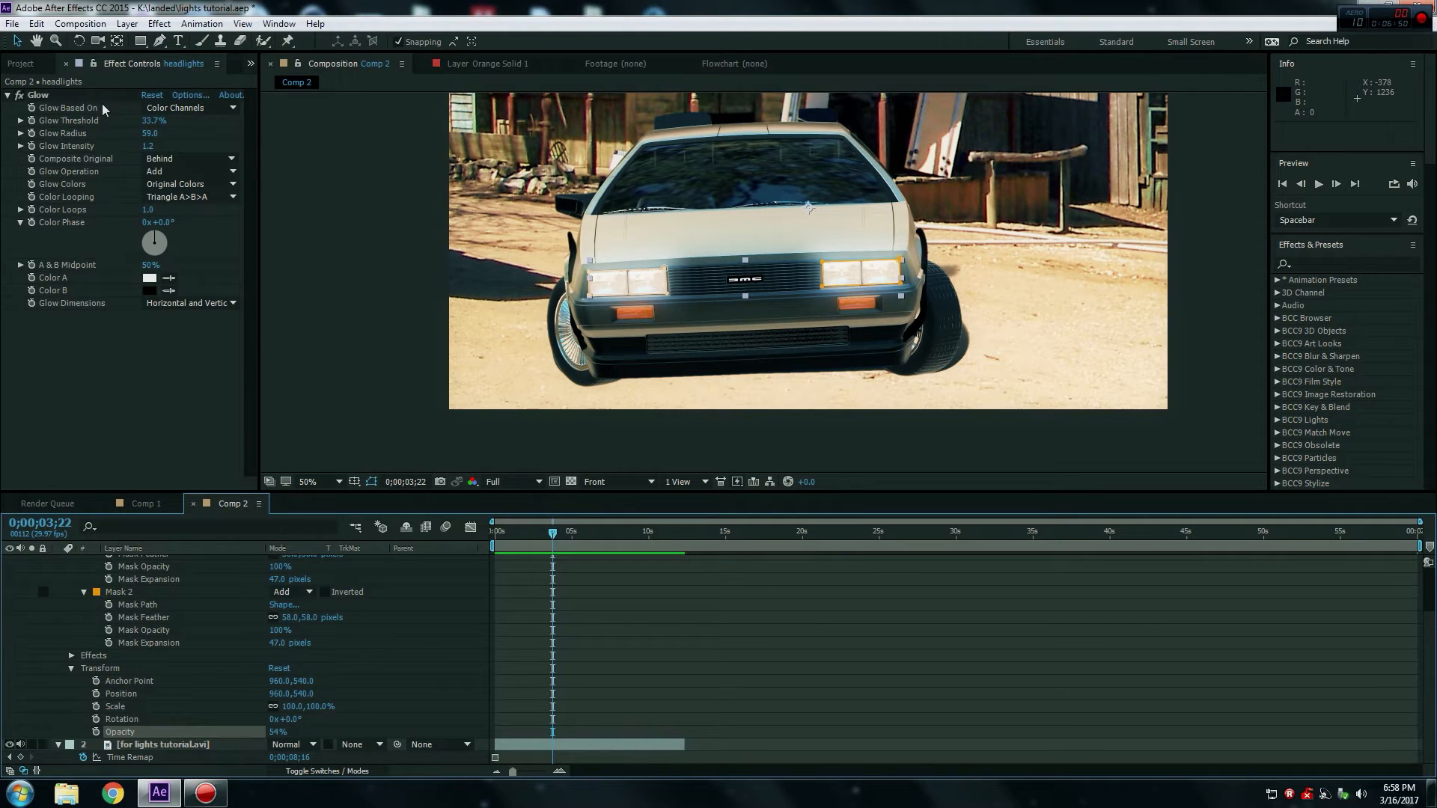
pyautogui.moveTo(279, 732); pyautogui.dragTo(305, 731)
pyautogui.moveTo(280, 731); pyautogui.dragTo(327, 741)
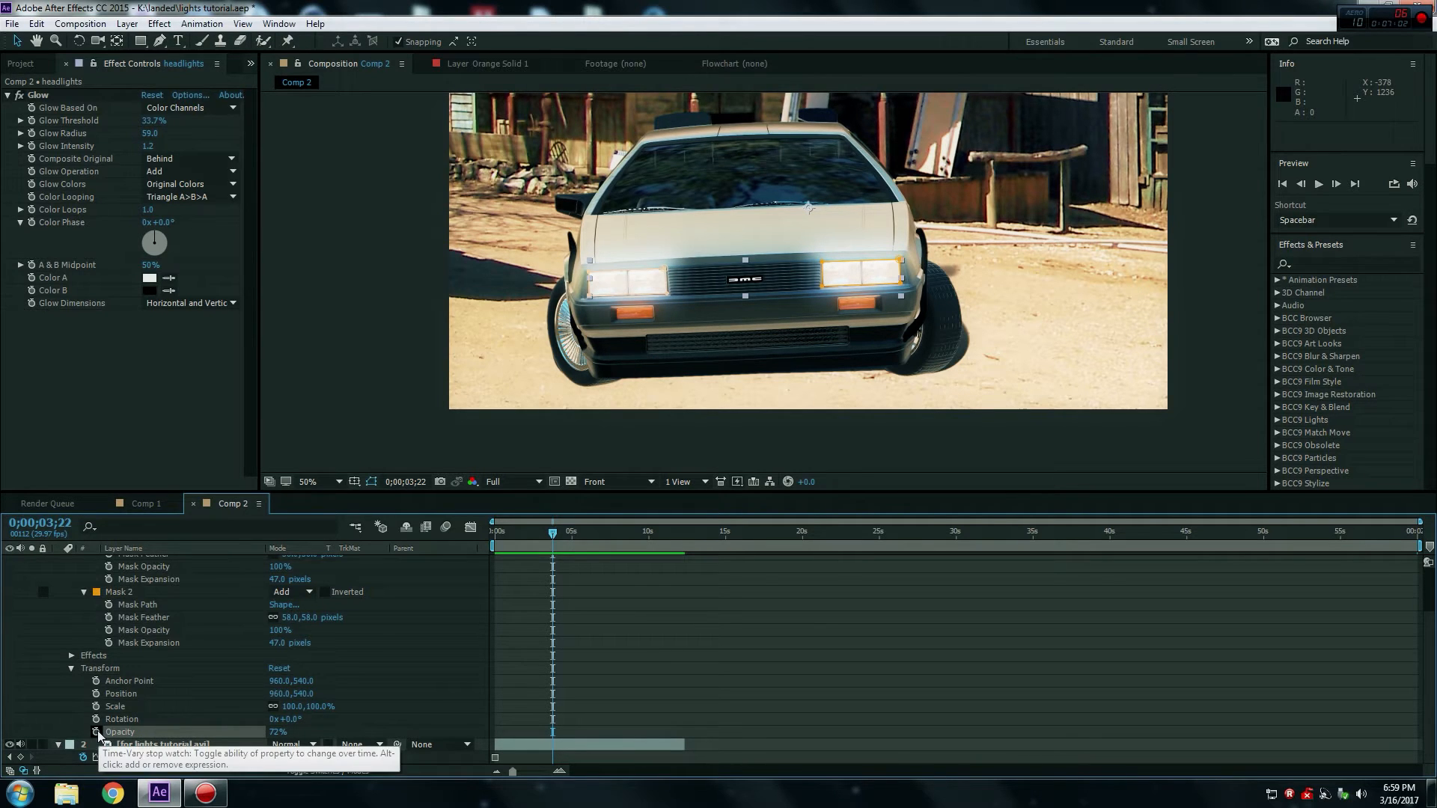
pyautogui.moveTo(275, 737); pyautogui.dragTo(282, 734)
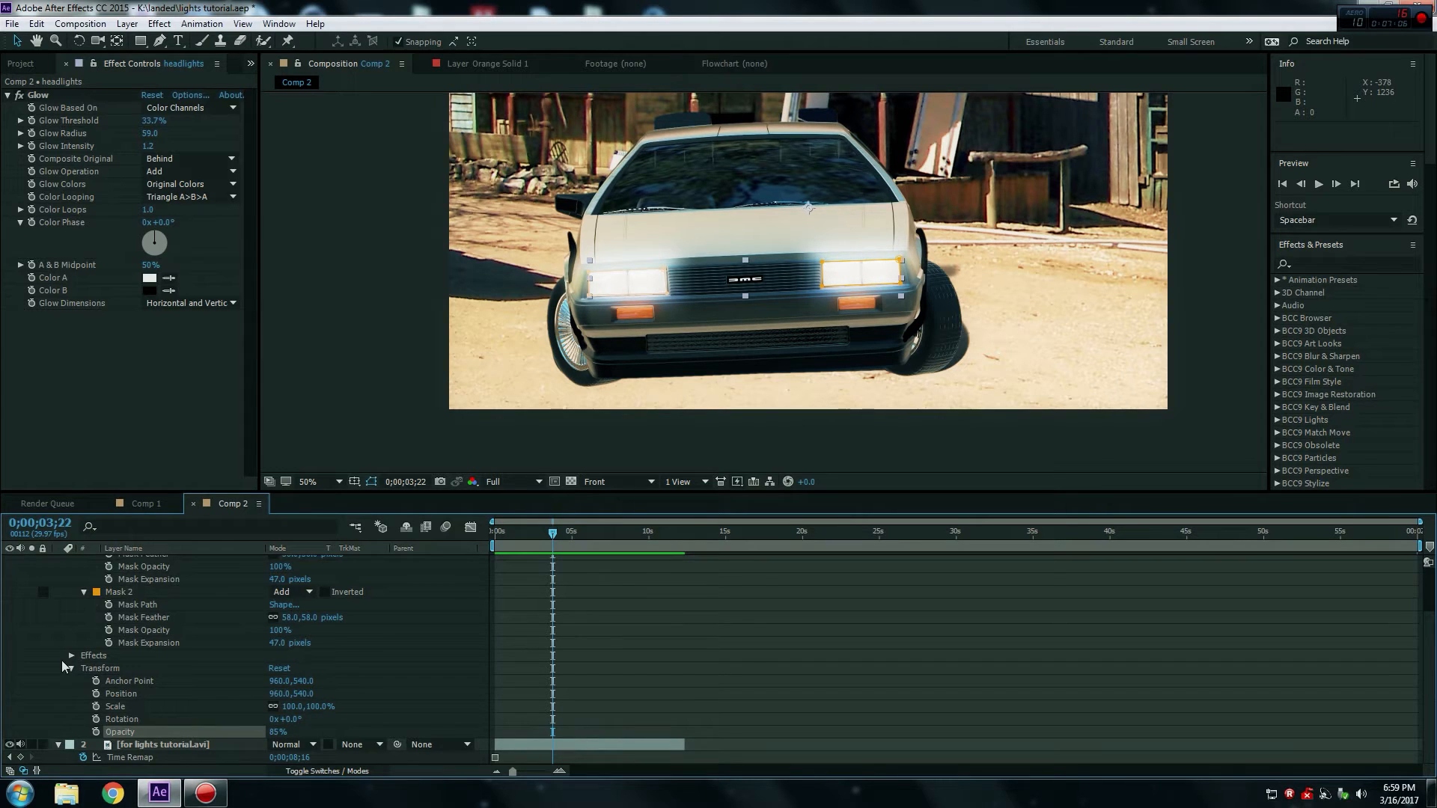
# Collapse the headlights layer's properties and hide the layer in the composition.
pyautogui.scroll(3, 33, 679)
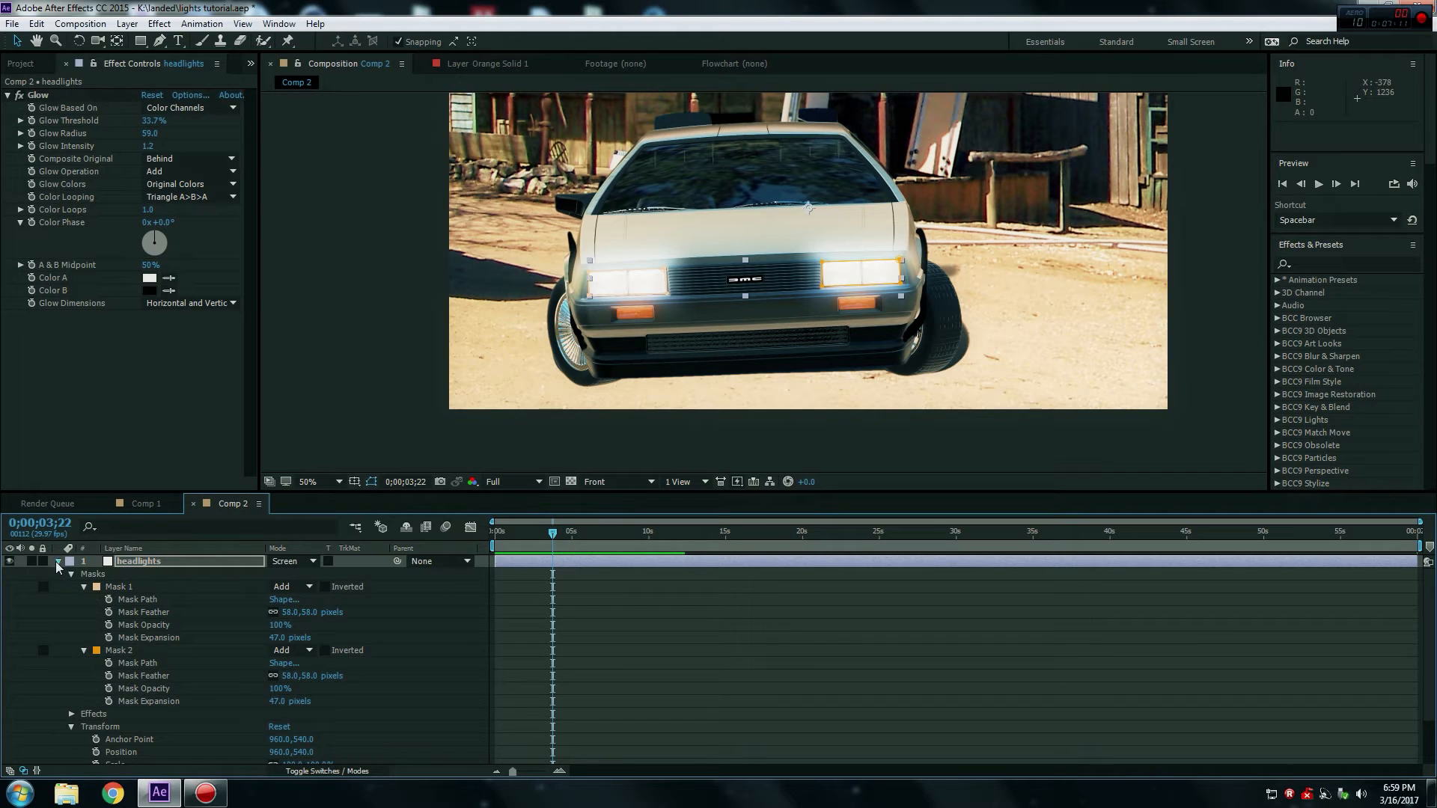
pyautogui.click(57, 561)
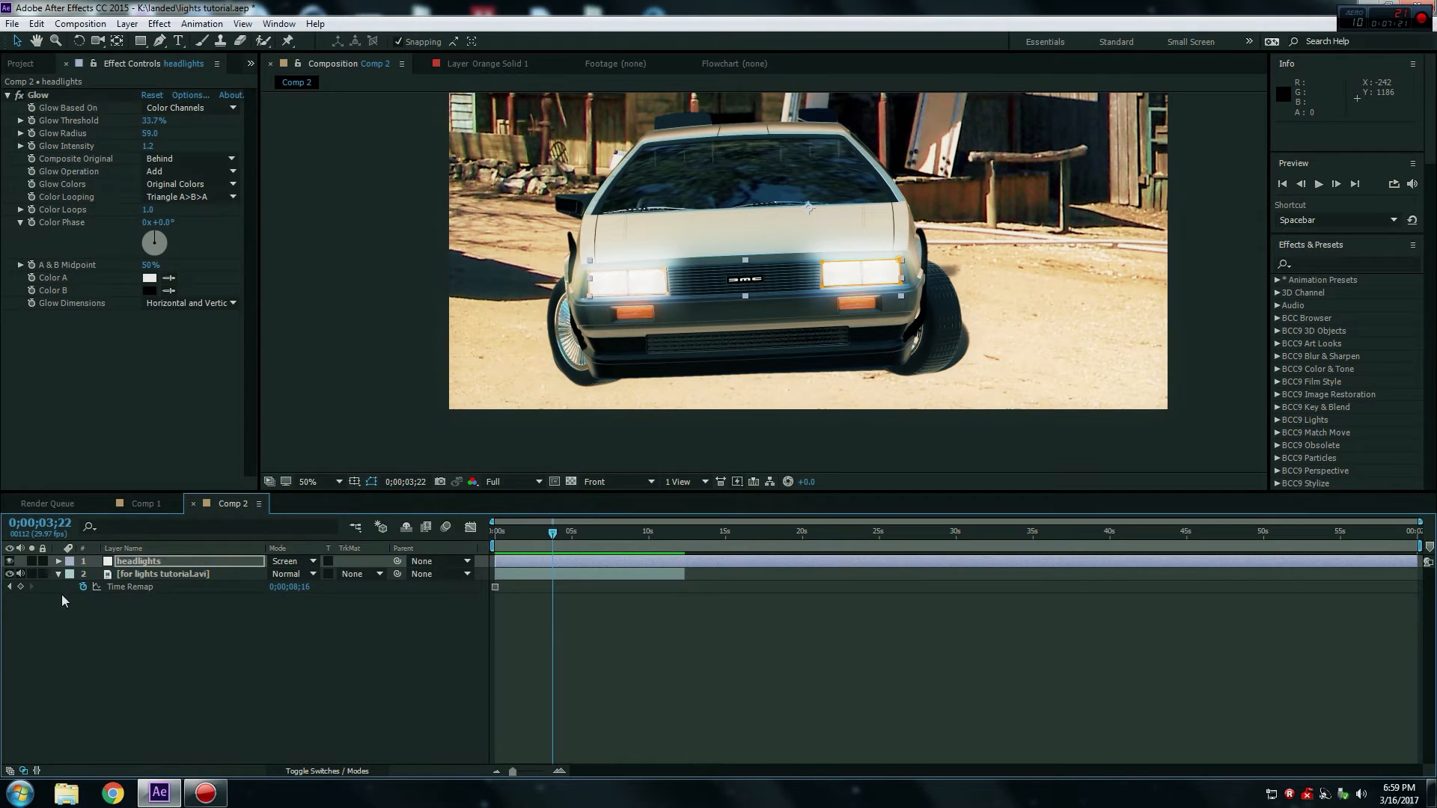
pyautogui.click(10, 561)
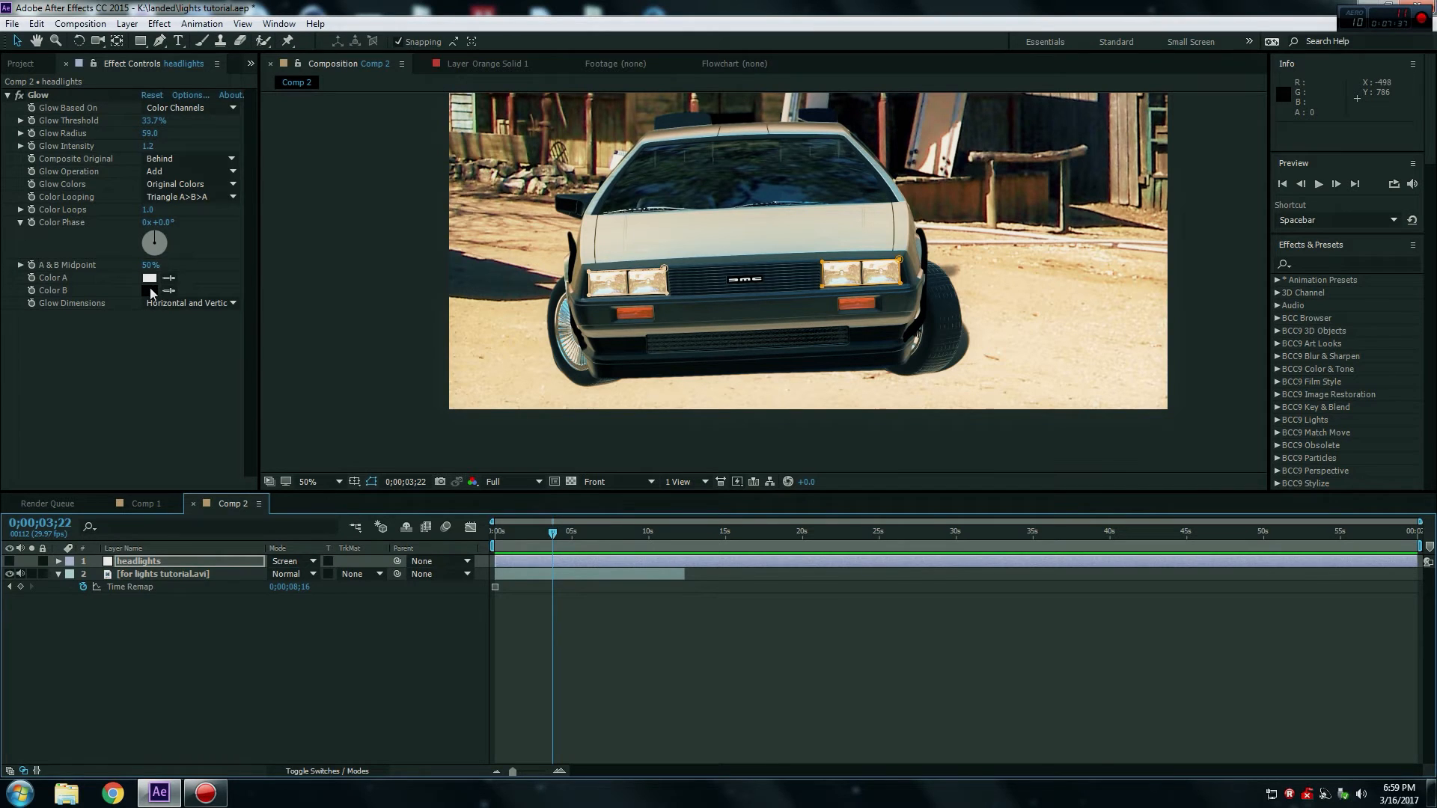
pyautogui.click(232, 197)
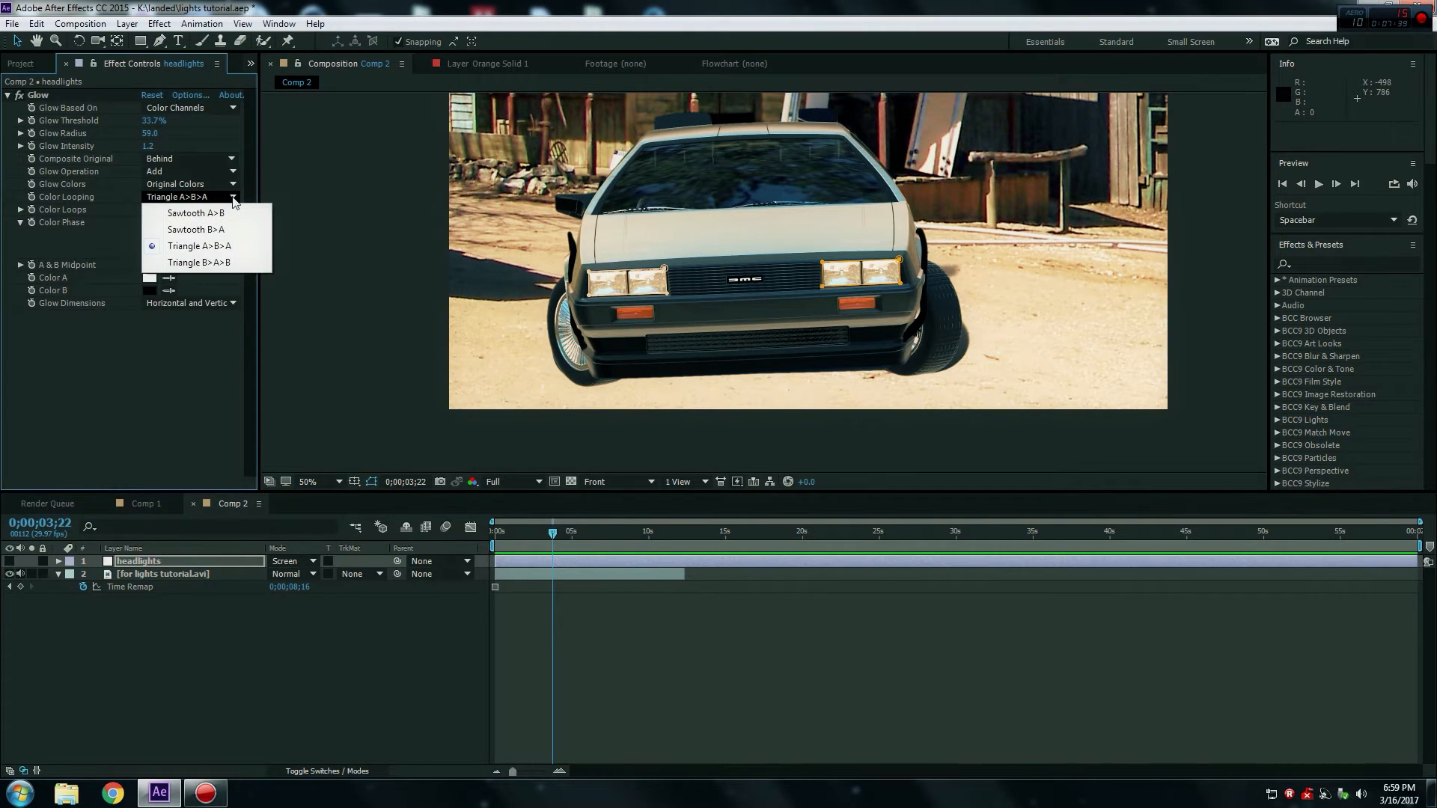
pyautogui.click(191, 344)
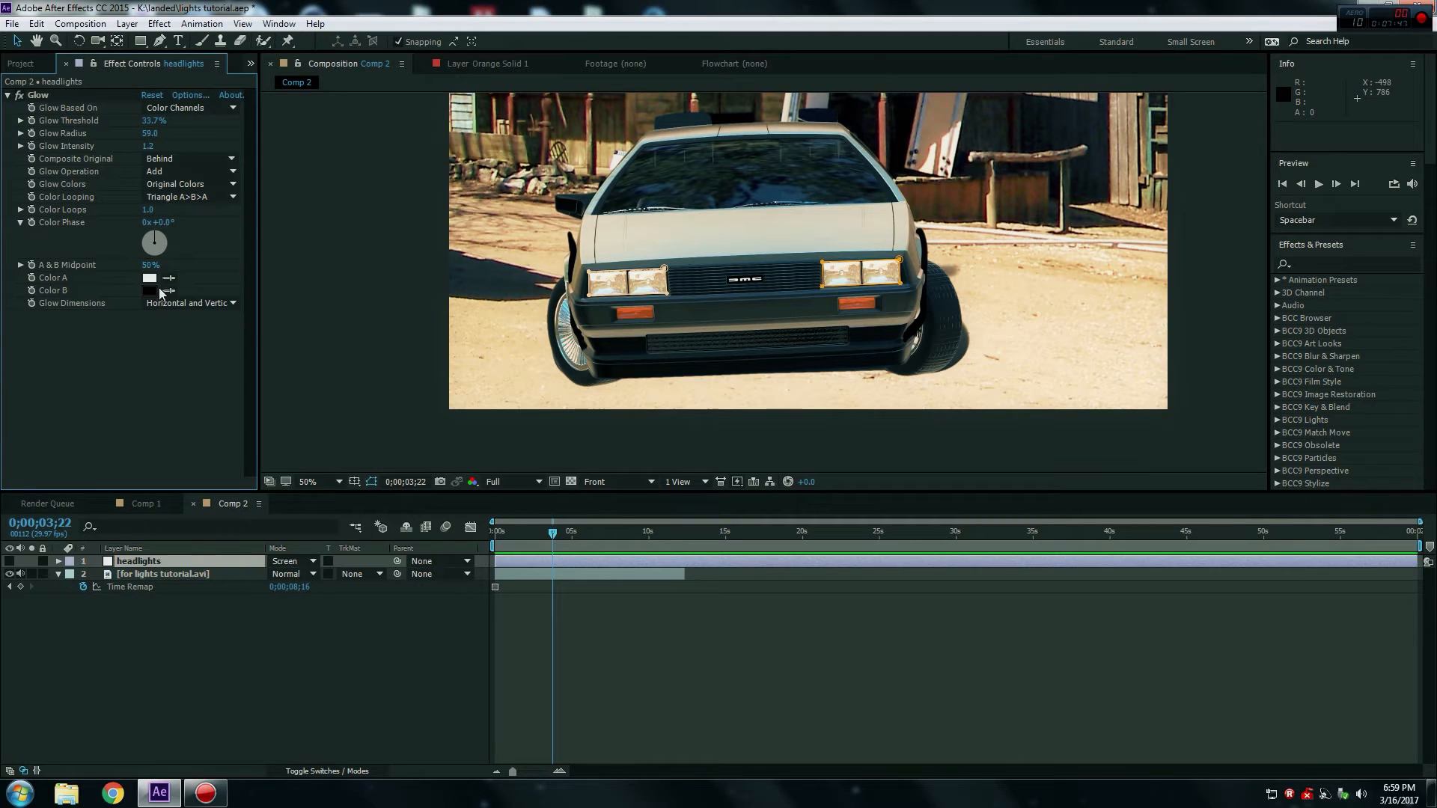
# Create a new solid layer using the orange colour sampled from the car's lower front light.
pyautogui.click(127, 23)
pyautogui.moveTo(143, 43)
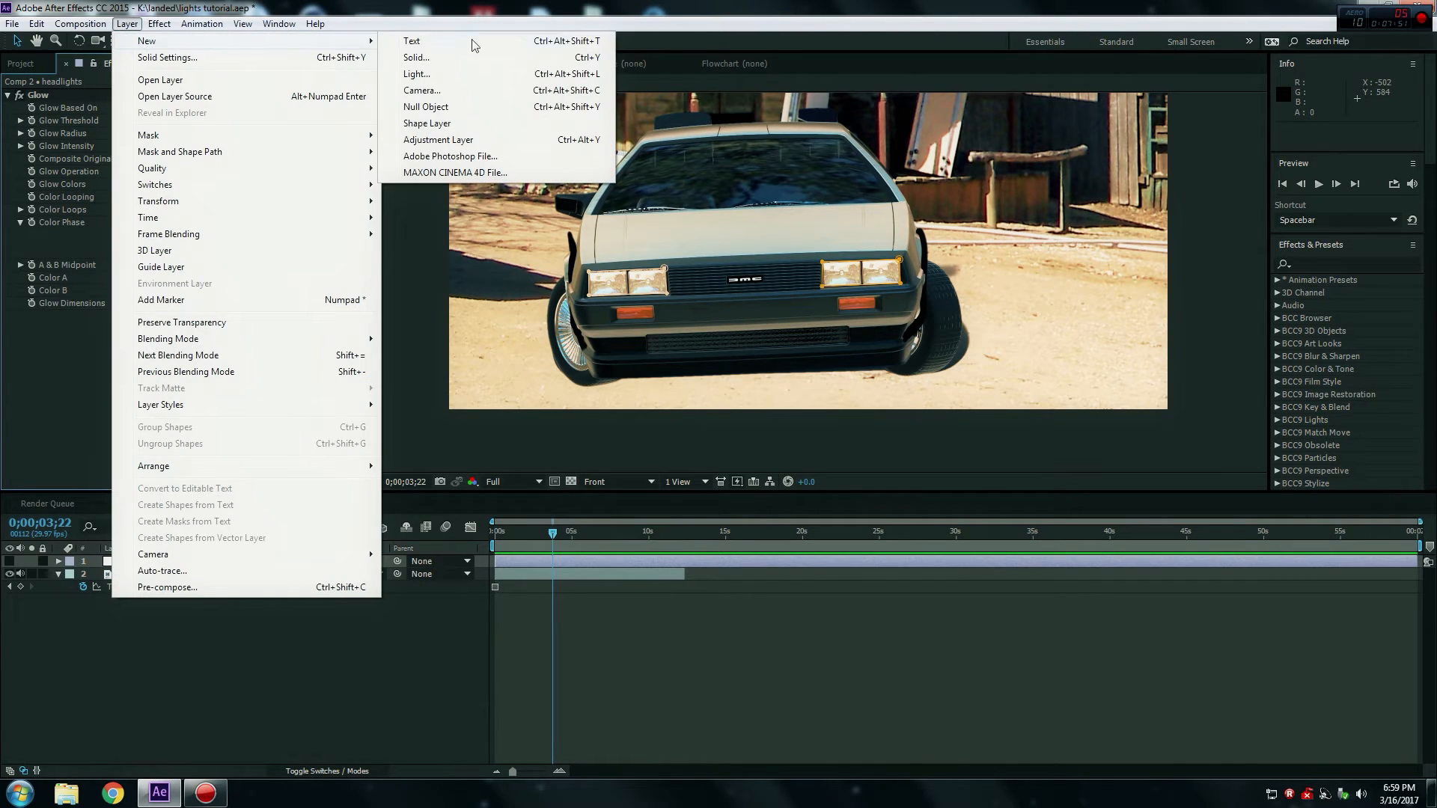
pyautogui.click(417, 58)
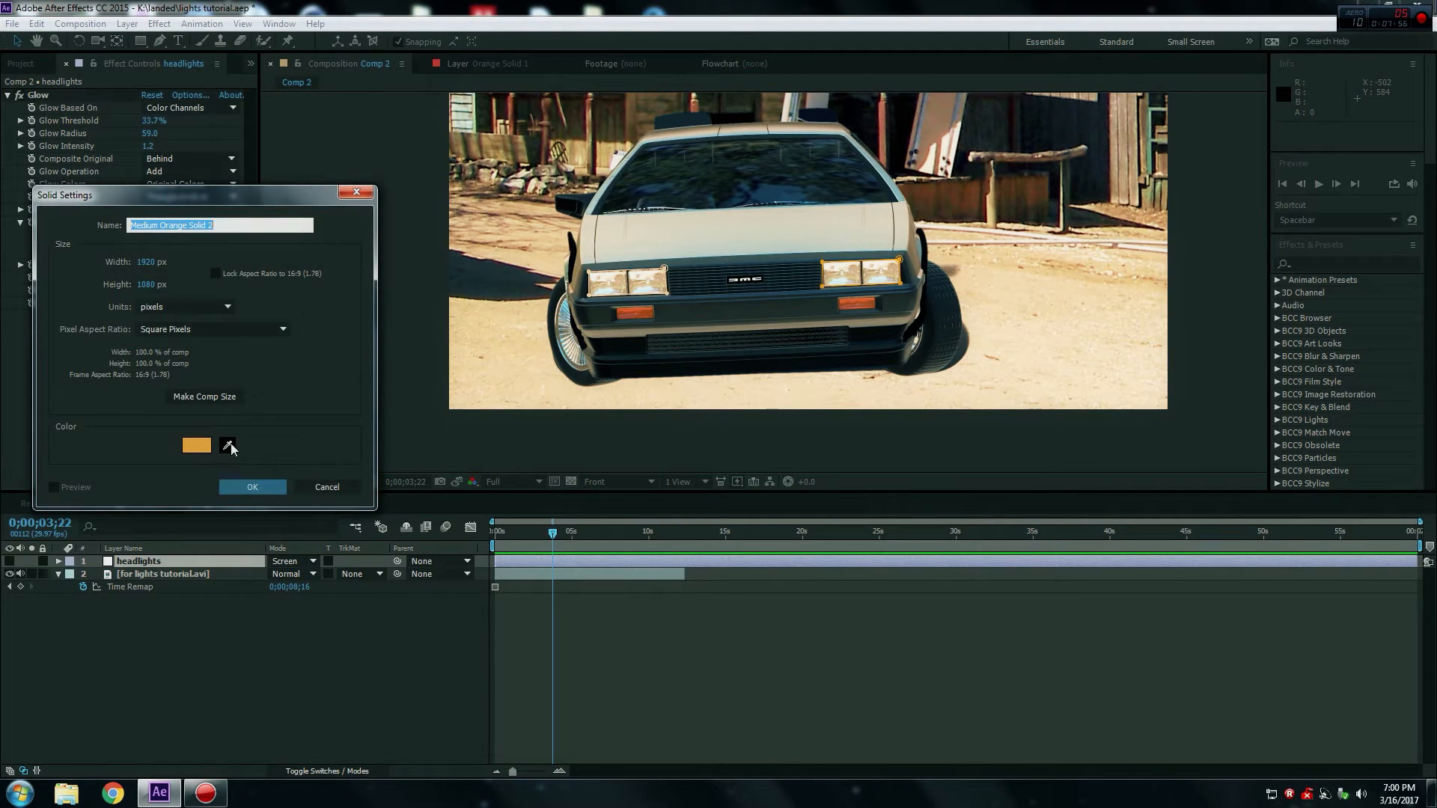
pyautogui.click(231, 447)
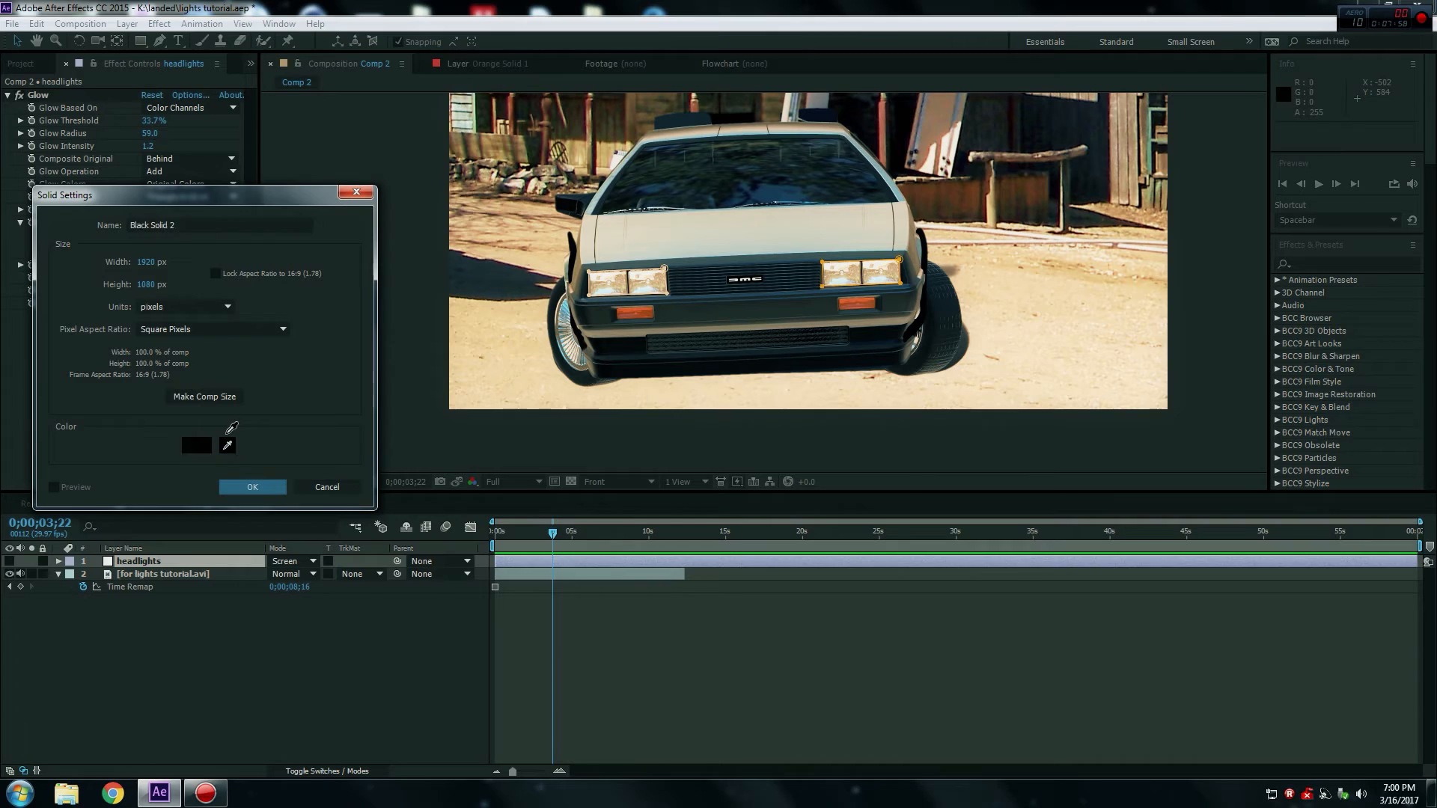
pyautogui.click(638, 308)
pyautogui.click(265, 486)
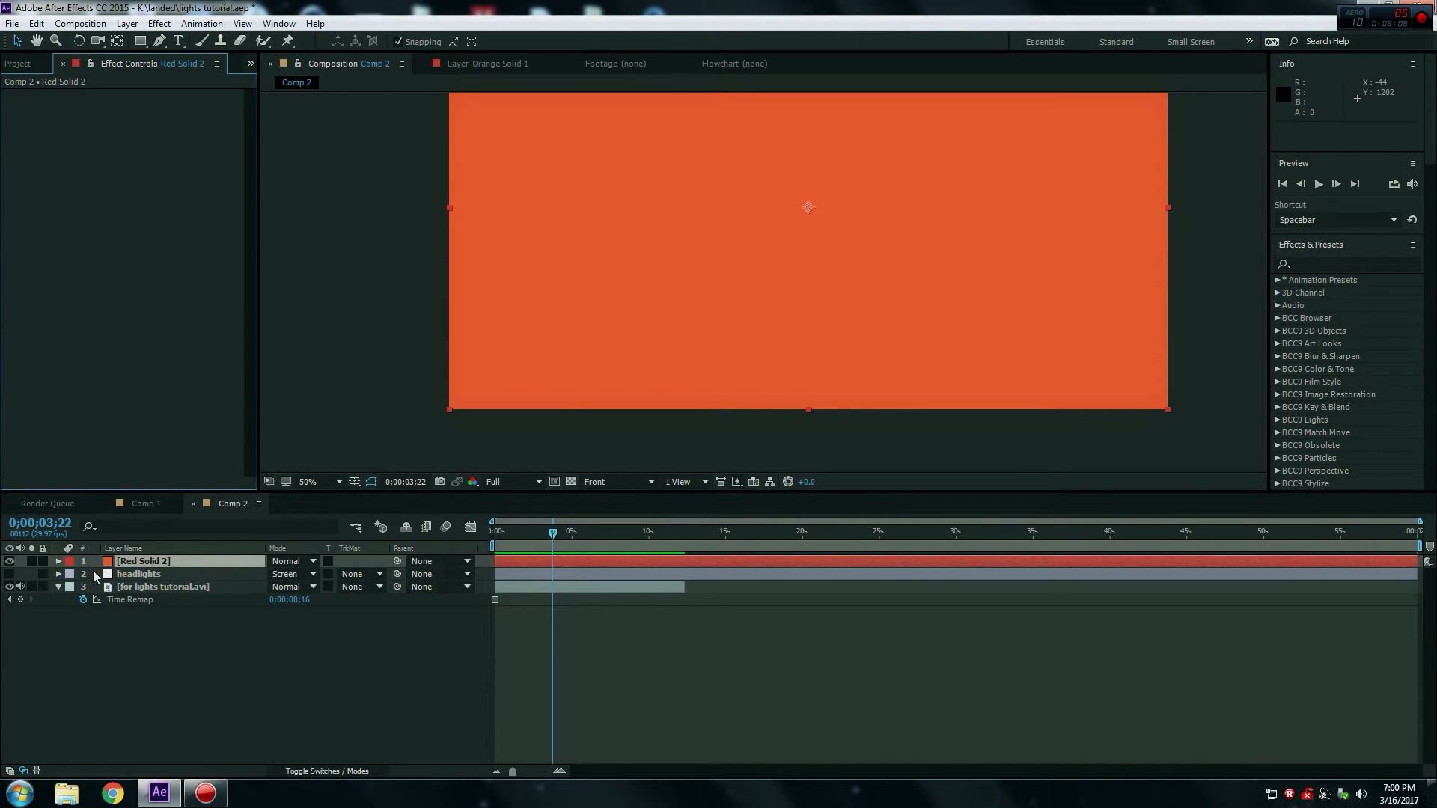
# Set the orange solid's opacity to 0% so the car footage shows through.
pyautogui.click(58, 560)
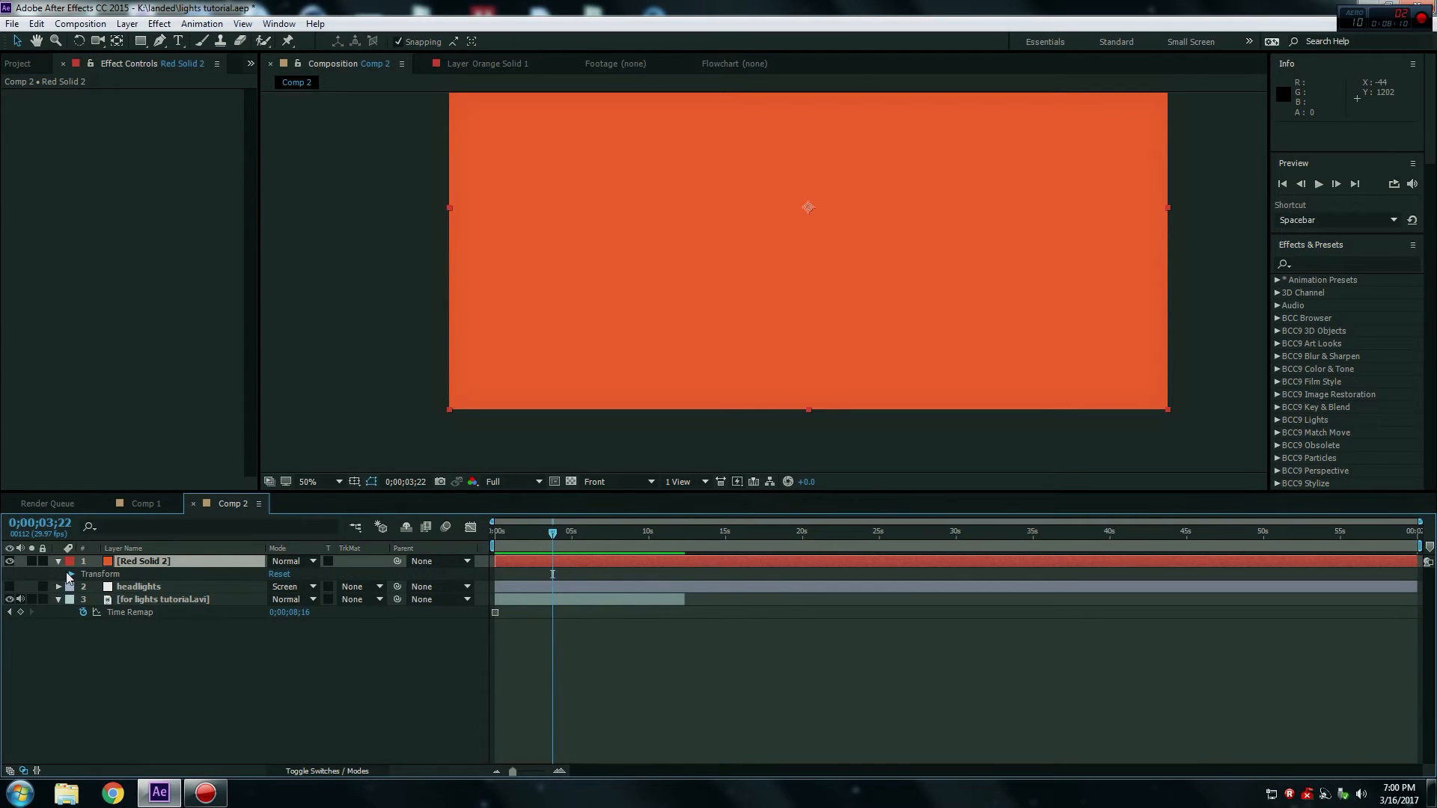
pyautogui.click(69, 574)
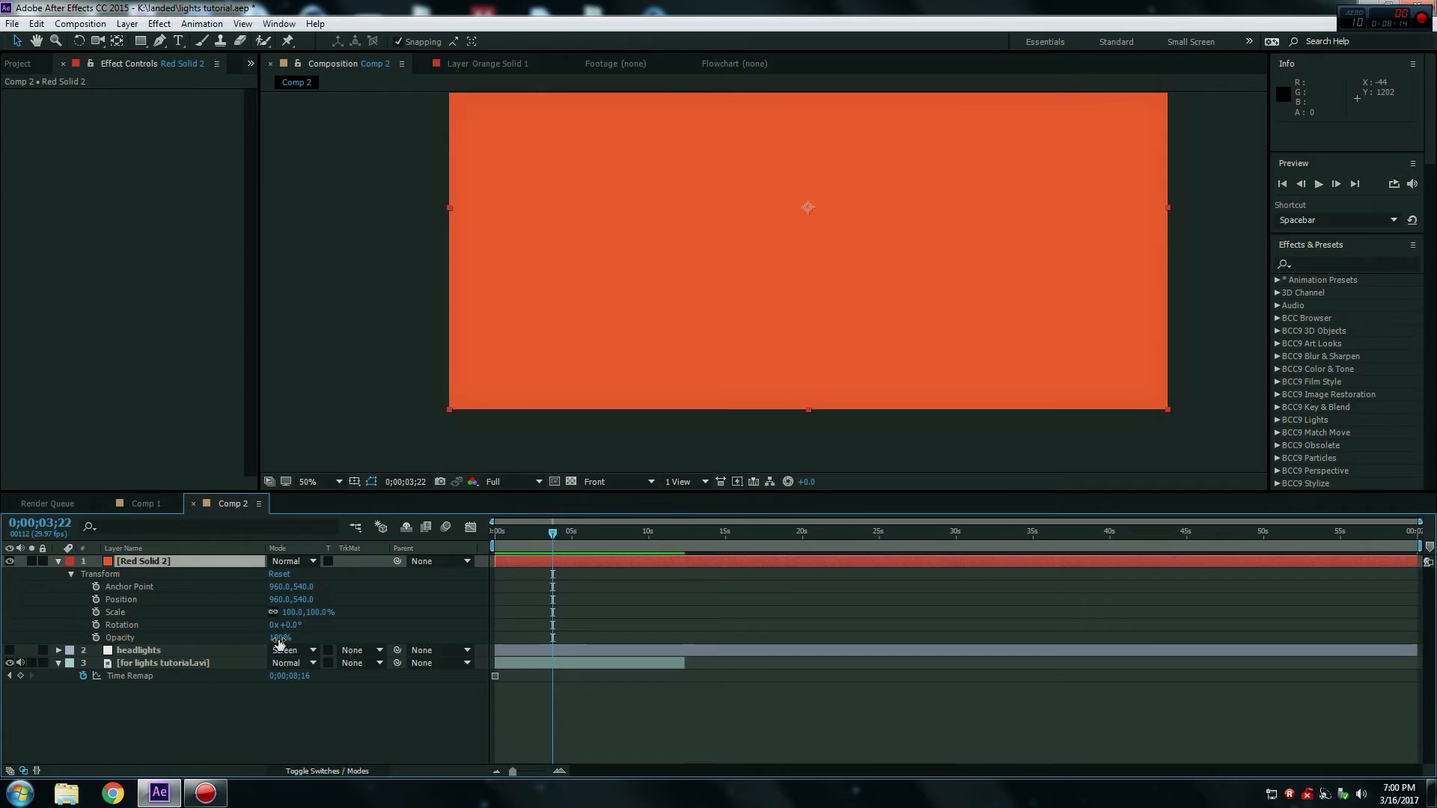
pyautogui.moveTo(277, 640); pyautogui.dragTo(204, 647)
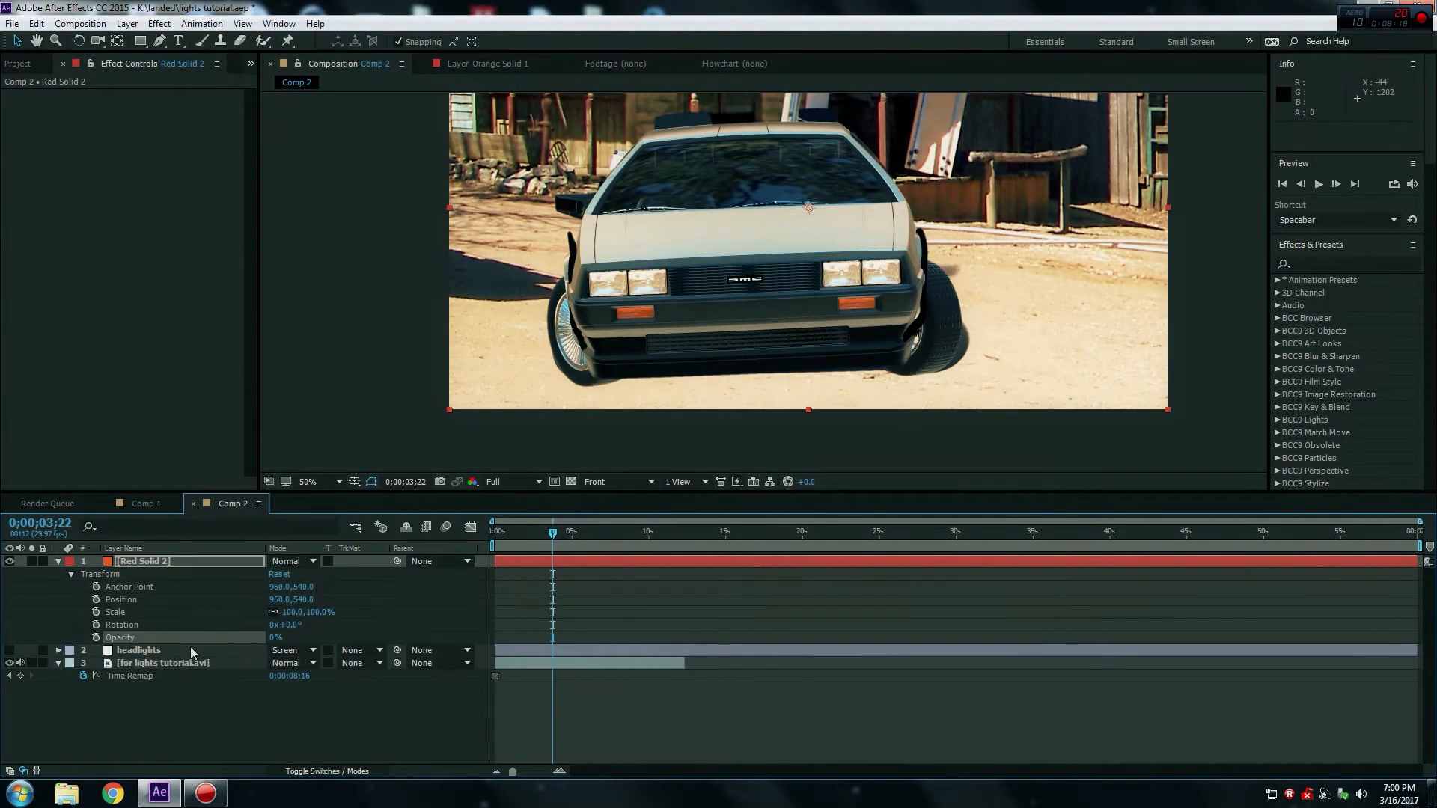
# Rename the orange solid layer "lower lights".
pyautogui.click(185, 562)
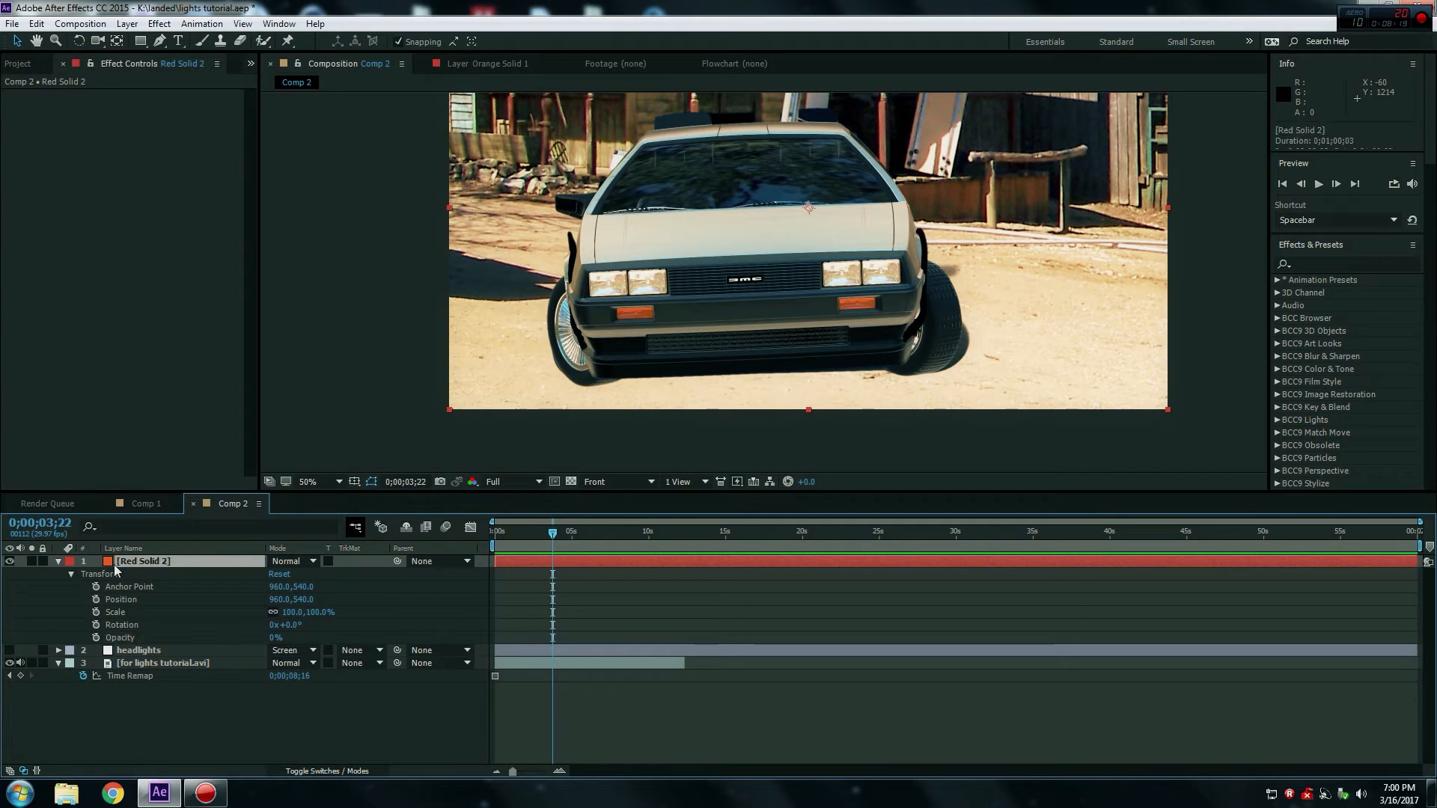
pyautogui.rightClick(135, 568)
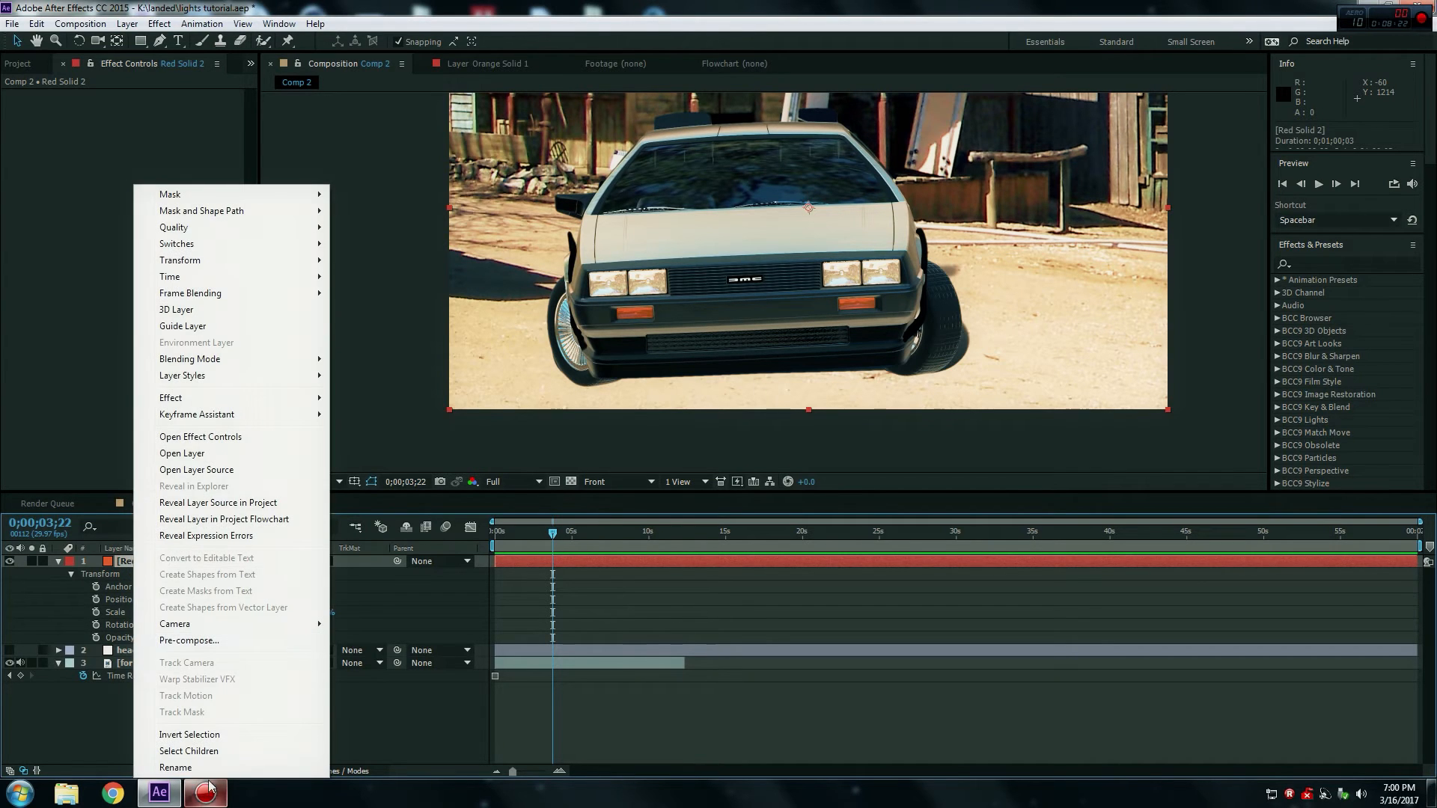
pyautogui.click(177, 768)
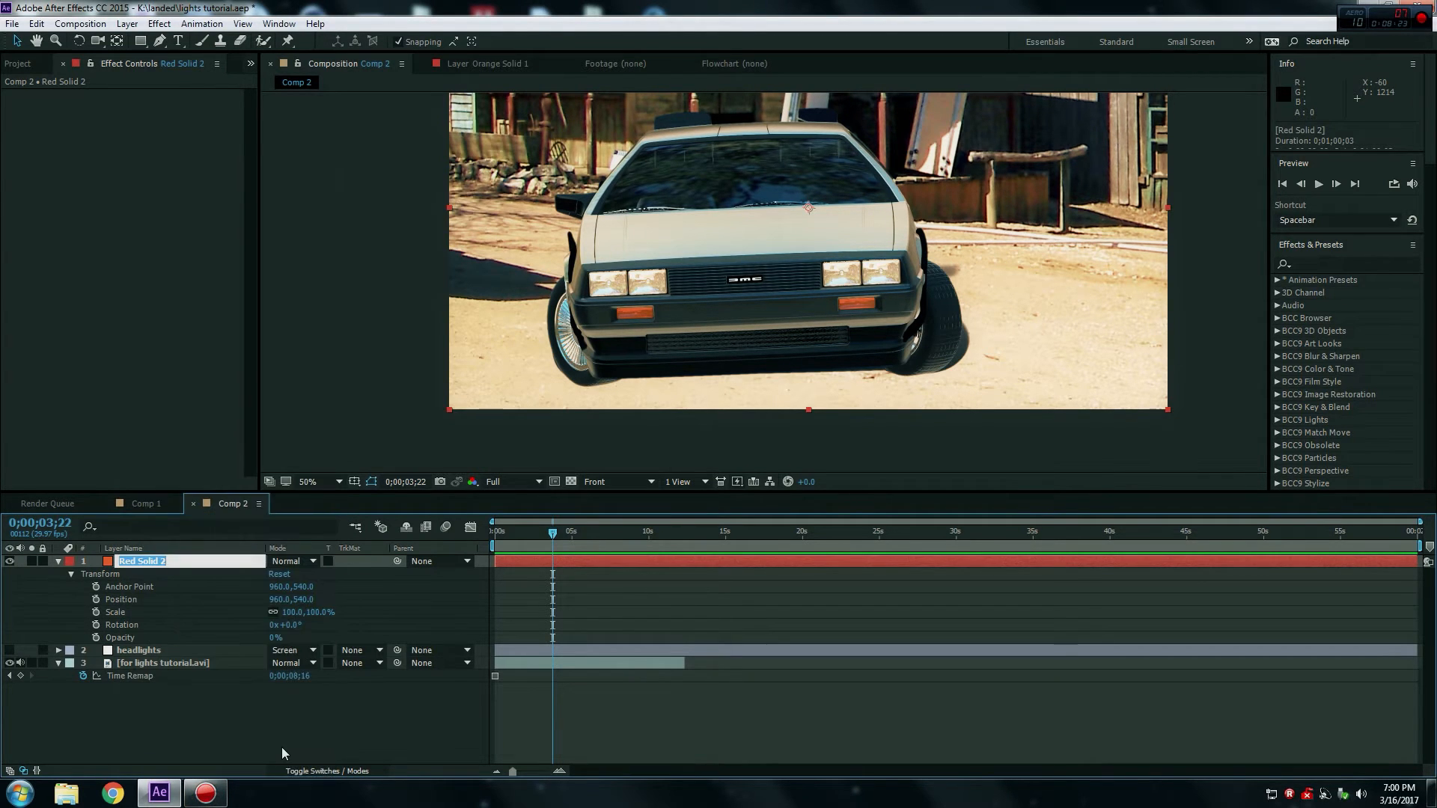
pyautogui.write('lower lights')
pyautogui.click(241, 605)
pyautogui.click(196, 549)
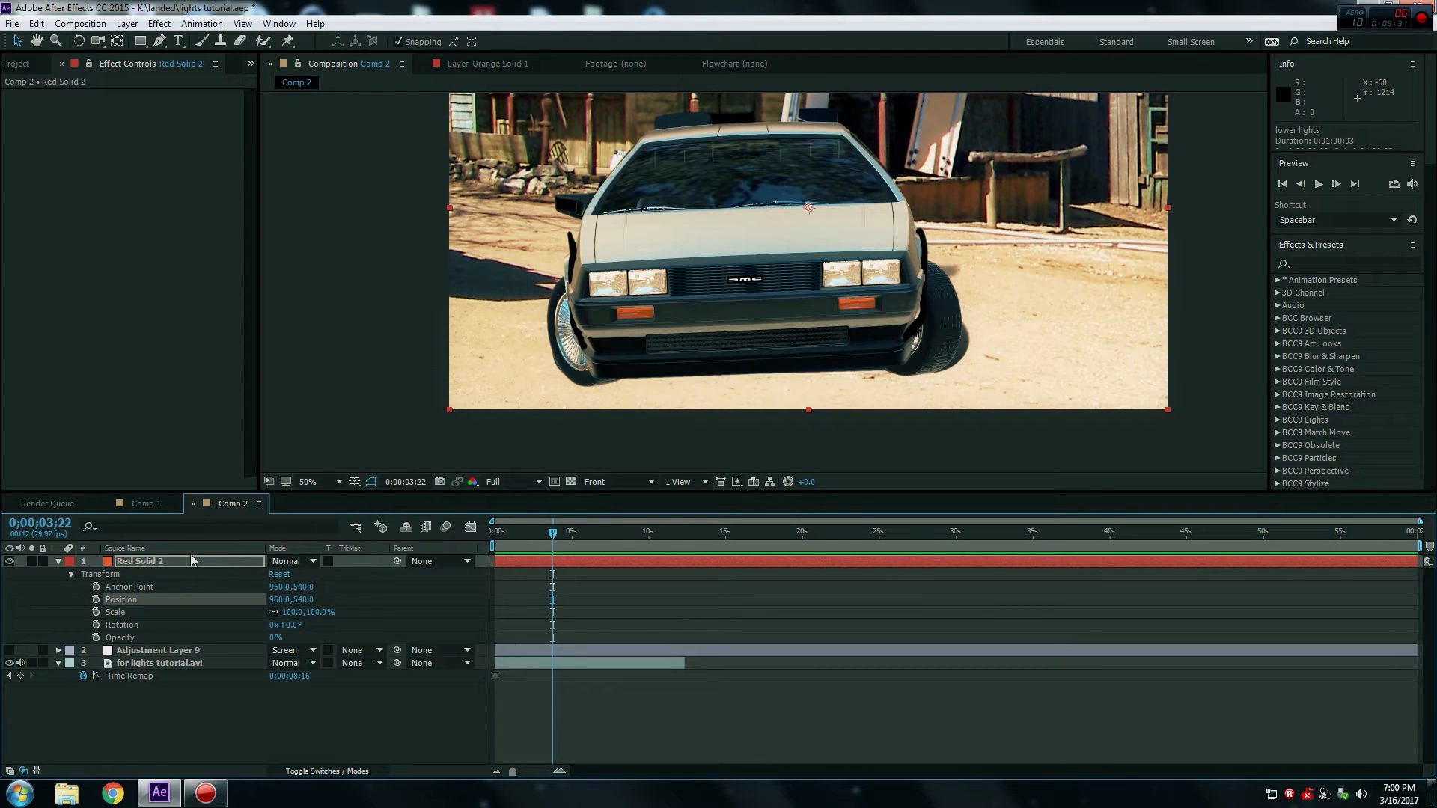
# Draw a closed four-point Pen tool mask on the orange solid around the car's lower-left orange light.
pyautogui.click(208, 562)
pyautogui.scroll(2, 765, 282)
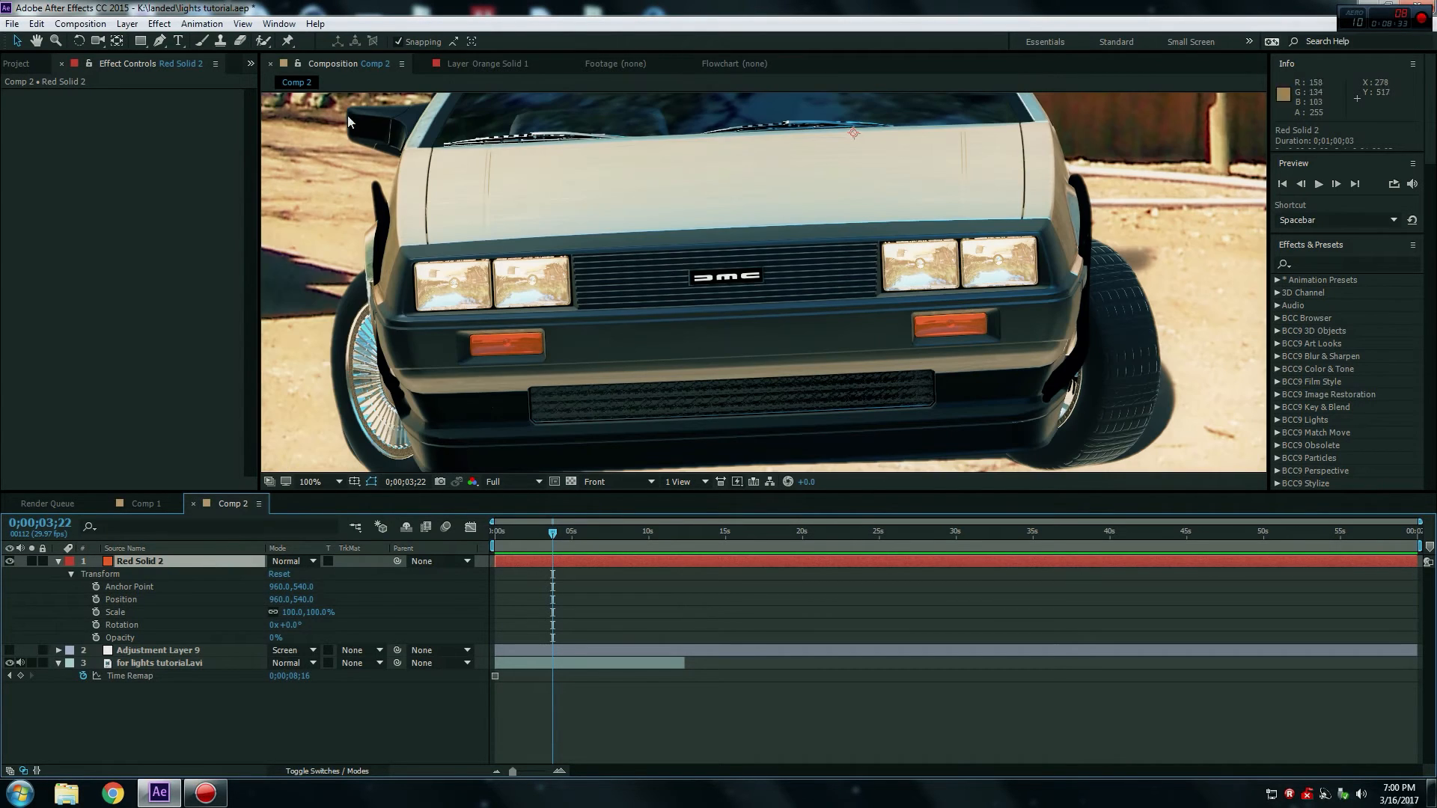
pyautogui.click(160, 41)
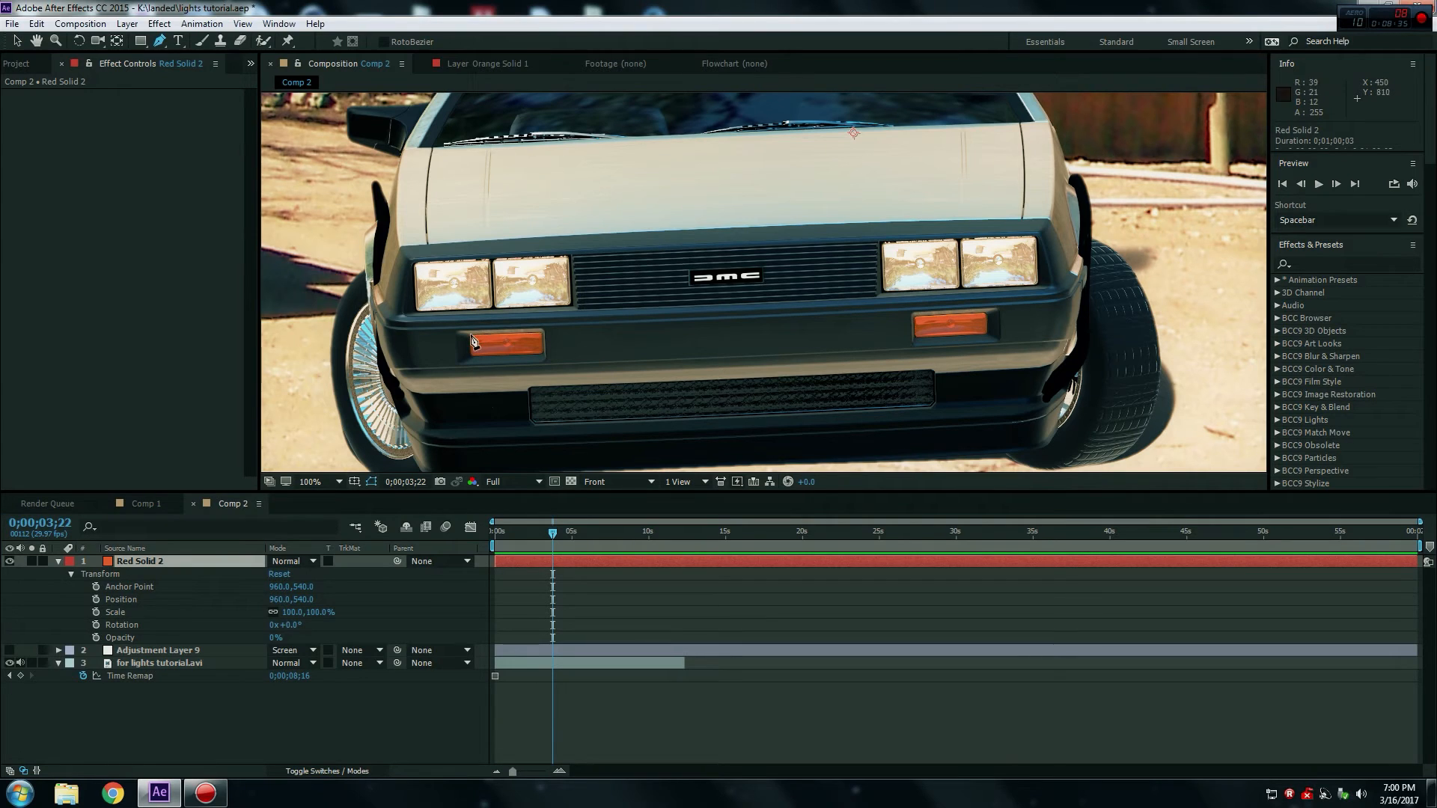
pyautogui.click(468, 338)
pyautogui.click(540, 332)
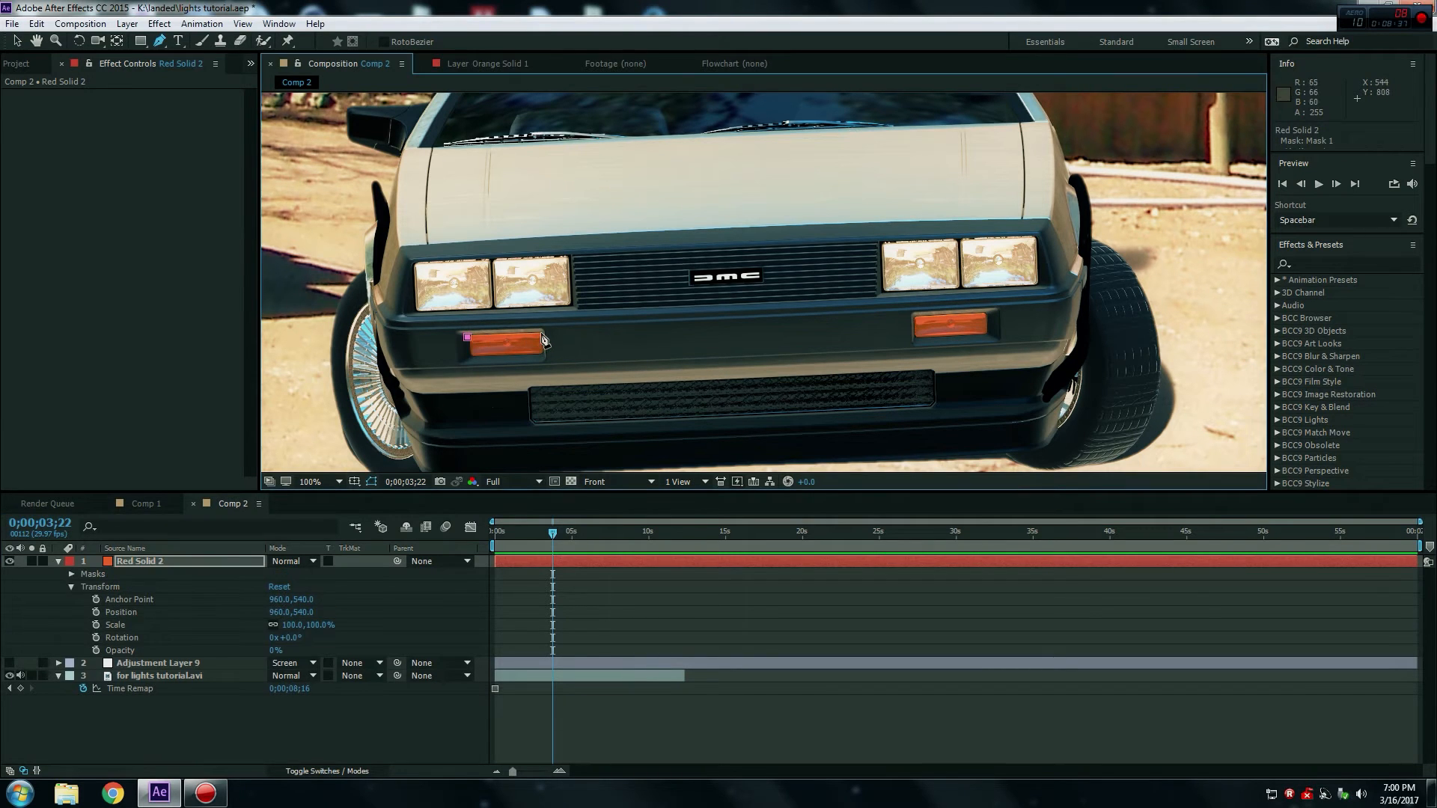
pyautogui.click(543, 356)
pyautogui.click(470, 358)
pyautogui.click(469, 338)
# Draw a second four-point mask around the lower-right orange light and set the solid's opacity to 100%.
pyautogui.click(989, 313)
pyautogui.click(990, 336)
pyautogui.click(914, 338)
pyautogui.click(912, 320)
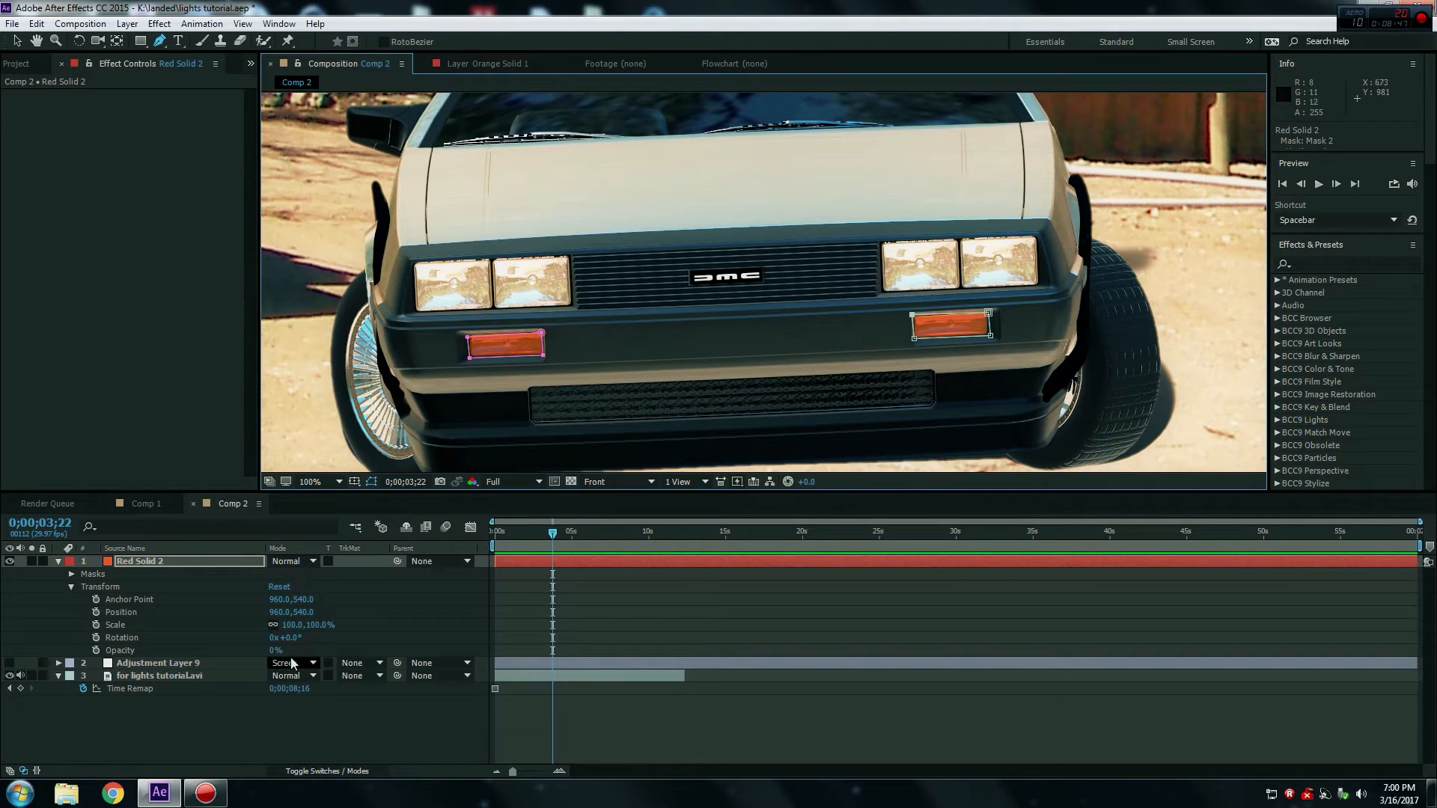
pyautogui.moveTo(273, 651); pyautogui.dragTo(532, 593)
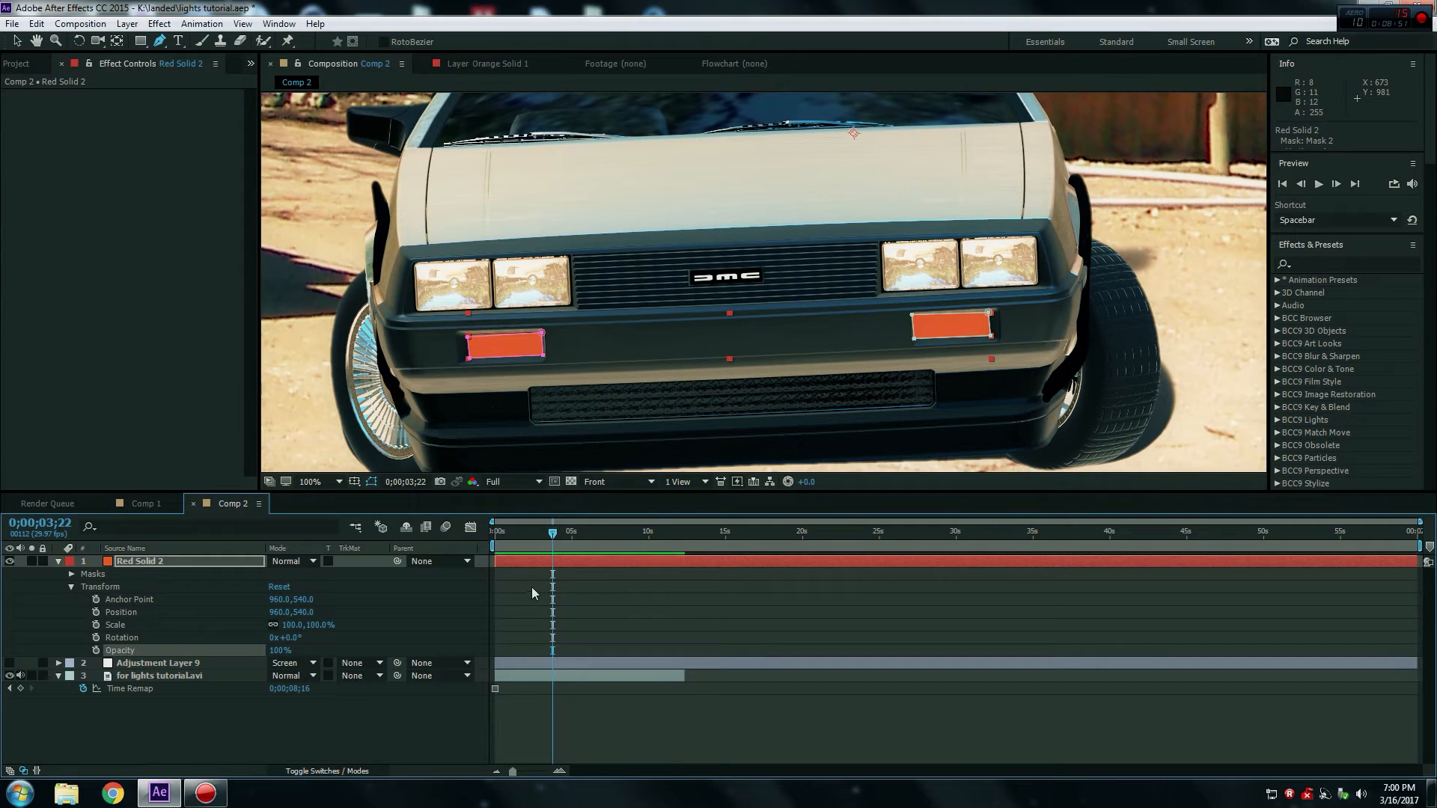
# Apply the Stylize Glow effect to the orange solid with a 33.7% threshold and a radius of 17.
pyautogui.scroll(-2, 650, 300)
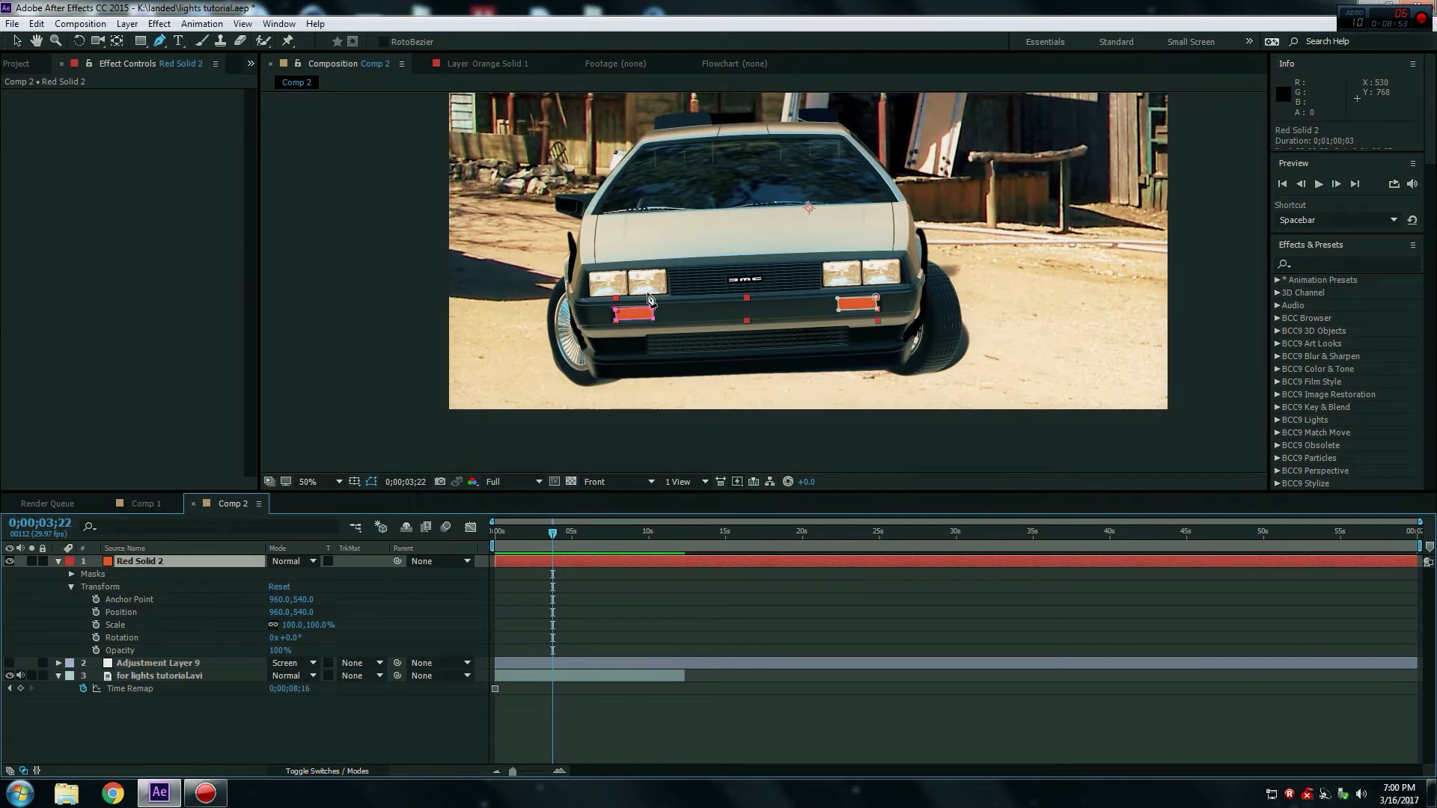
pyautogui.click(160, 23)
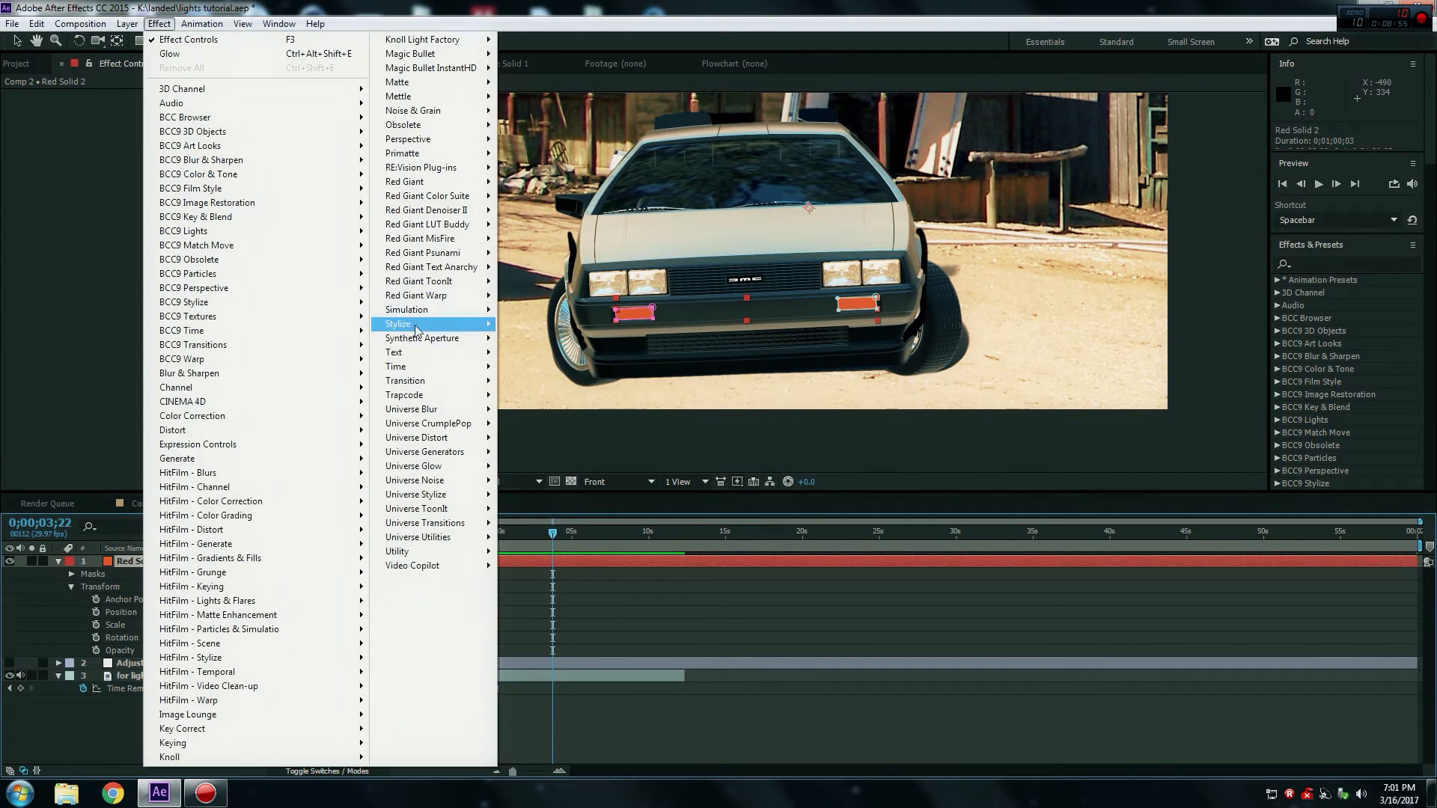
pyautogui.moveTo(417, 328)
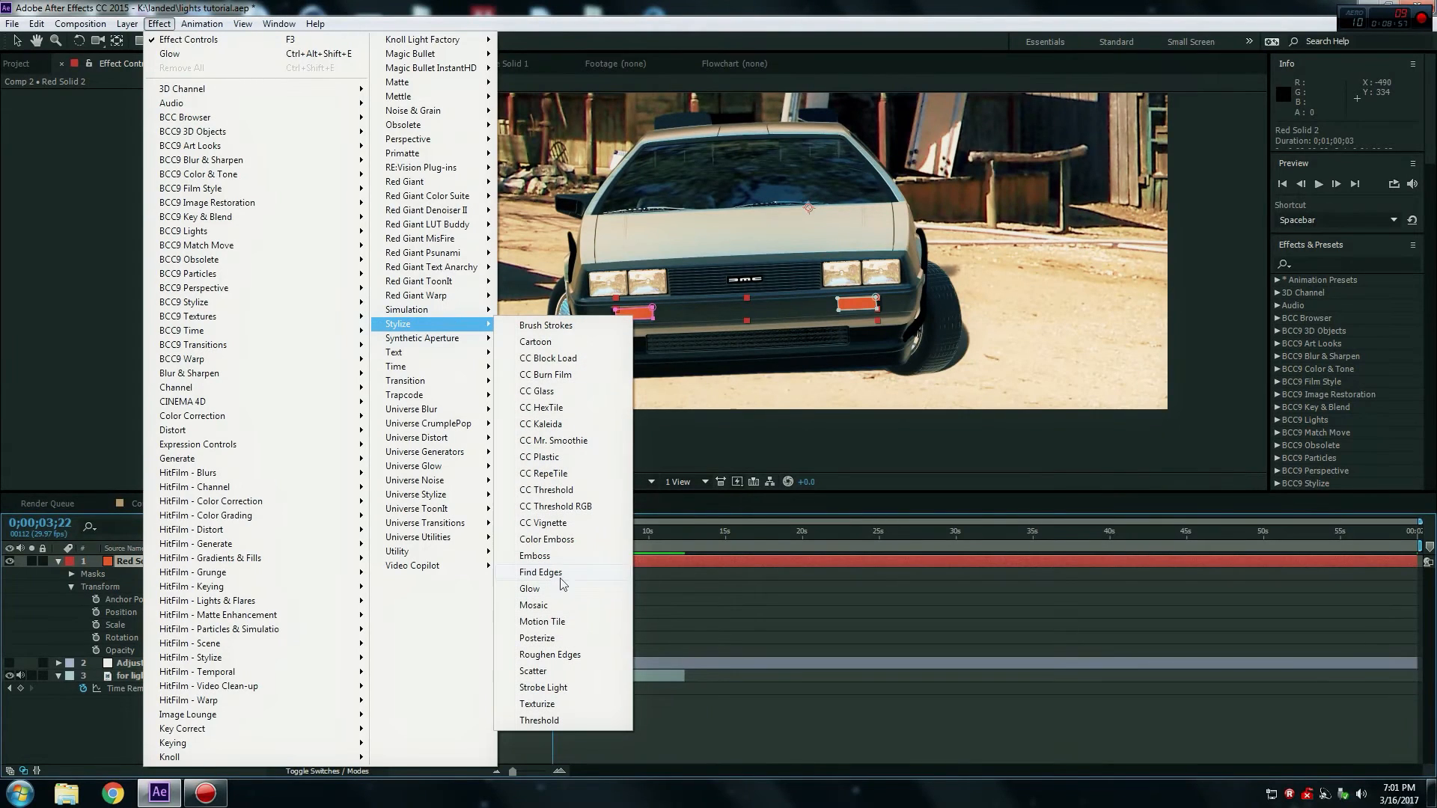
pyautogui.click(529, 589)
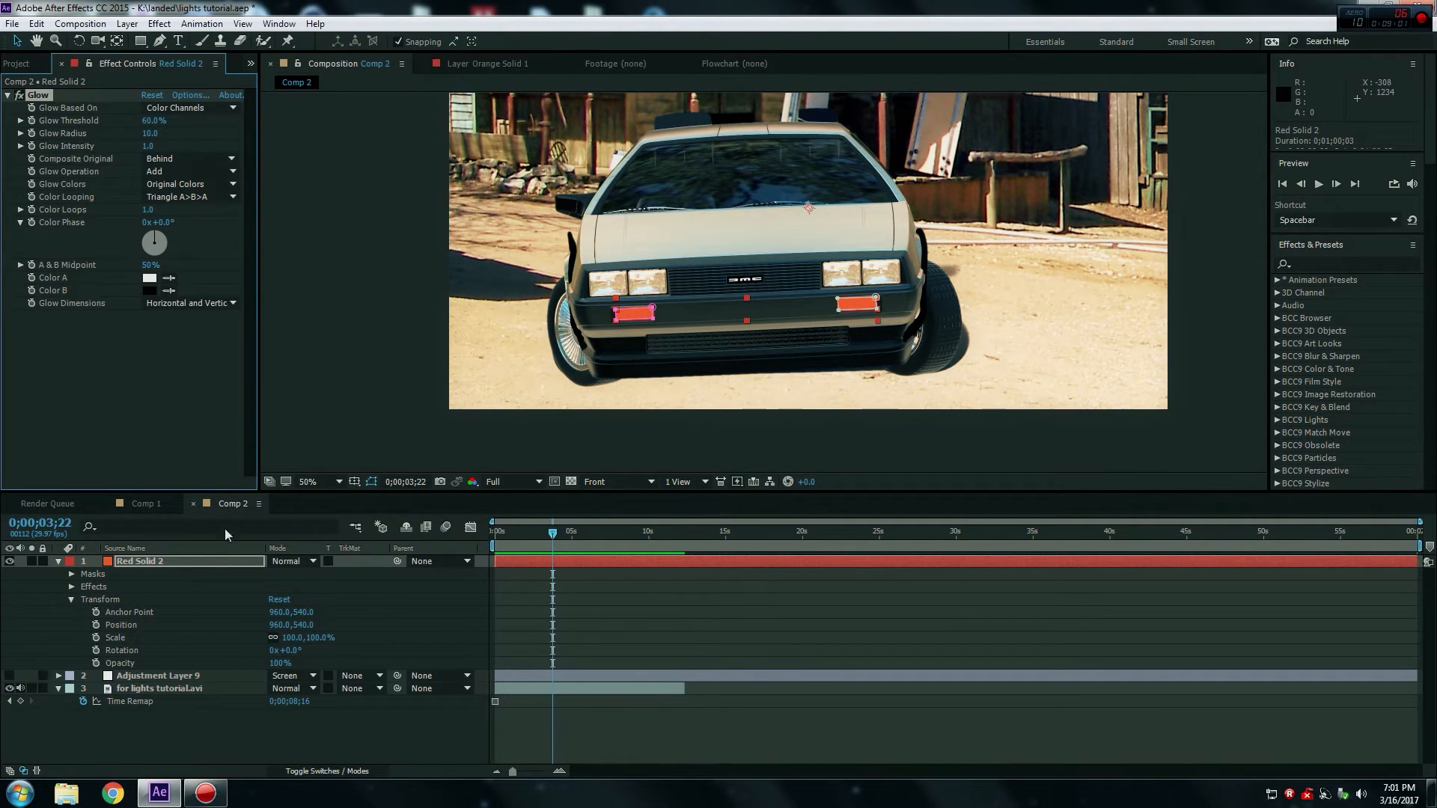
pyautogui.moveTo(152, 120)
pyautogui.mouseDown()
pyautogui.moveTo(179, 121)
pyautogui.moveTo(103, 145)
pyautogui.moveTo(175, 135)
pyautogui.moveTo(152, 135)
pyautogui.mouseUp()
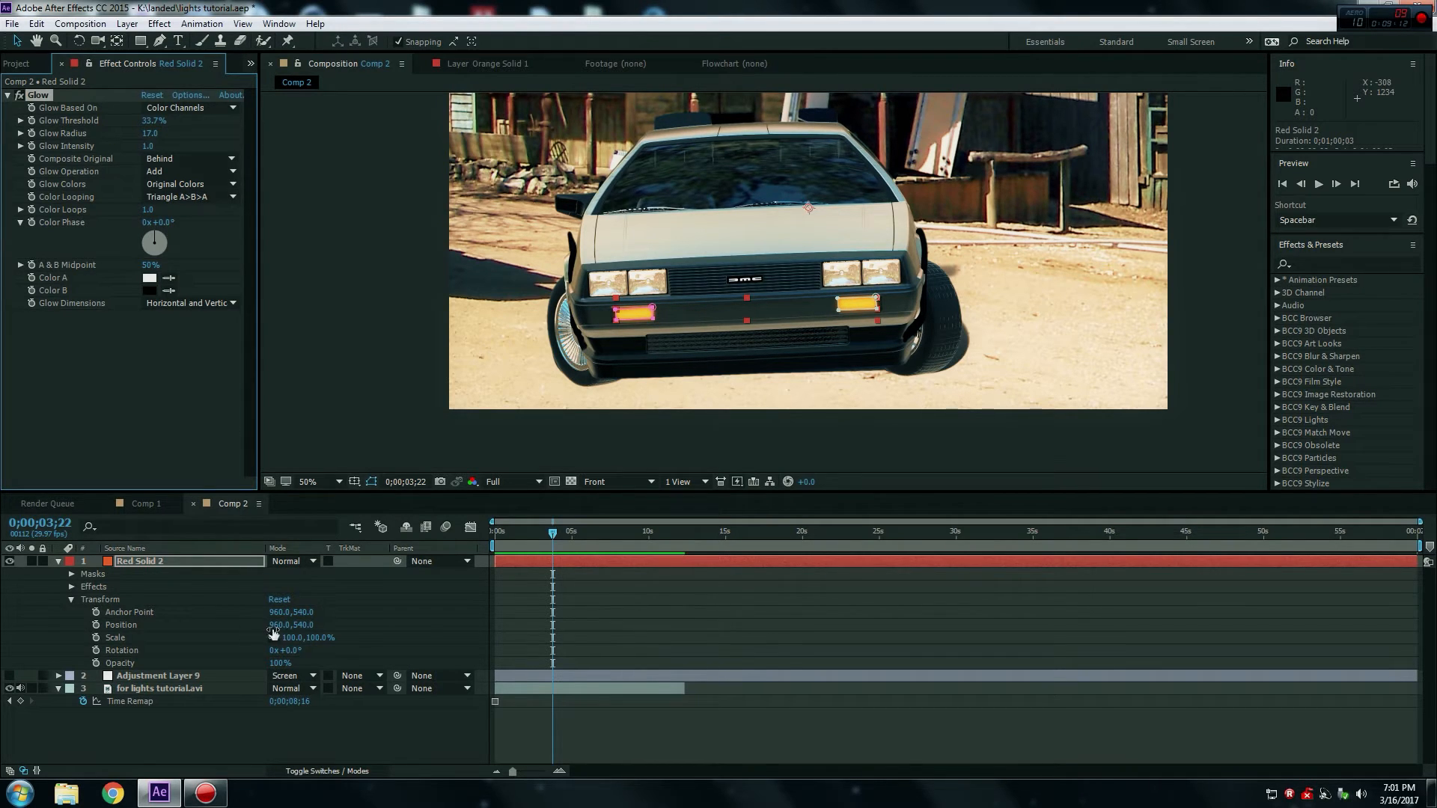
# Set the orange solid's Mask 1 to a 7-pixel feather and a 2-pixel expansion.
pyautogui.click(72, 574)
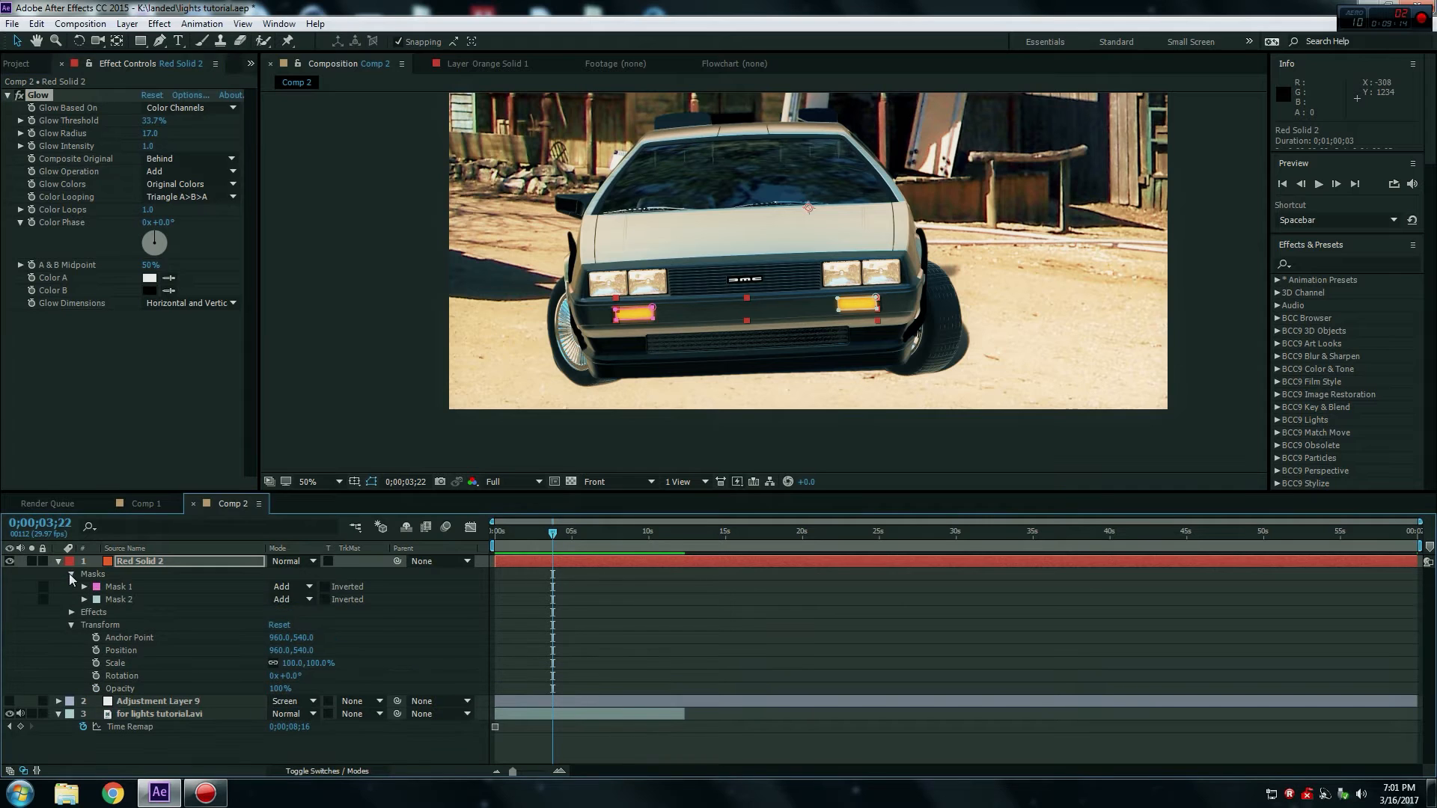
pyautogui.click(84, 587)
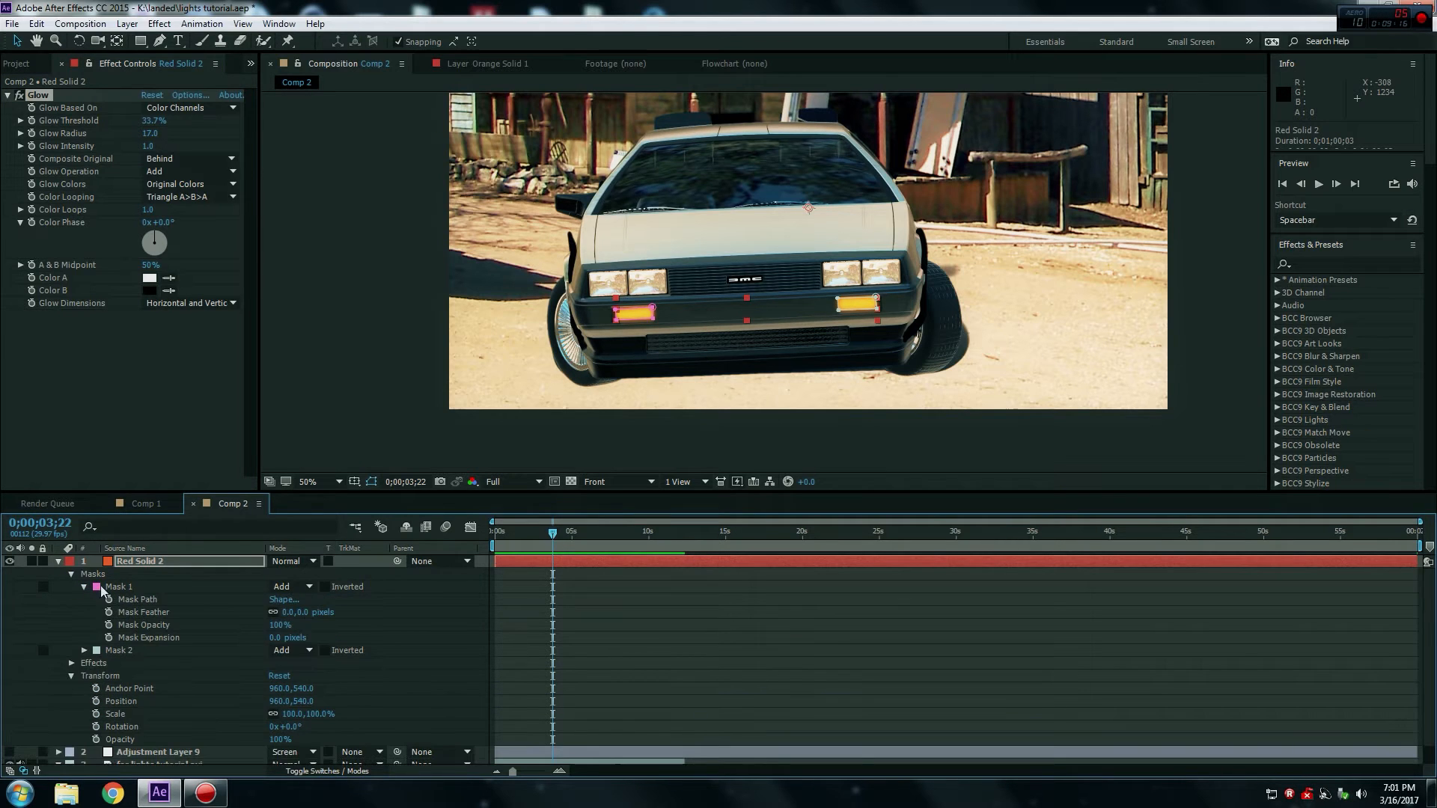
pyautogui.moveTo(307, 613); pyautogui.dragTo(280, 641)
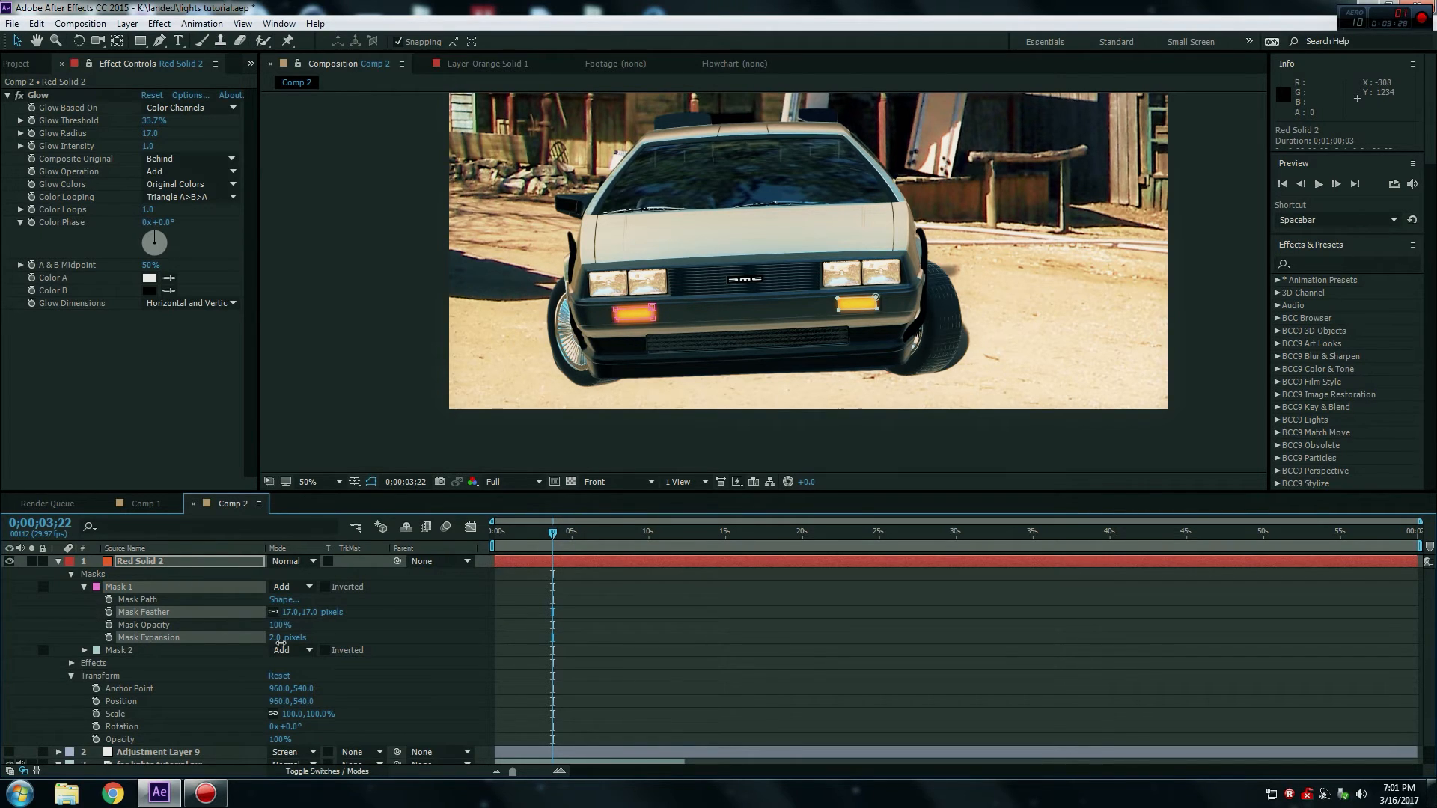
pyautogui.click(382, 624)
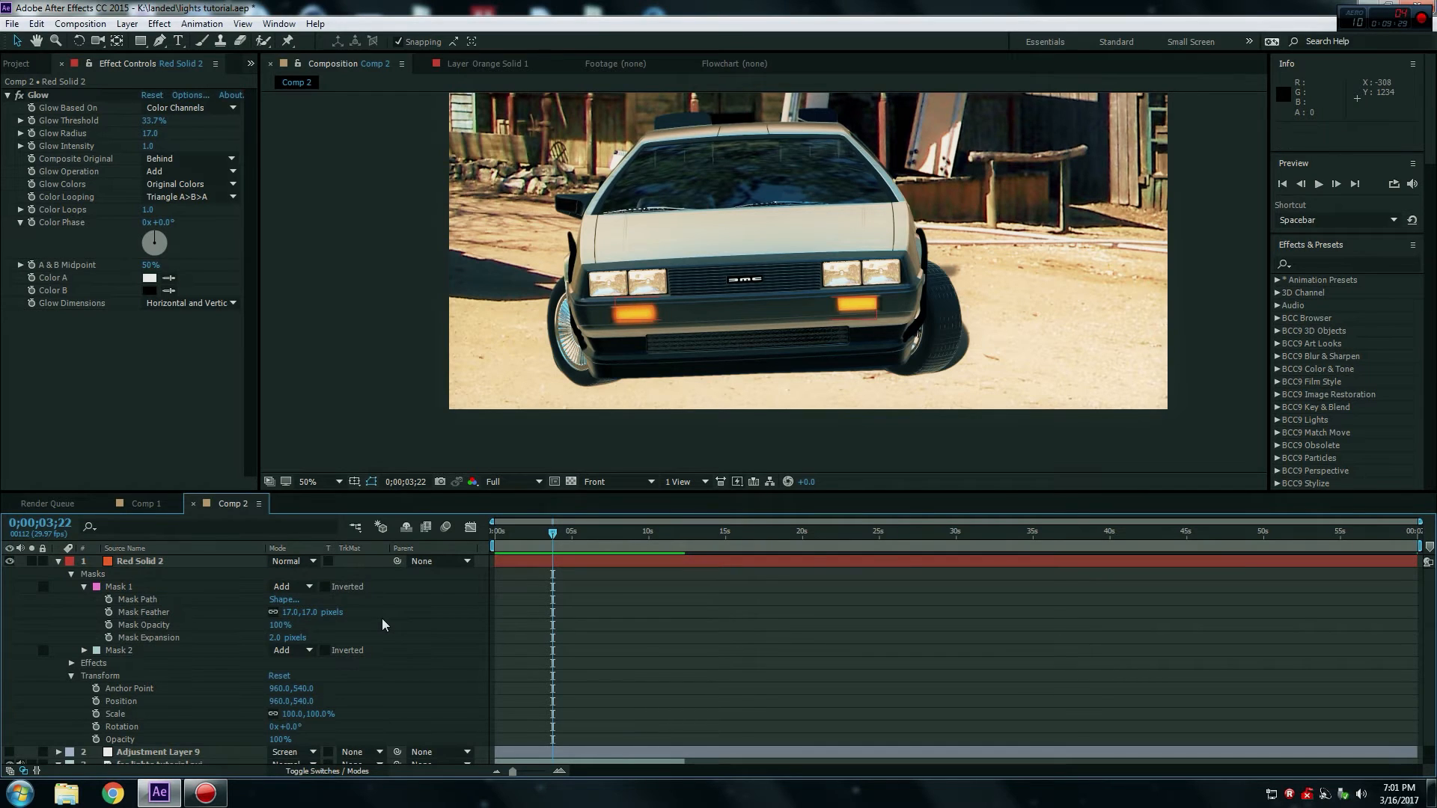
pyautogui.moveTo(315, 614); pyautogui.dragTo(311, 618)
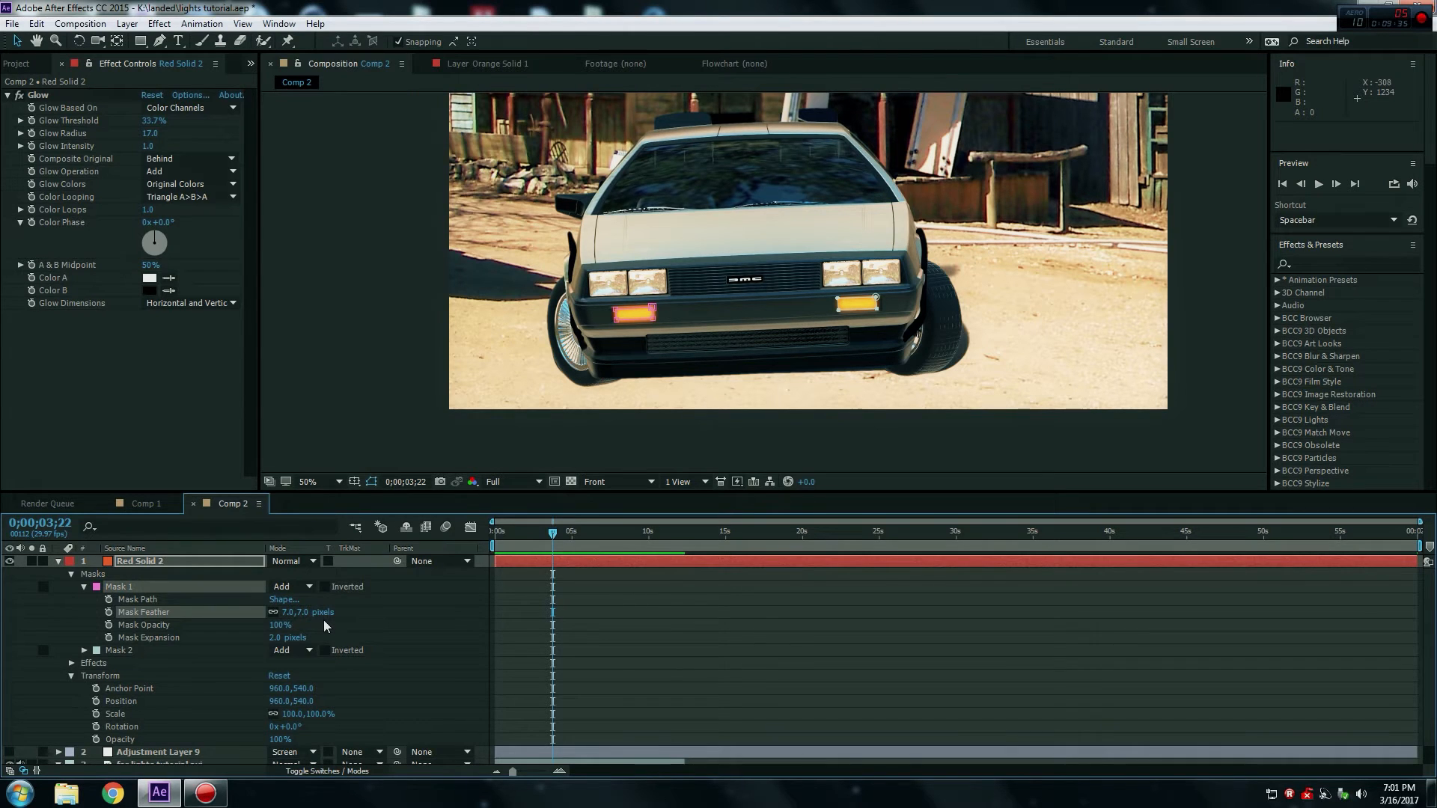
# Match Mask 2 on the orange solid to Mask 1 with a 7-pixel feather and a 2-pixel expansion.
pyautogui.scroll(-1, 325, 626)
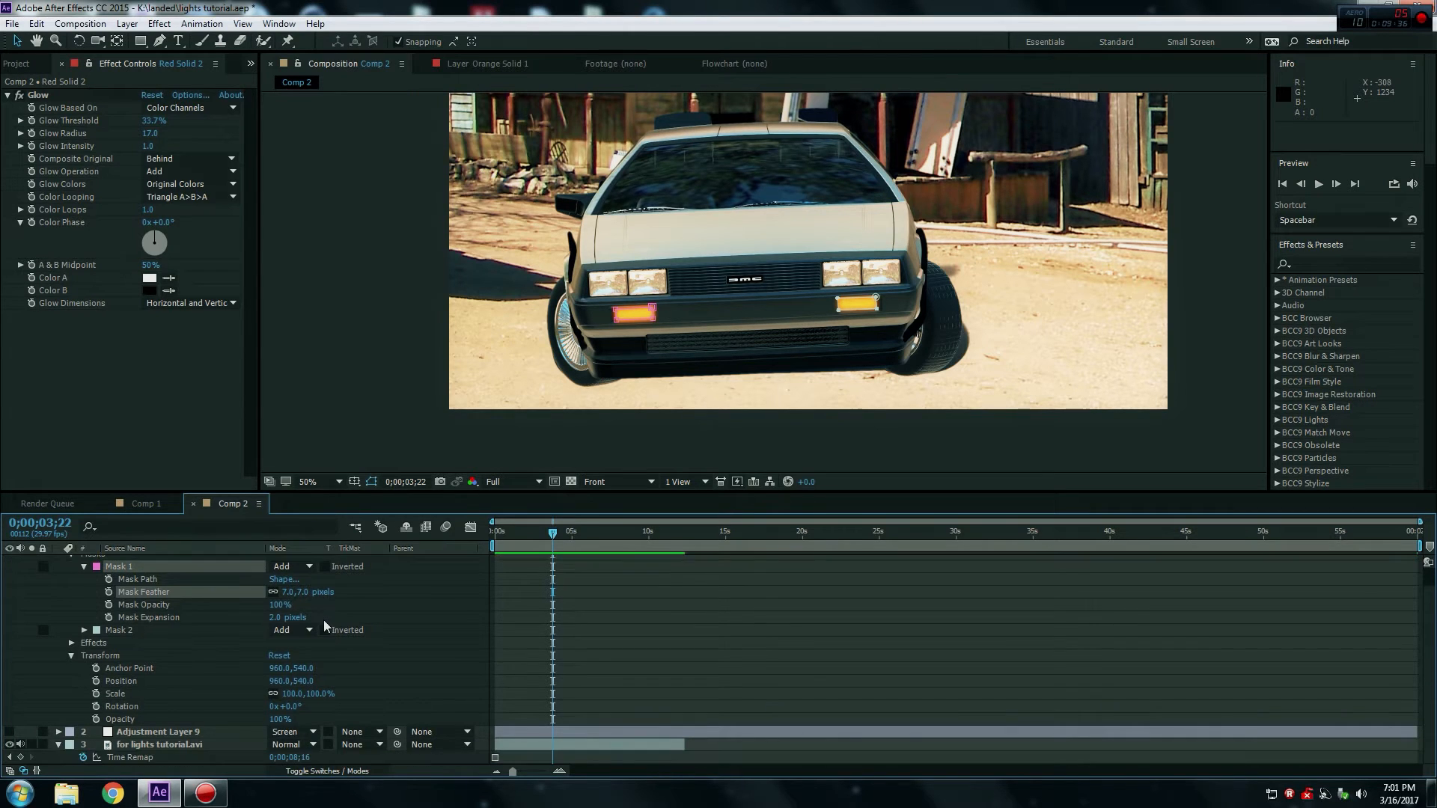
pyautogui.click(83, 632)
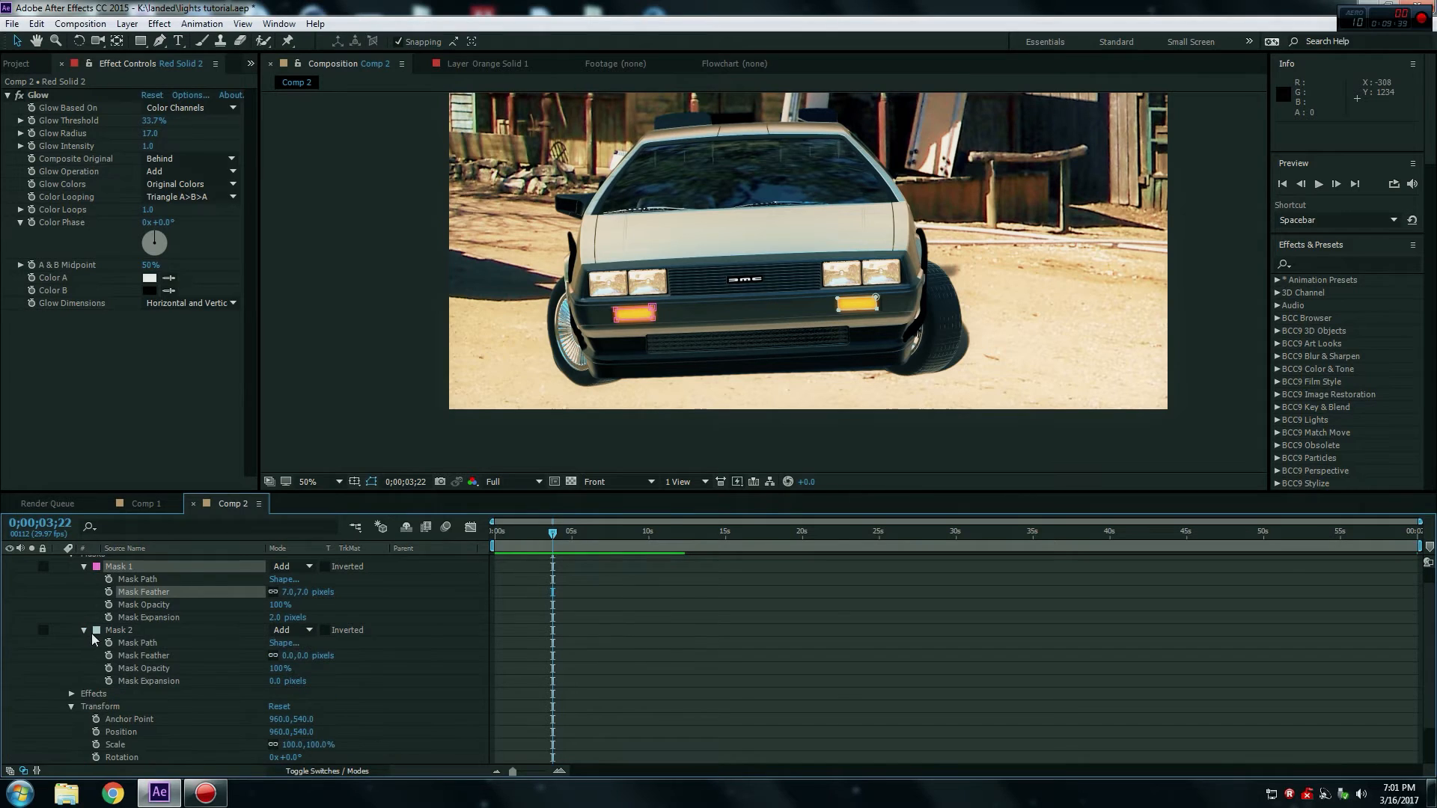
pyautogui.click(302, 656)
pyautogui.click(299, 681)
pyautogui.click(274, 681)
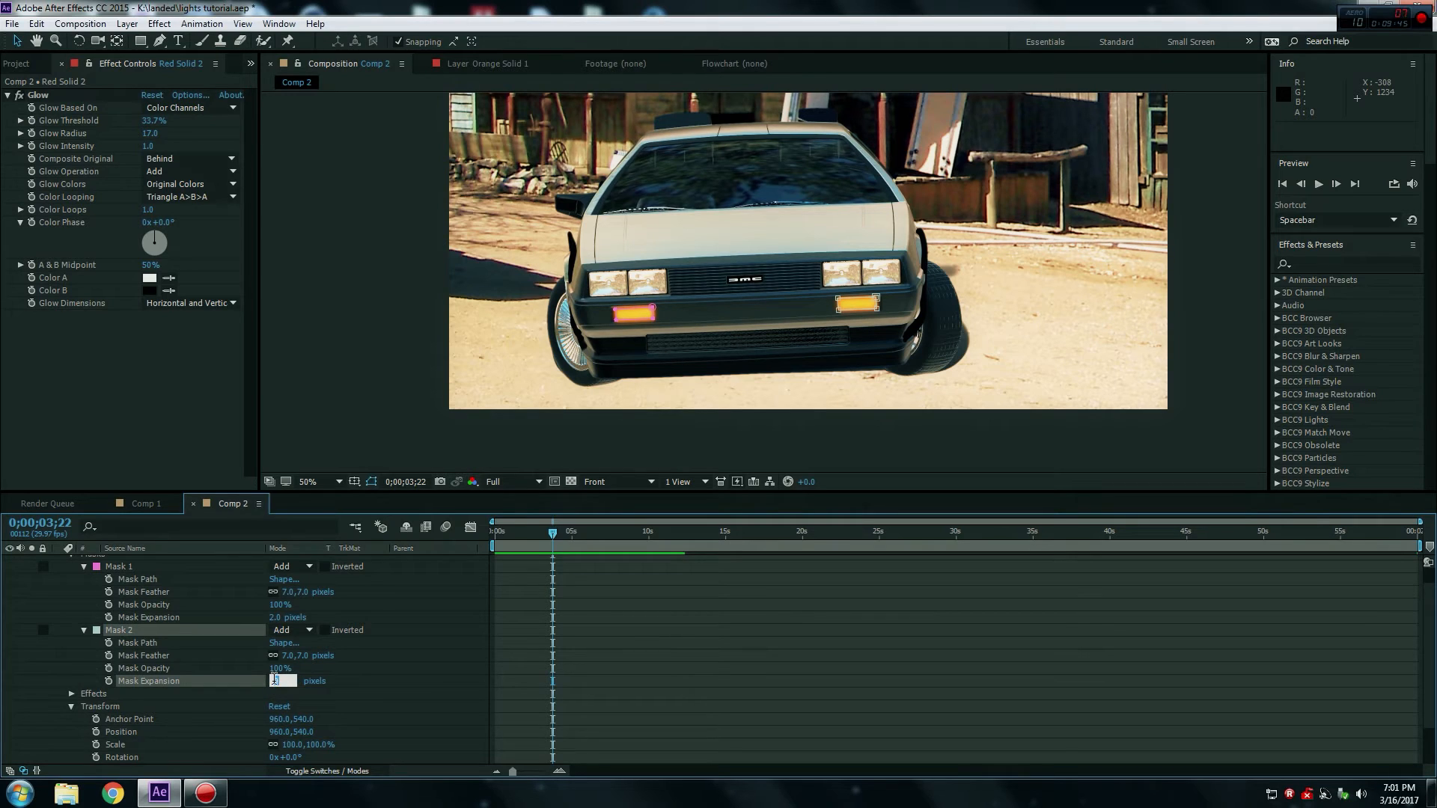
pyautogui.write('2')
pyautogui.click(352, 697)
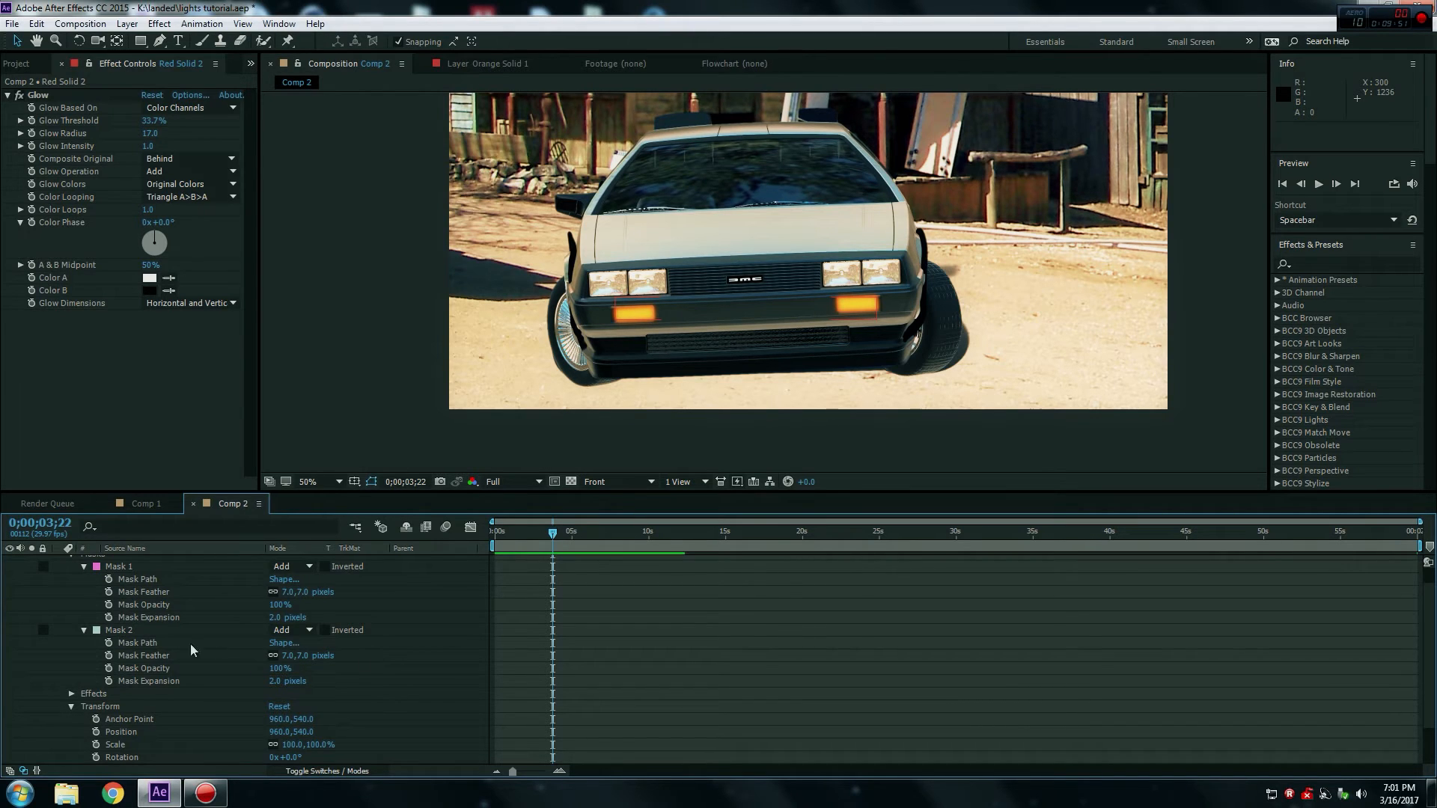
# Collapse the orange solid's properties and rename the layer "lower lights".
pyautogui.scroll(1, 85, 634)
pyautogui.click(57, 561)
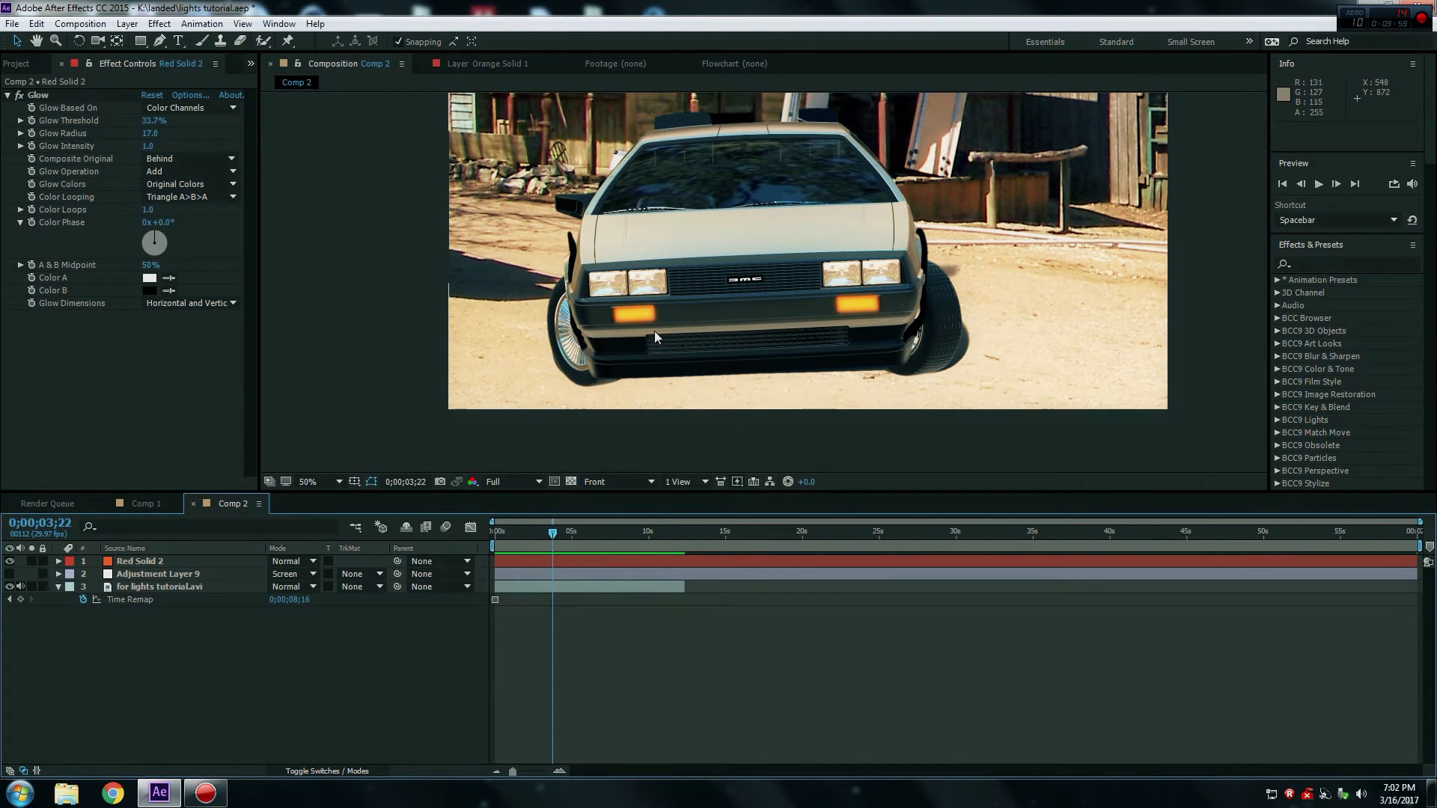
pyautogui.click(152, 561)
pyautogui.rightClick(153, 561)
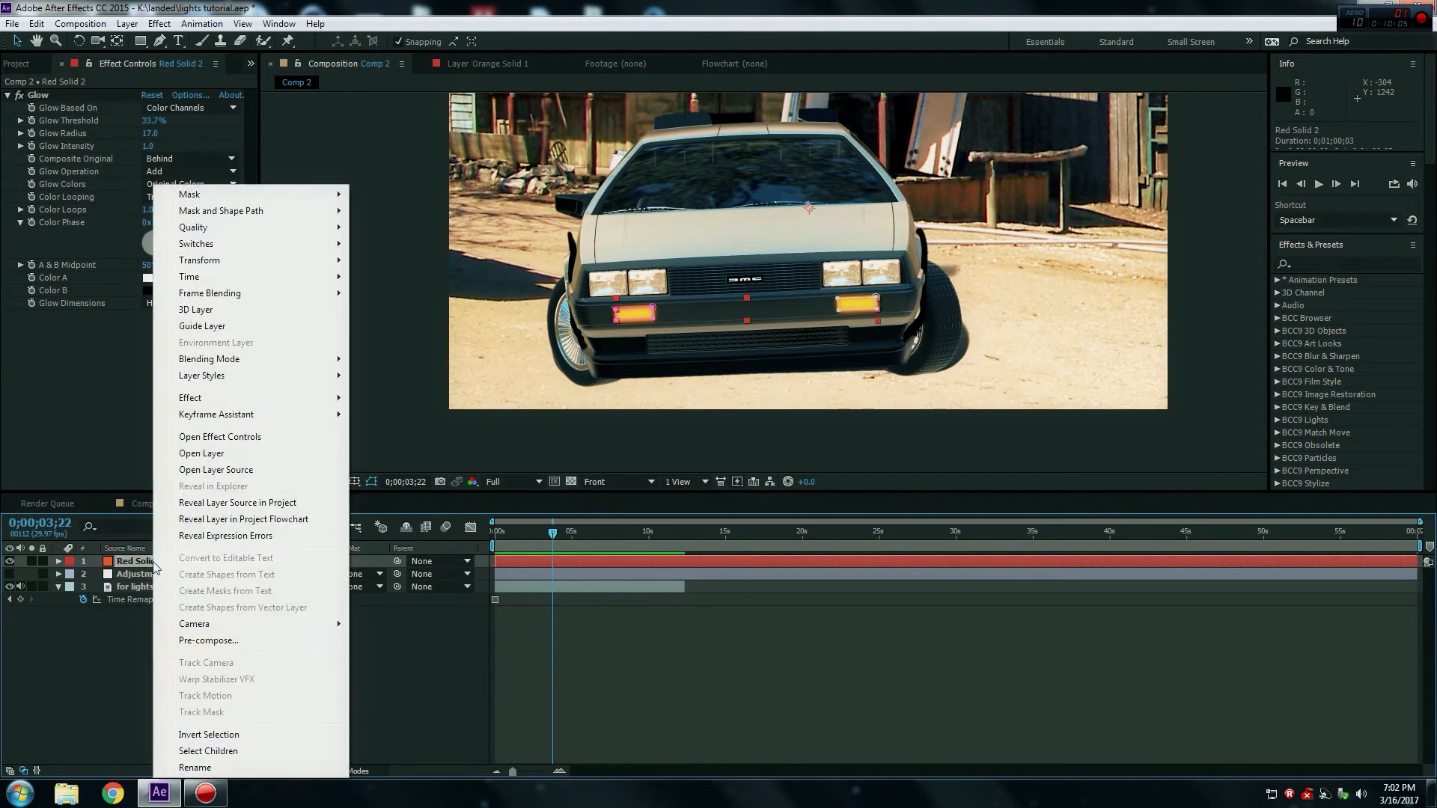
pyautogui.click(198, 765)
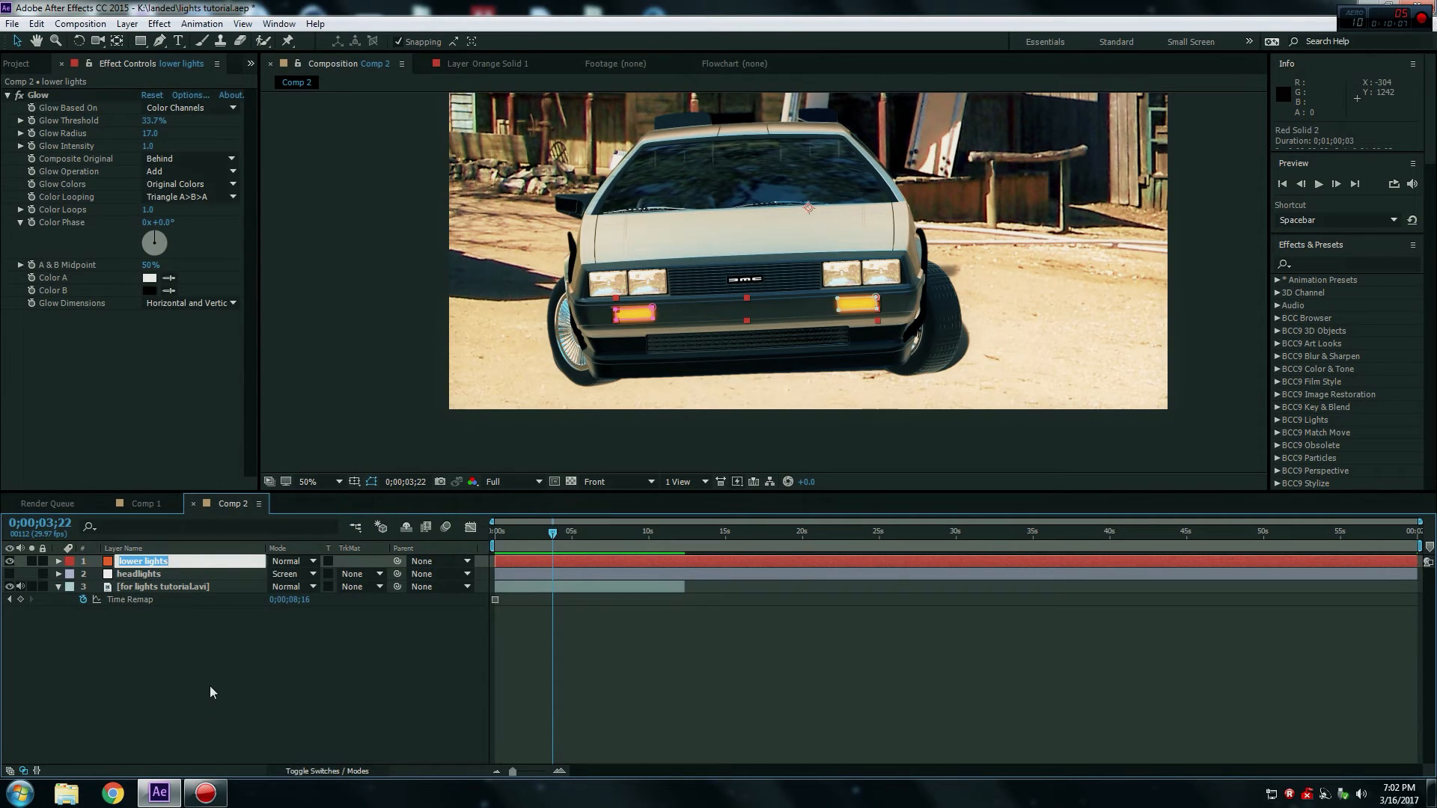
pyautogui.write('lowe')
pyautogui.click(135, 669)
pyautogui.click(161, 563)
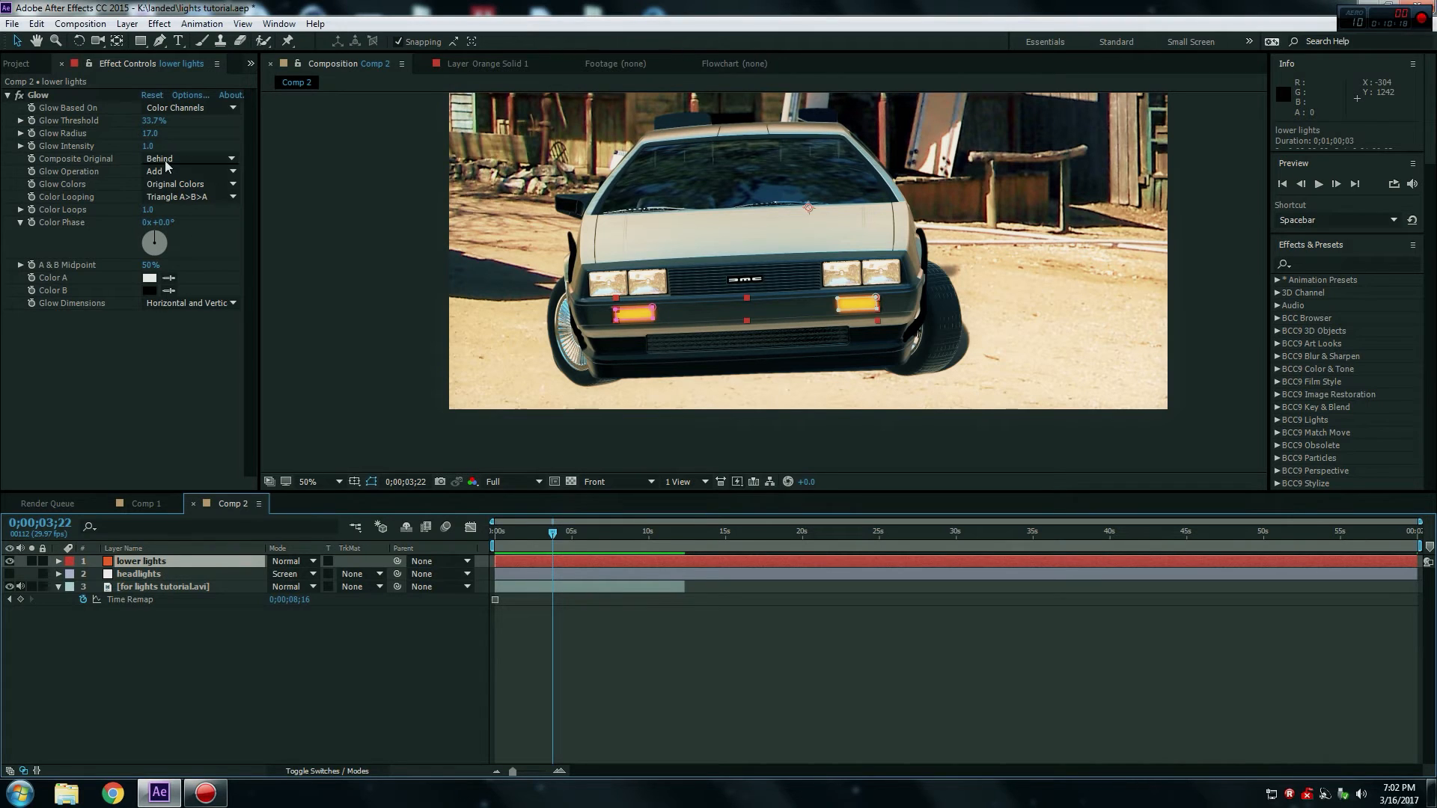
pyautogui.click(88, 24)
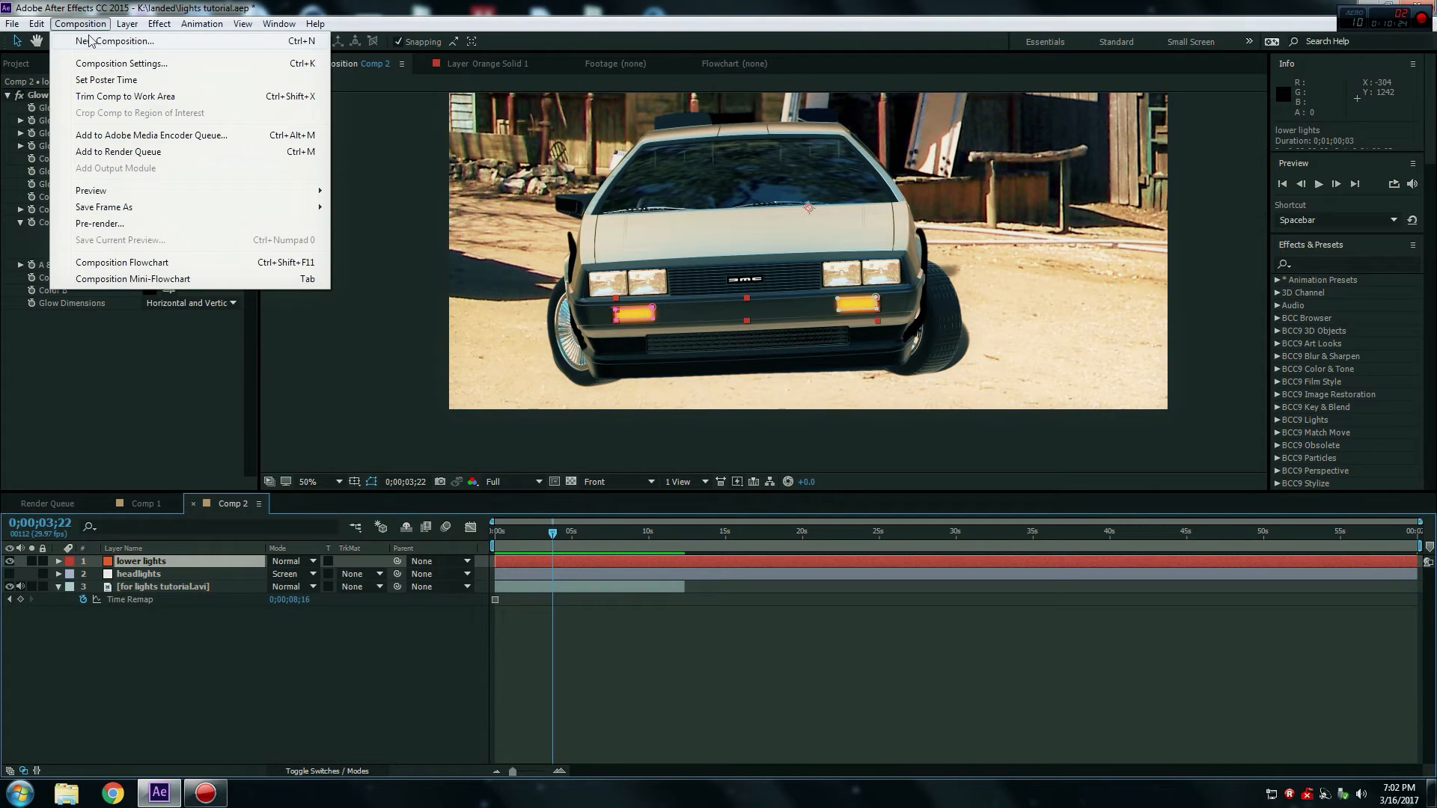
pyautogui.click(127, 25)
pyautogui.click(128, 24)
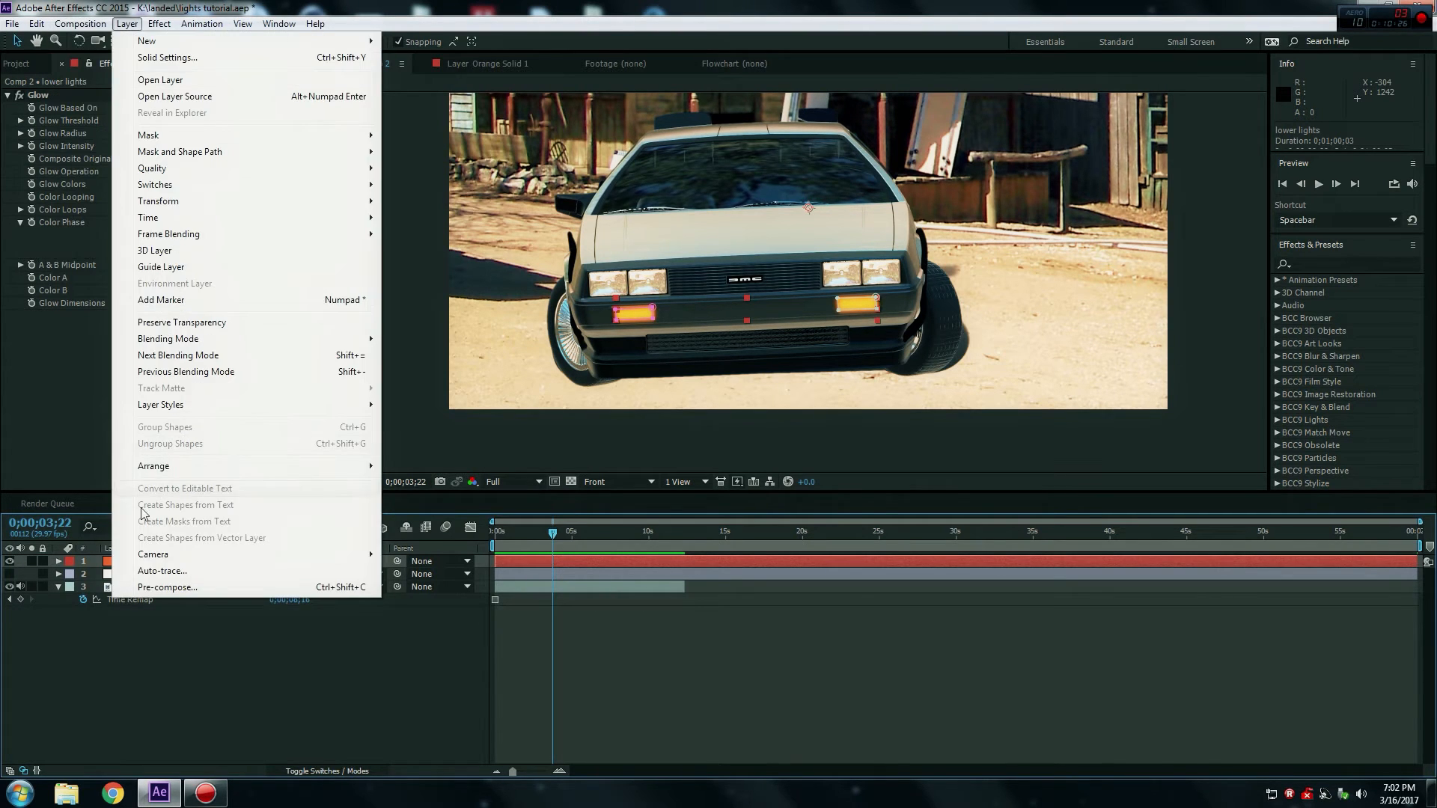
pyautogui.click(162, 726)
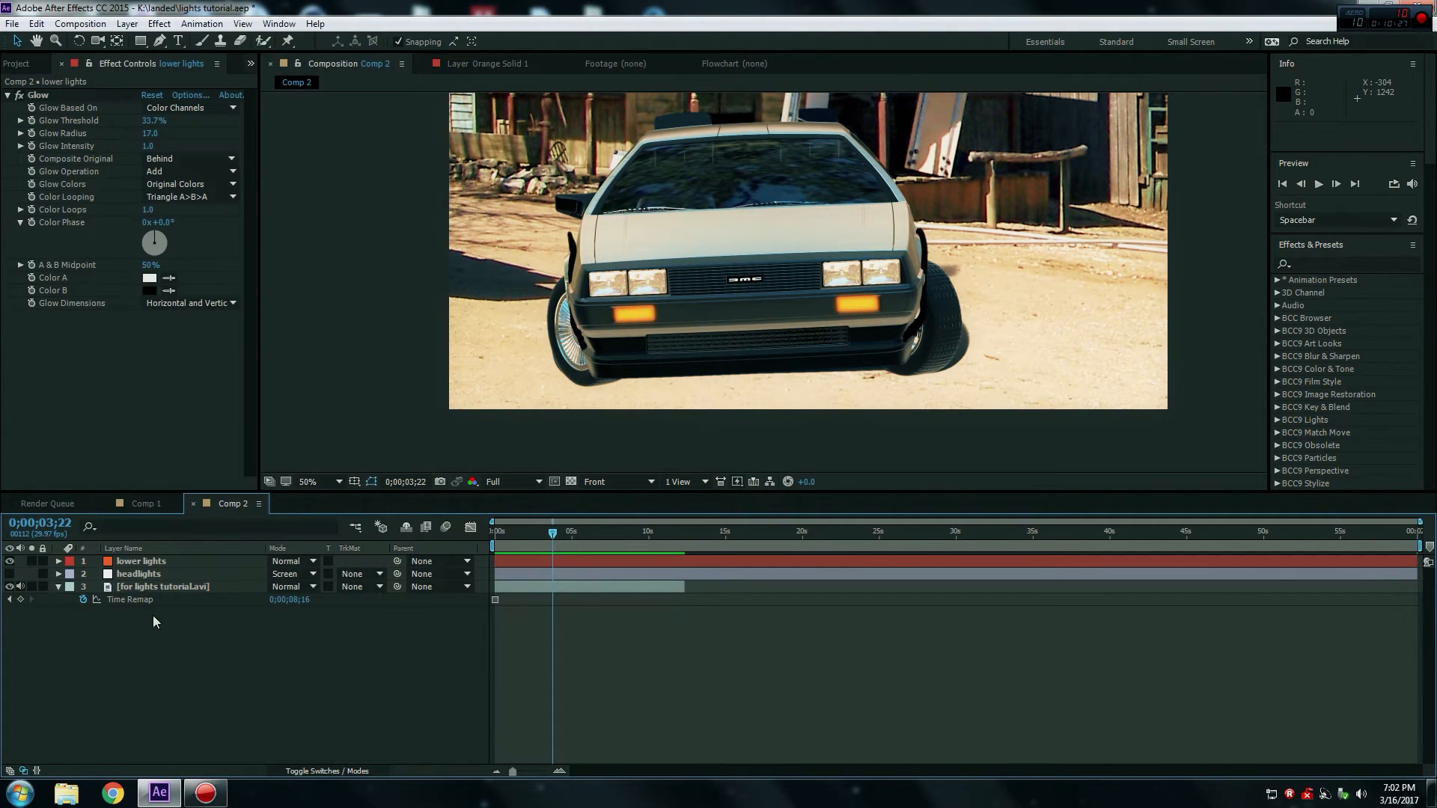
# Open the lower lights layer's solid settings, try several orange-red shades, and set its color to DD4D29.
pyautogui.click(147, 566)
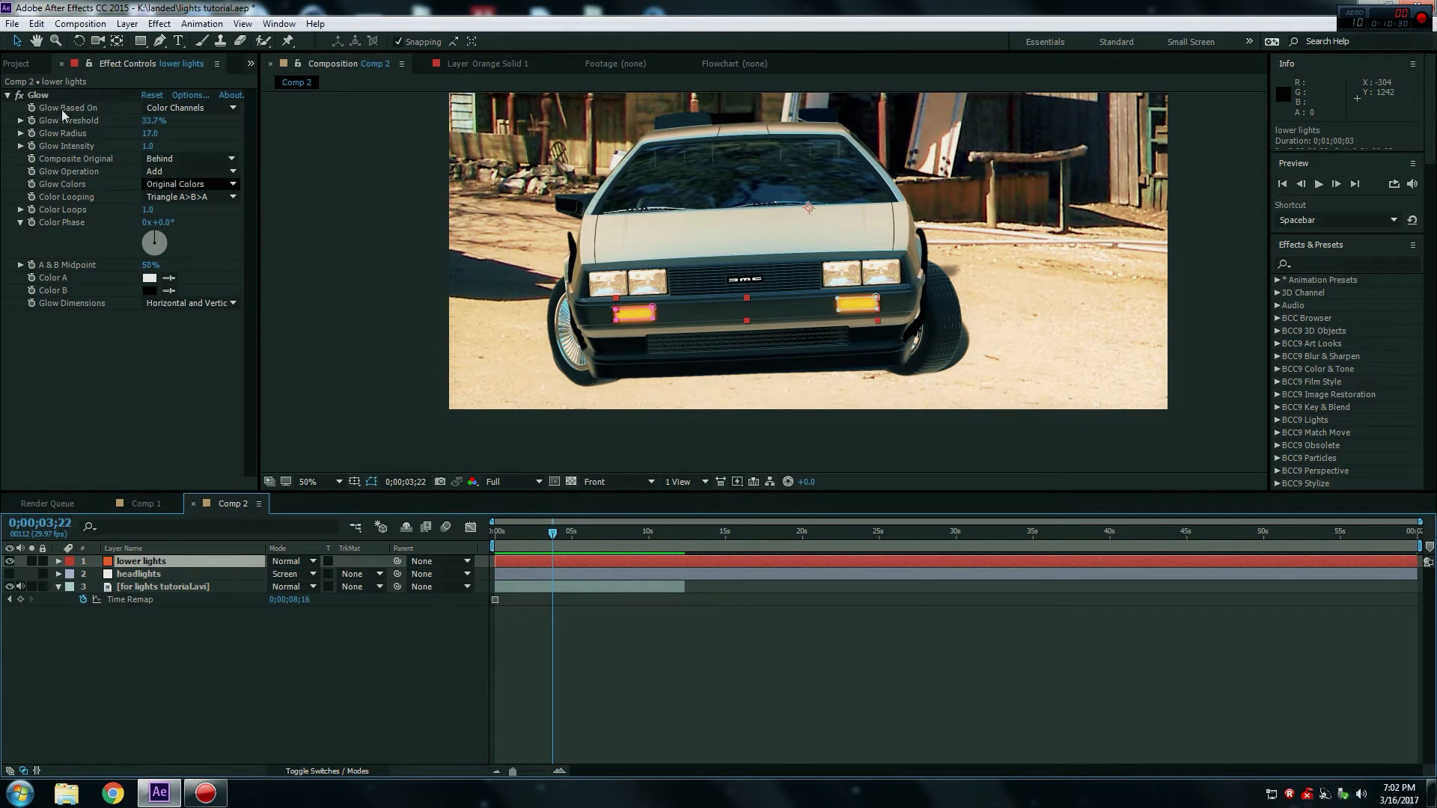
pyautogui.click(127, 24)
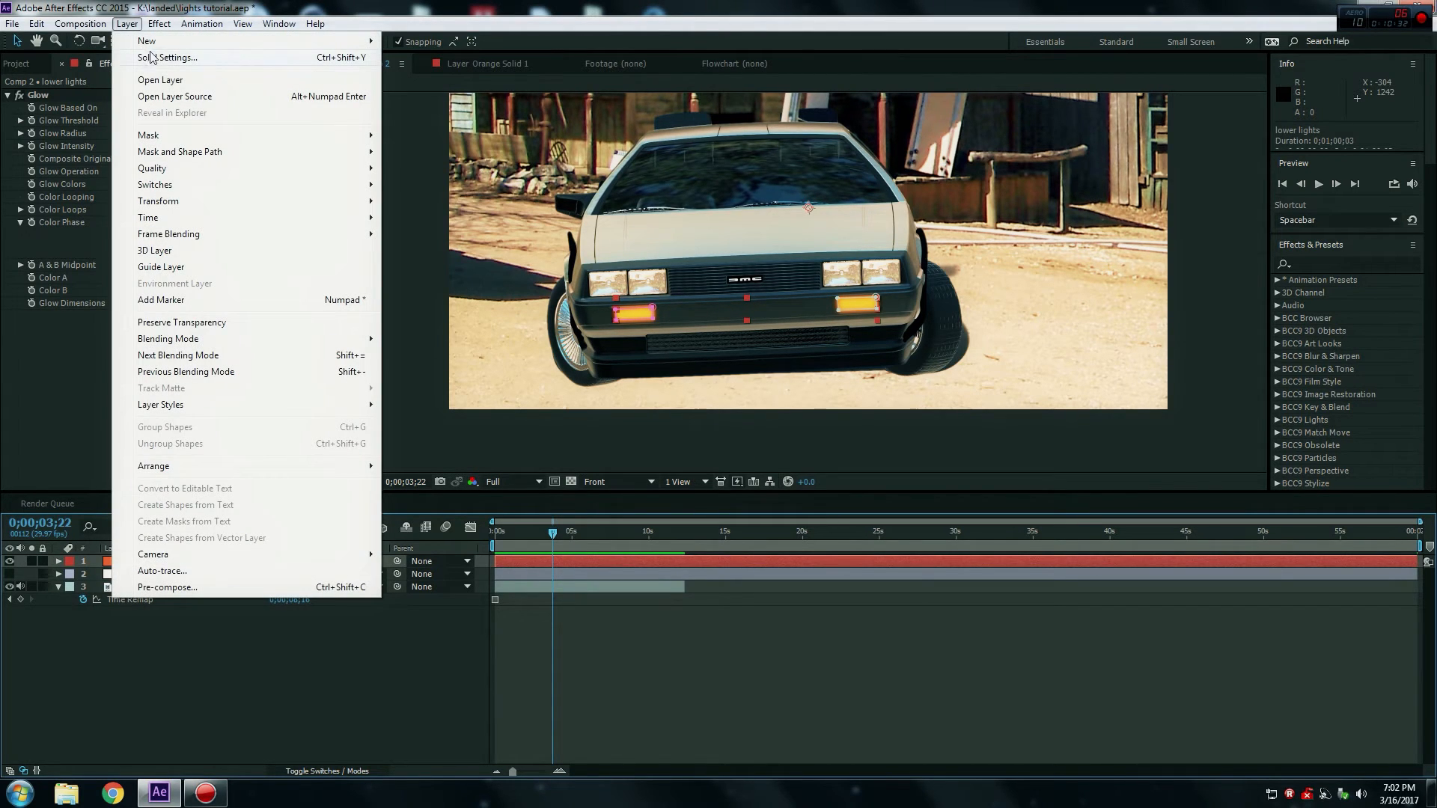
pyautogui.click(161, 58)
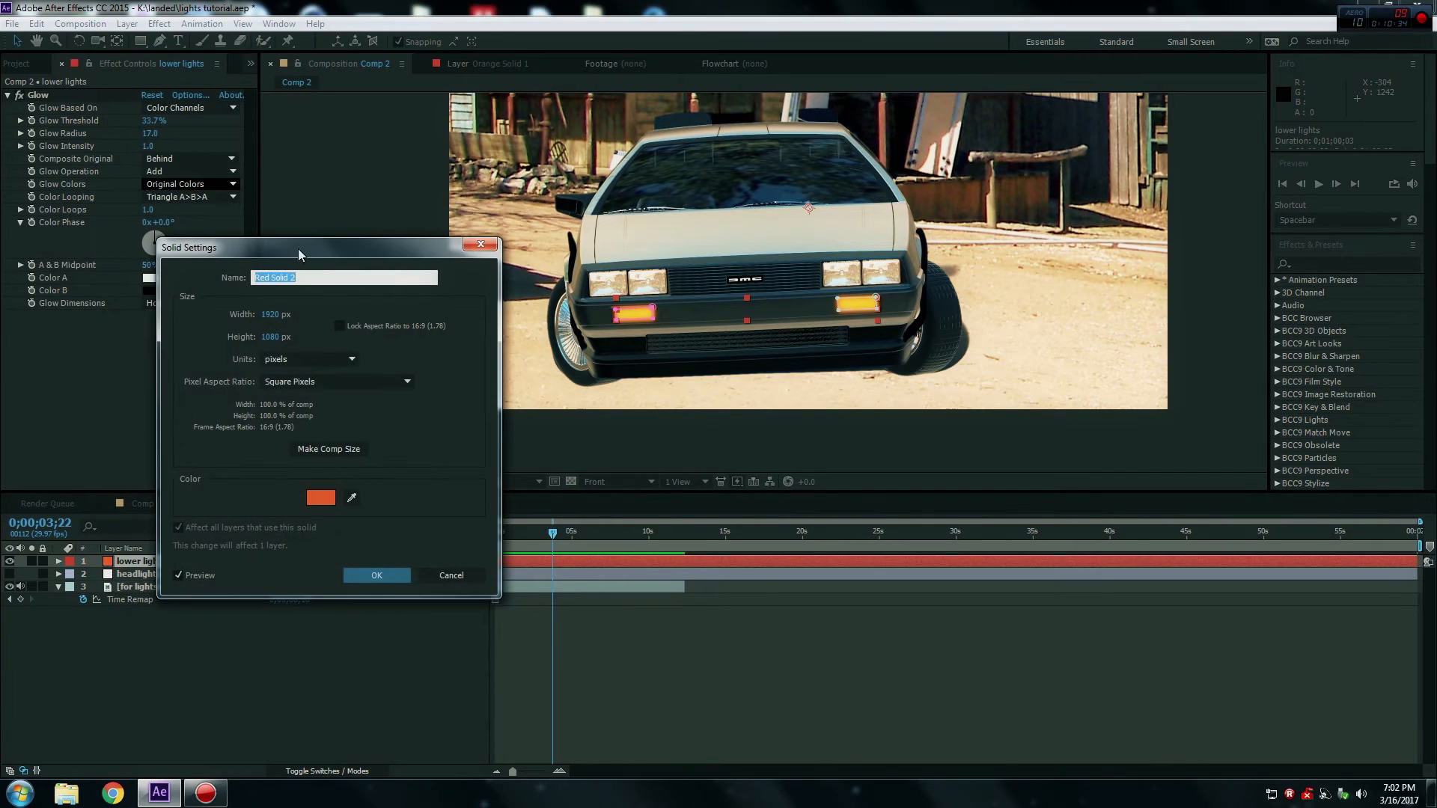
pyautogui.moveTo(298, 249); pyautogui.dragTo(195, 223)
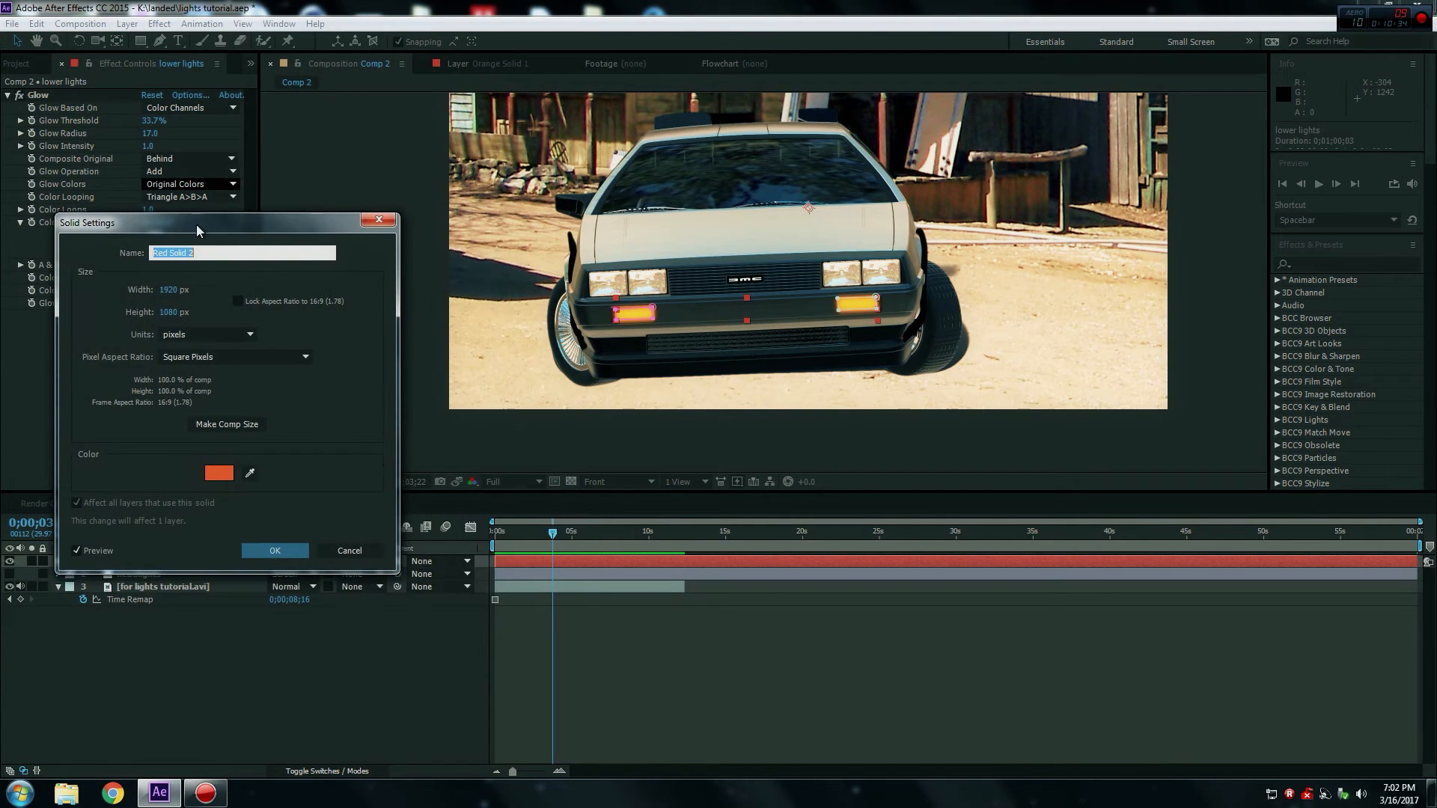
pyautogui.click(221, 473)
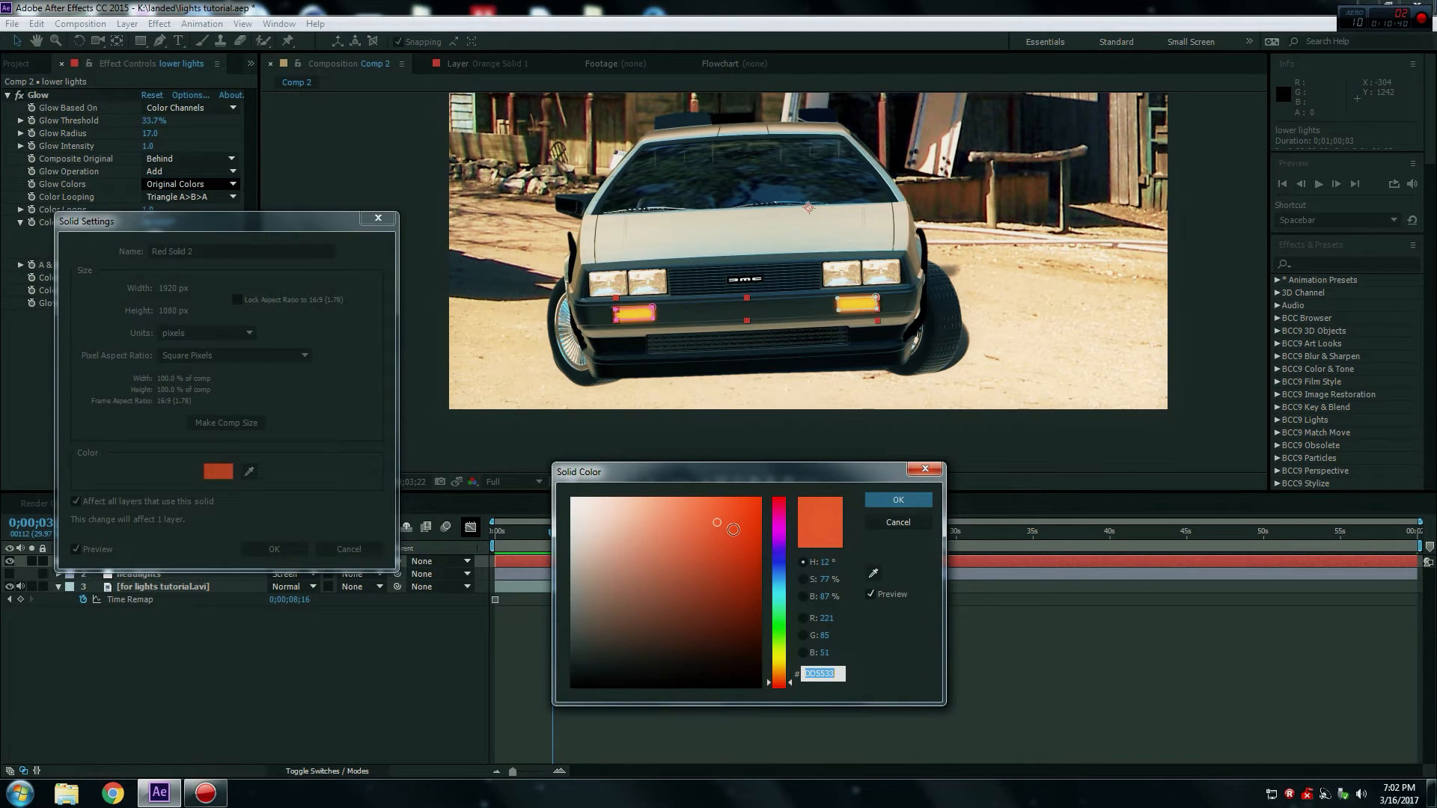
pyautogui.click(733, 529)
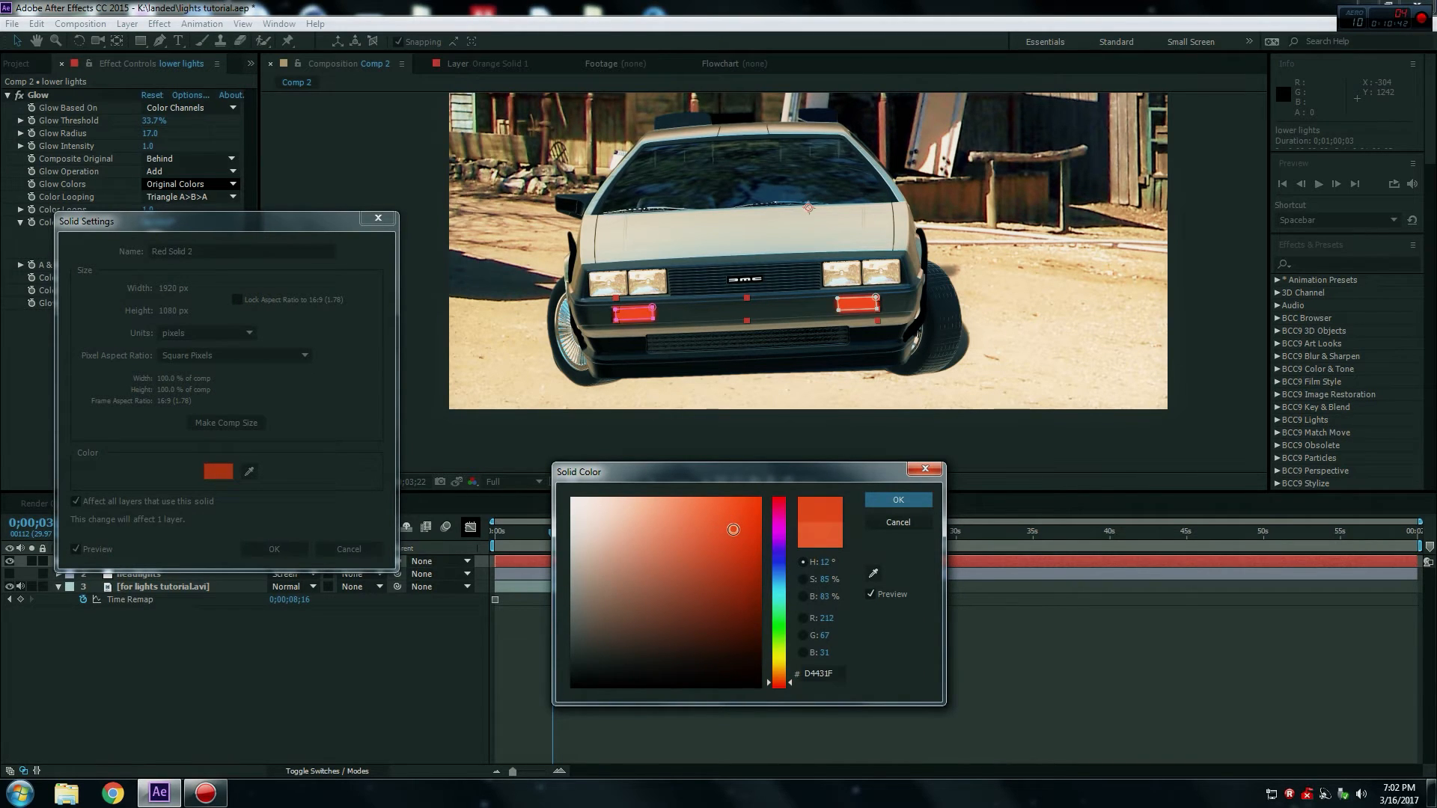
pyautogui.click(734, 510)
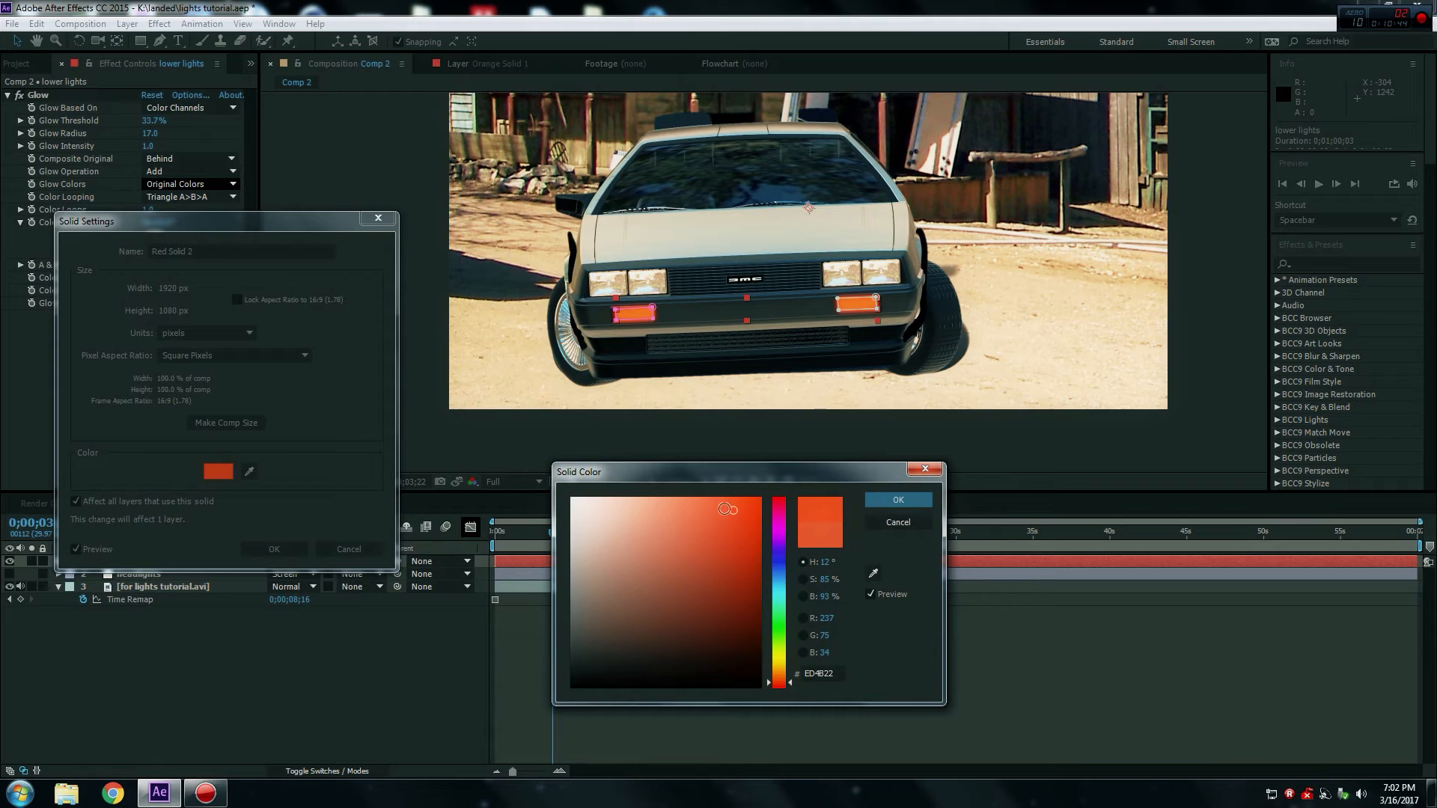
pyautogui.click(712, 533)
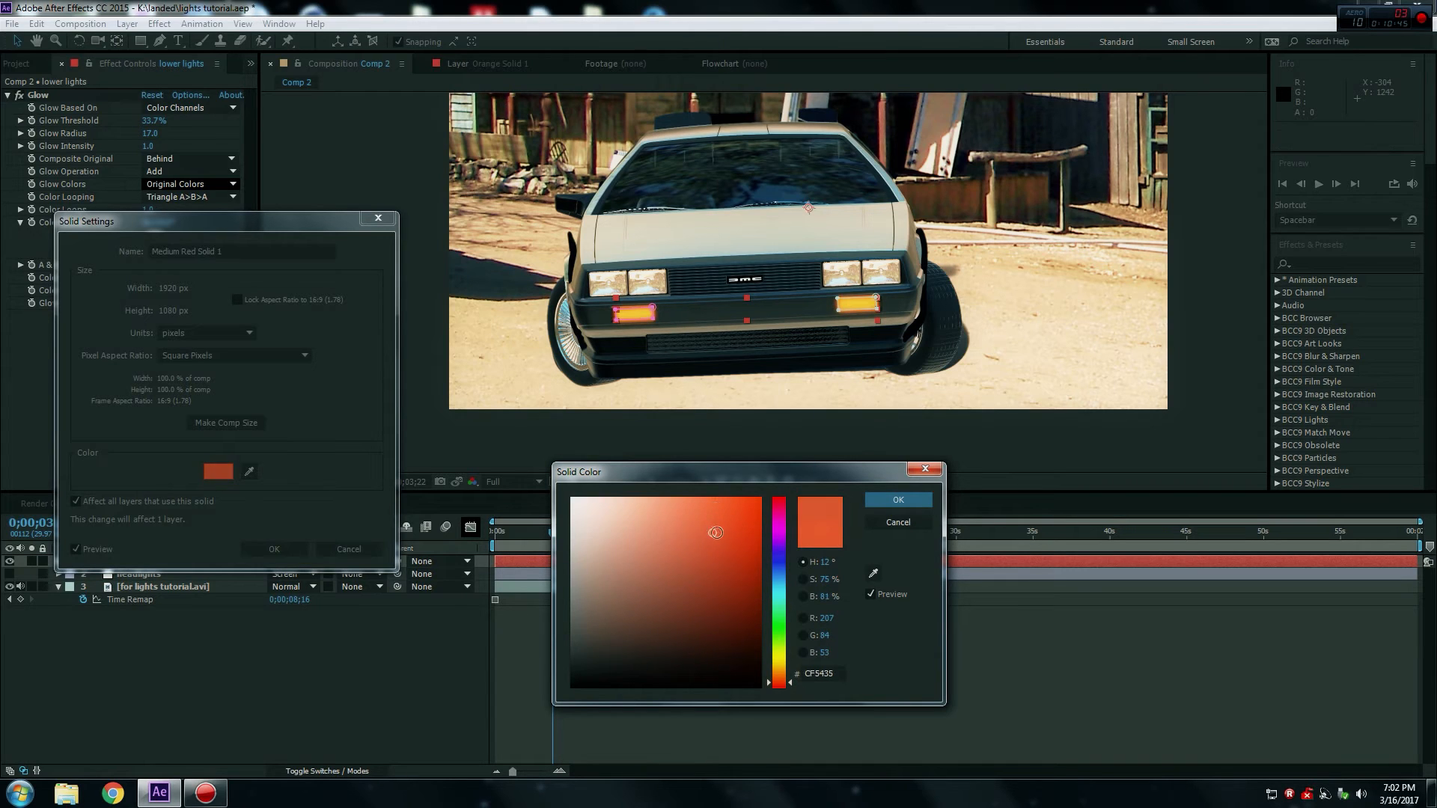
pyautogui.click(739, 536)
pyautogui.click(744, 575)
pyautogui.click(750, 523)
pyautogui.moveTo(750, 523)
pyautogui.mouseDown()
pyautogui.moveTo(741, 503)
pyautogui.moveTo(716, 500)
pyautogui.moveTo(730, 511)
pyautogui.mouseUp()
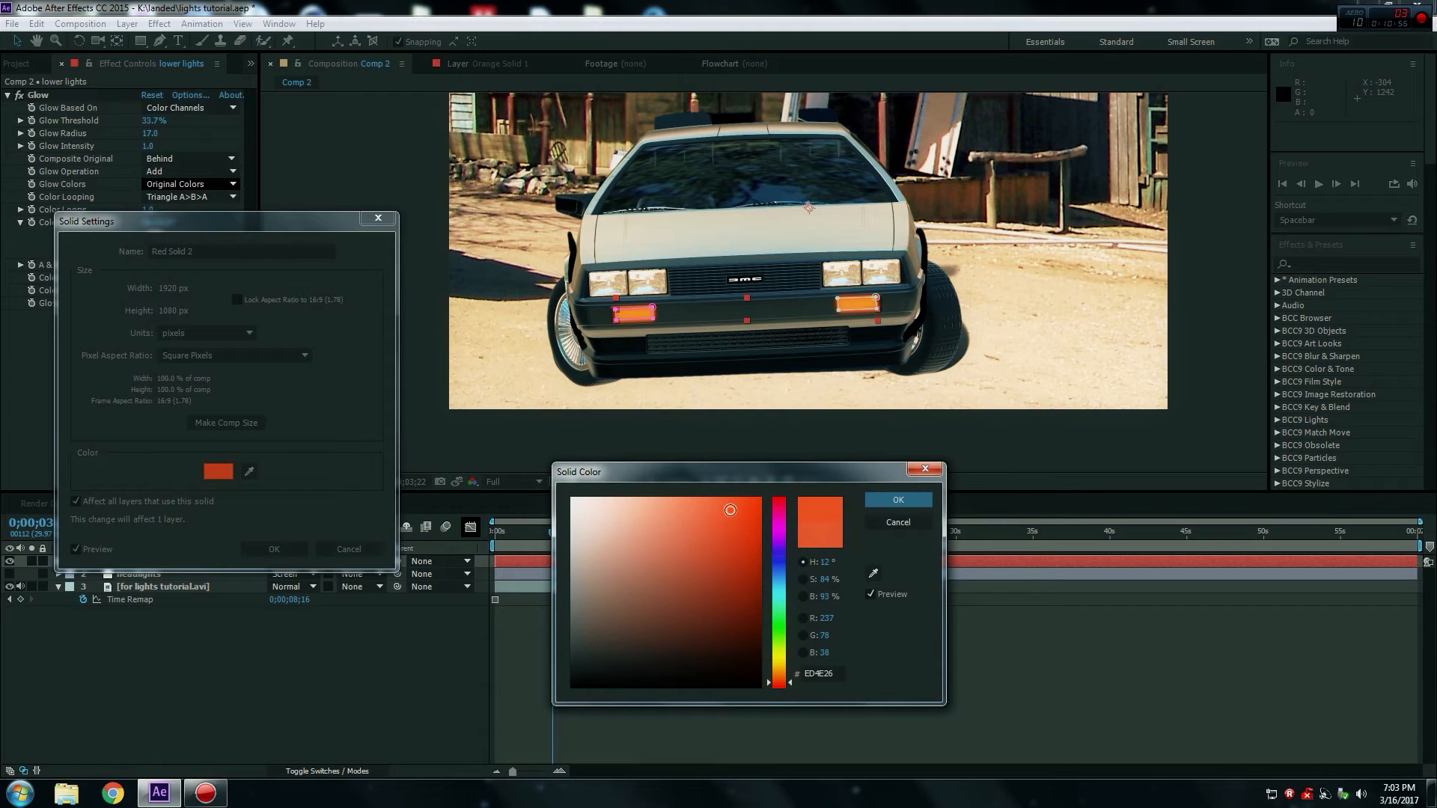
pyautogui.click(725, 520)
pyautogui.moveTo(721, 517); pyautogui.dragTo(726, 522)
pyautogui.click(874, 494)
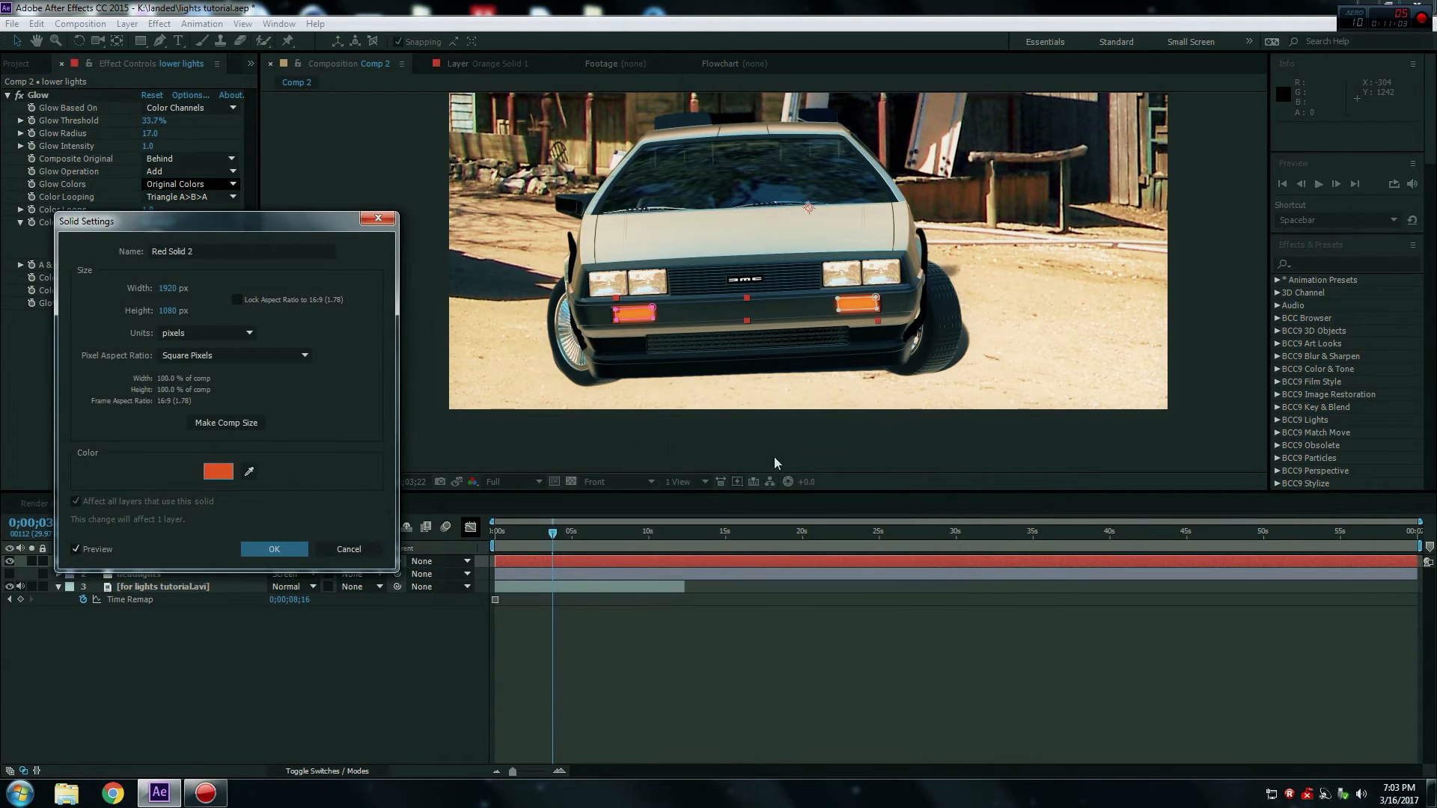
# Change the lower lights solid's color to EC532D and apply the solid settings.
pyautogui.click(219, 472)
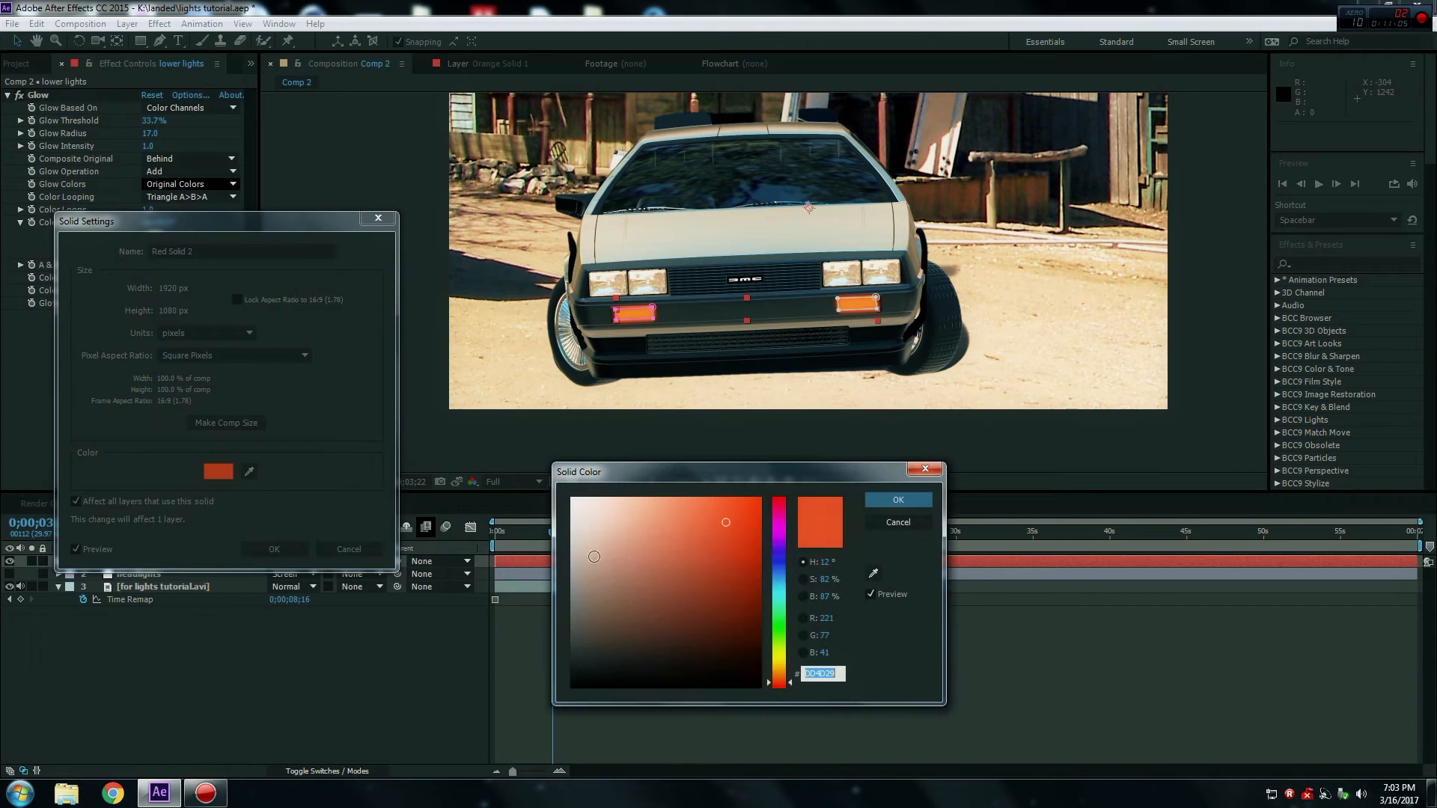
pyautogui.click(723, 511)
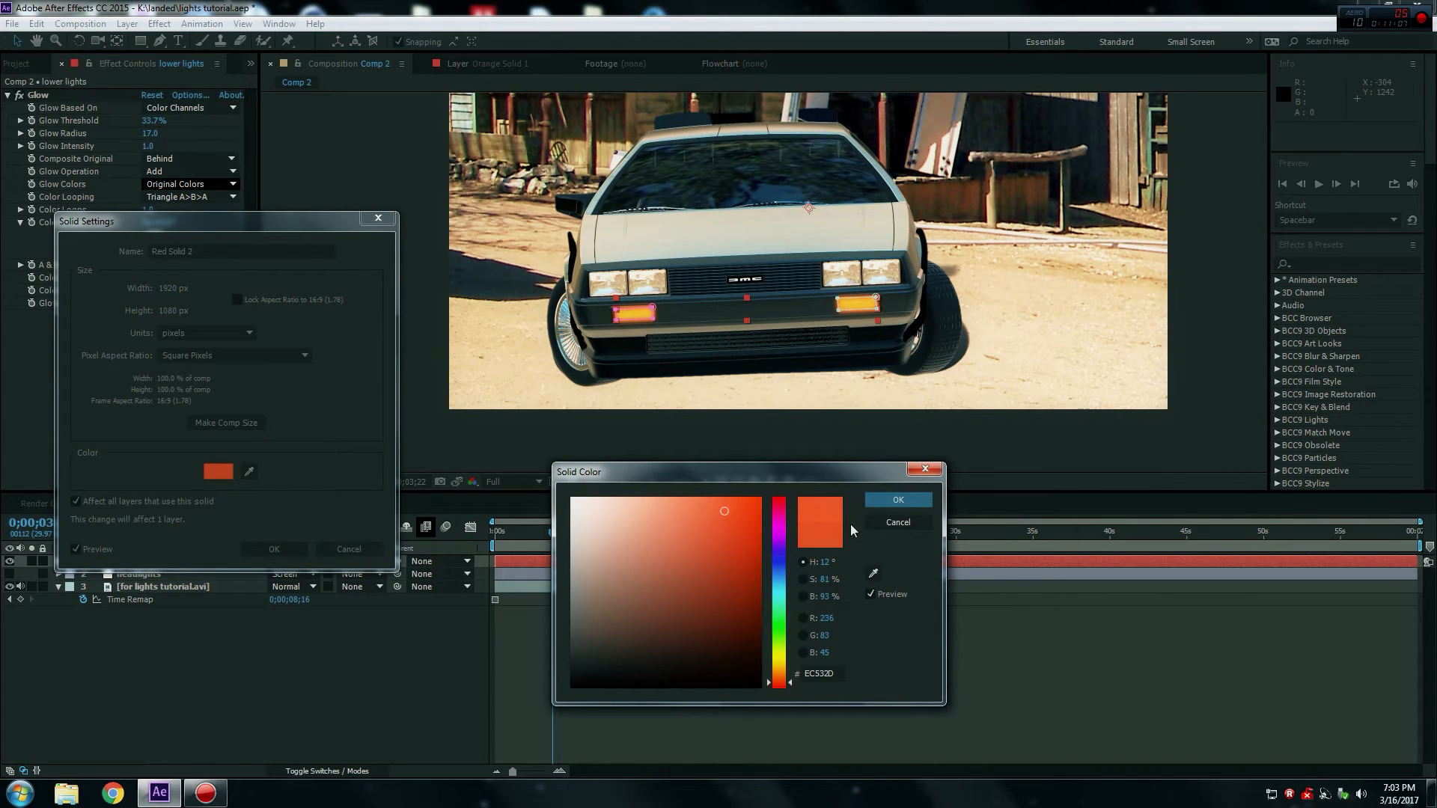
pyautogui.click(880, 498)
pyautogui.click(285, 548)
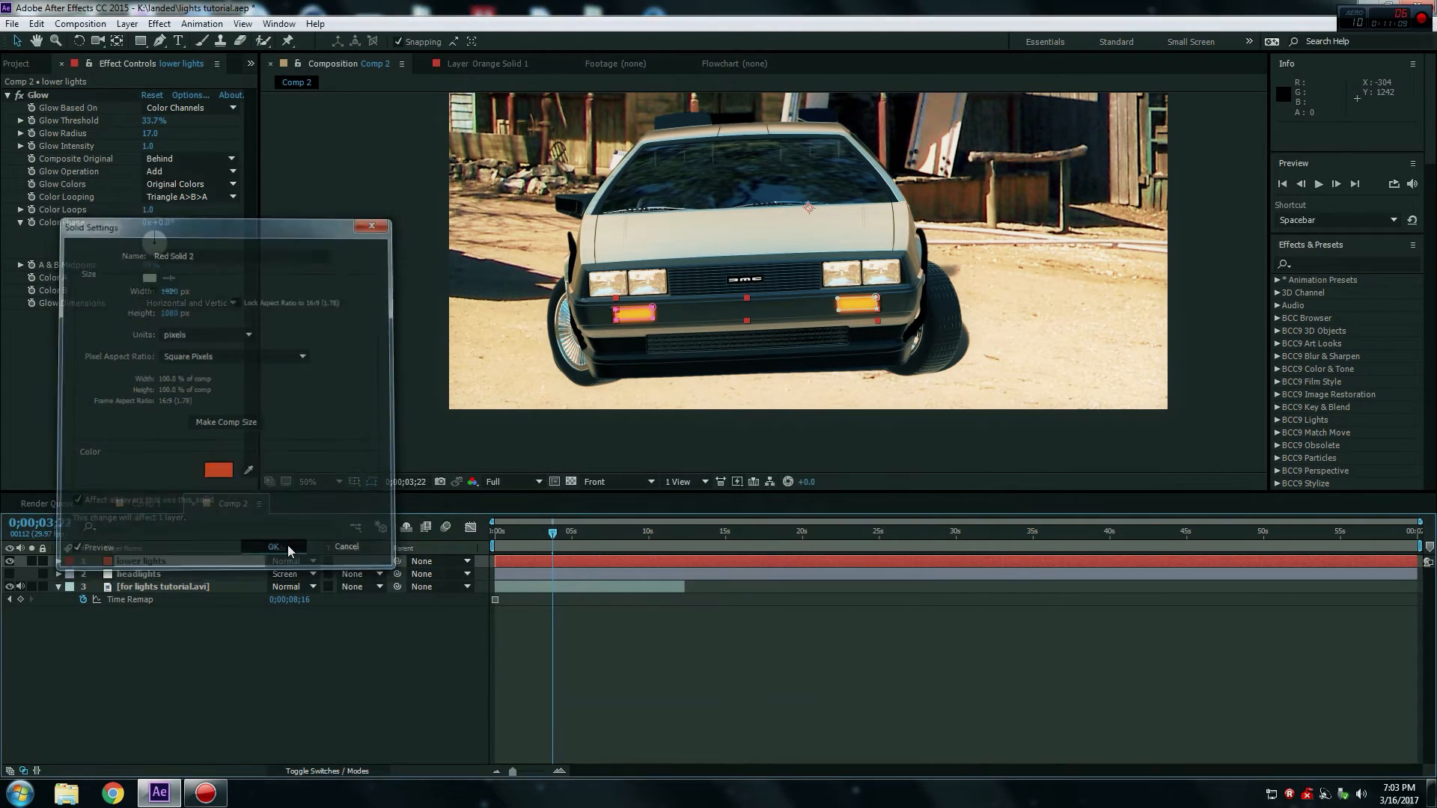
# Toggle the lower lights layer's visibility off and on to compare the car with and without the orange glow.
pyautogui.click(10, 562)
pyautogui.click(10, 562)
pyautogui.click(9, 562)
pyautogui.click(10, 562)
pyautogui.click(10, 562)
pyautogui.click(10, 562)
pyautogui.click(207, 696)
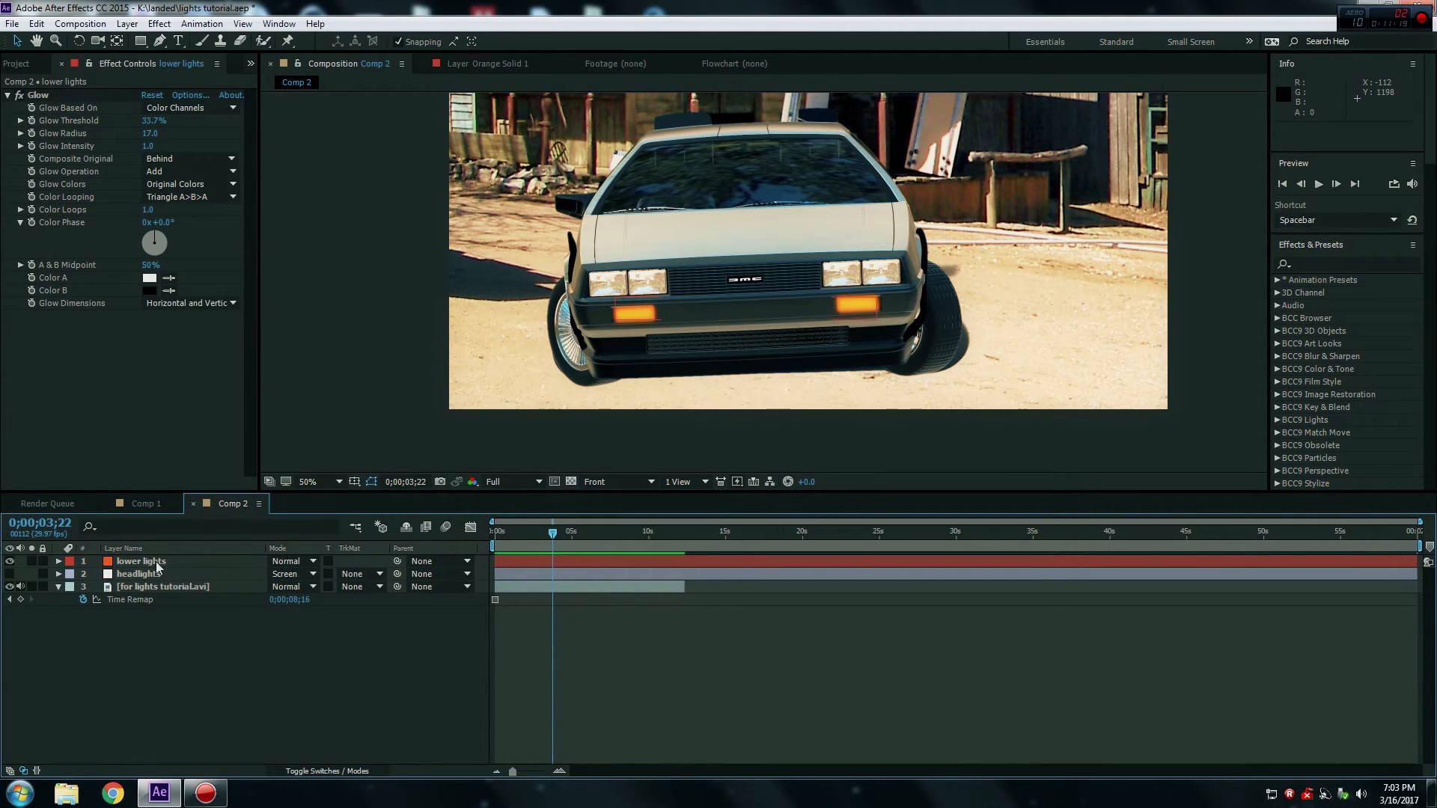
# Set the lower lights layer's blending mode to Hard Light and make the headlights layer visible.
pyautogui.click(309, 565)
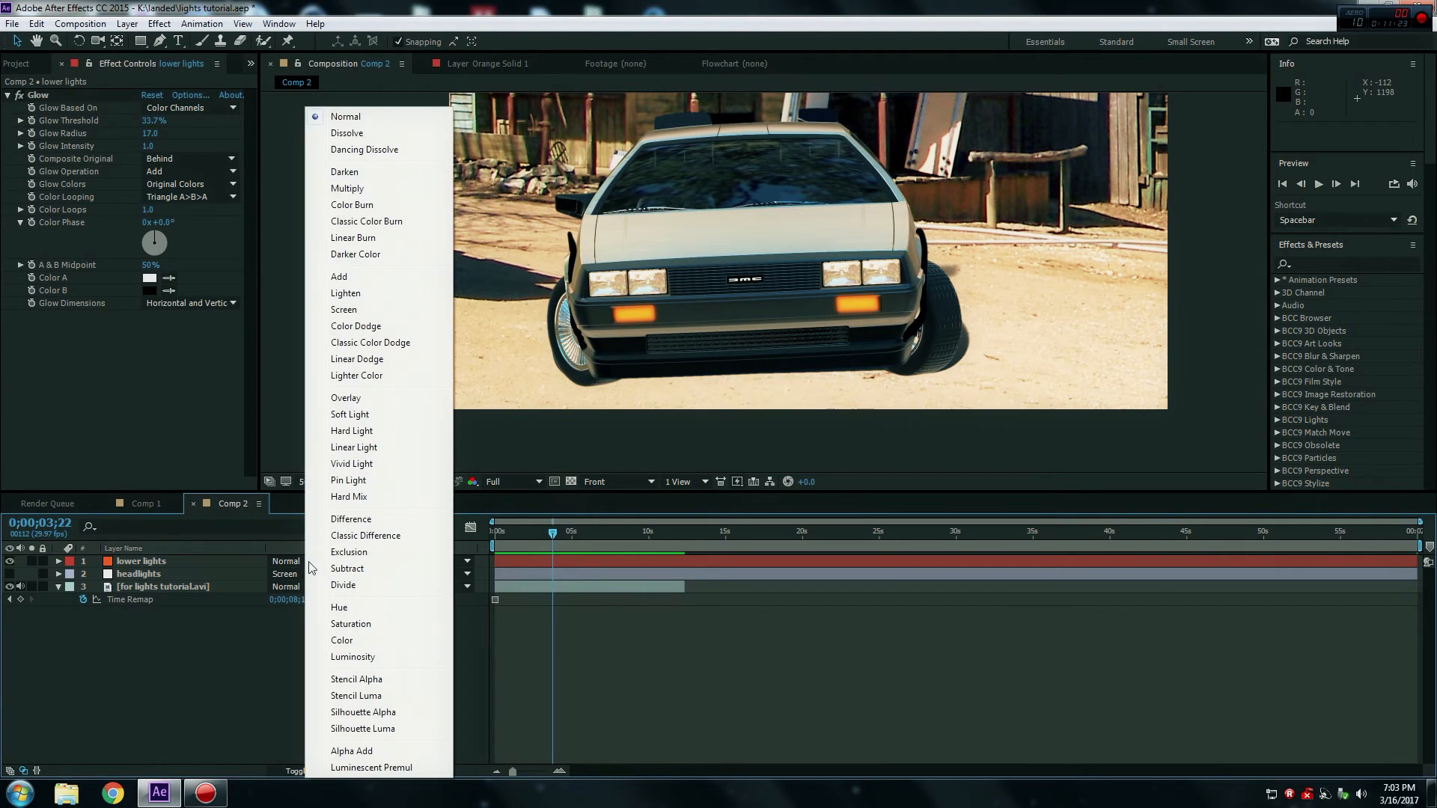
pyautogui.click(339, 432)
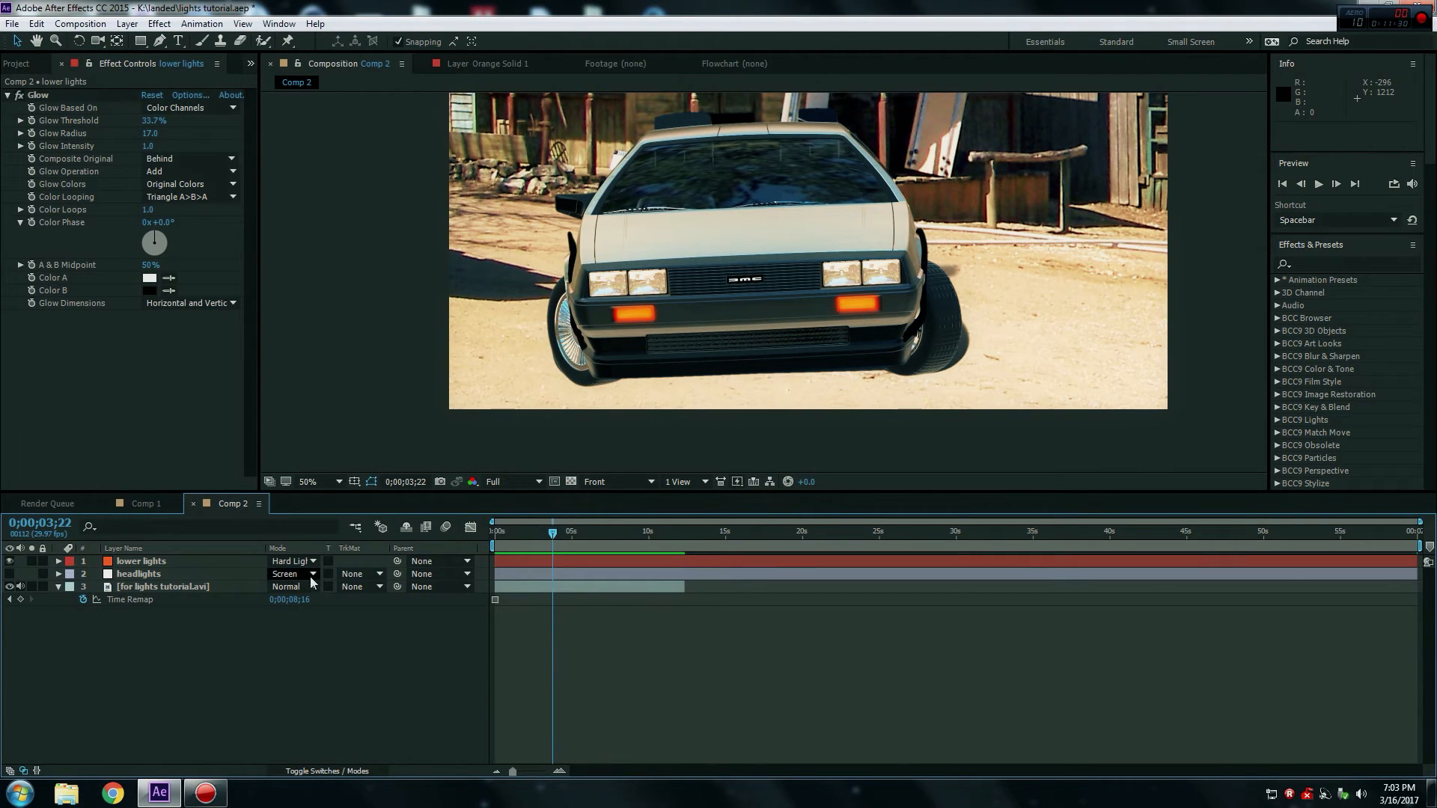
pyautogui.click(9, 575)
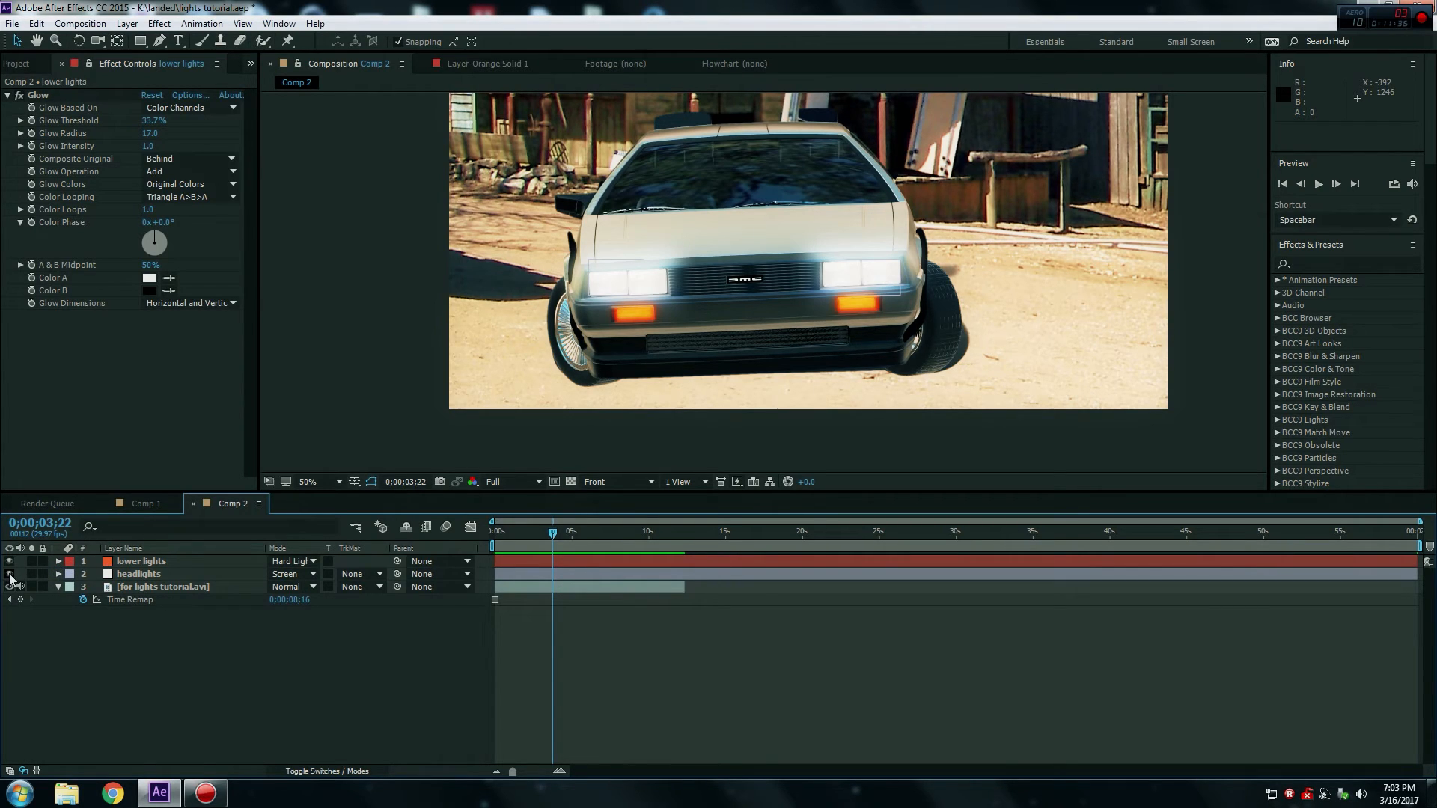
# Hide and show the lower lights and headlights layers in turn to compare each light effect.
pyautogui.click(10, 564)
pyautogui.click(10, 563)
pyautogui.click(10, 574)
pyautogui.click(10, 574)
# Set the headlights layer's opacity to 100% at 0;00;00;19 and enable opacity keyframing there.
pyautogui.click(148, 587)
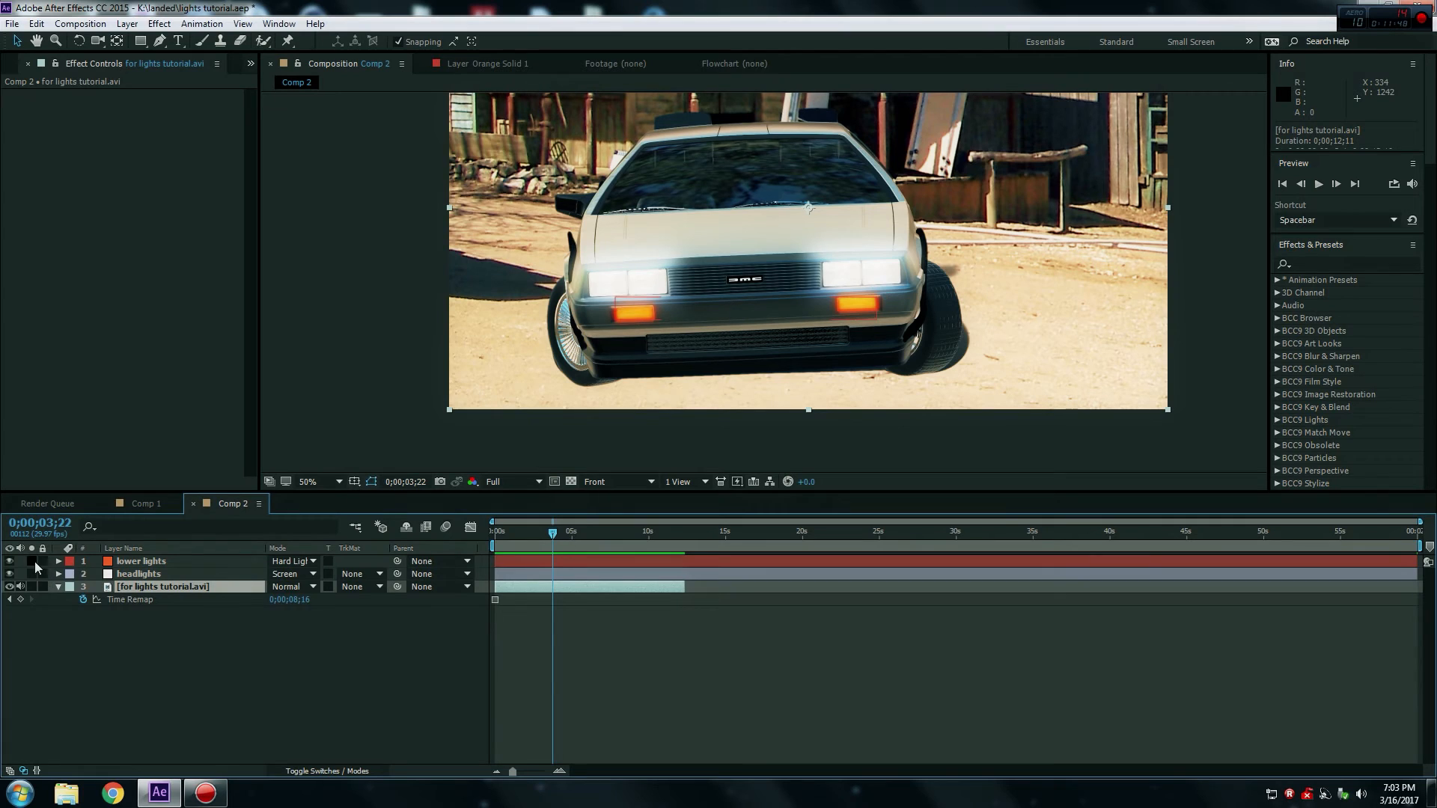
pyautogui.click(116, 562)
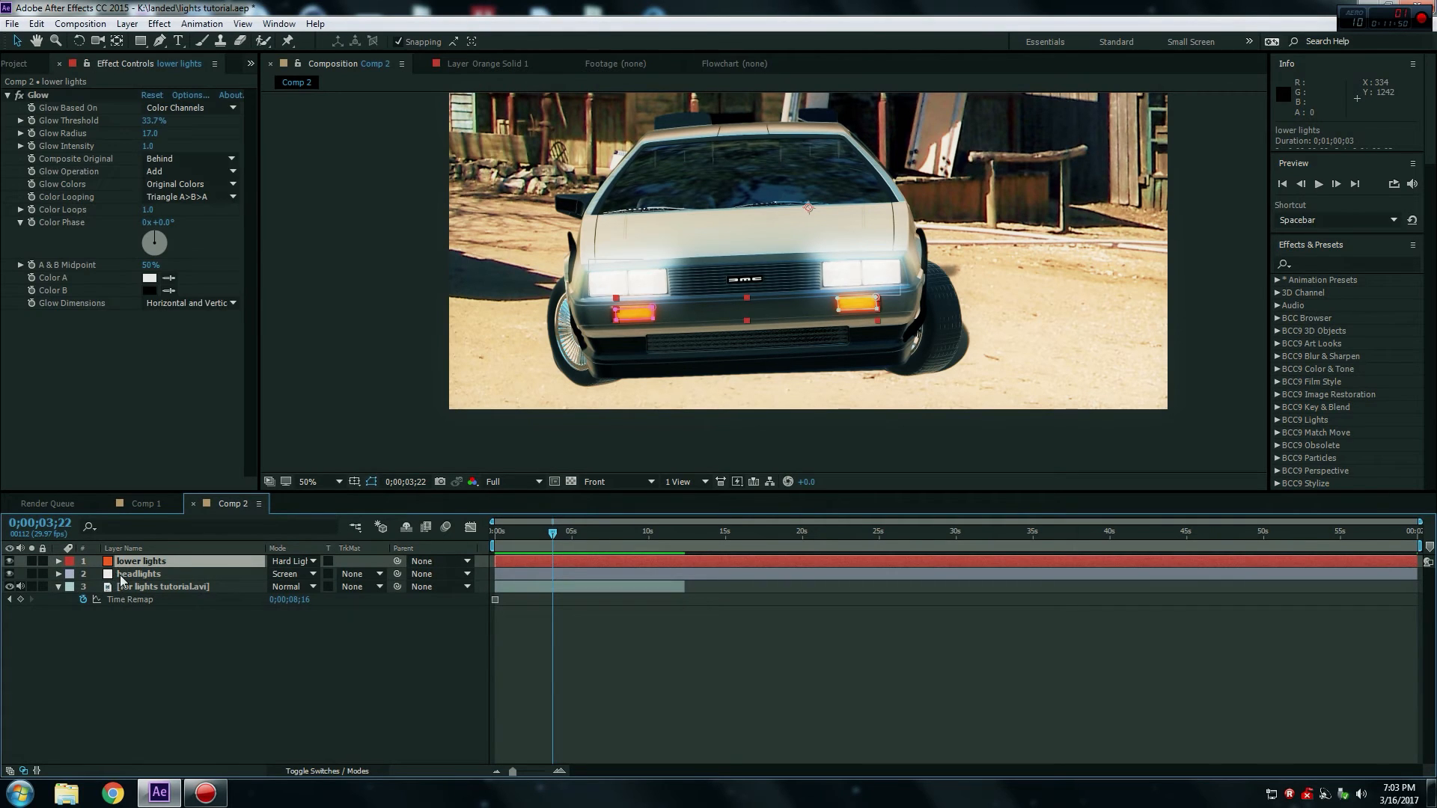
pyautogui.click(120, 574)
pyautogui.click(59, 575)
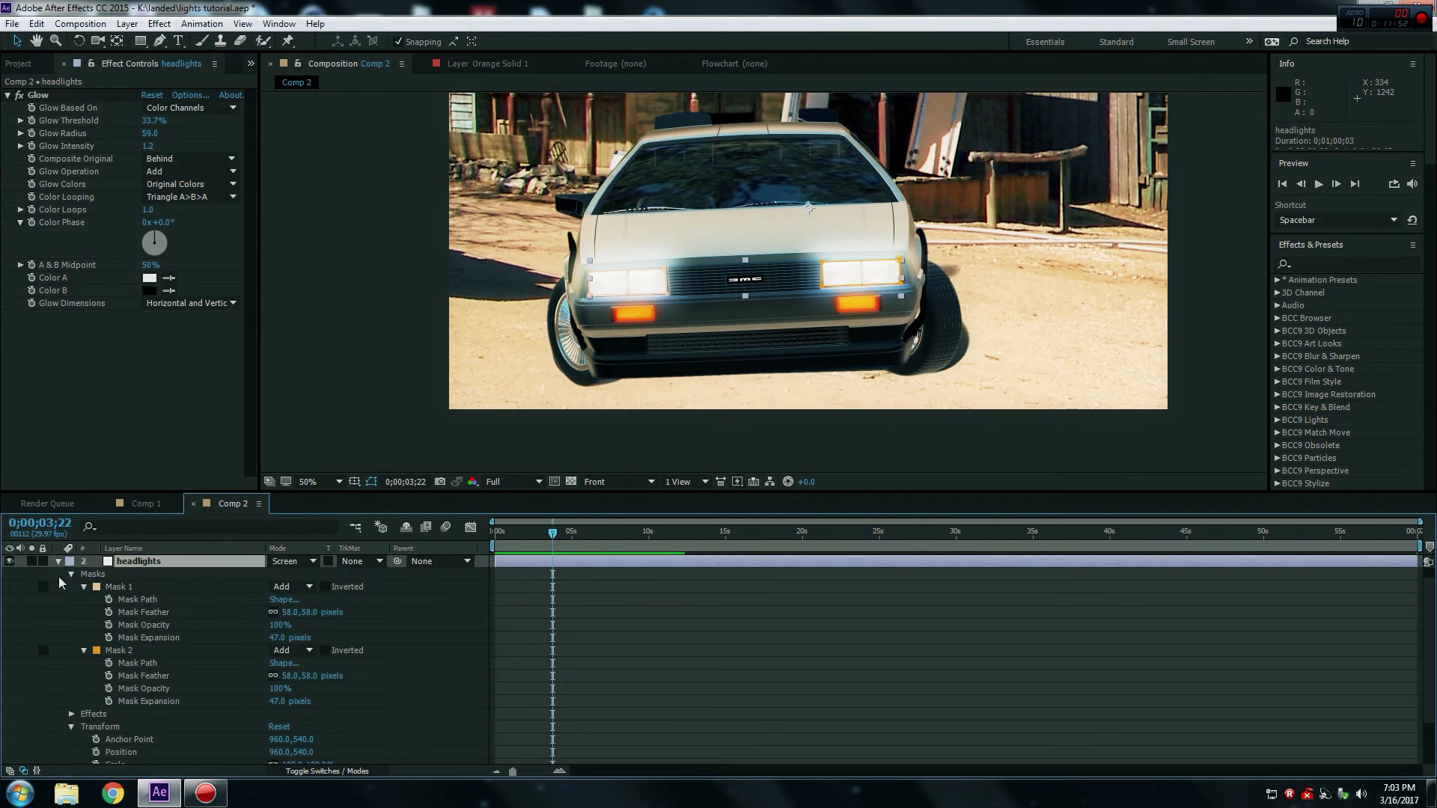
pyautogui.click(58, 562)
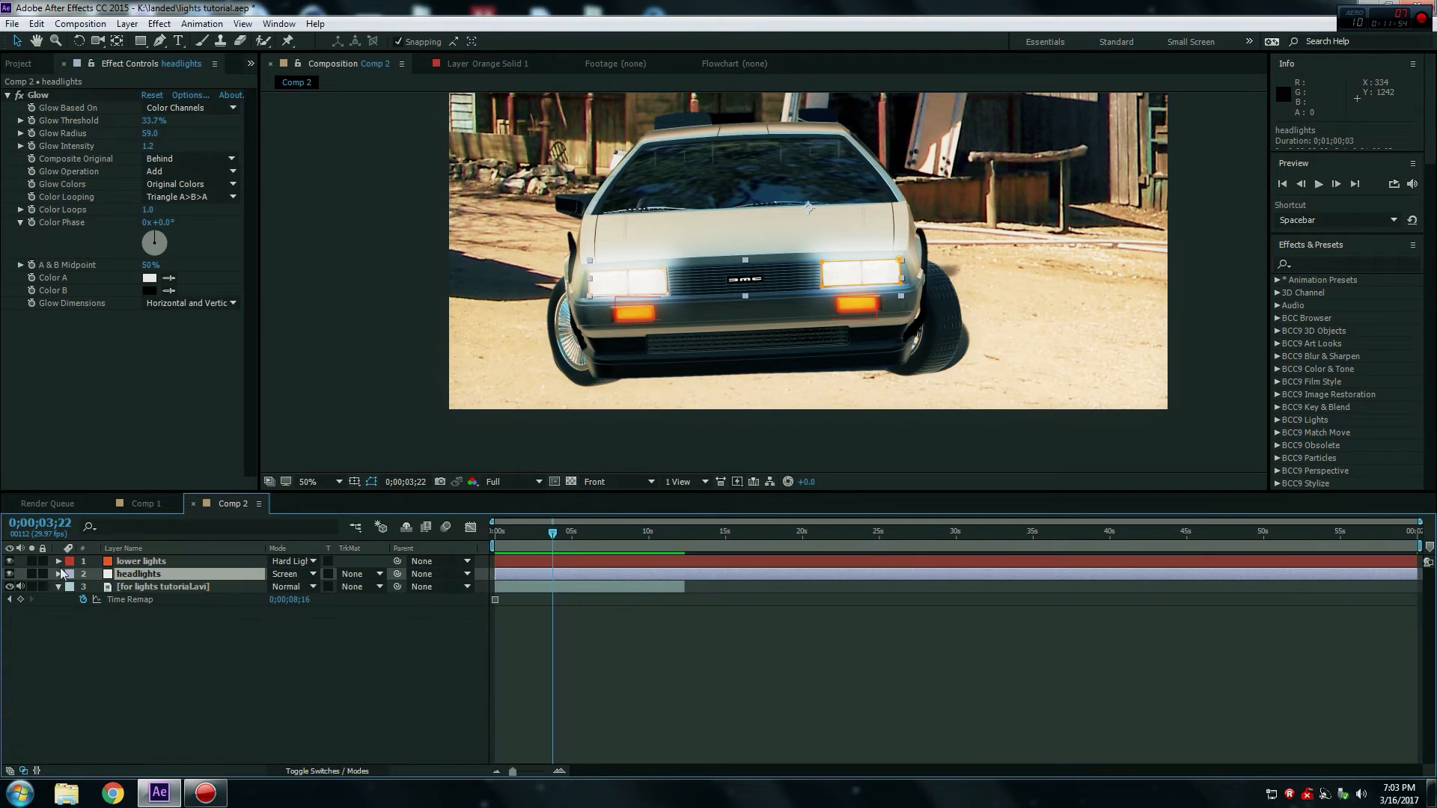
pyautogui.click(58, 574)
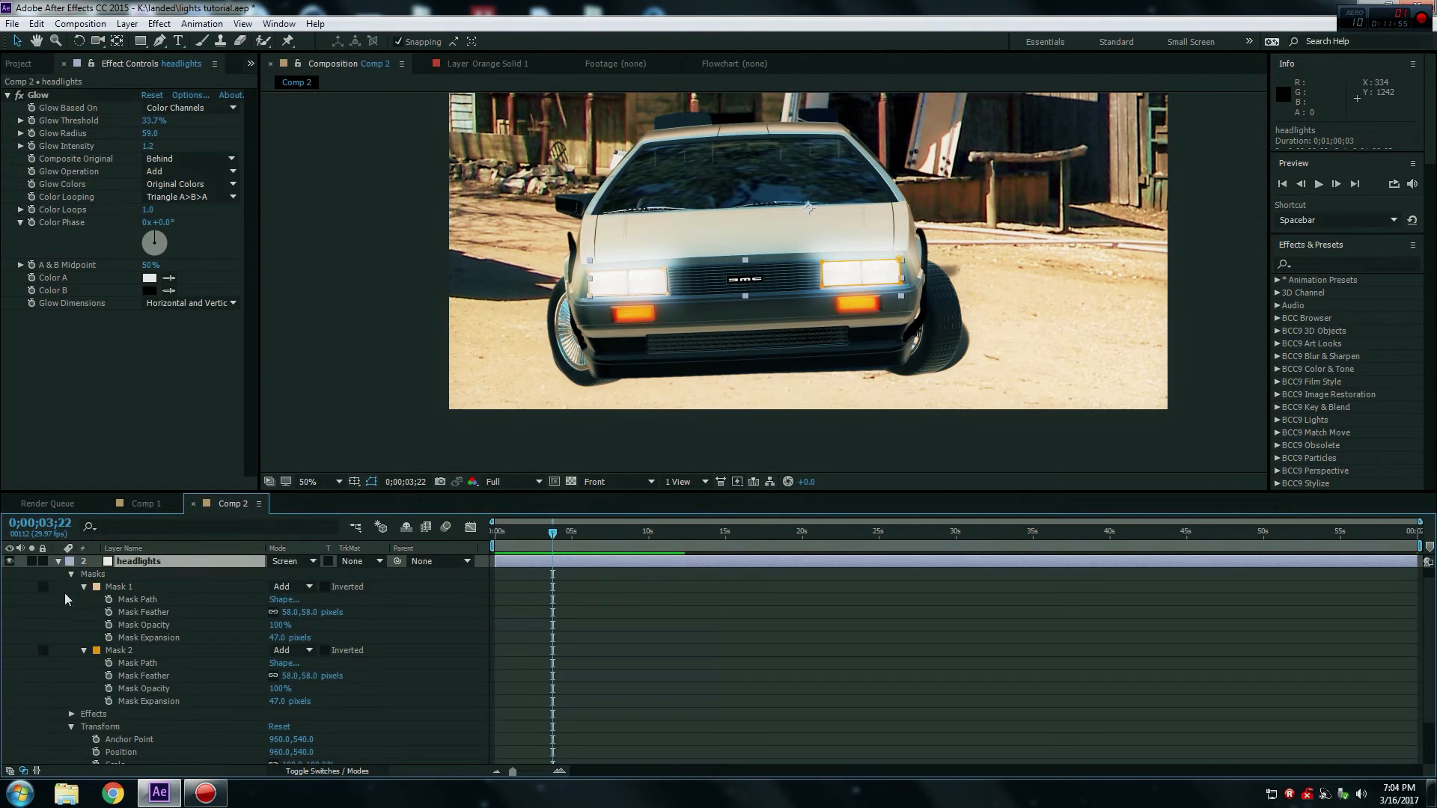
pyautogui.click(72, 573)
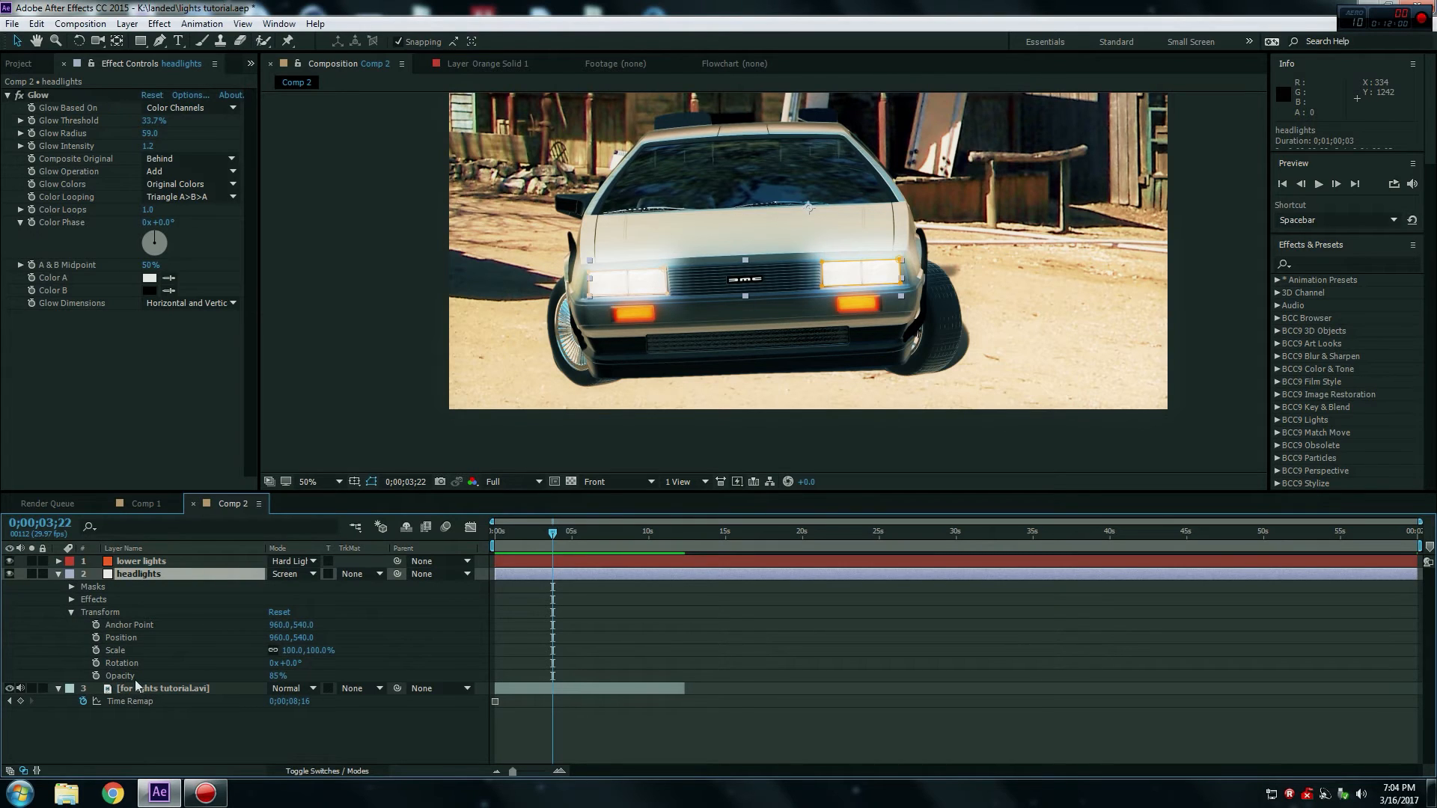
pyautogui.moveTo(278, 676); pyautogui.dragTo(351, 682)
pyautogui.moveTo(551, 548); pyautogui.dragTo(506, 542)
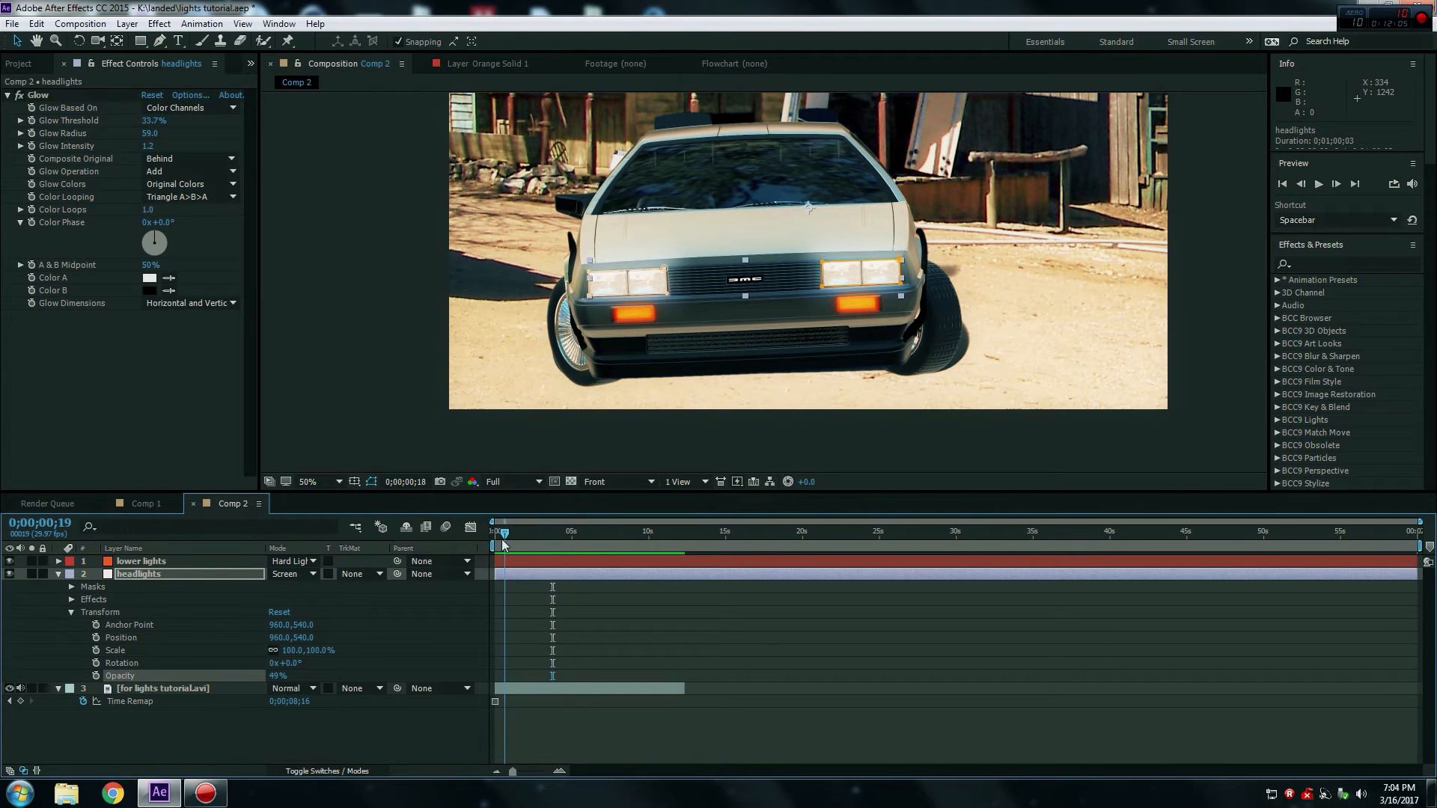
pyautogui.moveTo(277, 677); pyautogui.dragTo(390, 688)
pyautogui.click(96, 676)
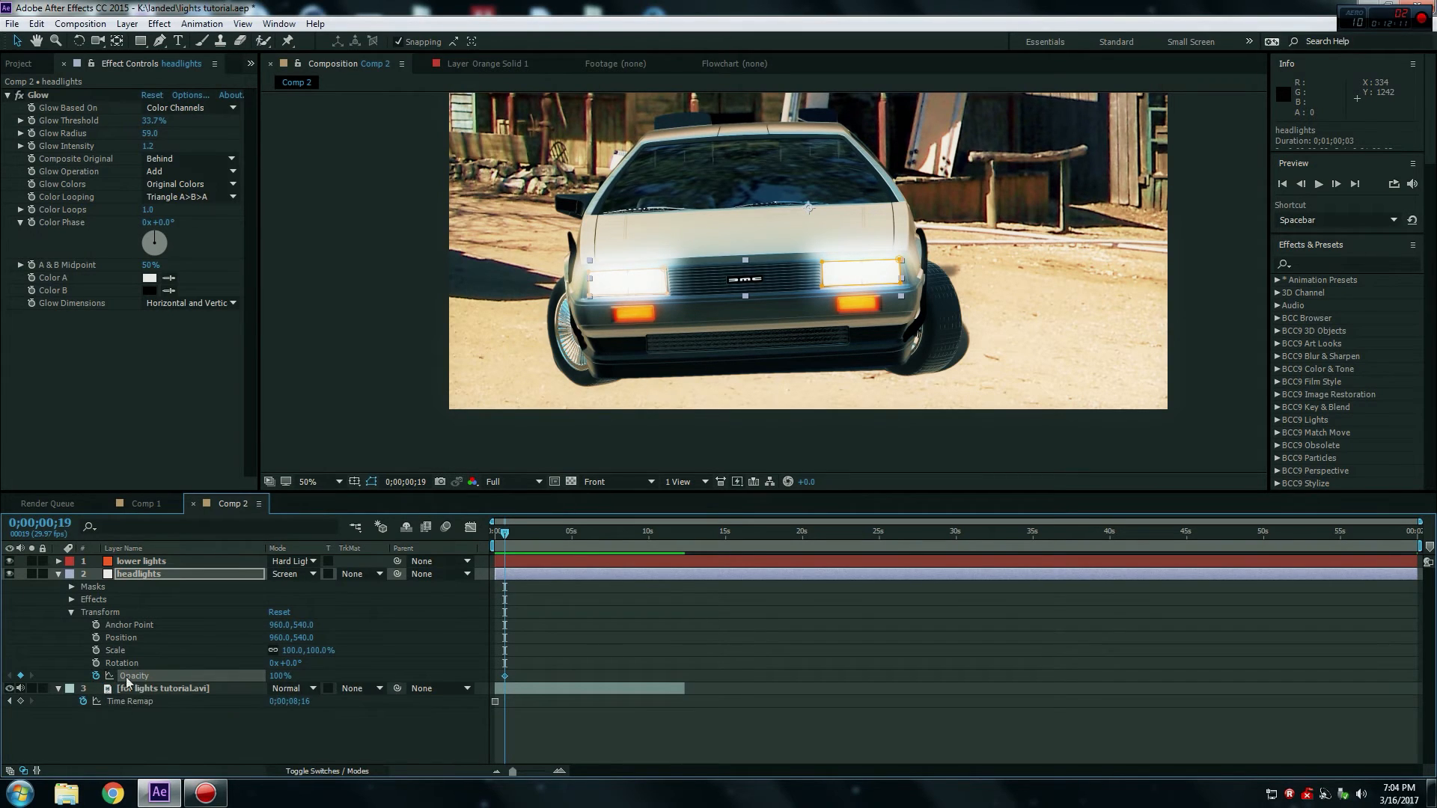
# Add a 0% opacity keyframe on the headlights layer at 0;00;01;14 and move the current time to 0;00;02;09.
pyautogui.moveTo(510, 536); pyautogui.dragTo(522, 536)
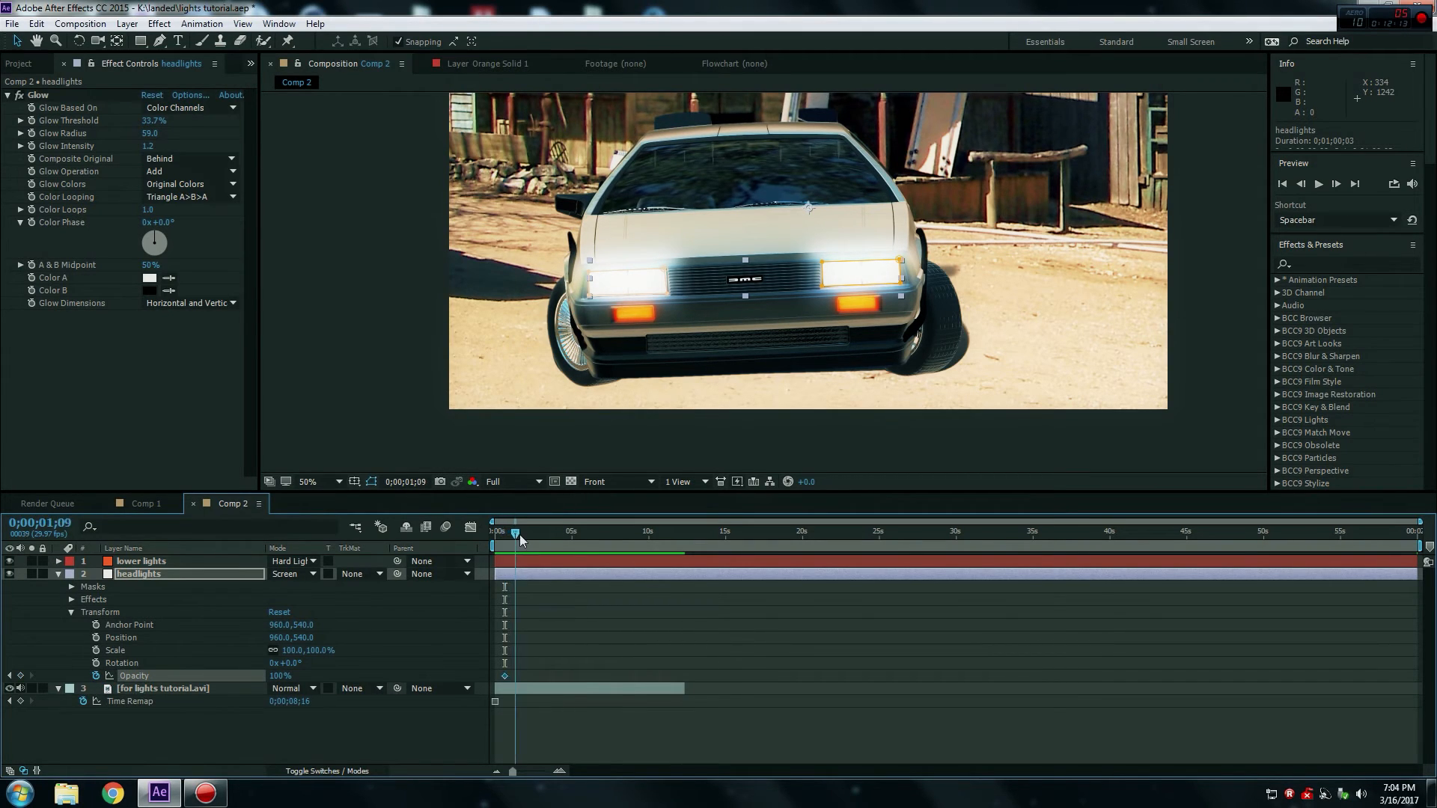
pyautogui.moveTo(284, 676); pyautogui.dragTo(225, 675)
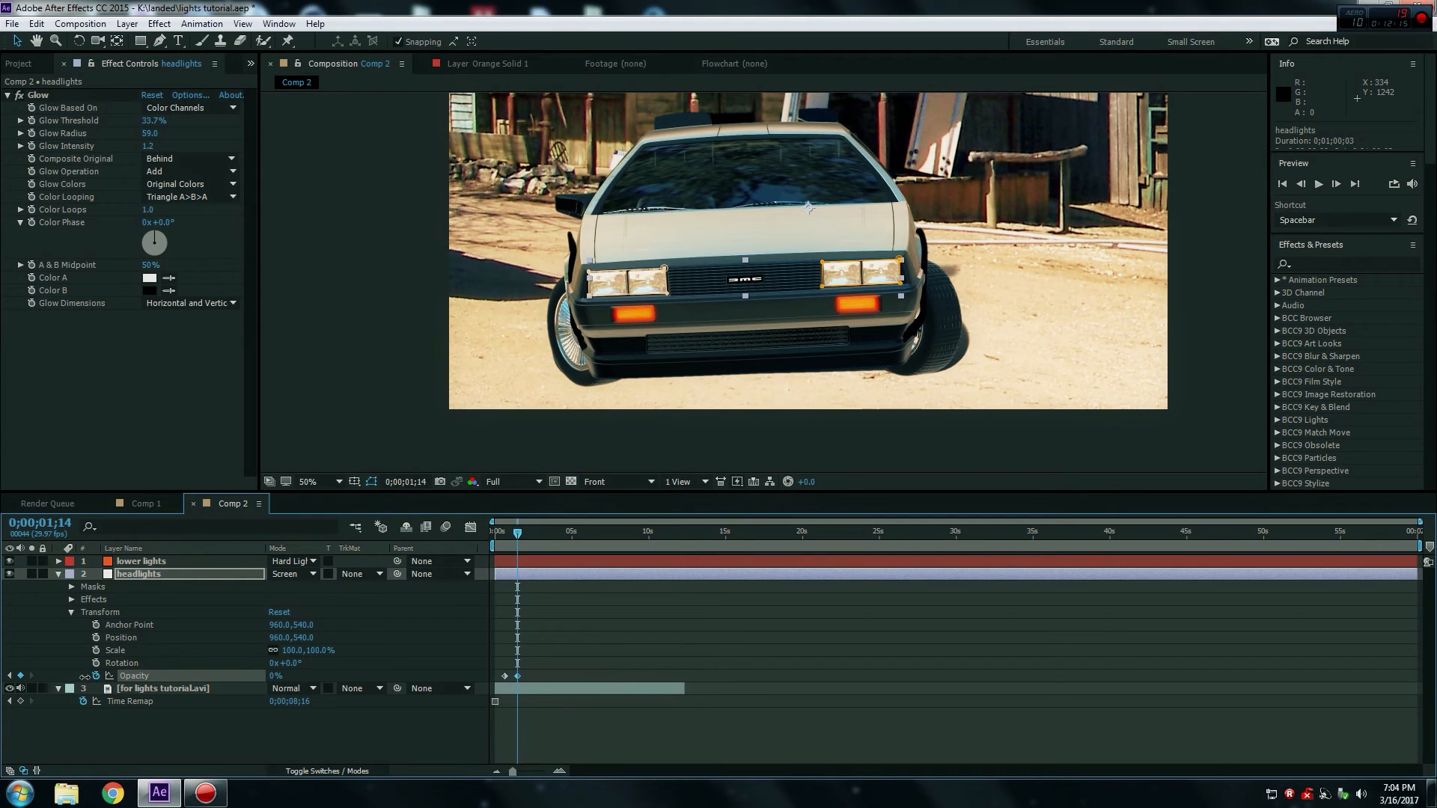
pyautogui.moveTo(517, 533); pyautogui.dragTo(530, 541)
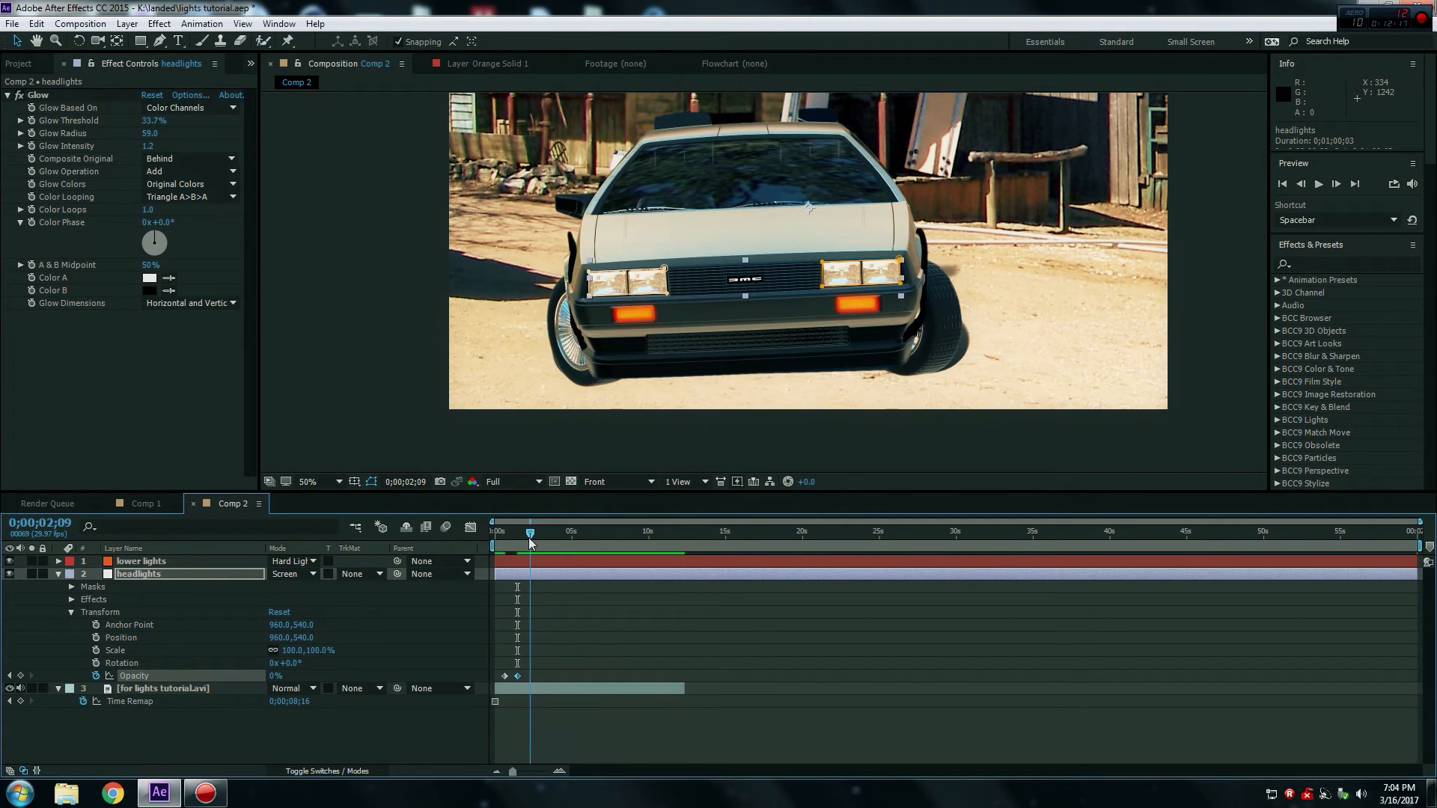
# Add a 100% opacity keyframe on the headlights layer at 0;00;02;09 and scrub back through the fade.
pyautogui.moveTo(268, 679); pyautogui.dragTo(612, 676)
pyautogui.moveTo(276, 677); pyautogui.dragTo(479, 675)
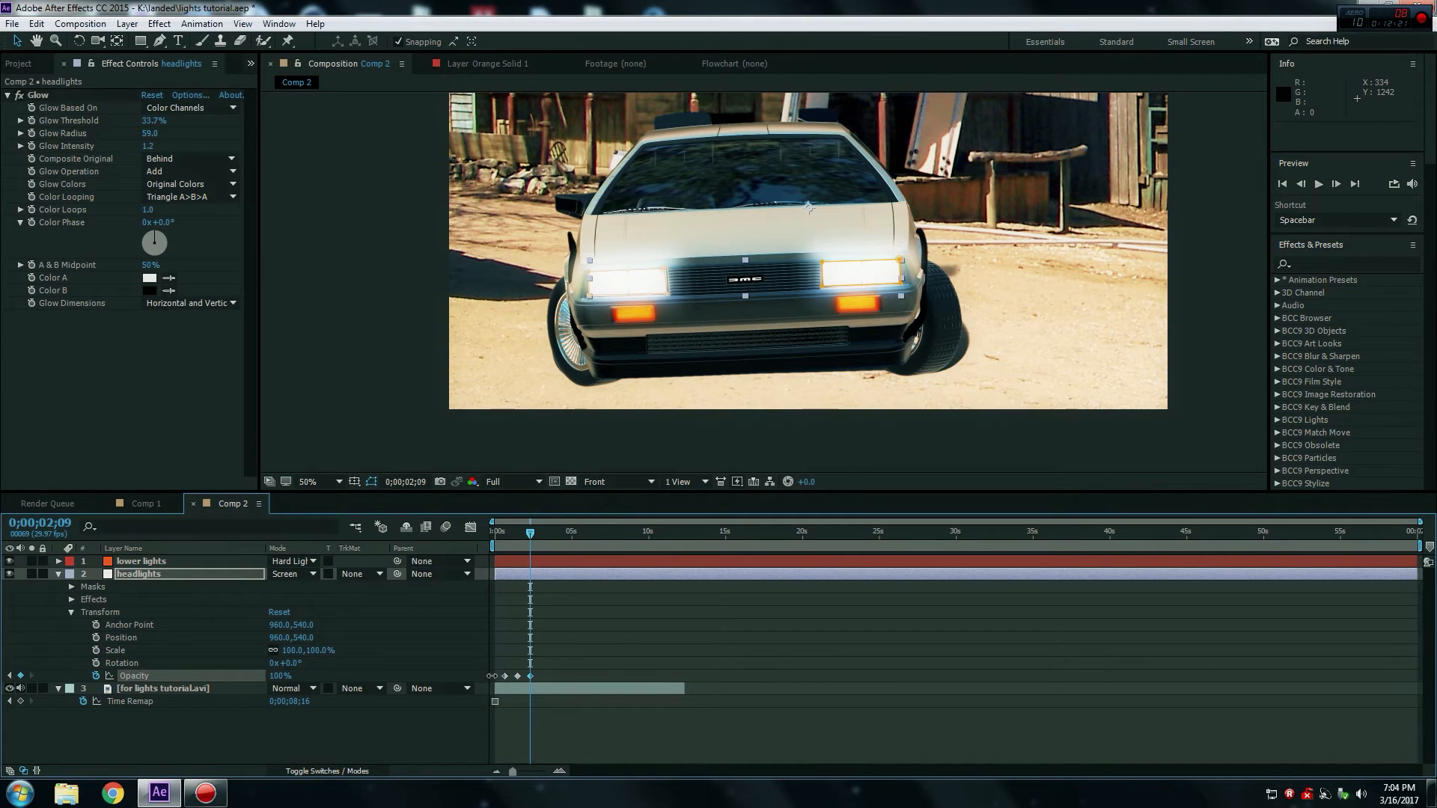
pyautogui.moveTo(530, 533); pyautogui.dragTo(512, 562)
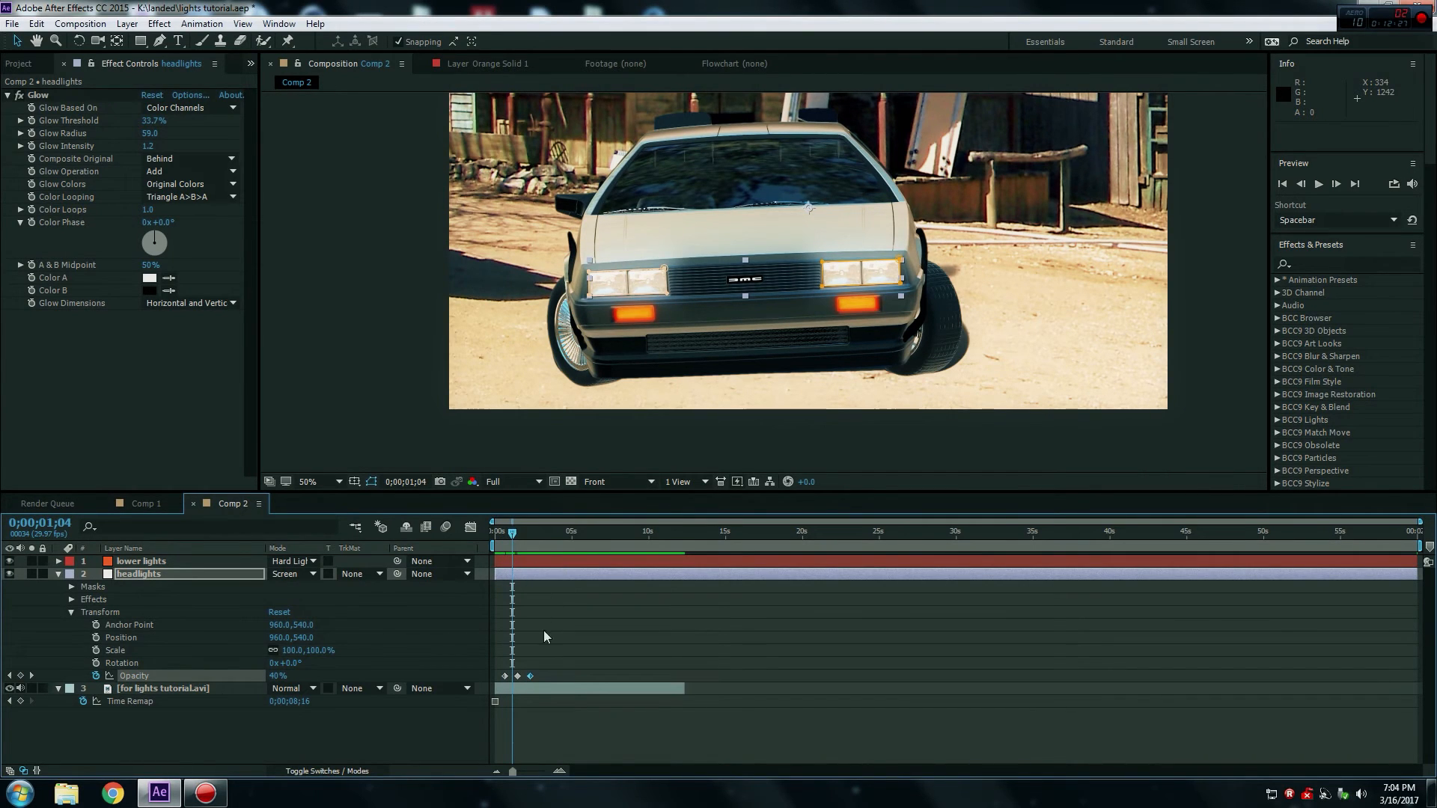
# Apply Easy Ease In to the headlights layer's first opacity keyframe at 0;00;00;19.
pyautogui.moveTo(512, 773); pyautogui.dragTo(535, 777)
pyautogui.moveTo(551, 535); pyautogui.dragTo(527, 584)
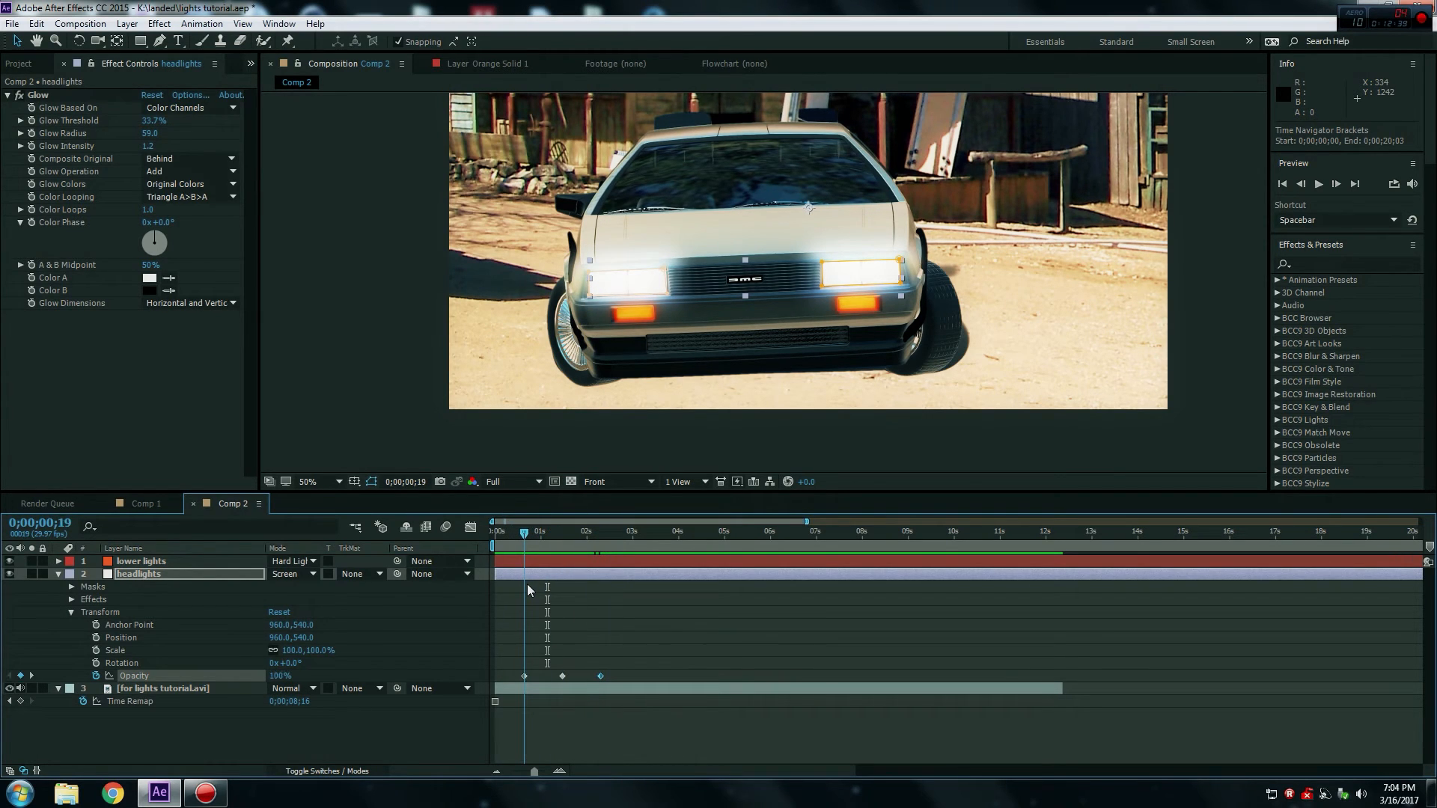
pyautogui.click(525, 677)
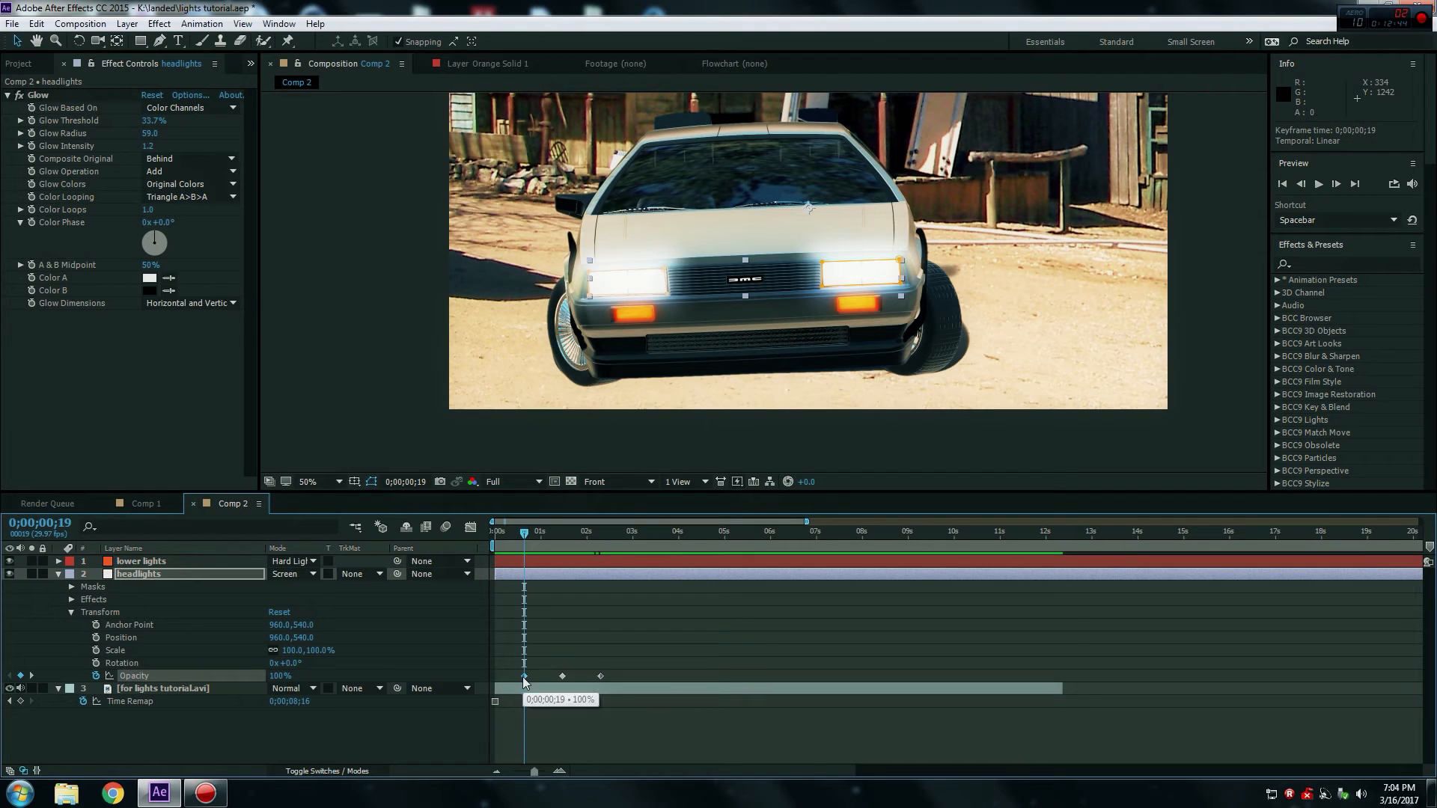
pyautogui.rightClick(525, 677)
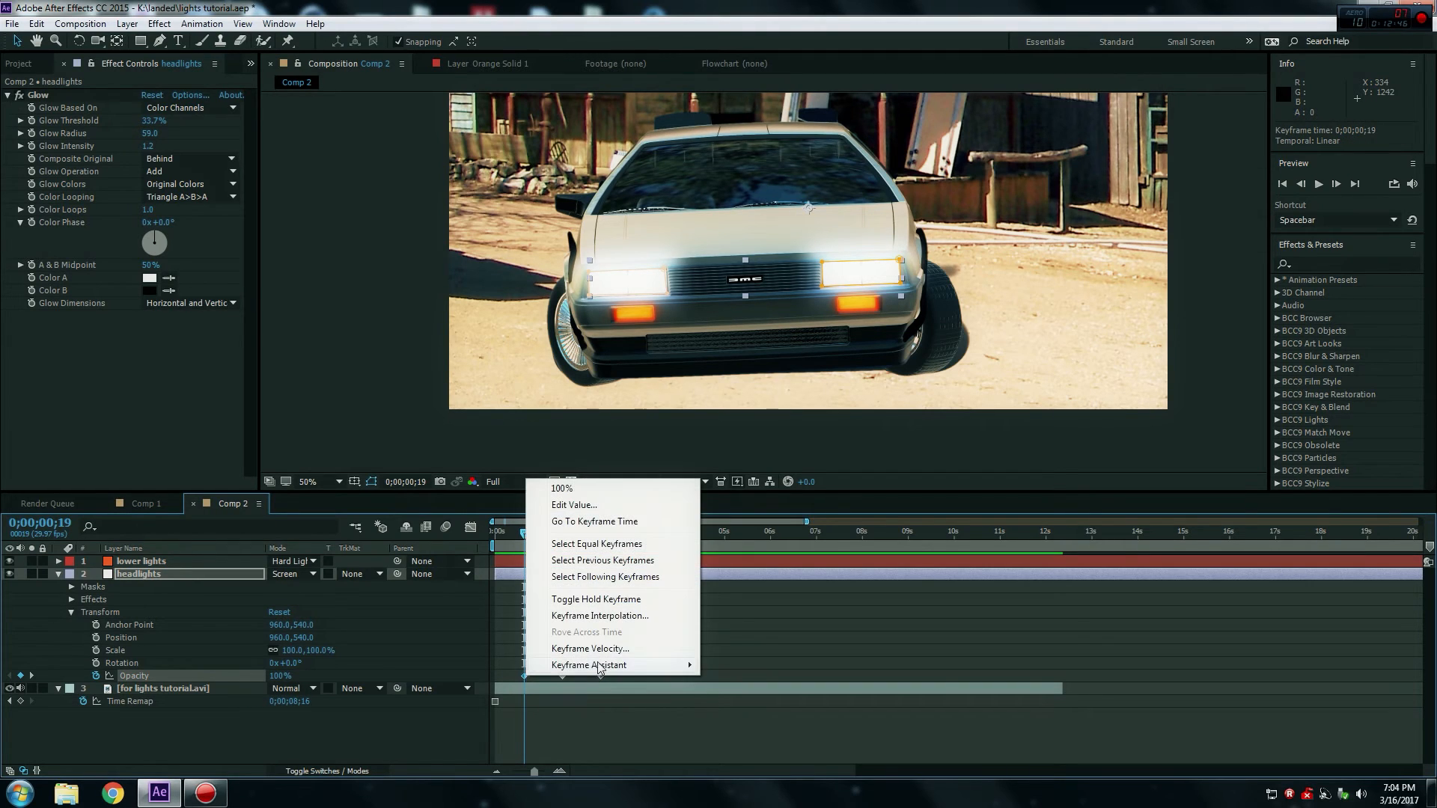
pyautogui.moveTo(589, 669)
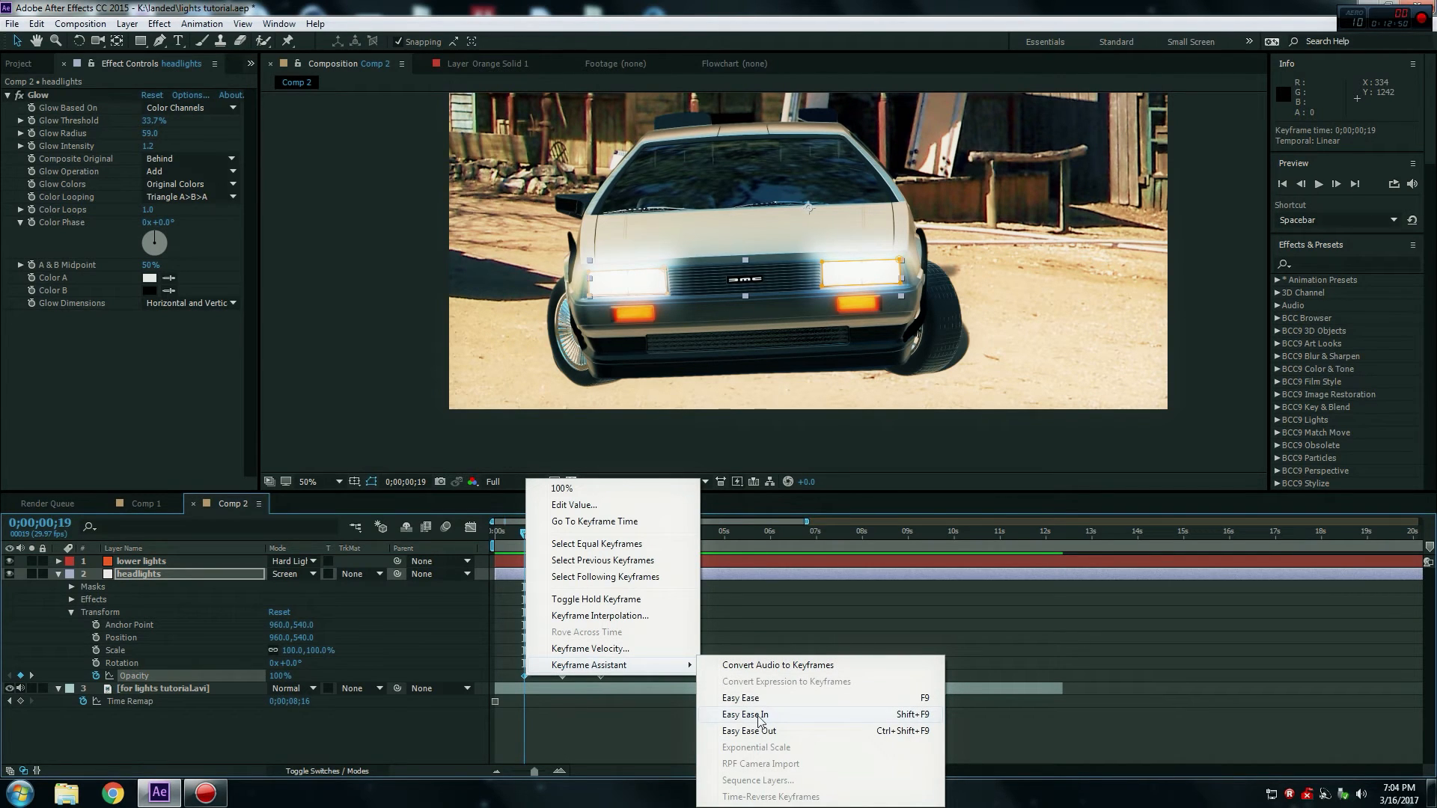
pyautogui.click(758, 714)
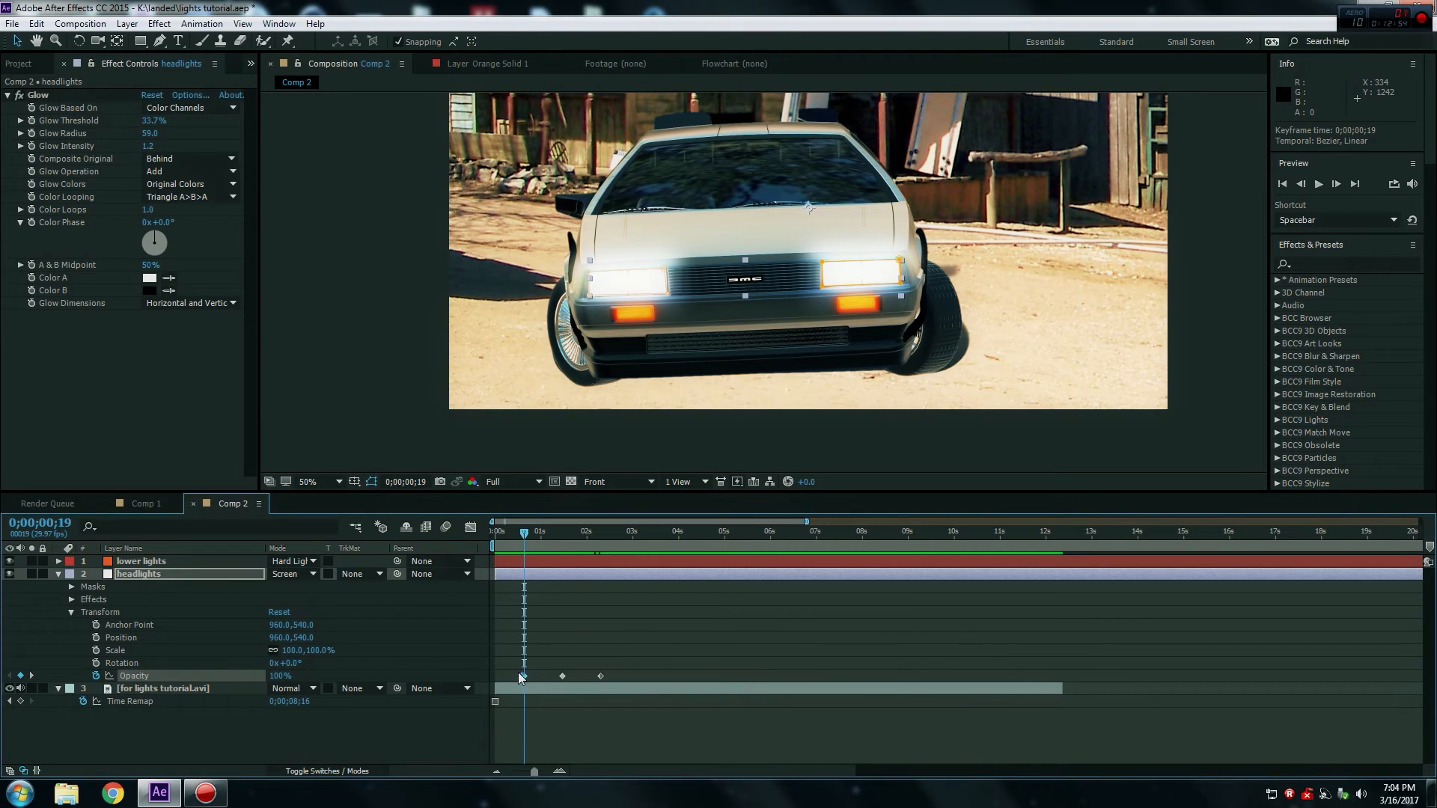
# Apply Easy Ease Out to the headlights layer's last opacity keyframe at 0;00;02;09.
pyautogui.click(602, 536)
pyautogui.click(601, 676)
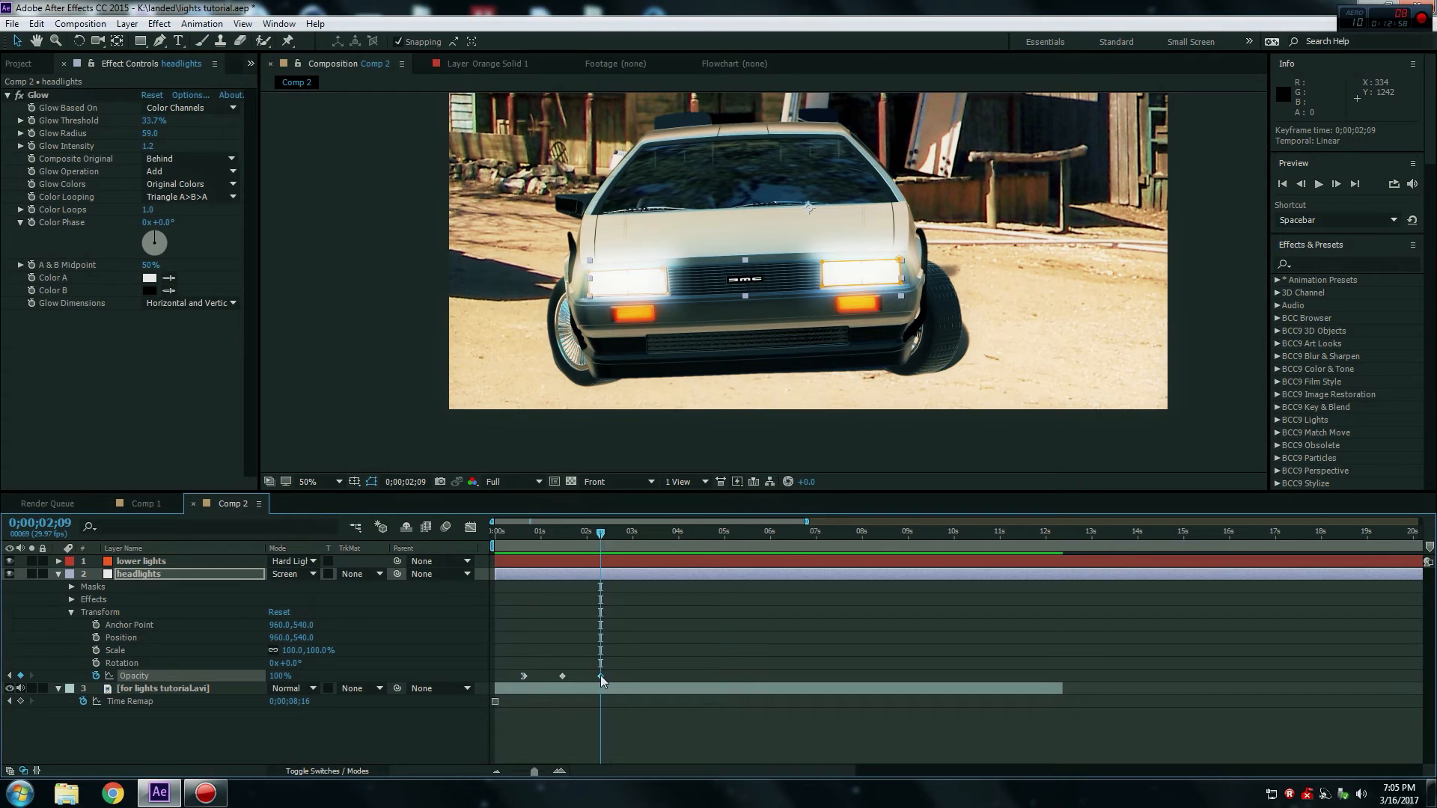
pyautogui.rightClick(601, 676)
pyautogui.moveTo(659, 666)
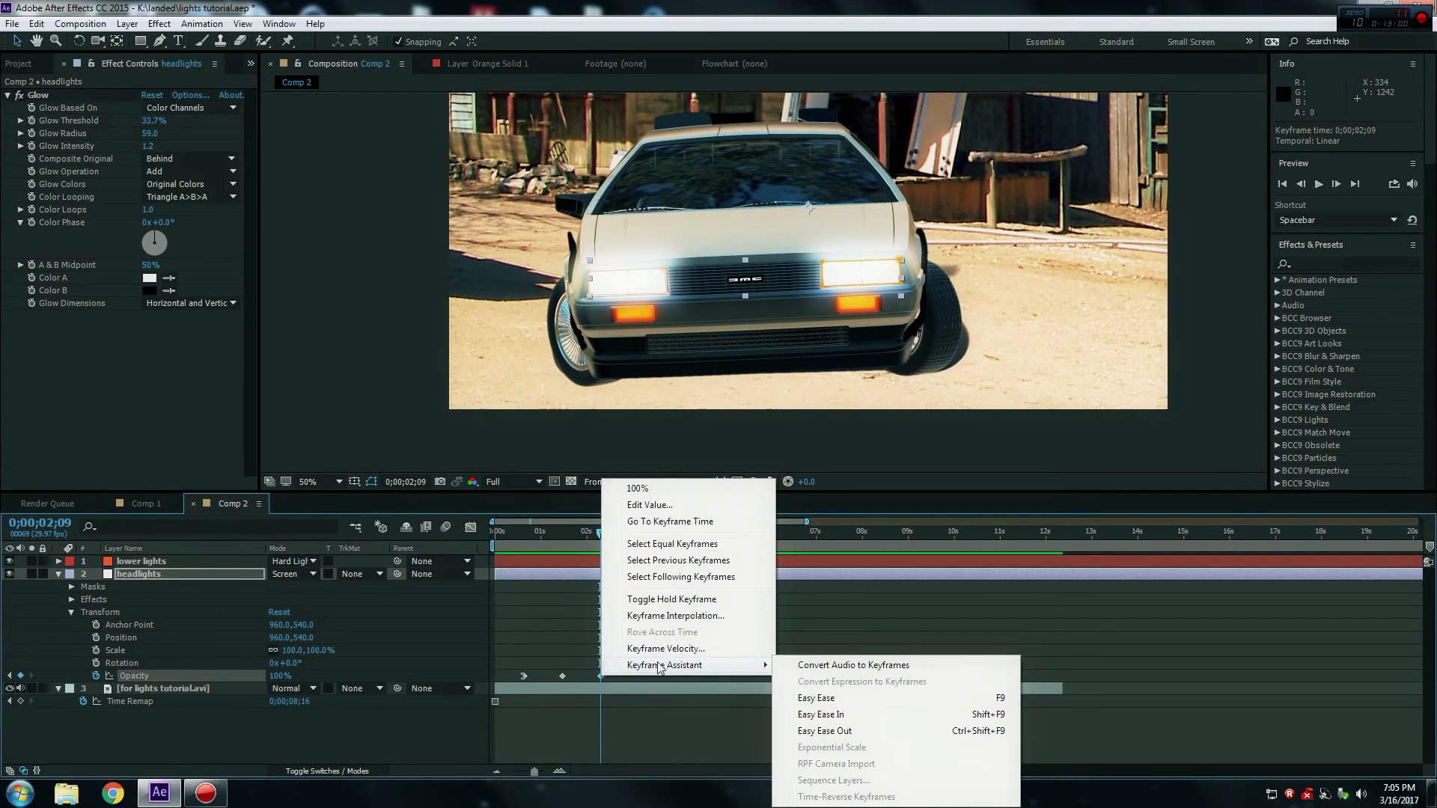
pyautogui.click(825, 731)
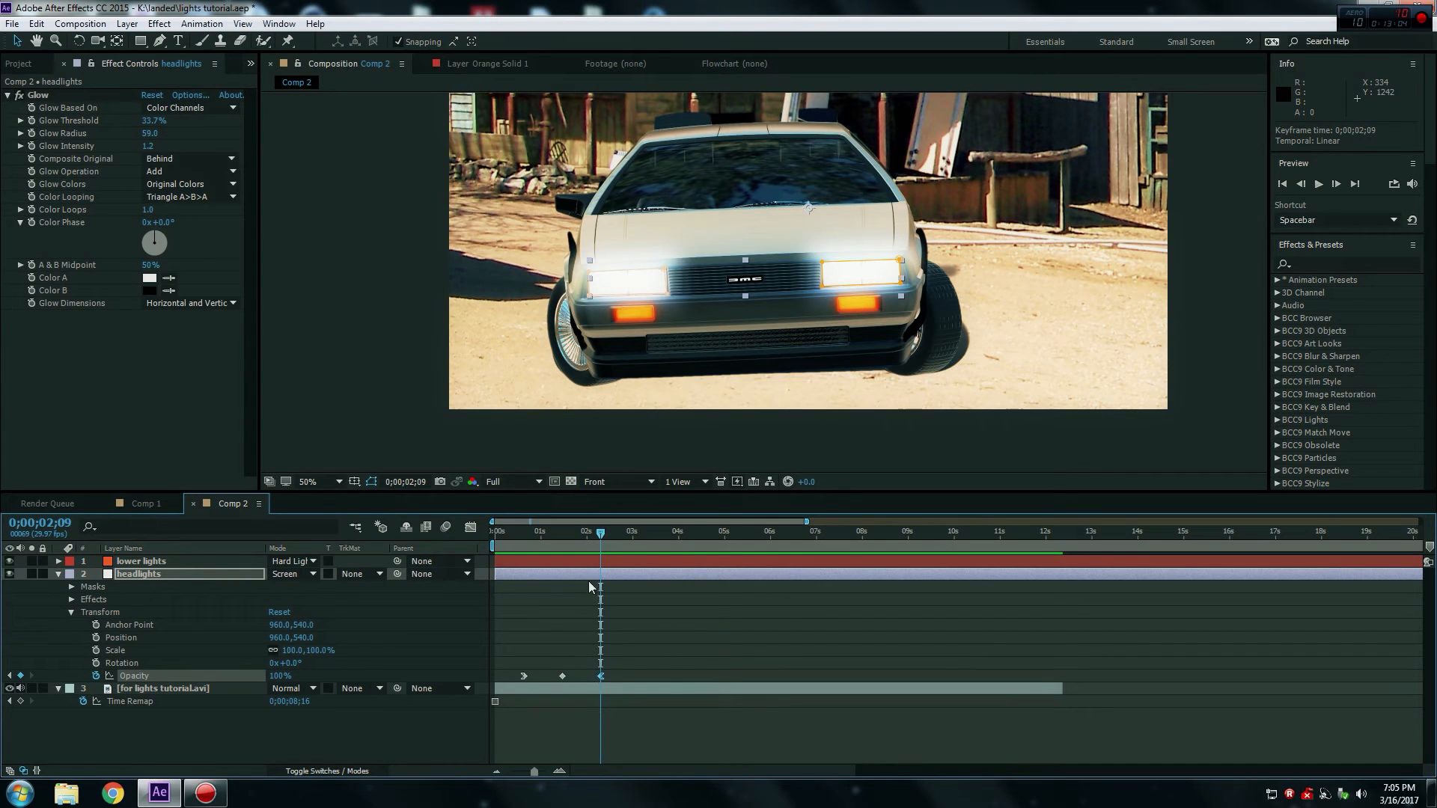
# Move the headlights layer's first opacity keyframe to about 0;00;00;27 and the last one to 0;00;02;00.
pyautogui.moveTo(601, 533); pyautogui.dragTo(561, 680)
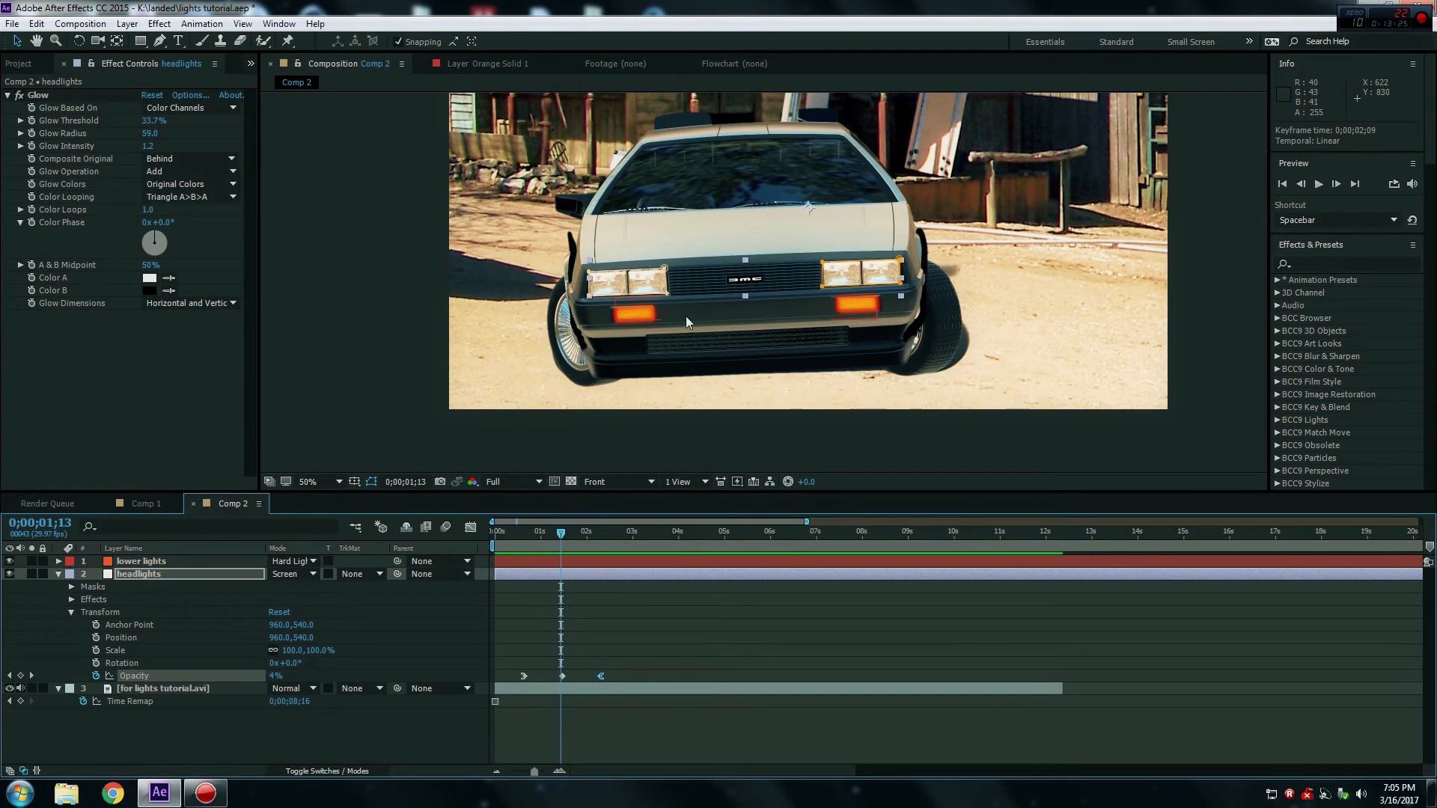
pyautogui.moveTo(575, 532); pyautogui.dragTo(518, 593)
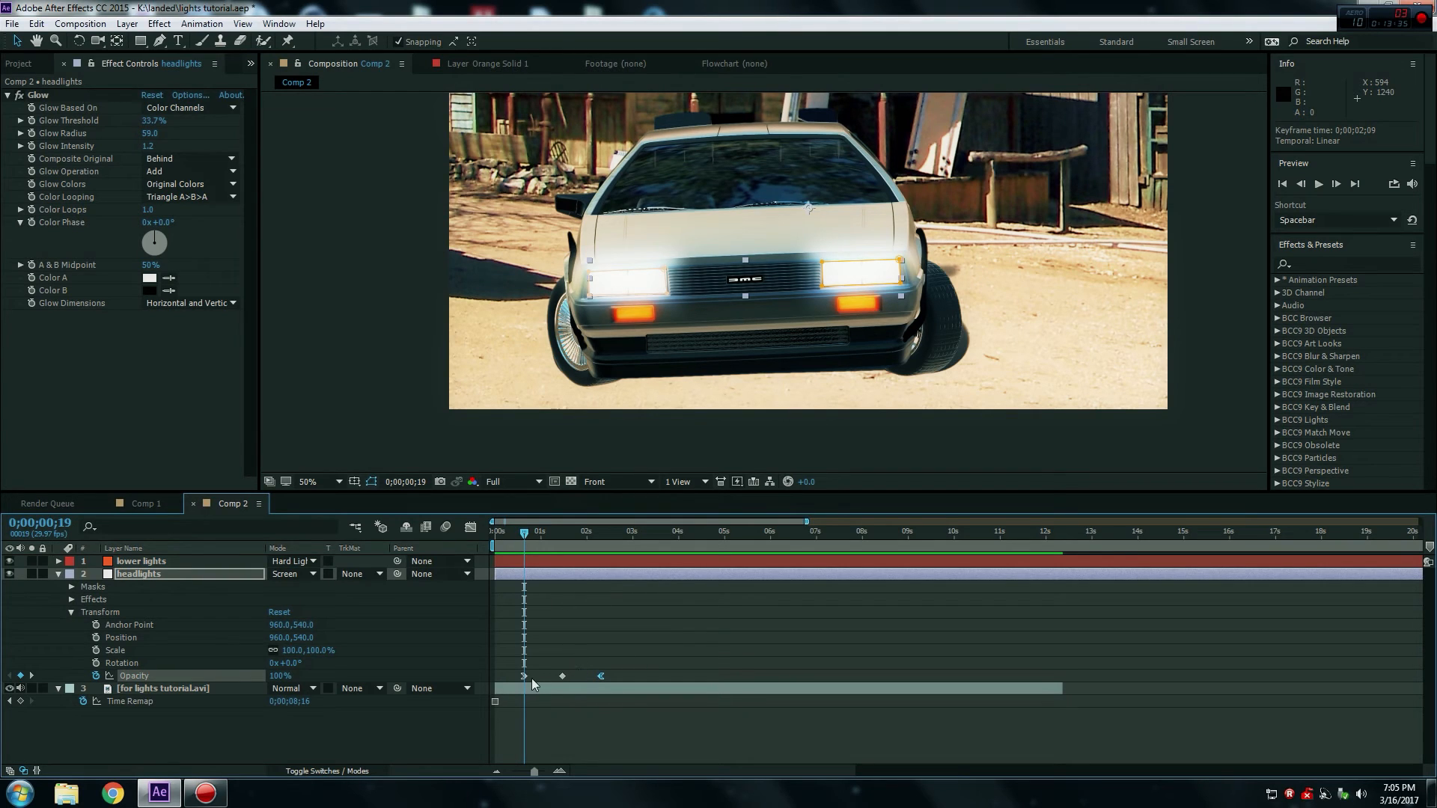
pyautogui.moveTo(524, 676); pyautogui.dragTo(587, 677)
pyautogui.moveTo(525, 533); pyautogui.dragTo(521, 533)
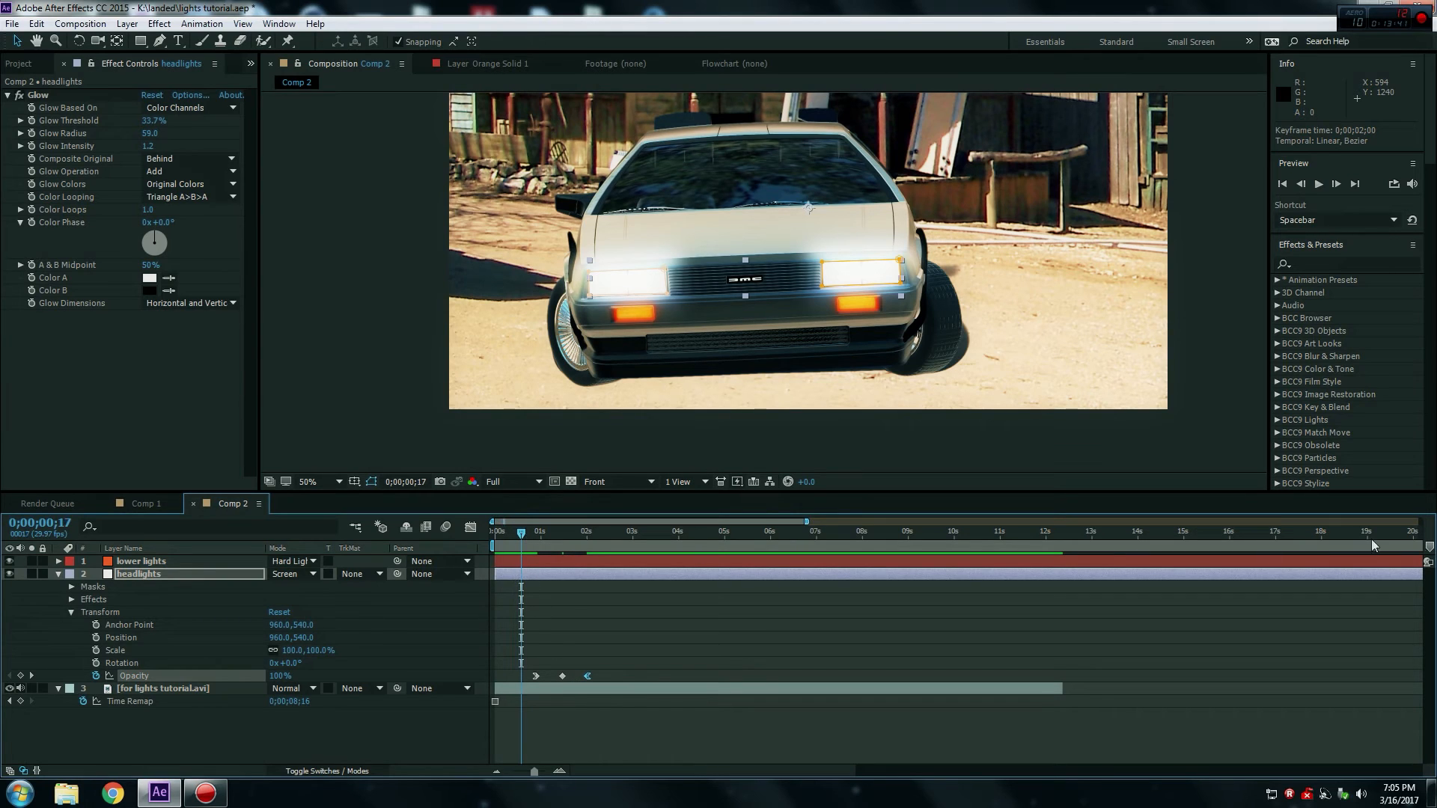
# Shorten the work area to end at 0;00;02;25 and preview the headlight animation.
pyautogui.moveTo(533, 771); pyautogui.dragTo(512, 771)
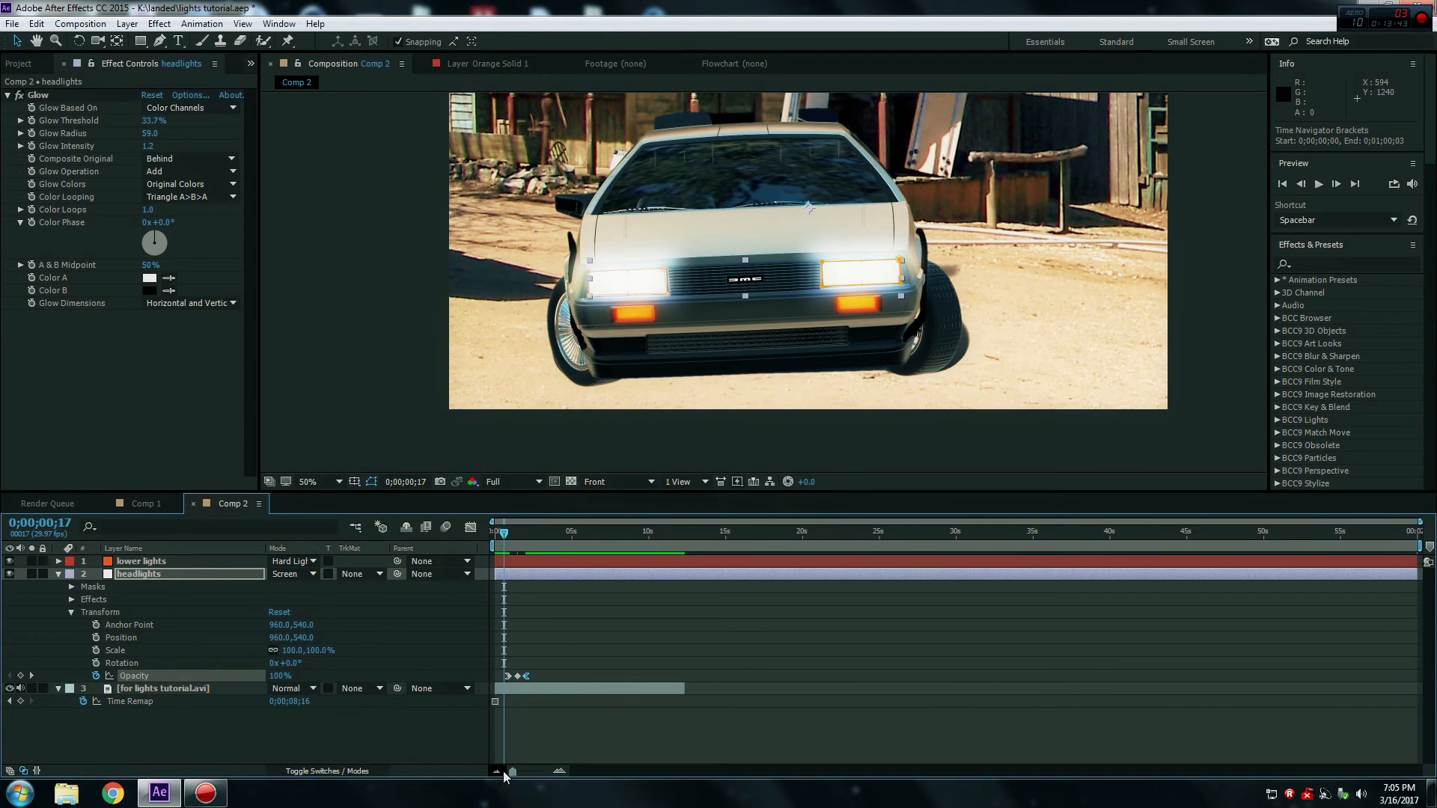
pyautogui.moveTo(1420, 546); pyautogui.dragTo(537, 579)
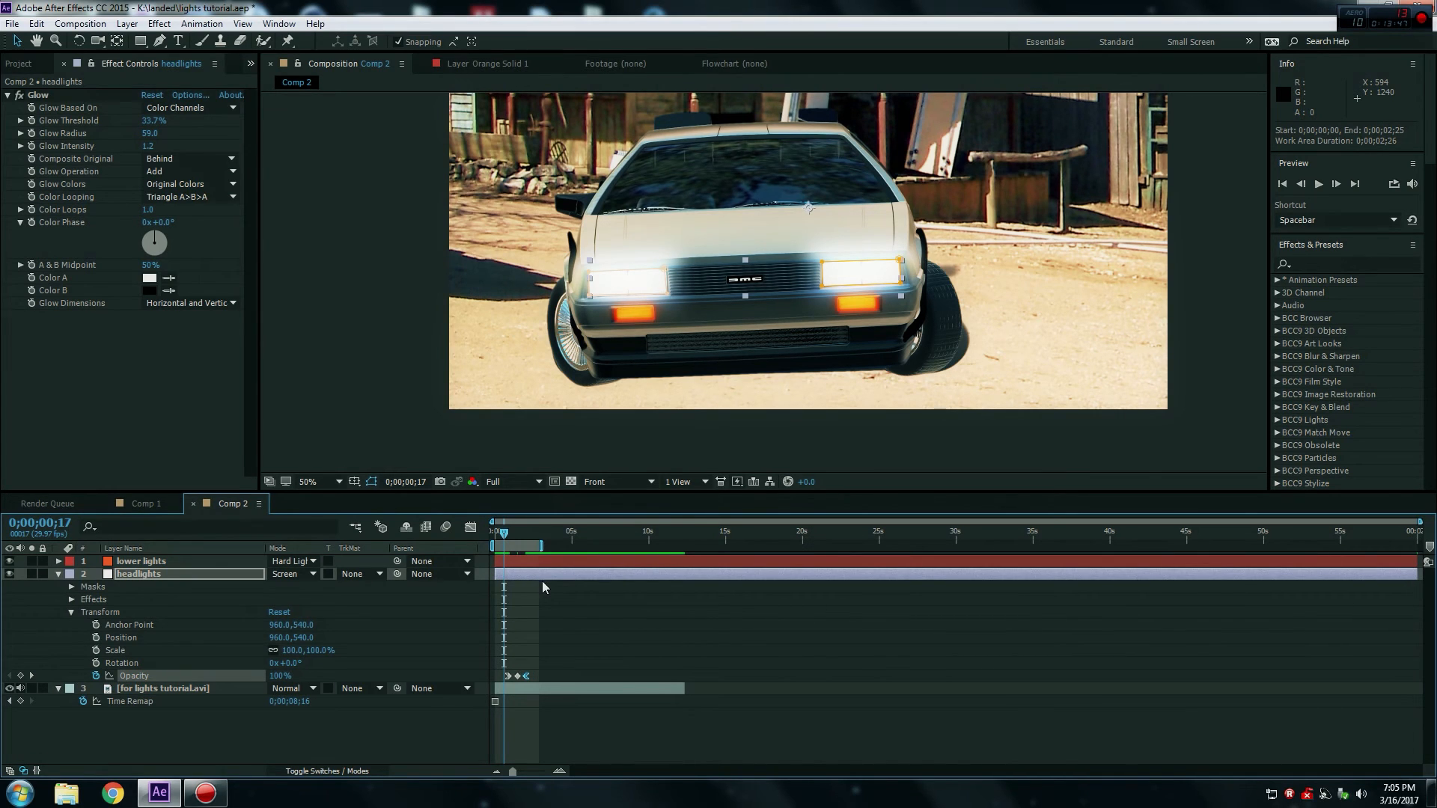
pyautogui.press('space')
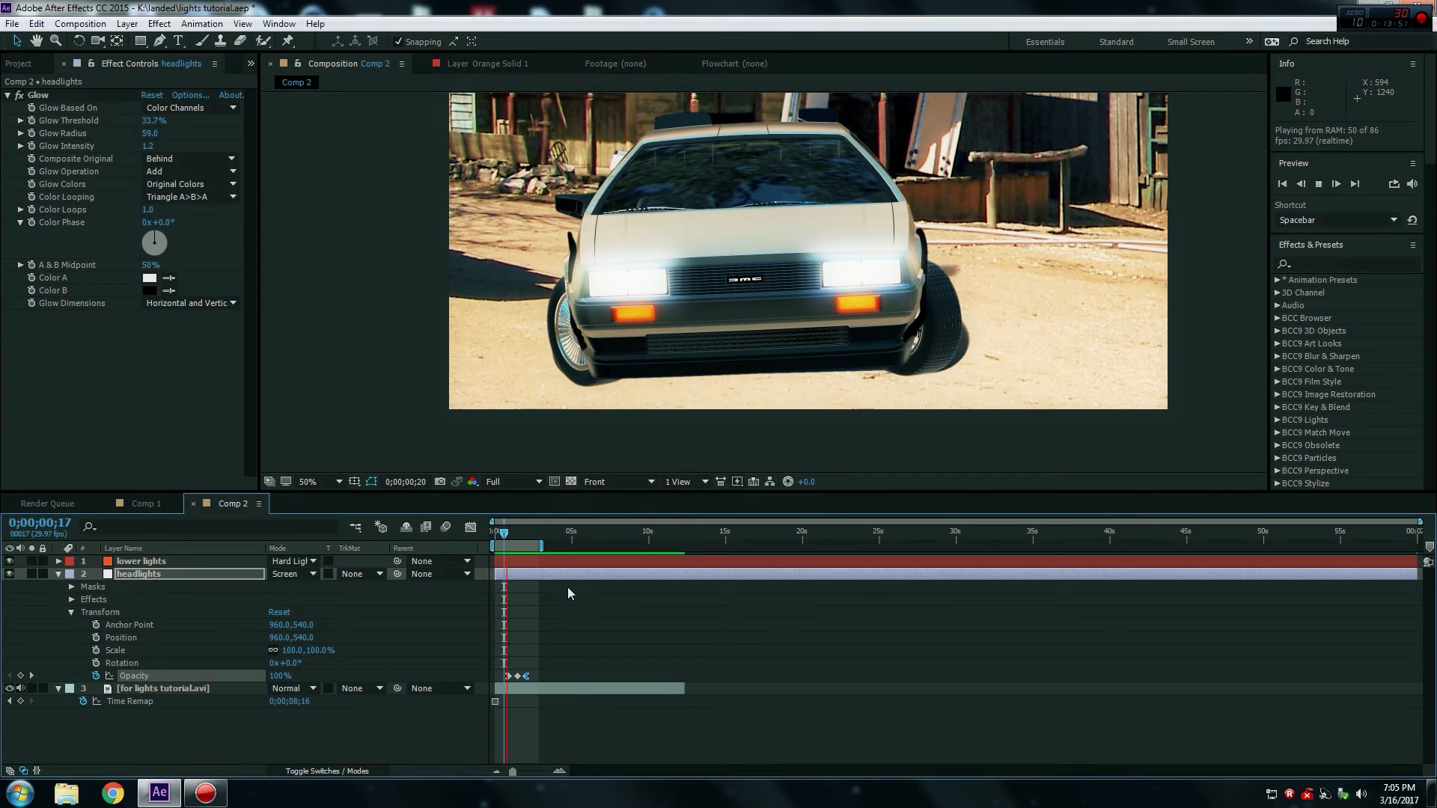
pyautogui.press('space')
# Move the headlights layer's first opacity keyframe to 0;00;01;02 and the last one to 0;00;01;27.
pyautogui.moveTo(514, 772); pyautogui.dragTo(538, 772)
pyautogui.moveTo(558, 676); pyautogui.dragTo(567, 677)
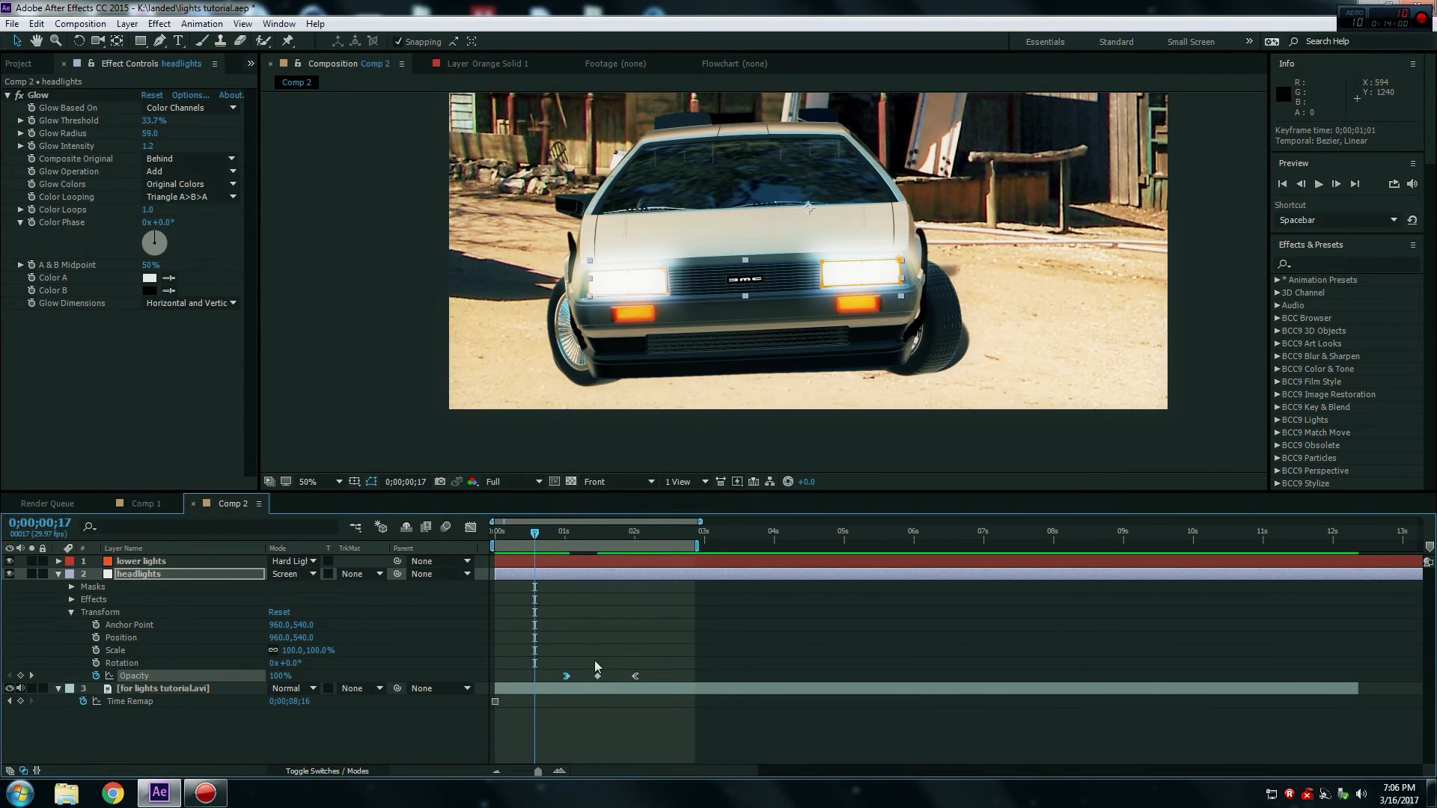
pyautogui.moveTo(538, 772); pyautogui.dragTo(544, 774)
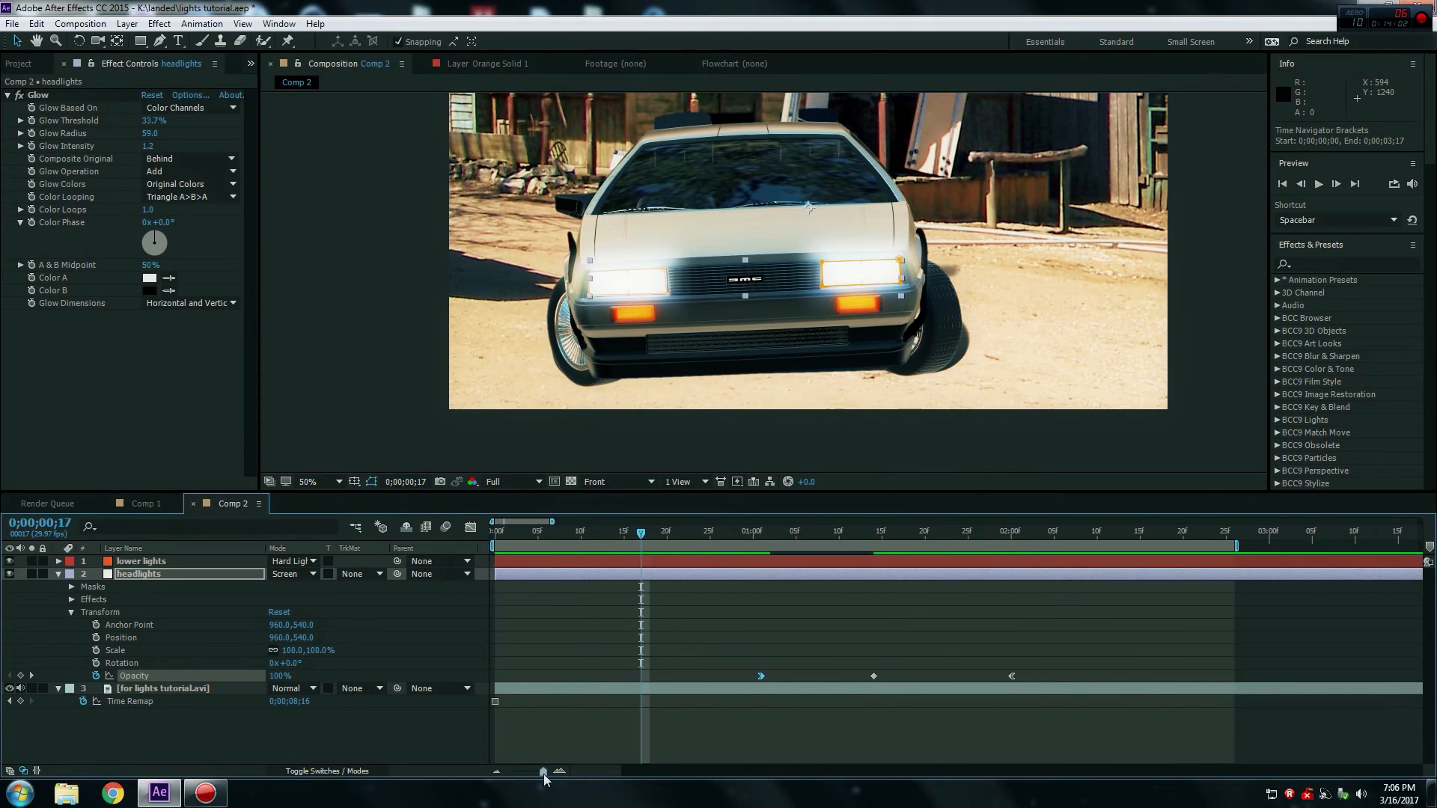
pyautogui.moveTo(1011, 677); pyautogui.dragTo(985, 679)
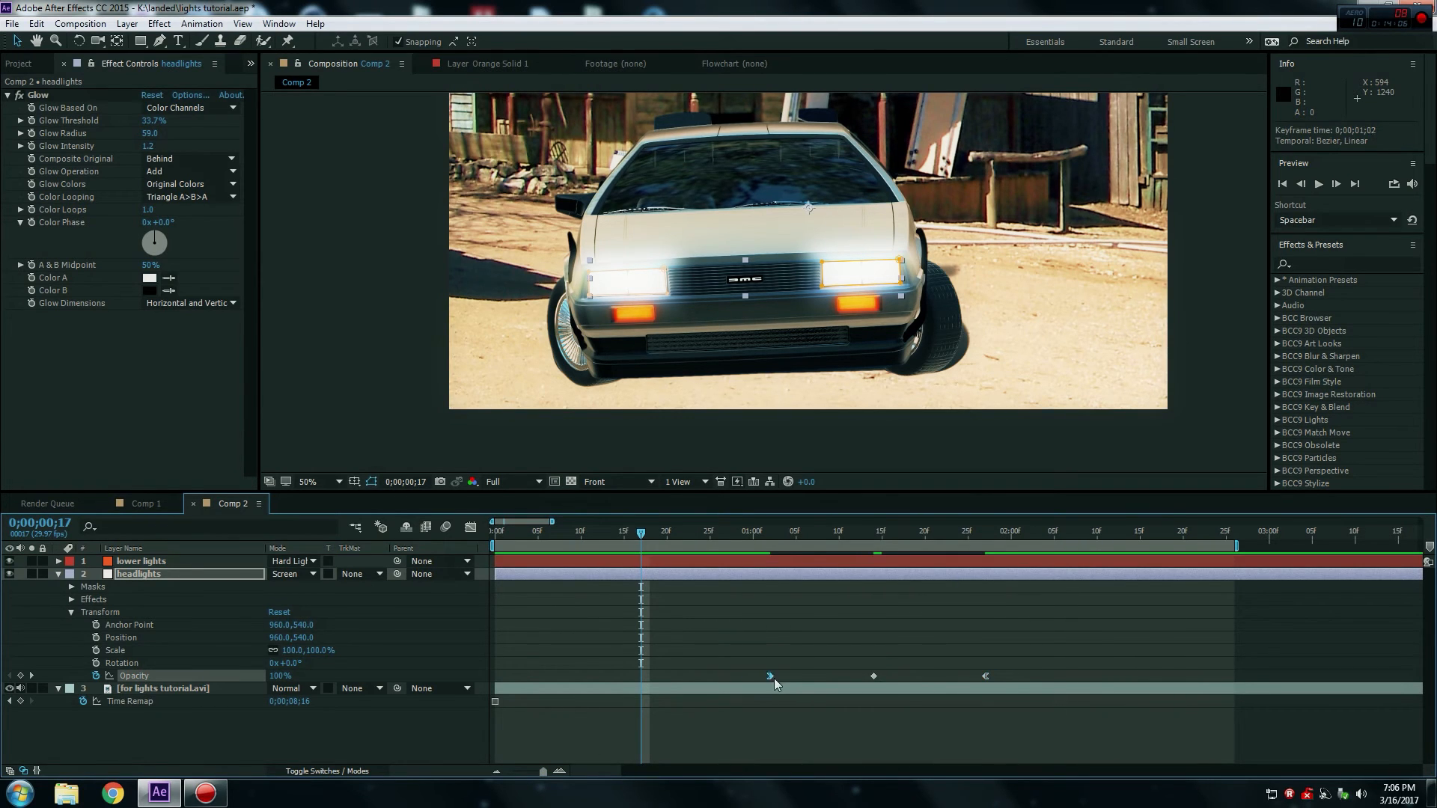
pyautogui.click(957, 573)
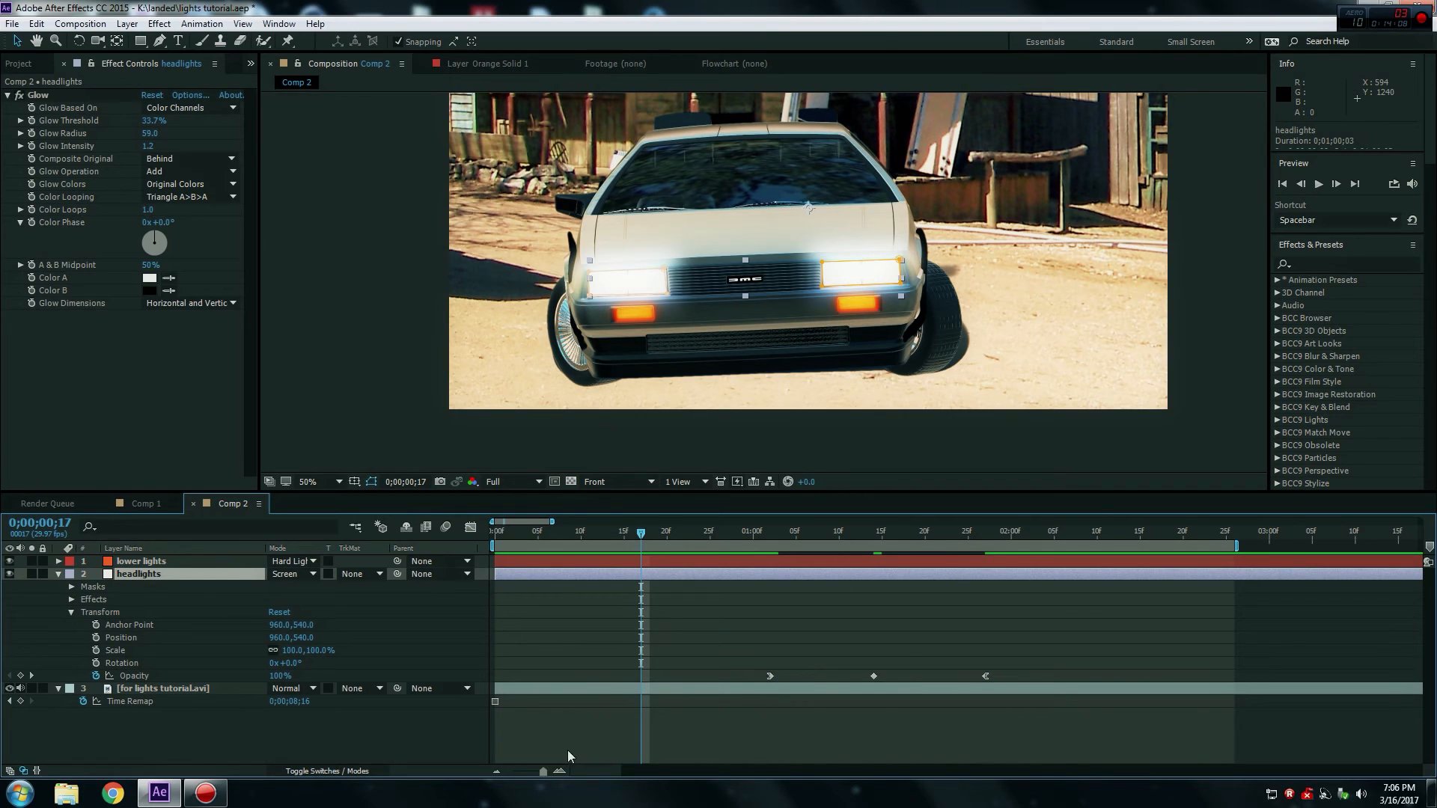
# Add the expression loopOutDuration(type = "cycle", duration = 0) to the headlights layer's Opacity.
pyautogui.moveTo(543, 772); pyautogui.dragTo(538, 771)
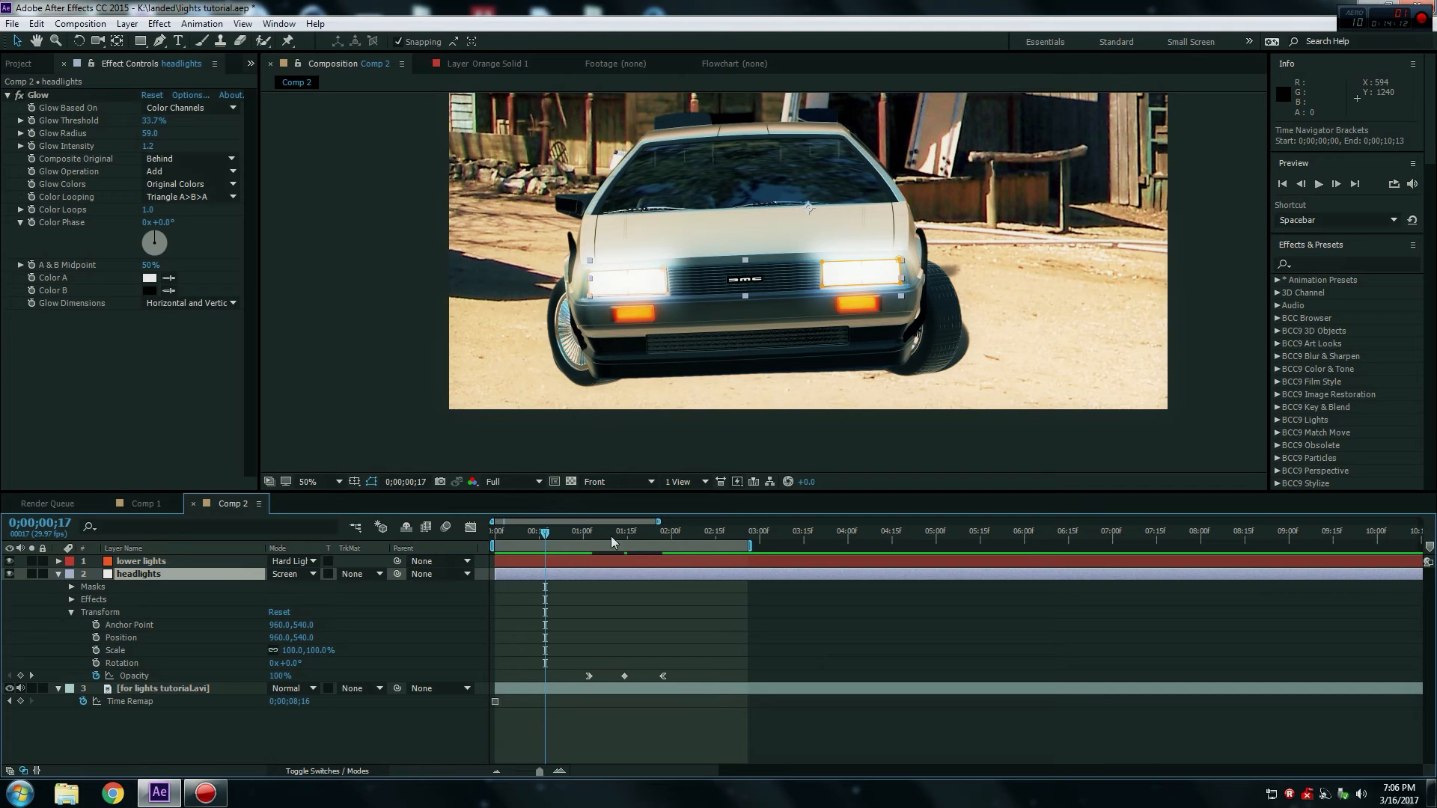
pyautogui.moveTo(617, 536); pyautogui.dragTo(662, 536)
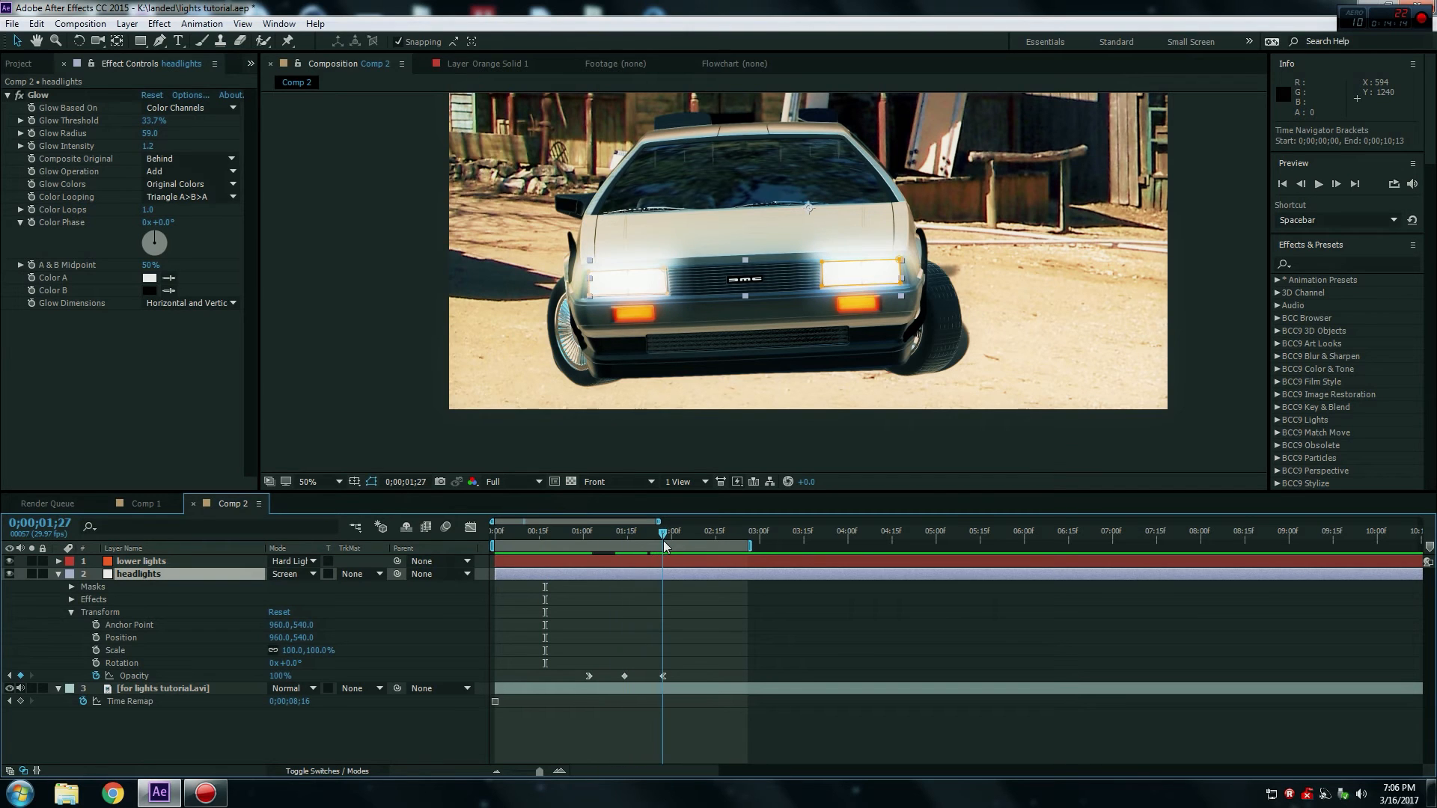
pyautogui.click(663, 676)
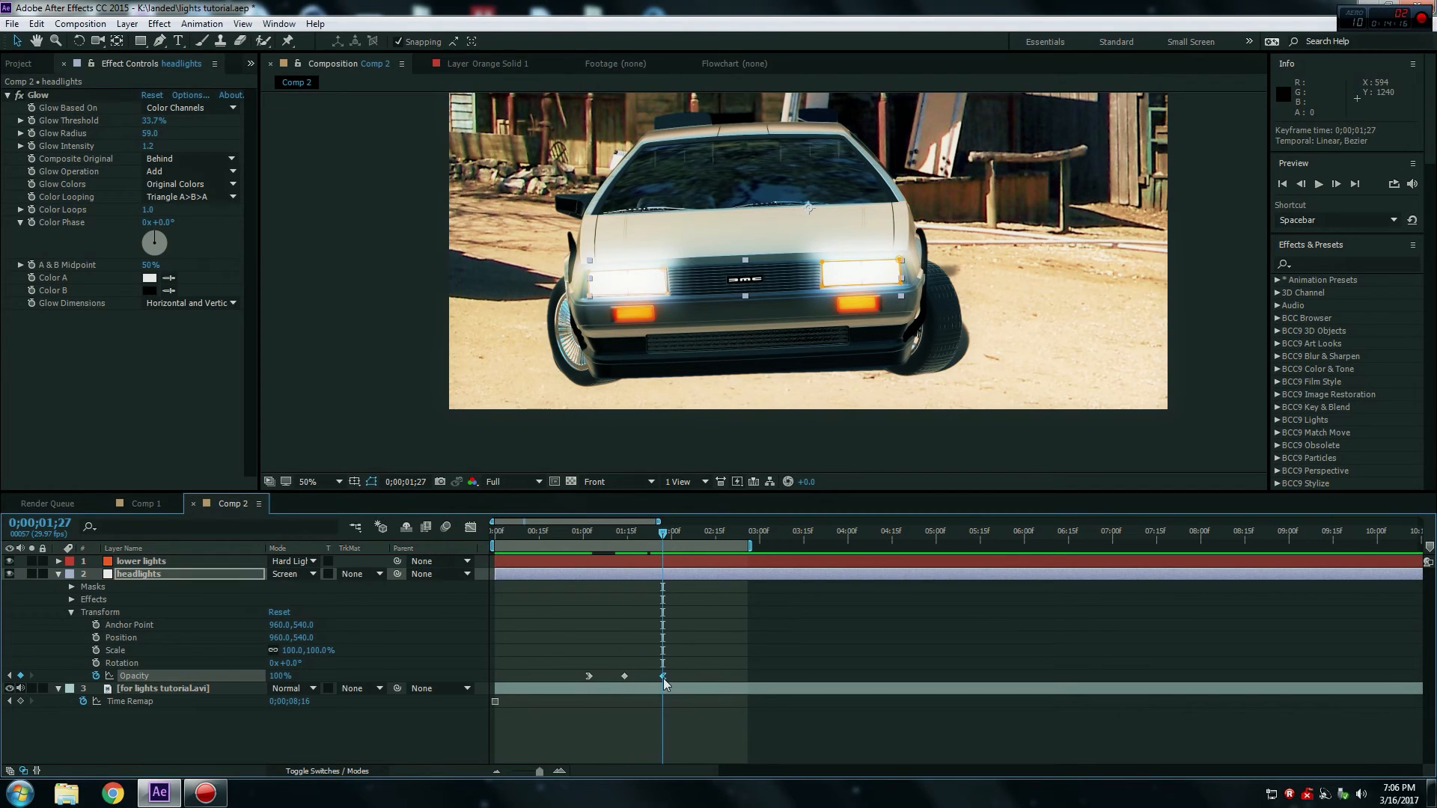
pyautogui.keyDown('alt'); pyautogui.click(96, 676); pyautogui.keyUp('alt')
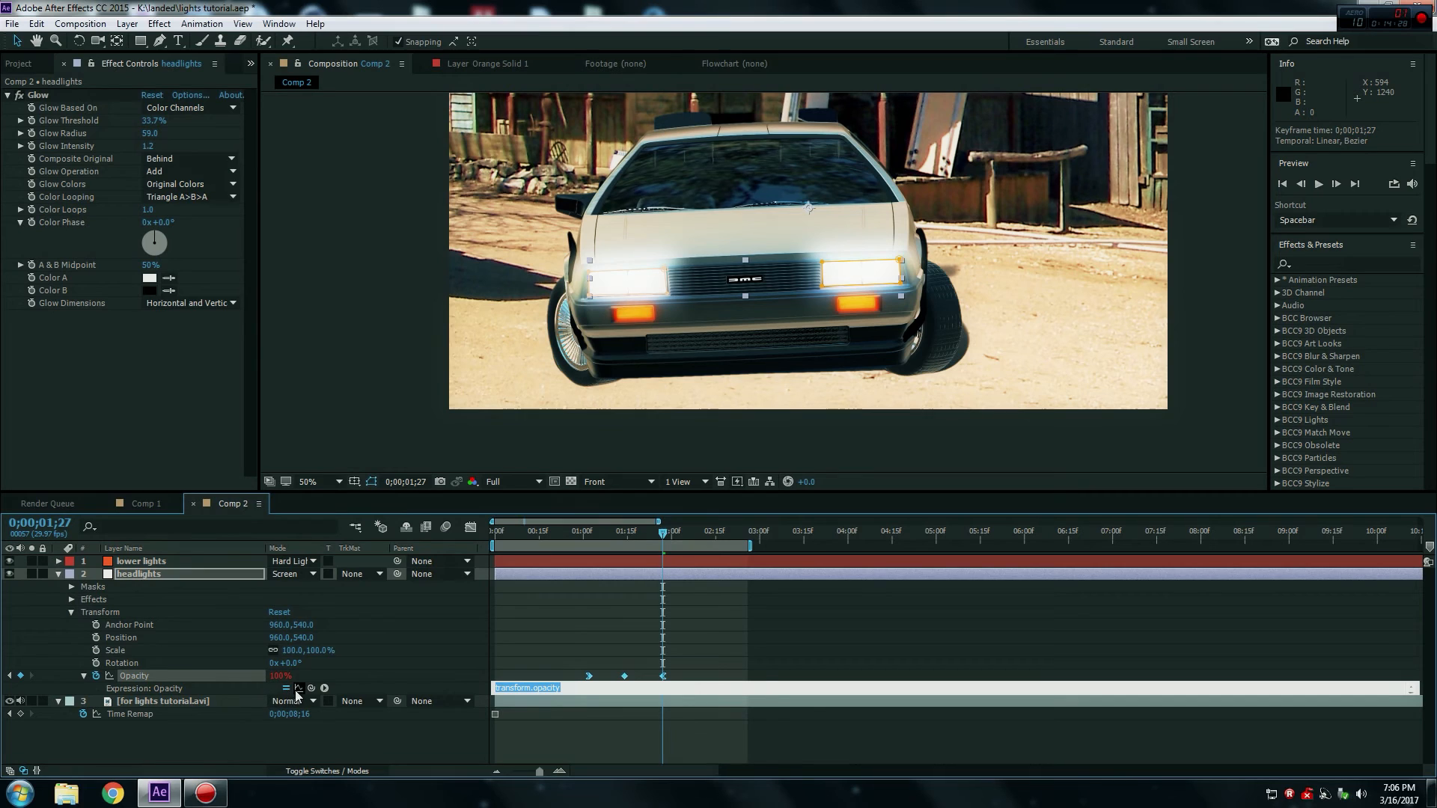
pyautogui.click(324, 688)
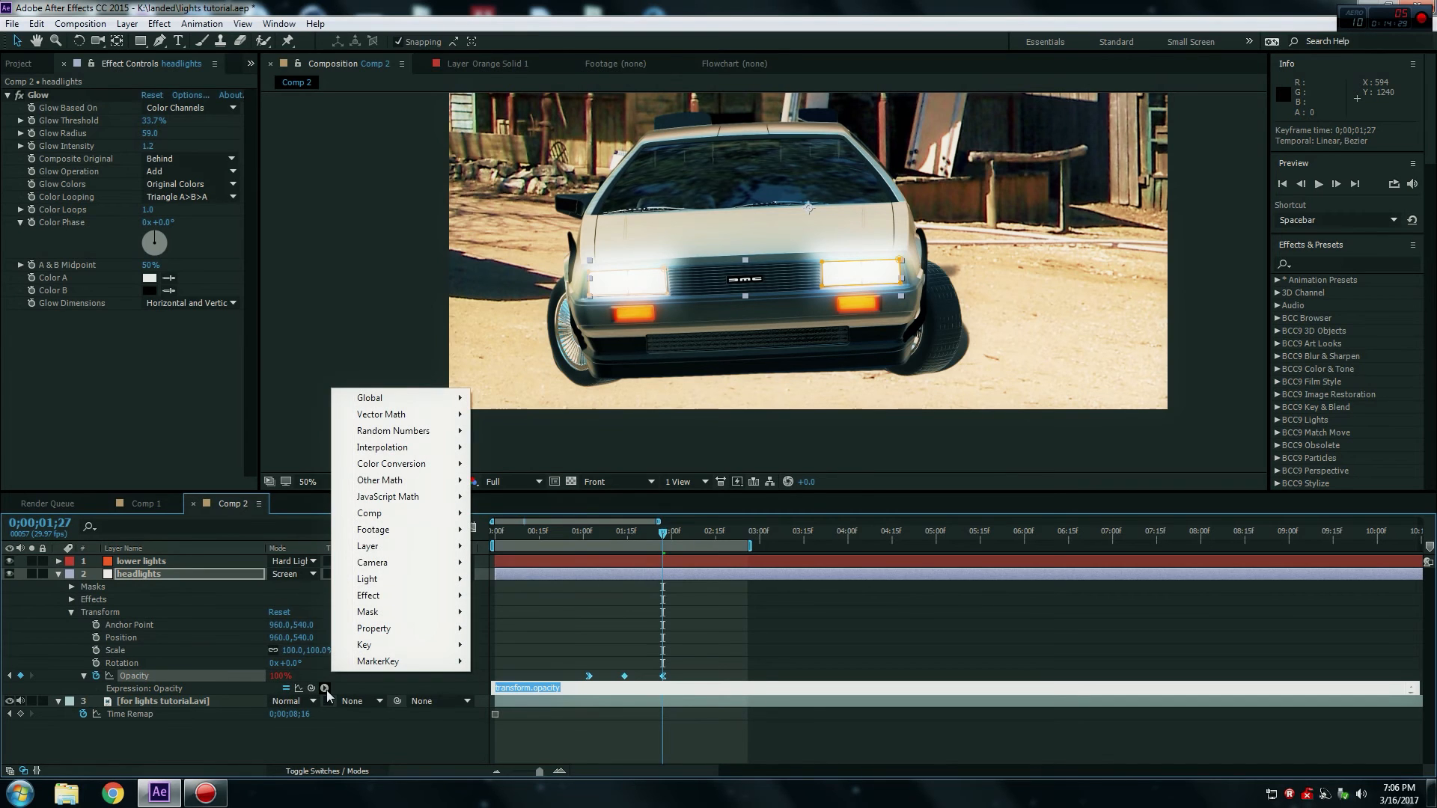
pyautogui.moveTo(385, 629)
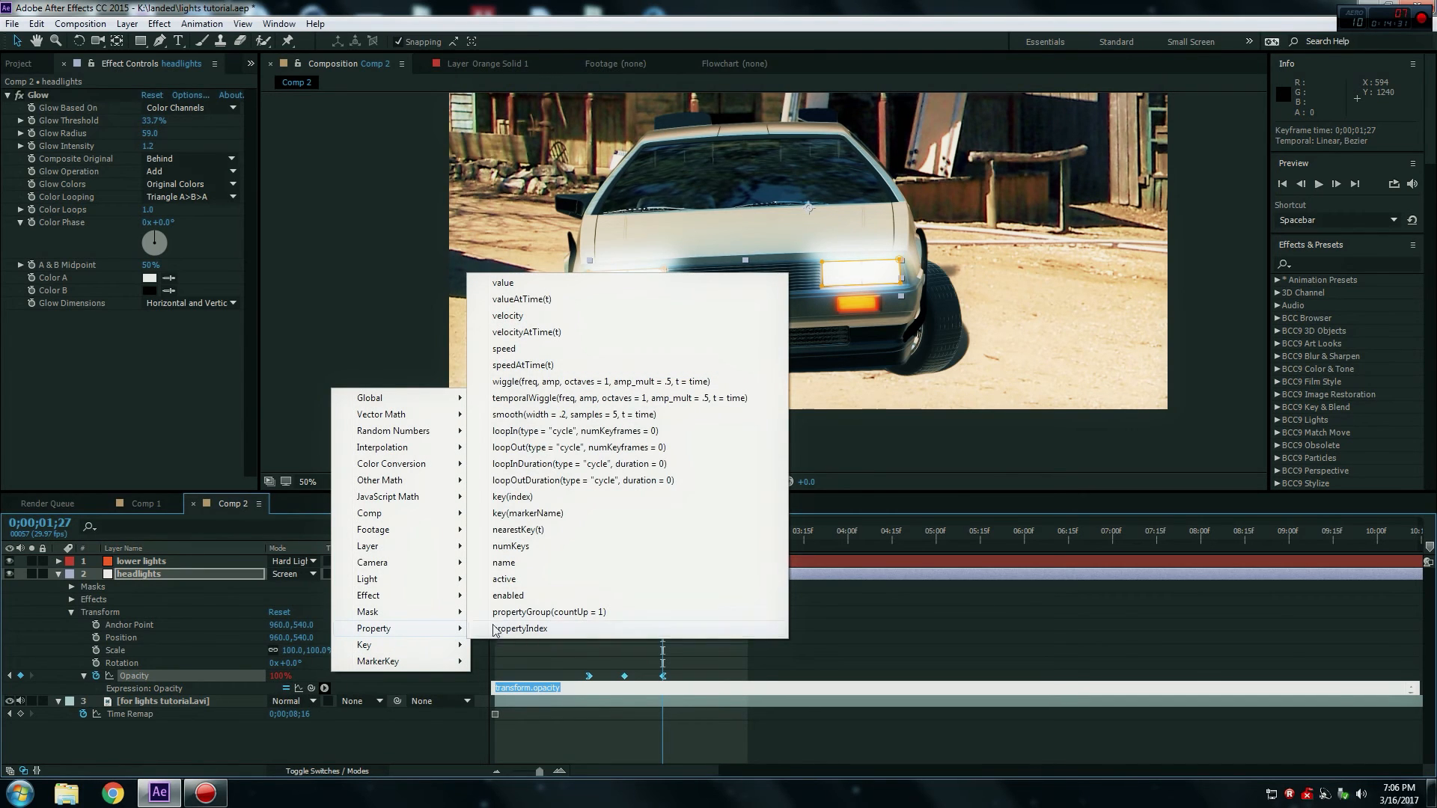
pyautogui.click(605, 485)
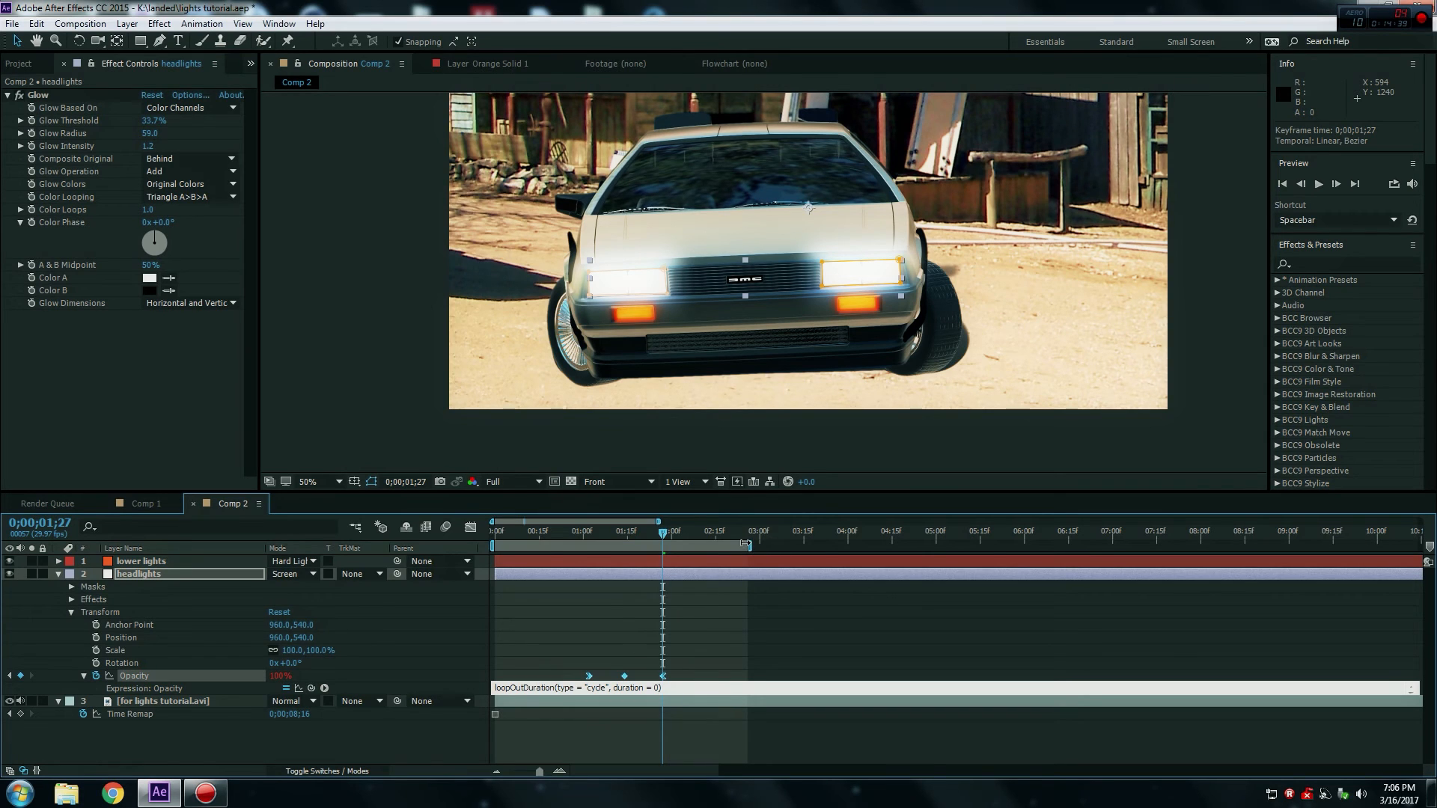
# Extend the work area to end at about 0;00;03;11 and preview the looping headlights.
pyautogui.moveTo(751, 544); pyautogui.dragTo(792, 544)
pyautogui.press('space')
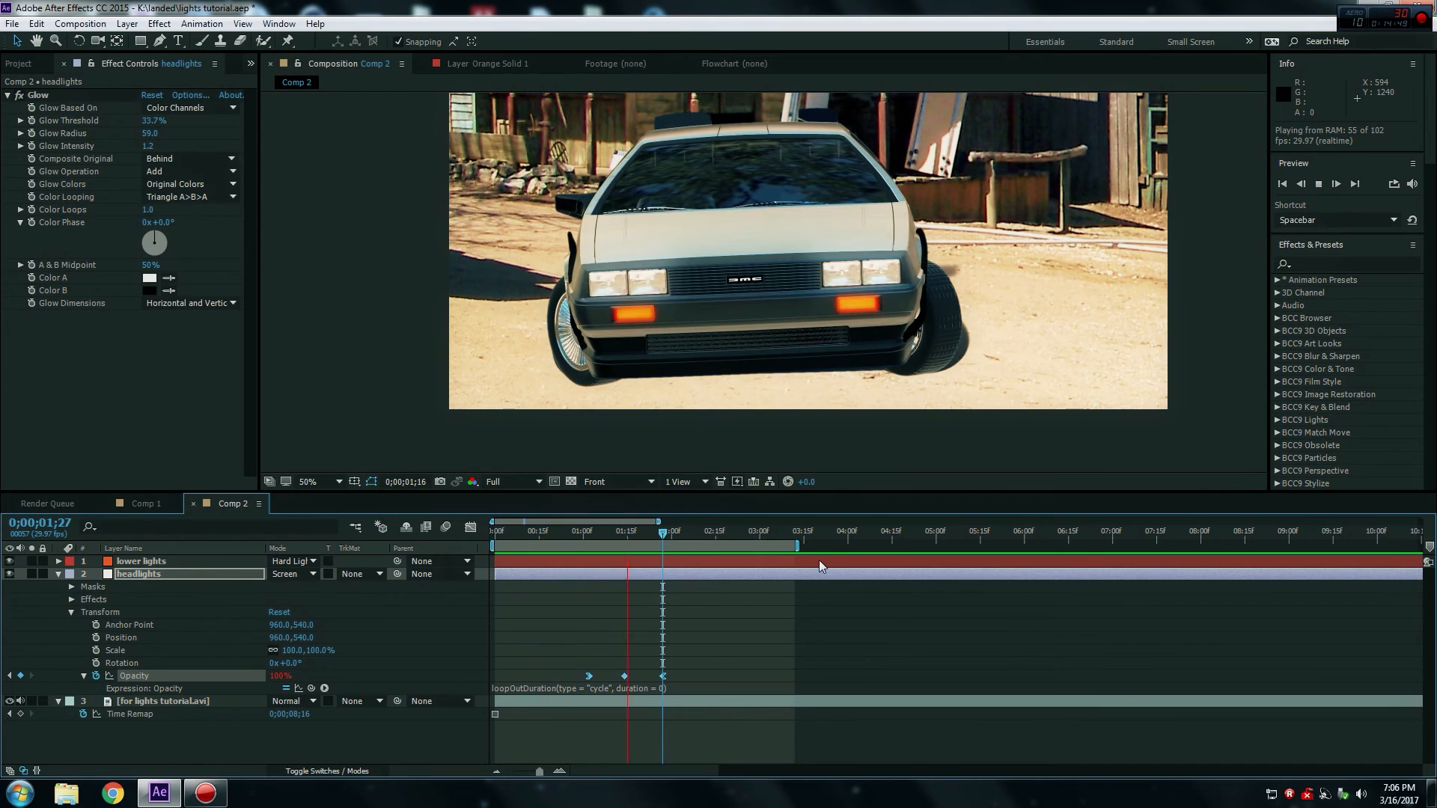
pyautogui.click(606, 534)
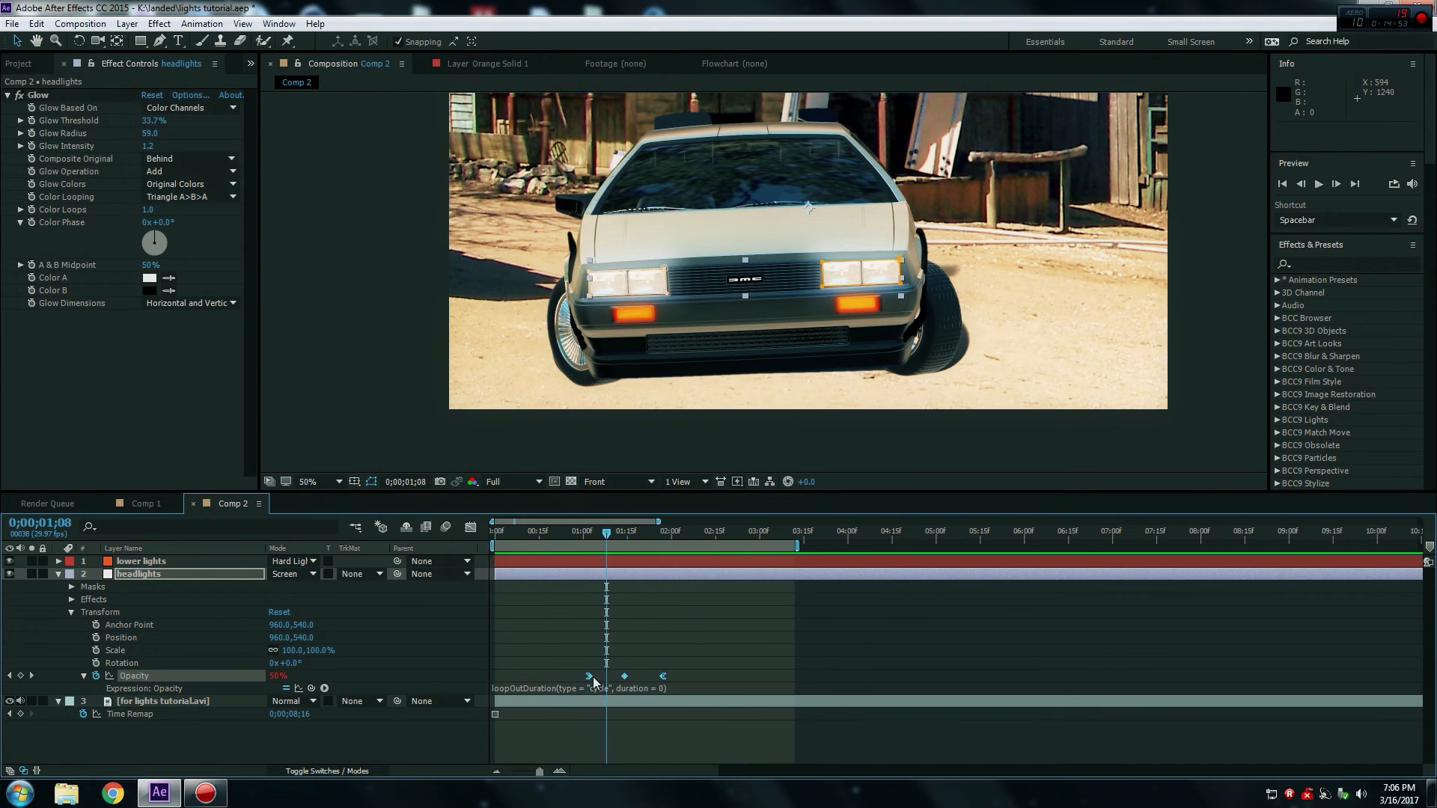
# Move the first opacity keyframe to 0;00;01;07 and the last to about 0;00;01;21, previewing the faster flash.
pyautogui.click(609, 653)
pyautogui.moveTo(589, 675); pyautogui.dragTo(641, 681)
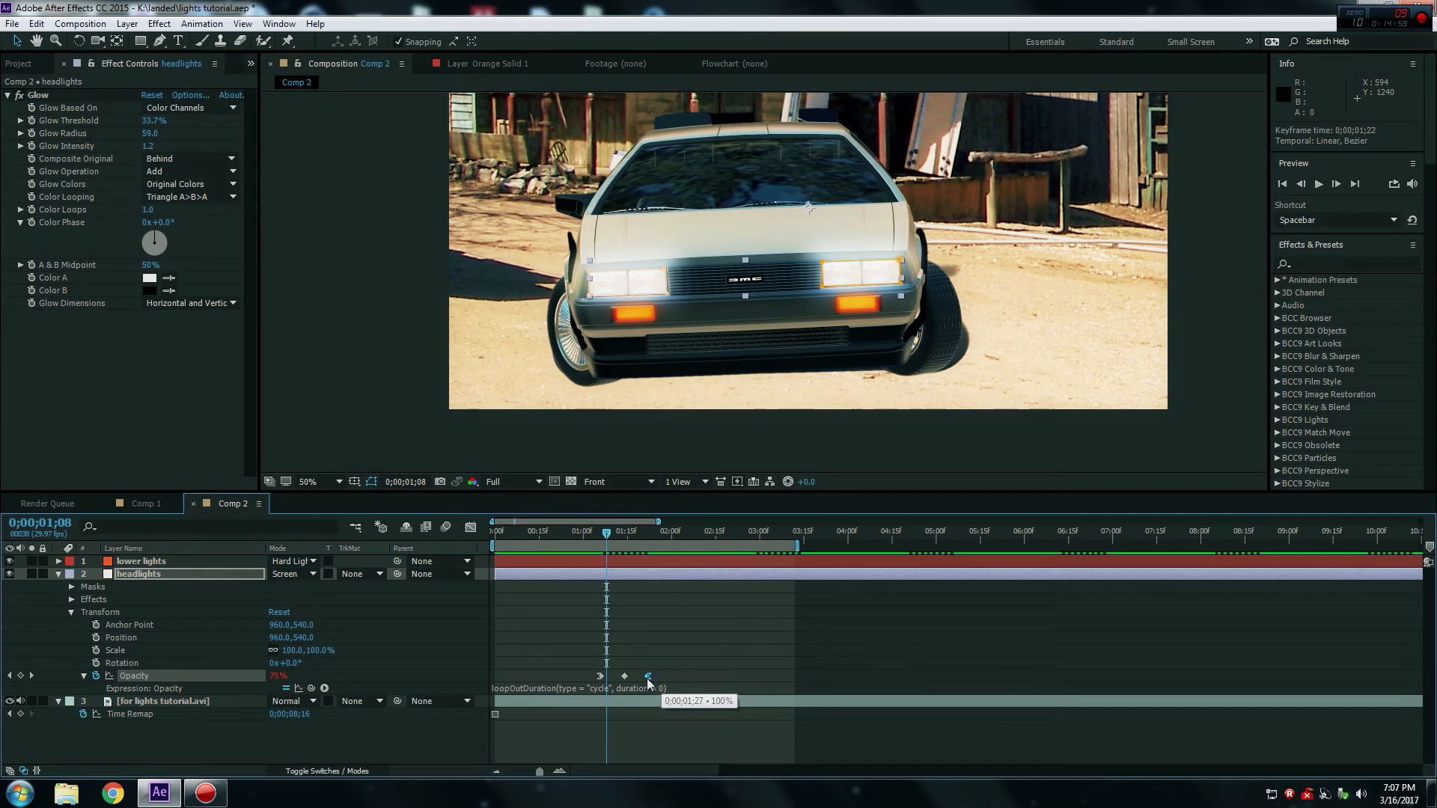
pyautogui.moveTo(601, 676); pyautogui.dragTo(604, 677)
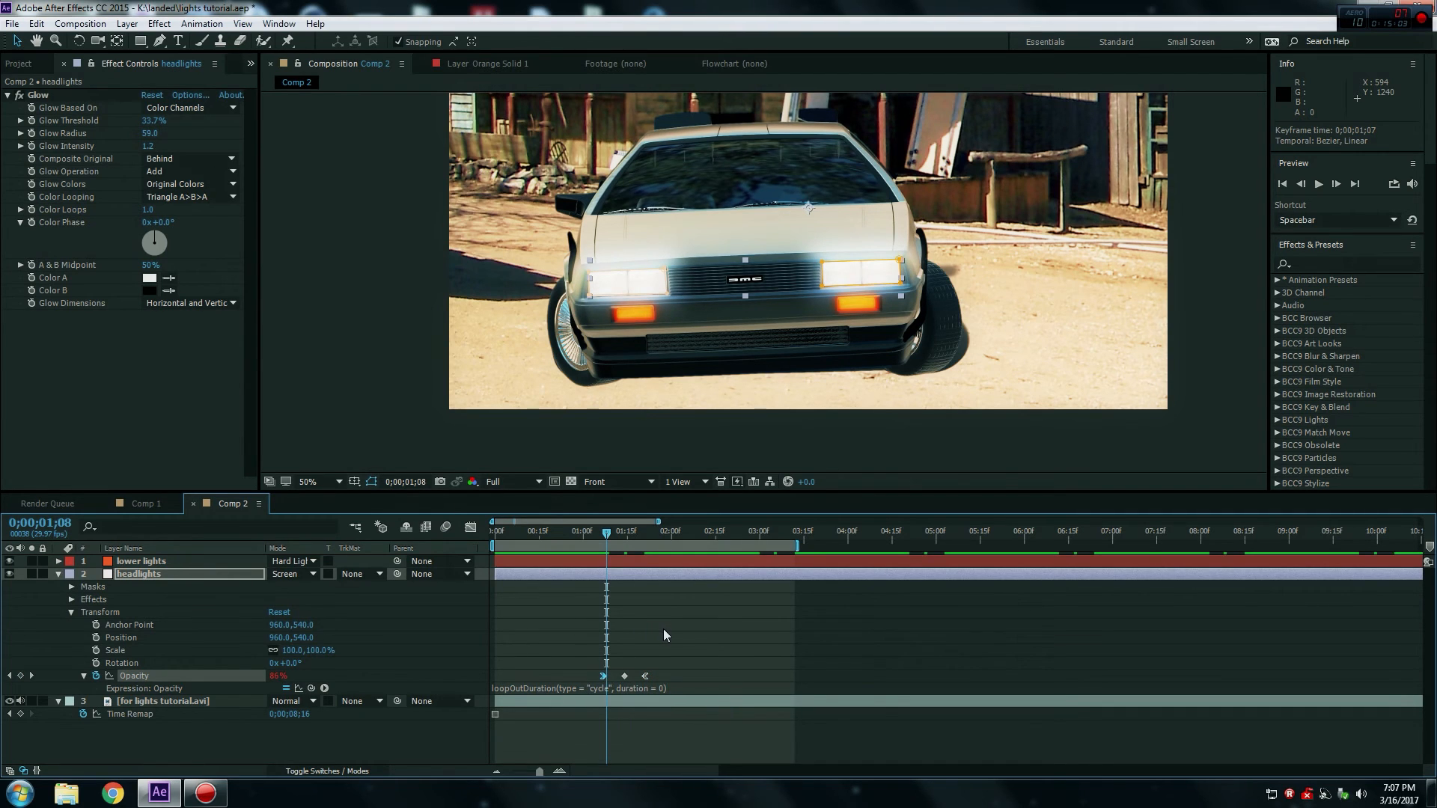
pyautogui.press('space')
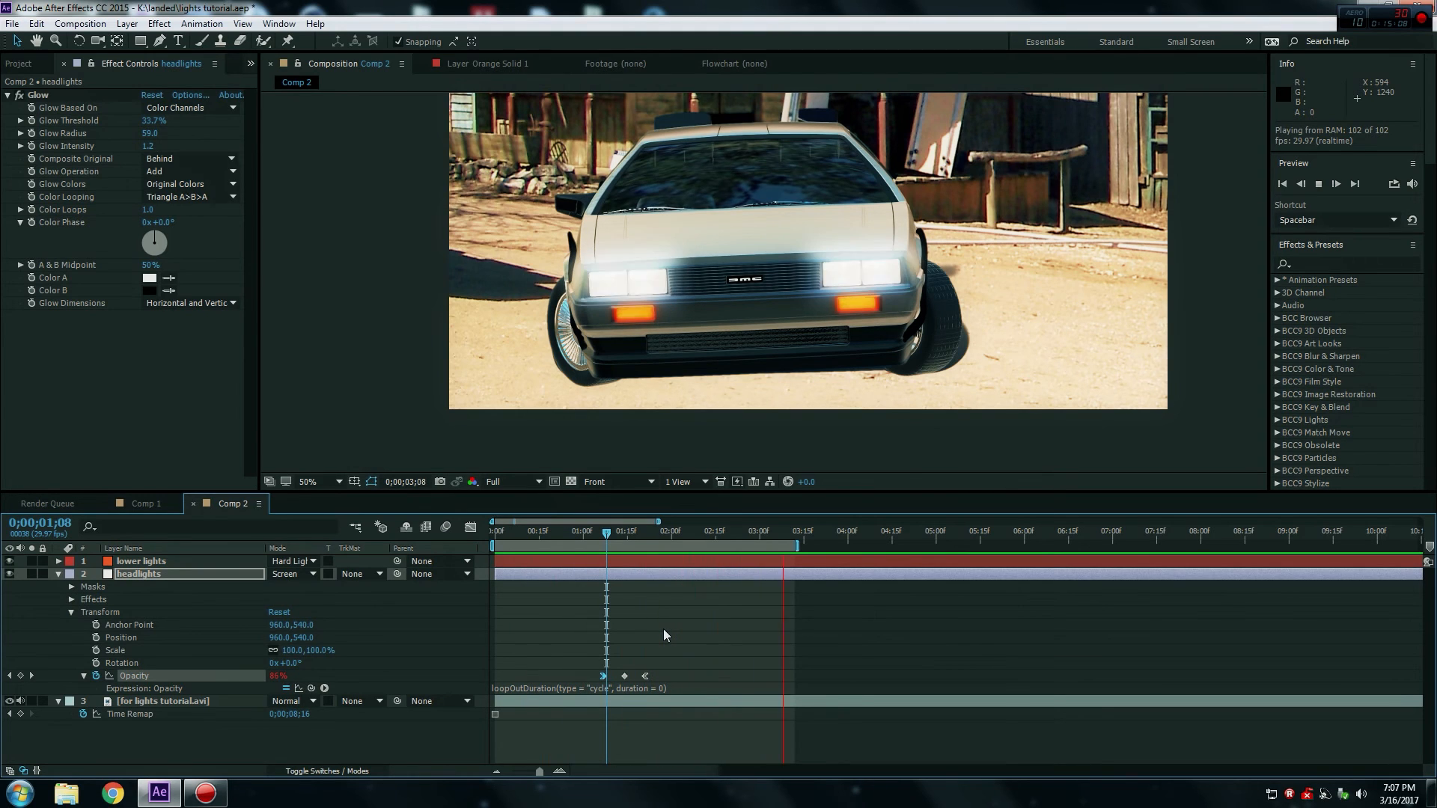
pyautogui.click(607, 534)
# Move the first opacity keyframe to about 0;00;01;10 and the last to about 0;00;01;18, previewing the tighter loop.
pyautogui.moveTo(540, 772); pyautogui.dragTo(543, 772)
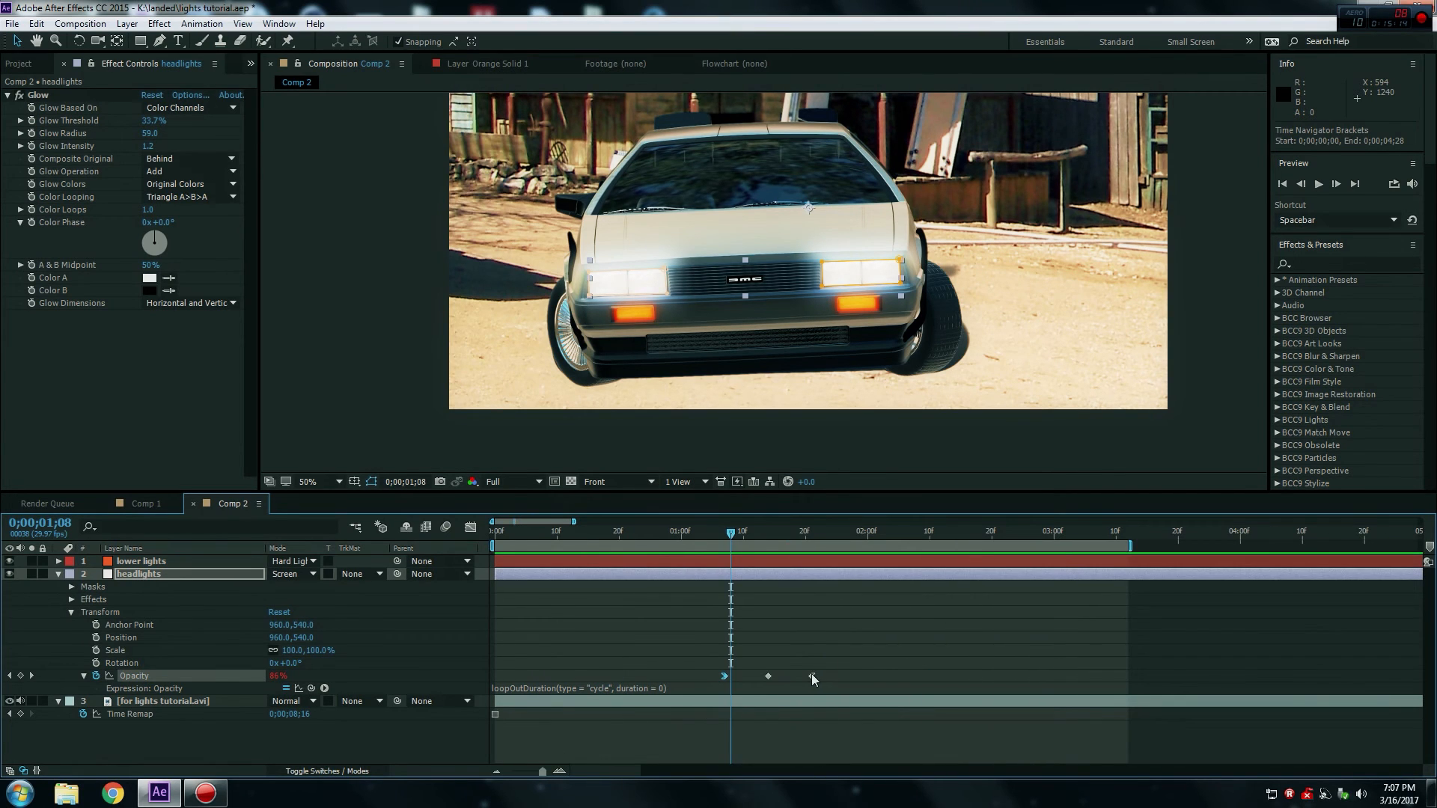
pyautogui.moveTo(813, 676); pyautogui.dragTo(746, 681)
pyautogui.press('space')
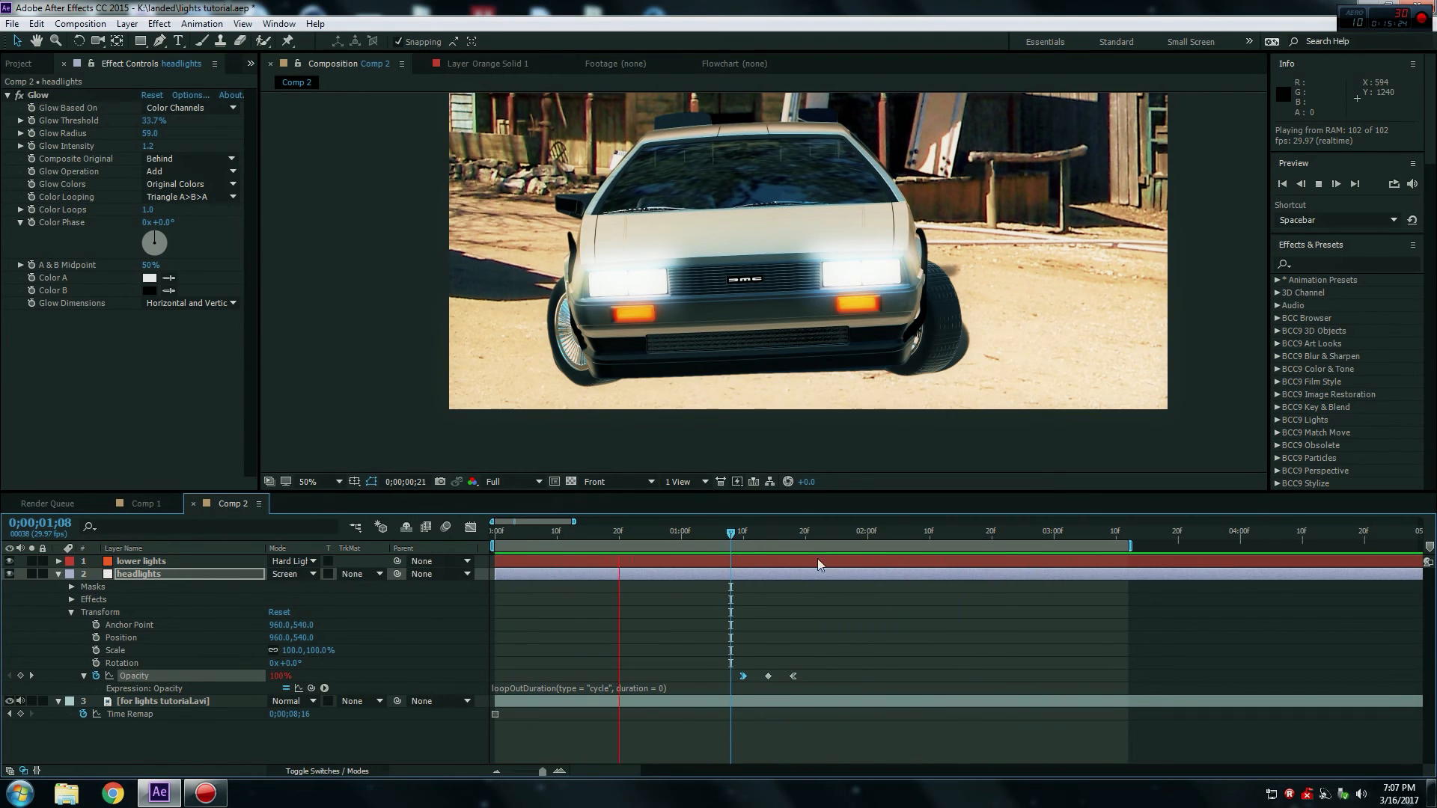
pyautogui.moveTo(756, 530); pyautogui.dragTo(750, 549)
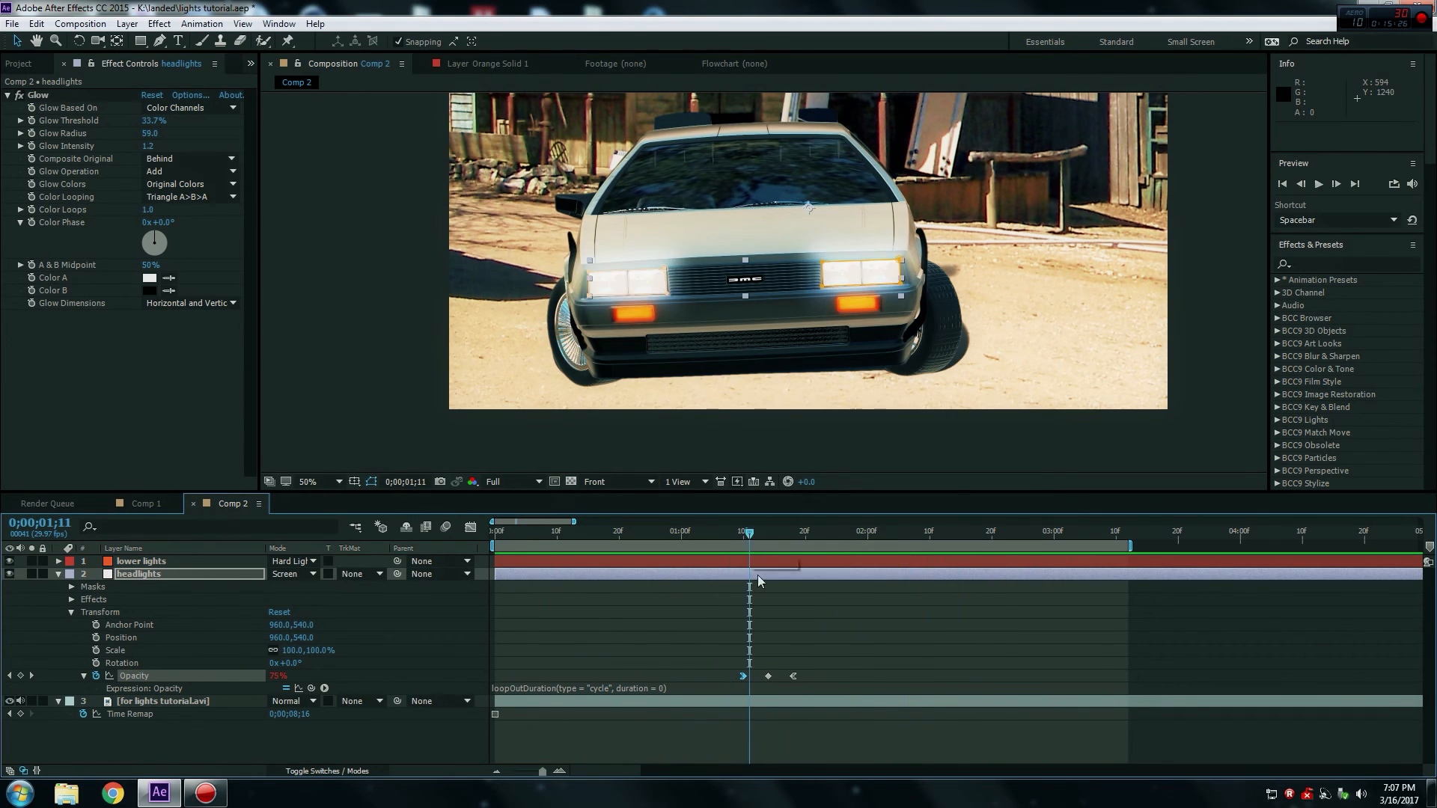
# Move the three headlight opacity keyframes together to the start of the timeline, with the last one at 0;00;00;09.
pyautogui.click(794, 676)
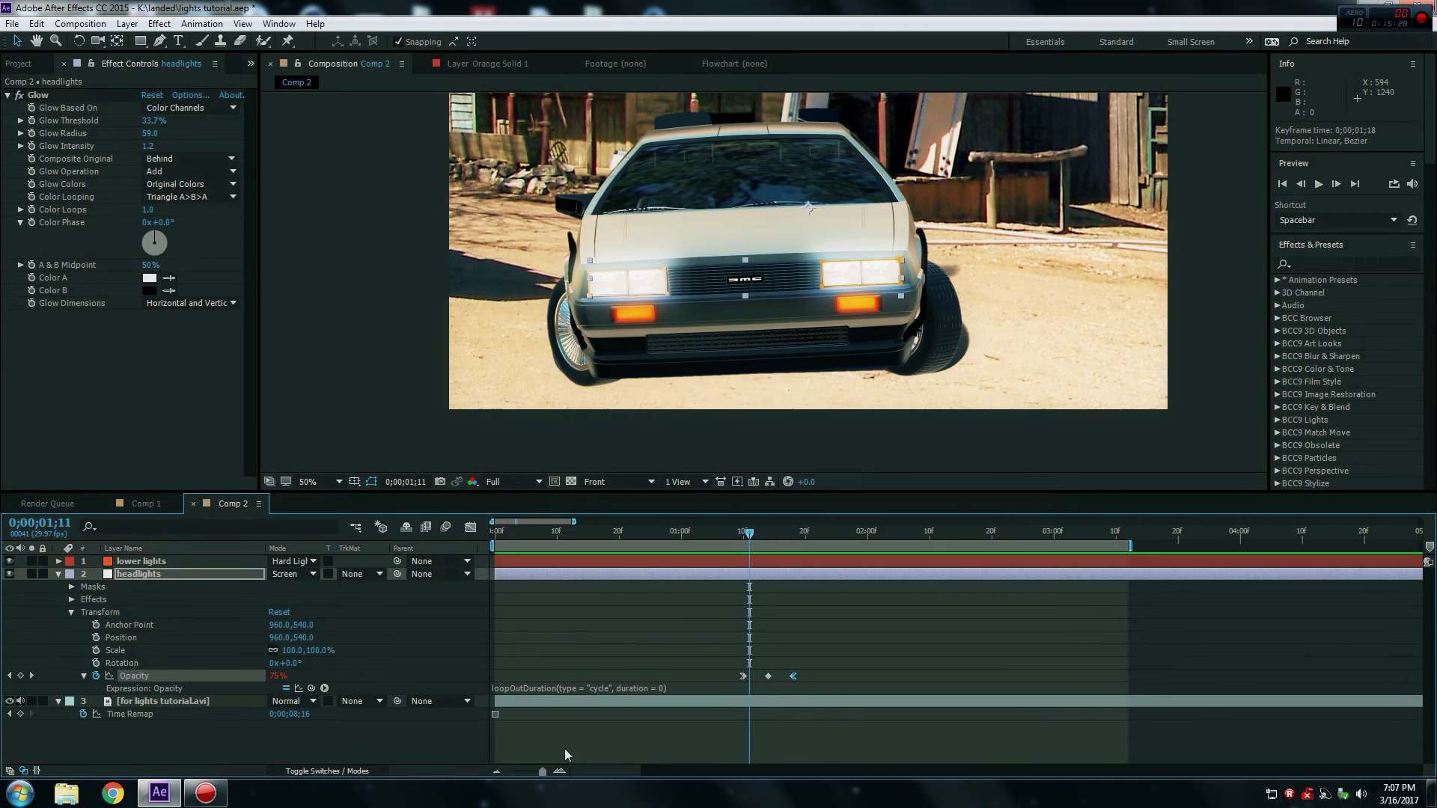
pyautogui.moveTo(541, 772); pyautogui.dragTo(540, 772)
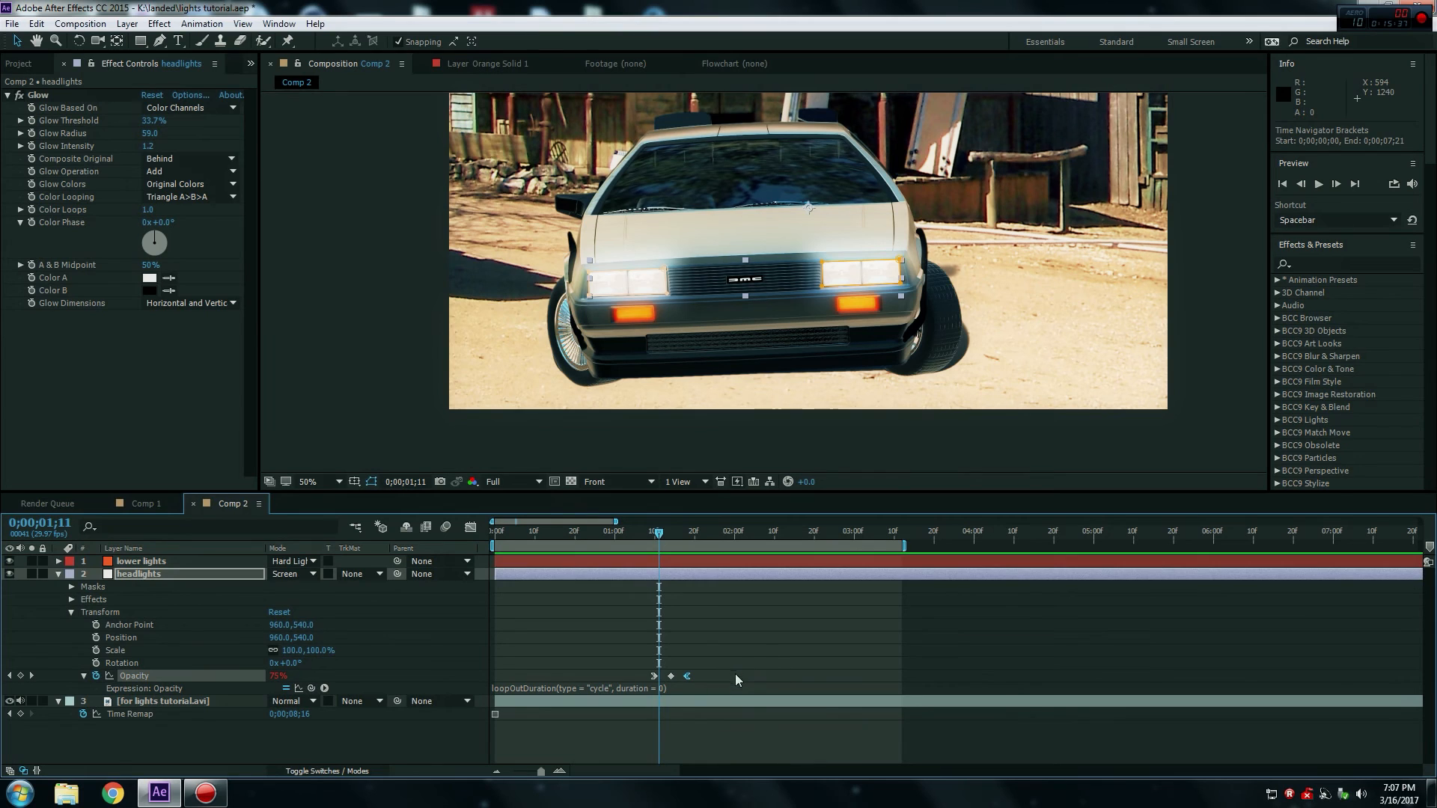
pyautogui.click(671, 676)
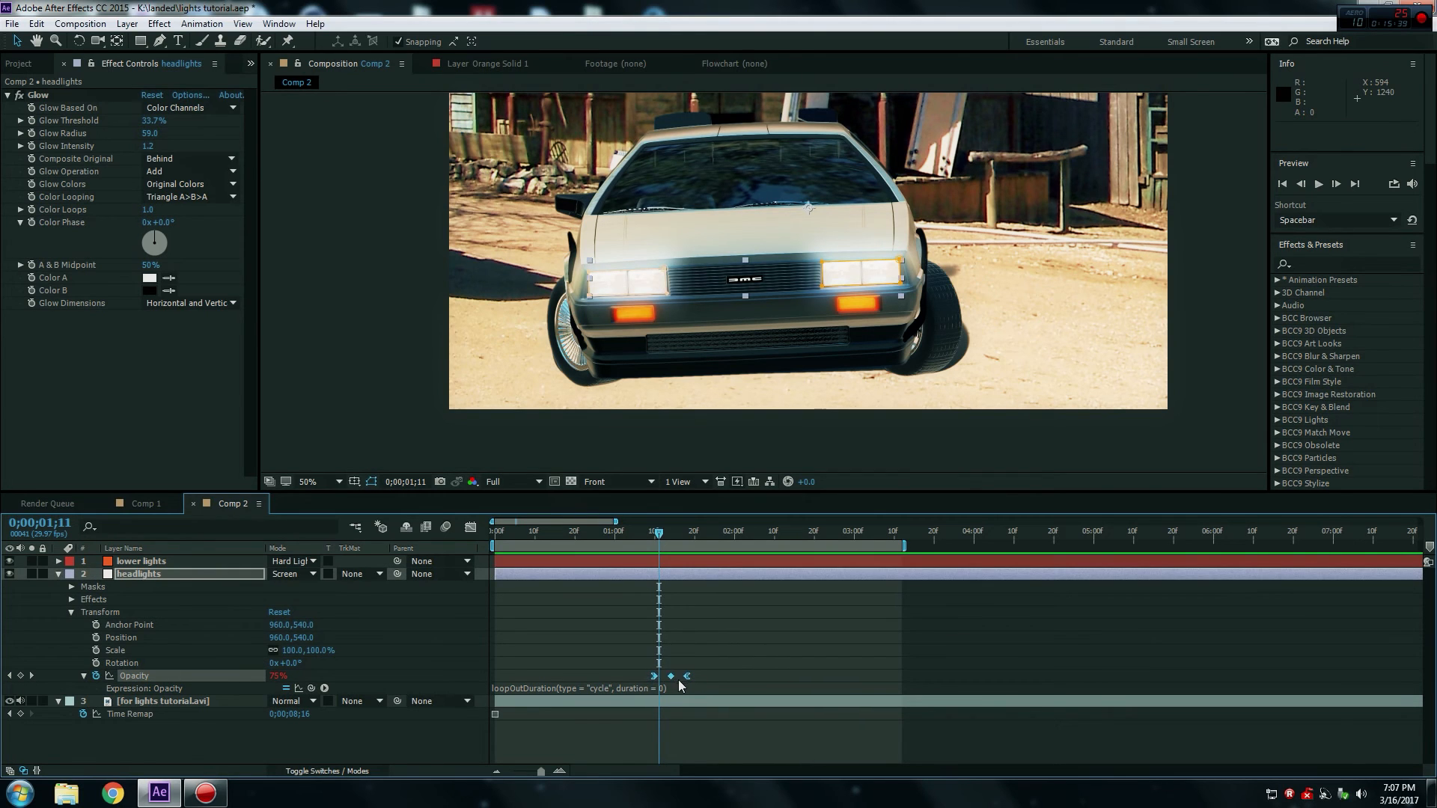
pyautogui.moveTo(680, 686); pyautogui.dragTo(526, 693)
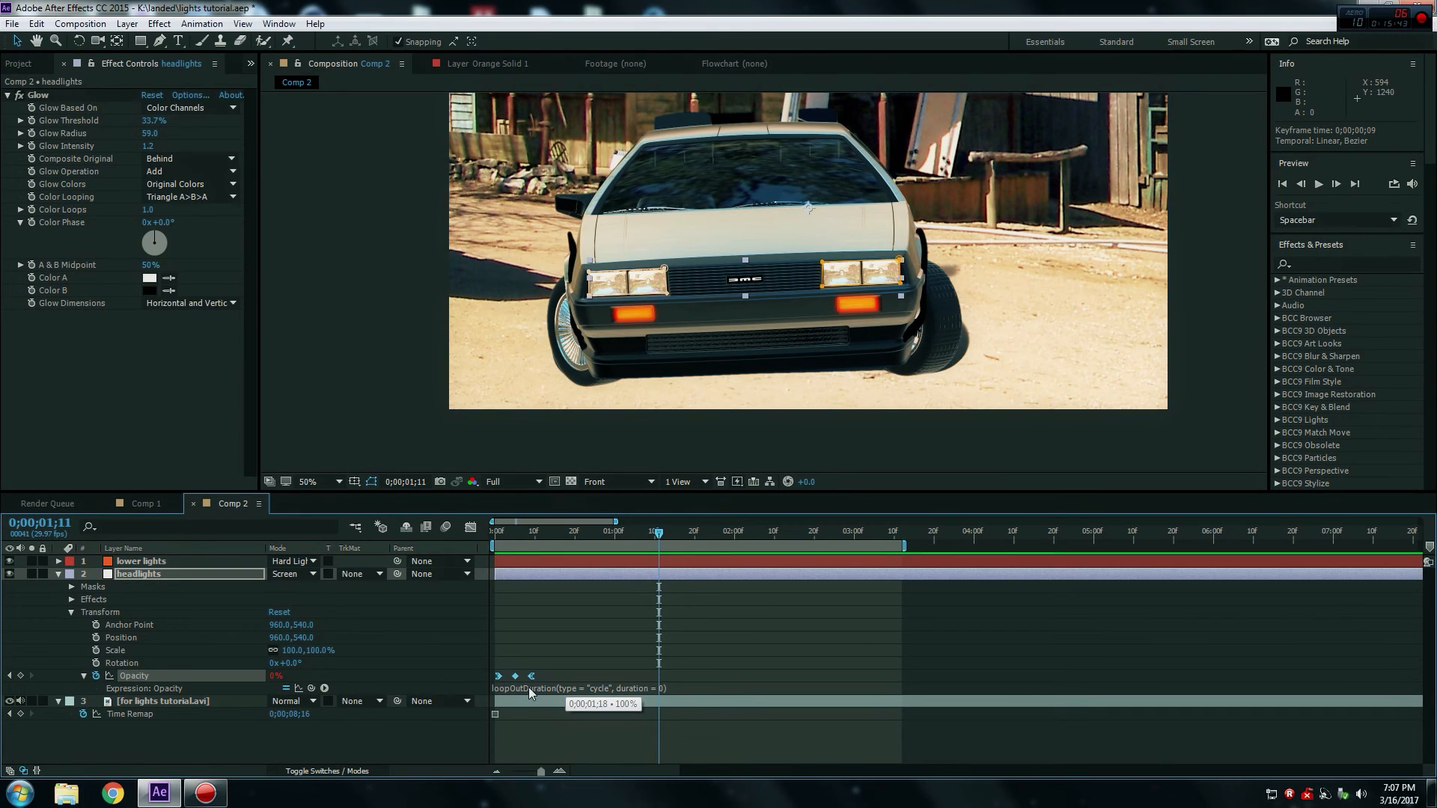
pyautogui.click(527, 581)
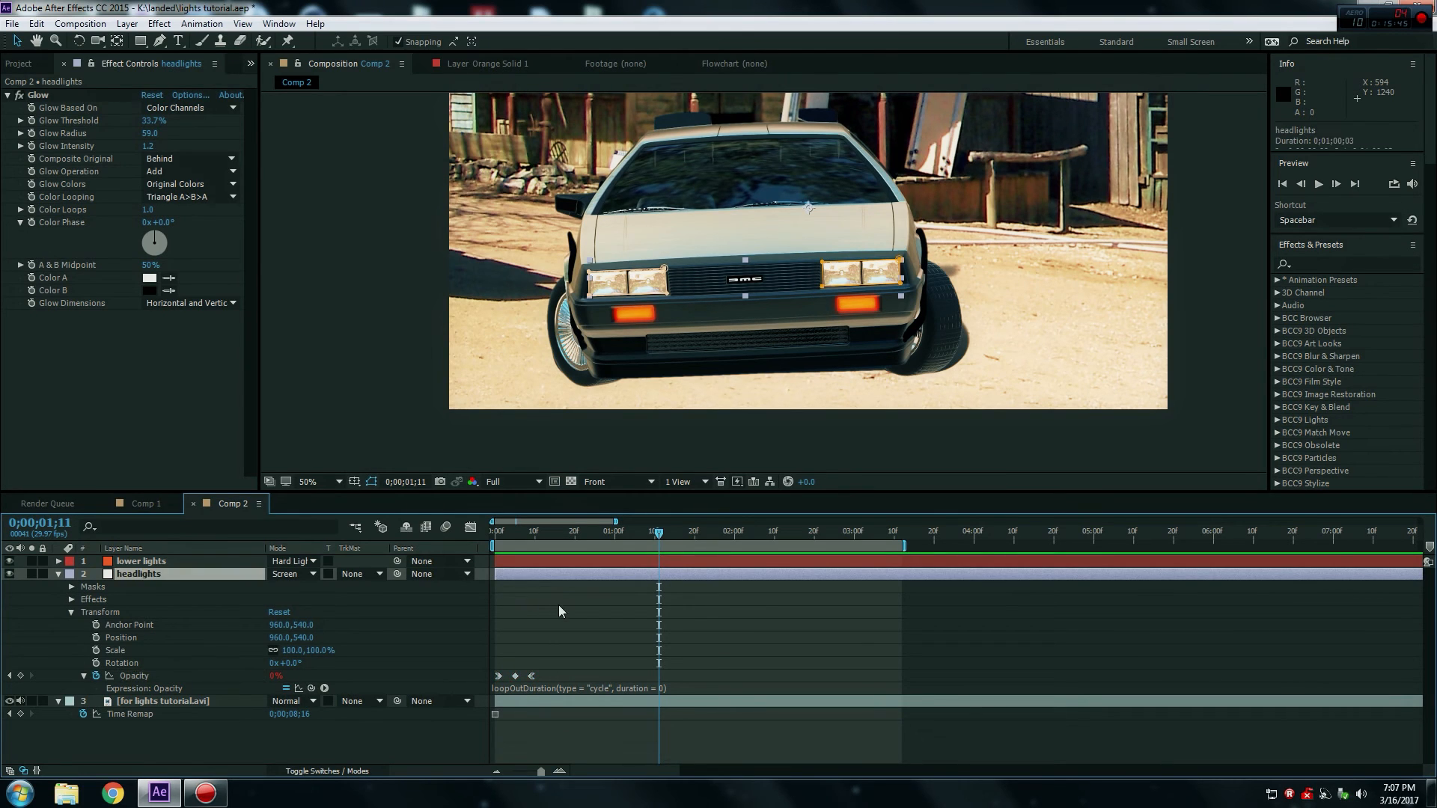
# Preview the flashing headlights from the start of the composition and inspect the car up close.
pyautogui.press('space')
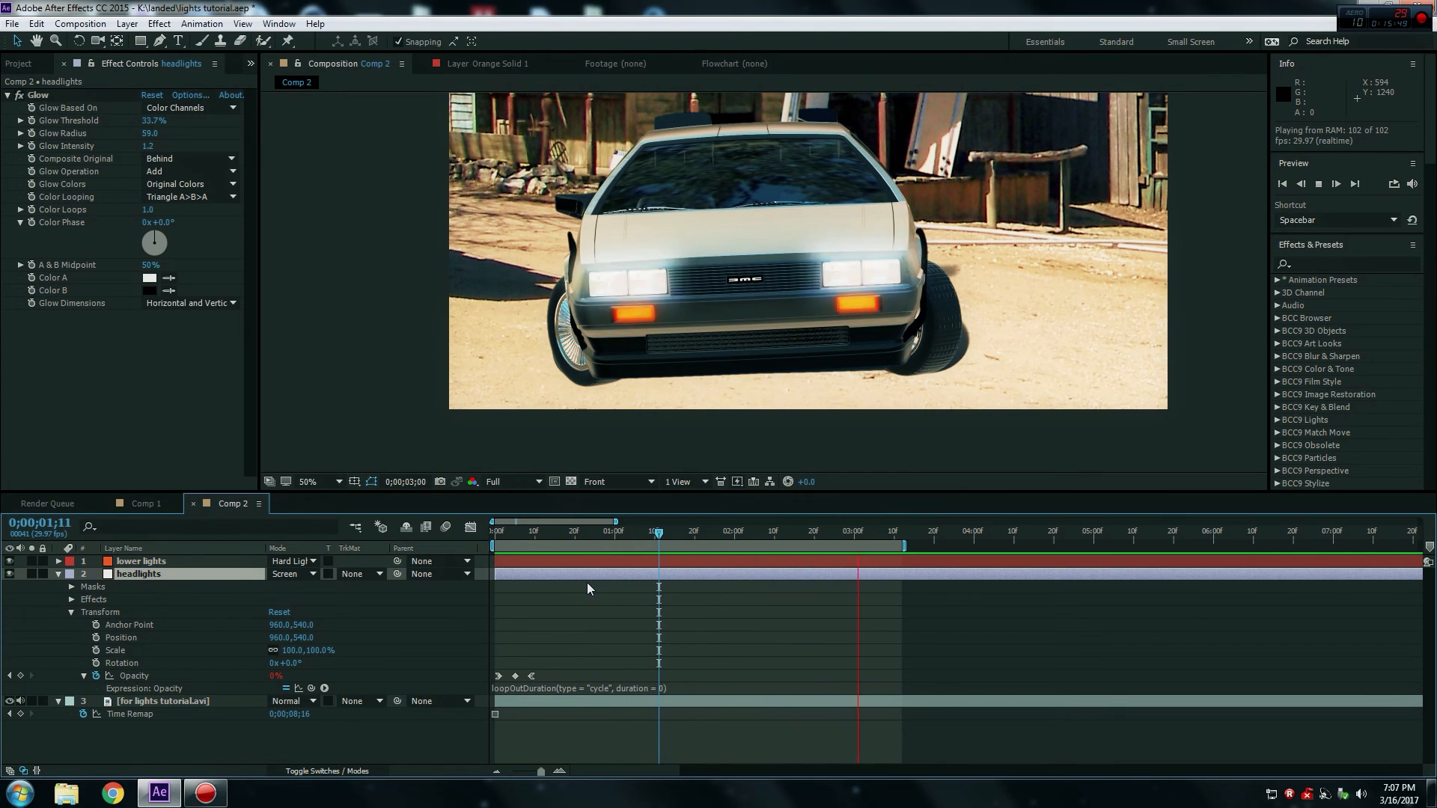
pyautogui.click(551, 558)
pyautogui.press('space')
pyautogui.moveTo(501, 534); pyautogui.dragTo(534, 555)
pyautogui.press('Home')
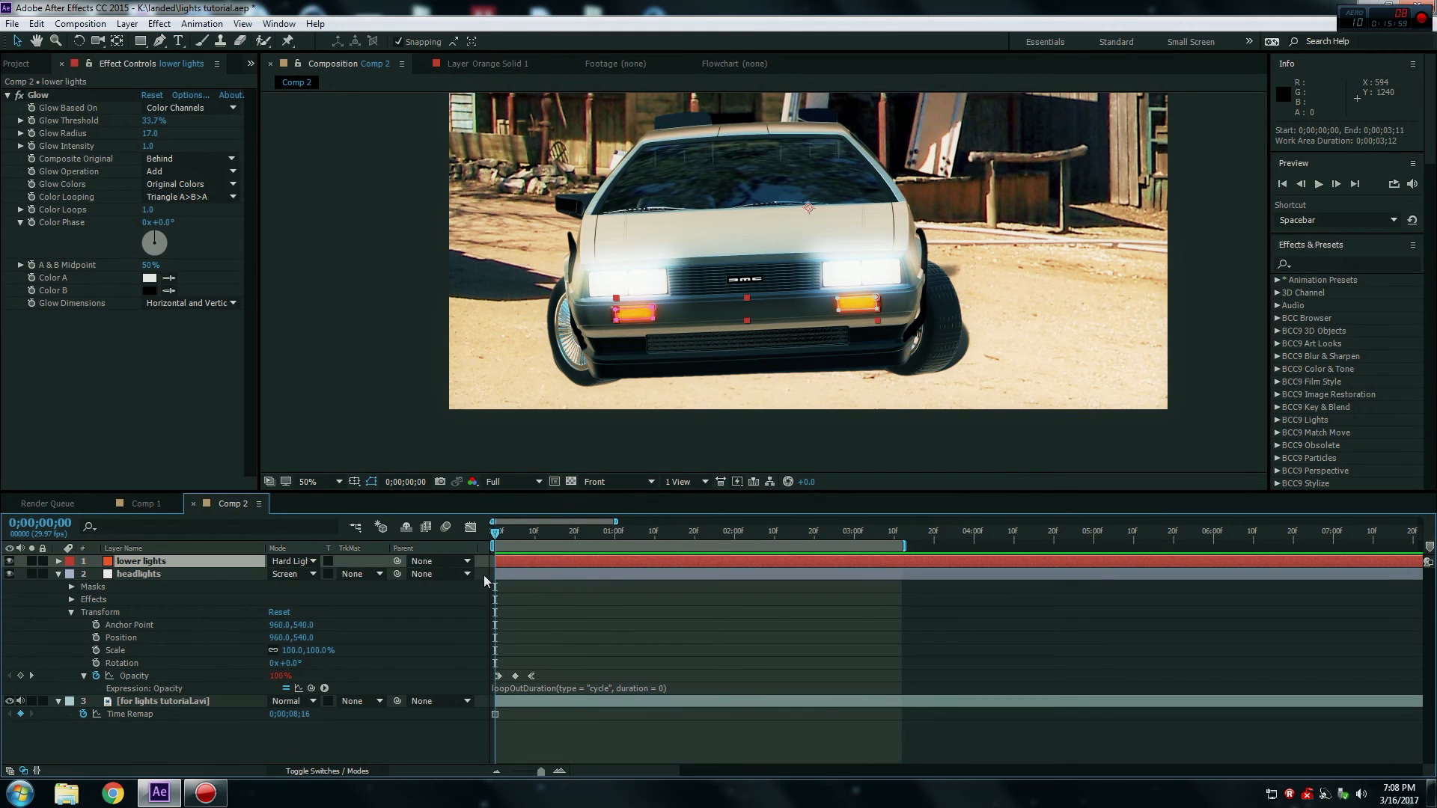
pyautogui.press('space')
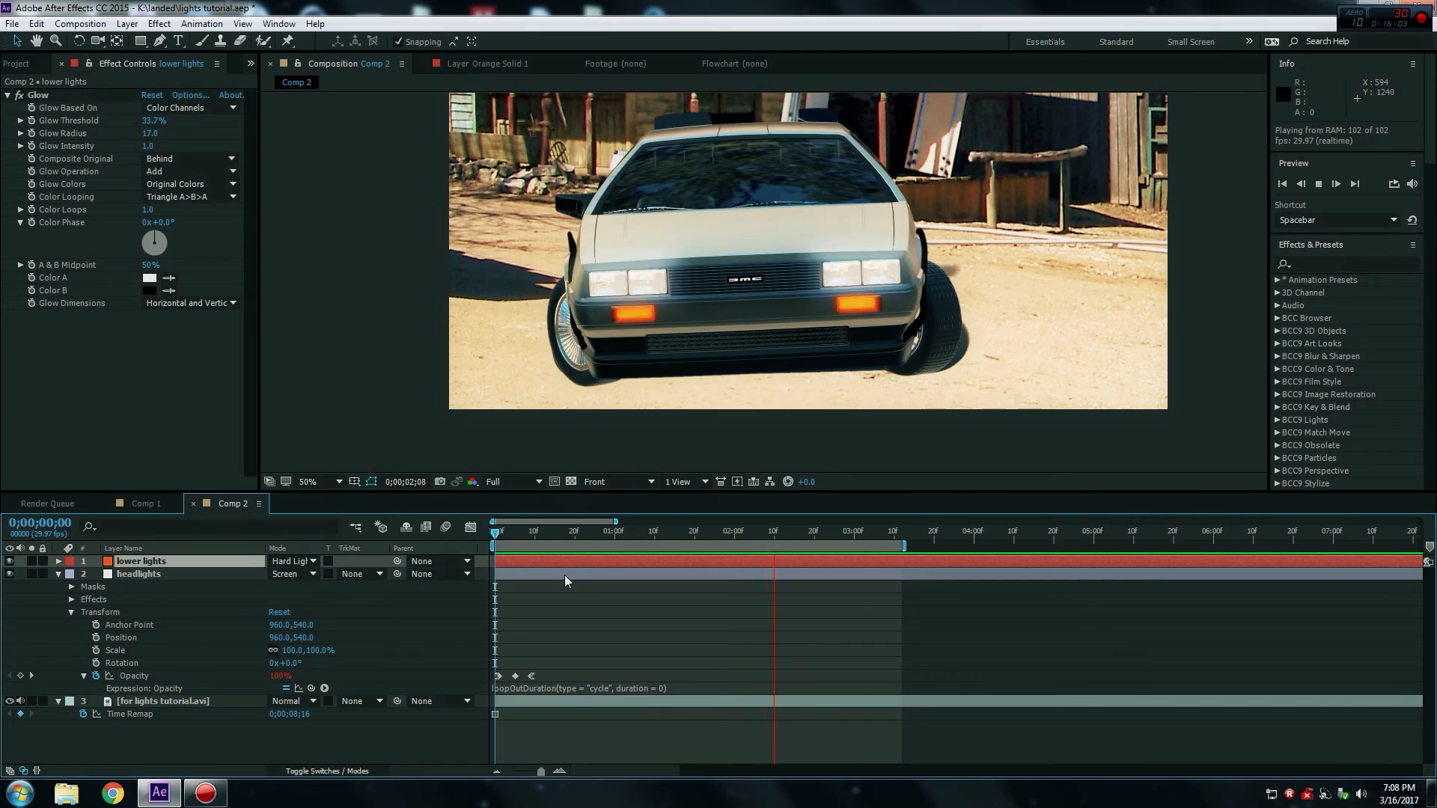
pyautogui.press('space')
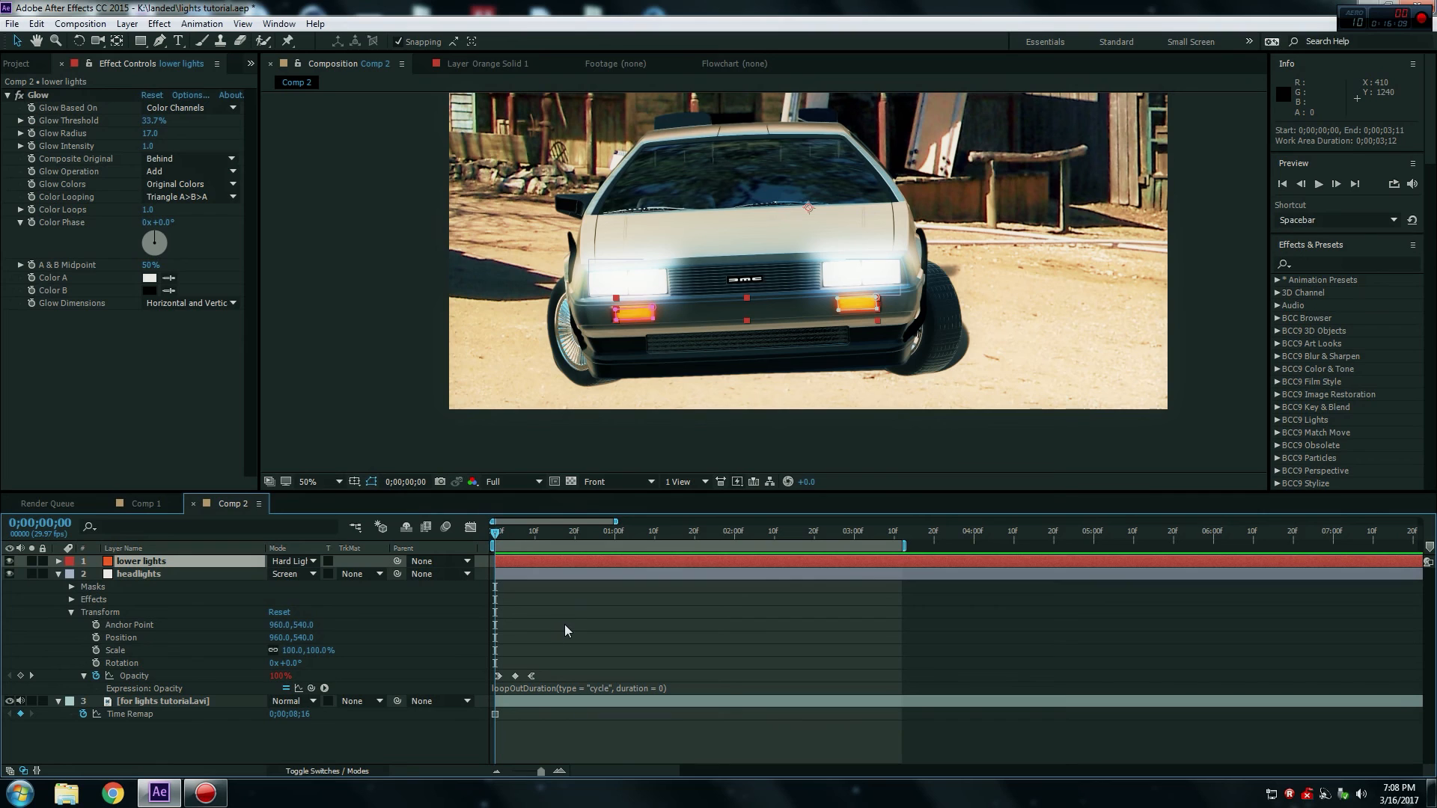
pyautogui.scroll(-2, 775, 243)
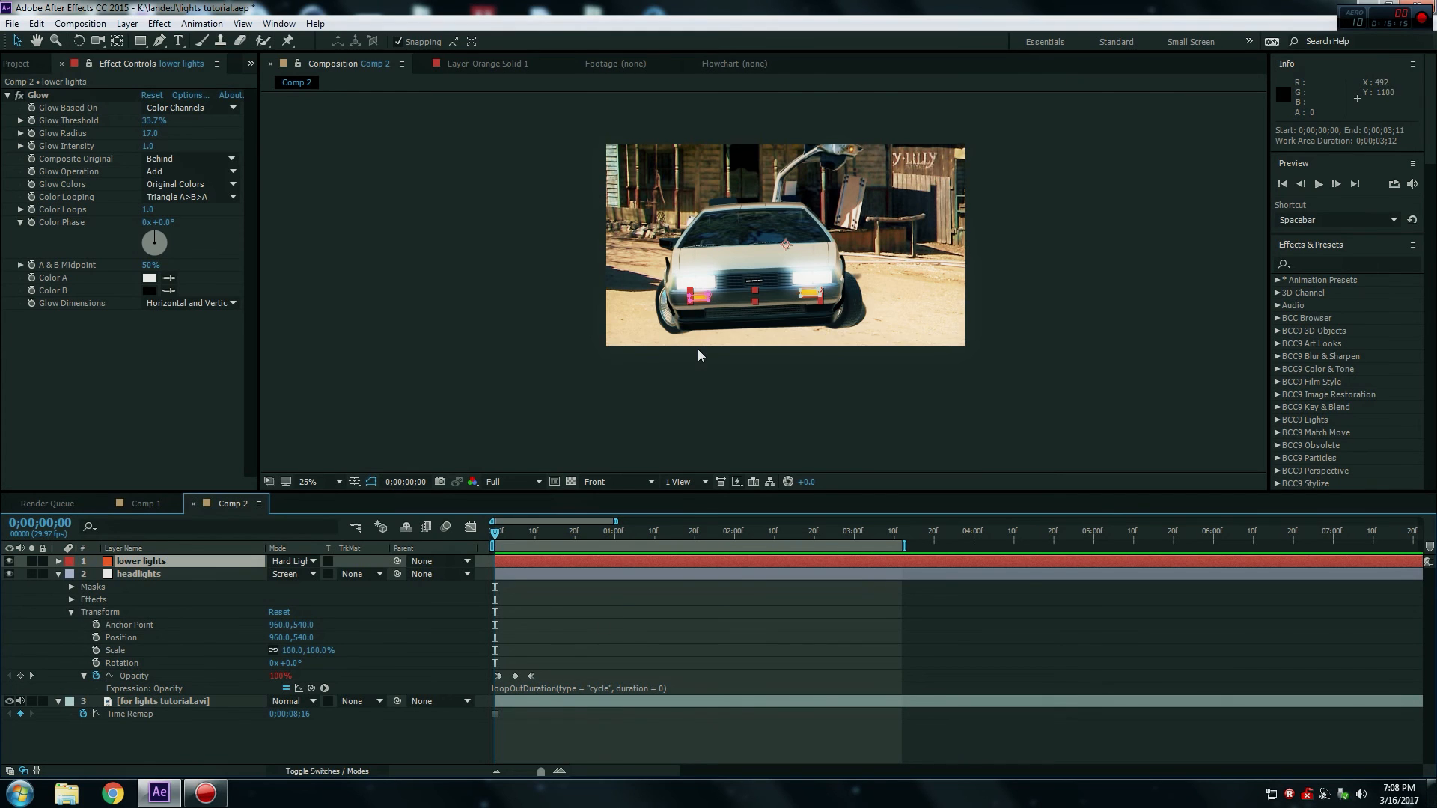
pyautogui.scroll(2, 698, 349)
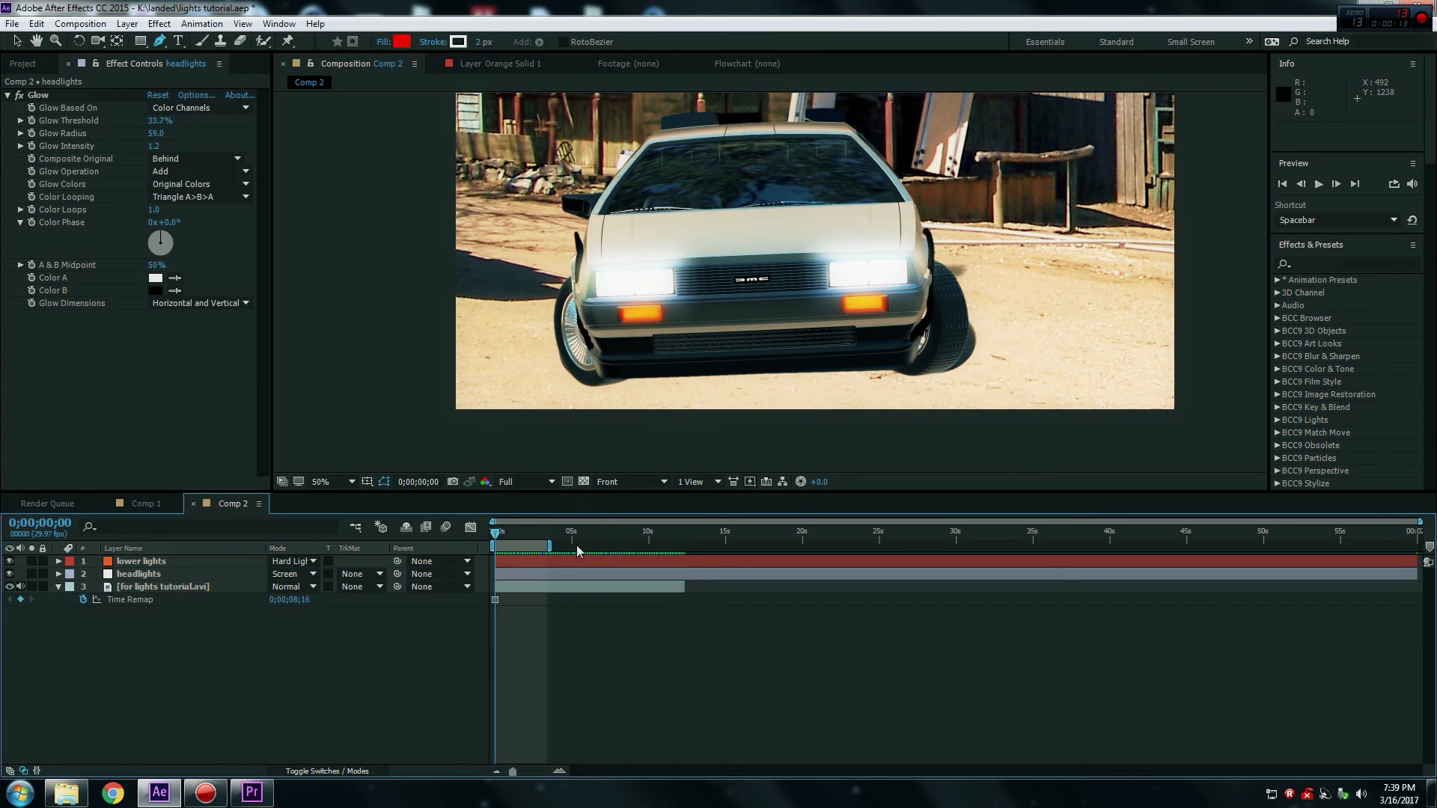
# Create a full-composition solid above the lower lights layer, using a pale sand color sampled from the ground in the footage.
pyautogui.click(526, 574)
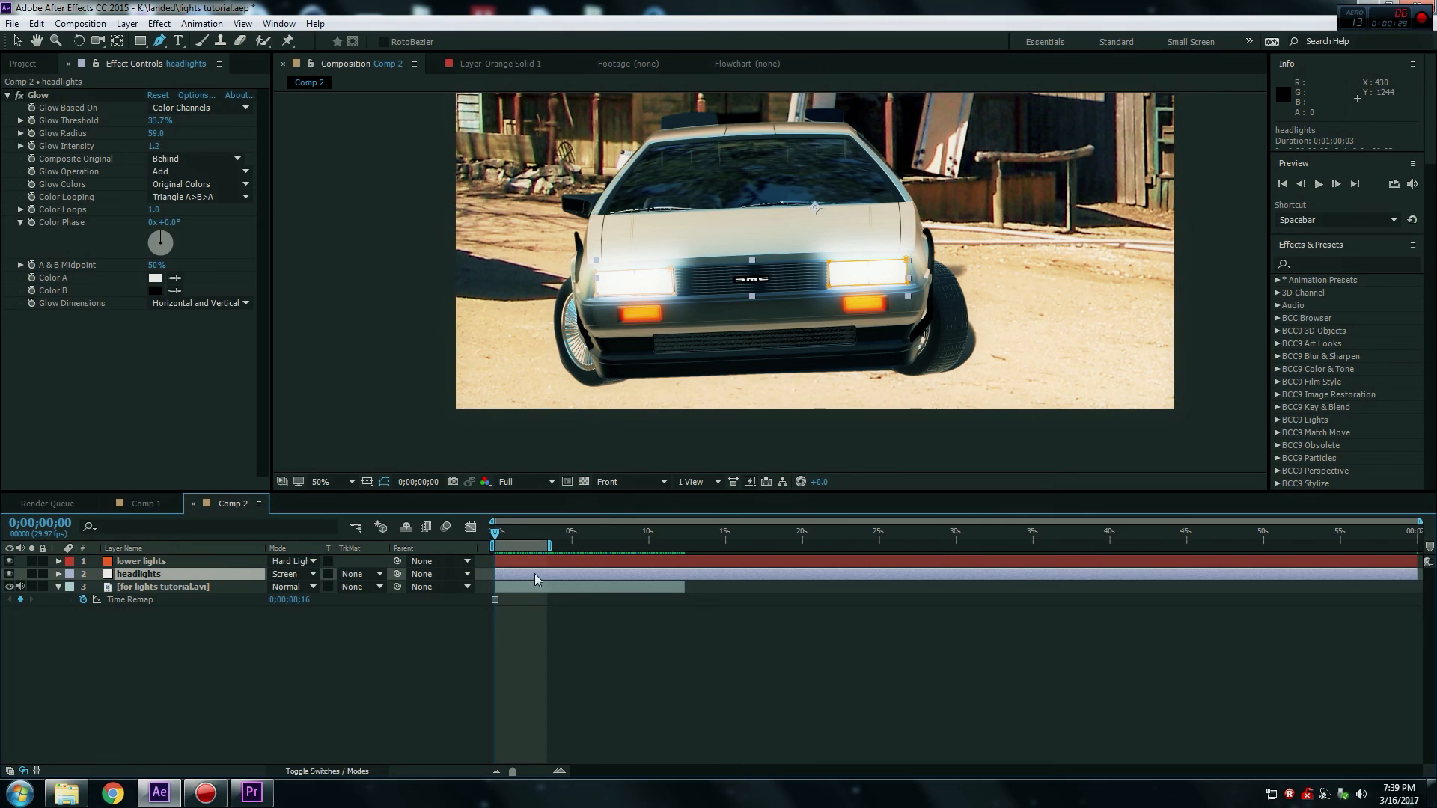
pyautogui.click(207, 566)
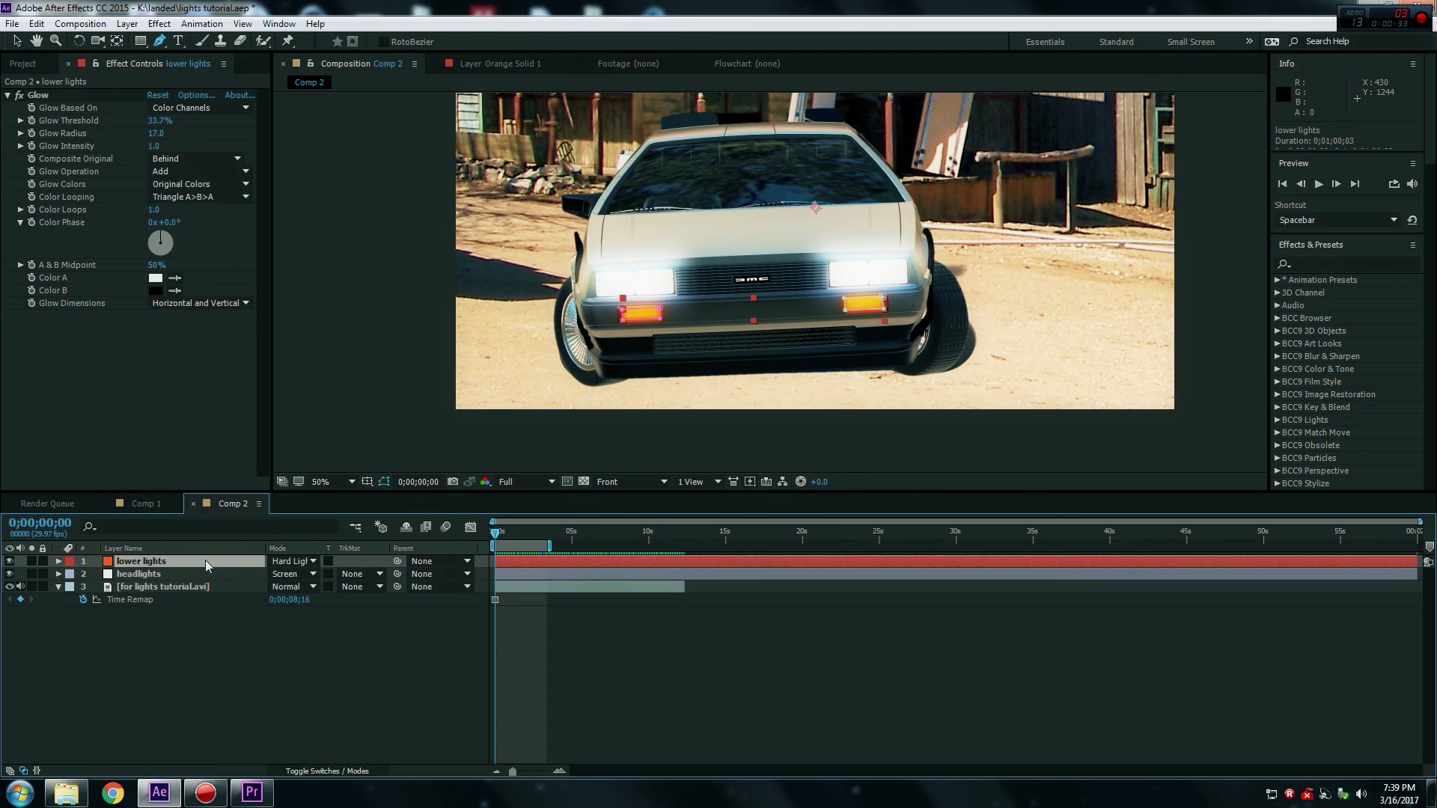
pyautogui.click(127, 24)
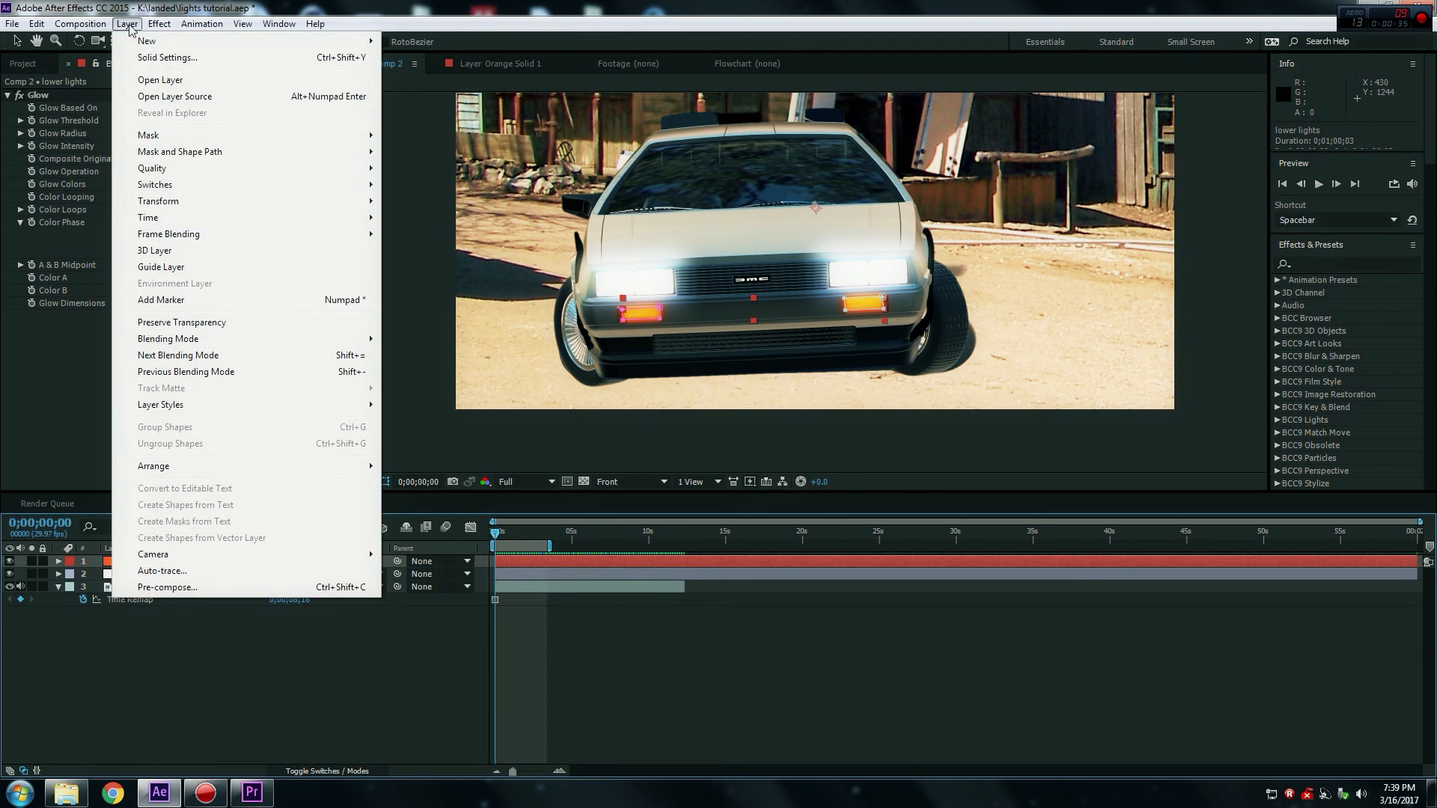
pyautogui.moveTo(159, 43)
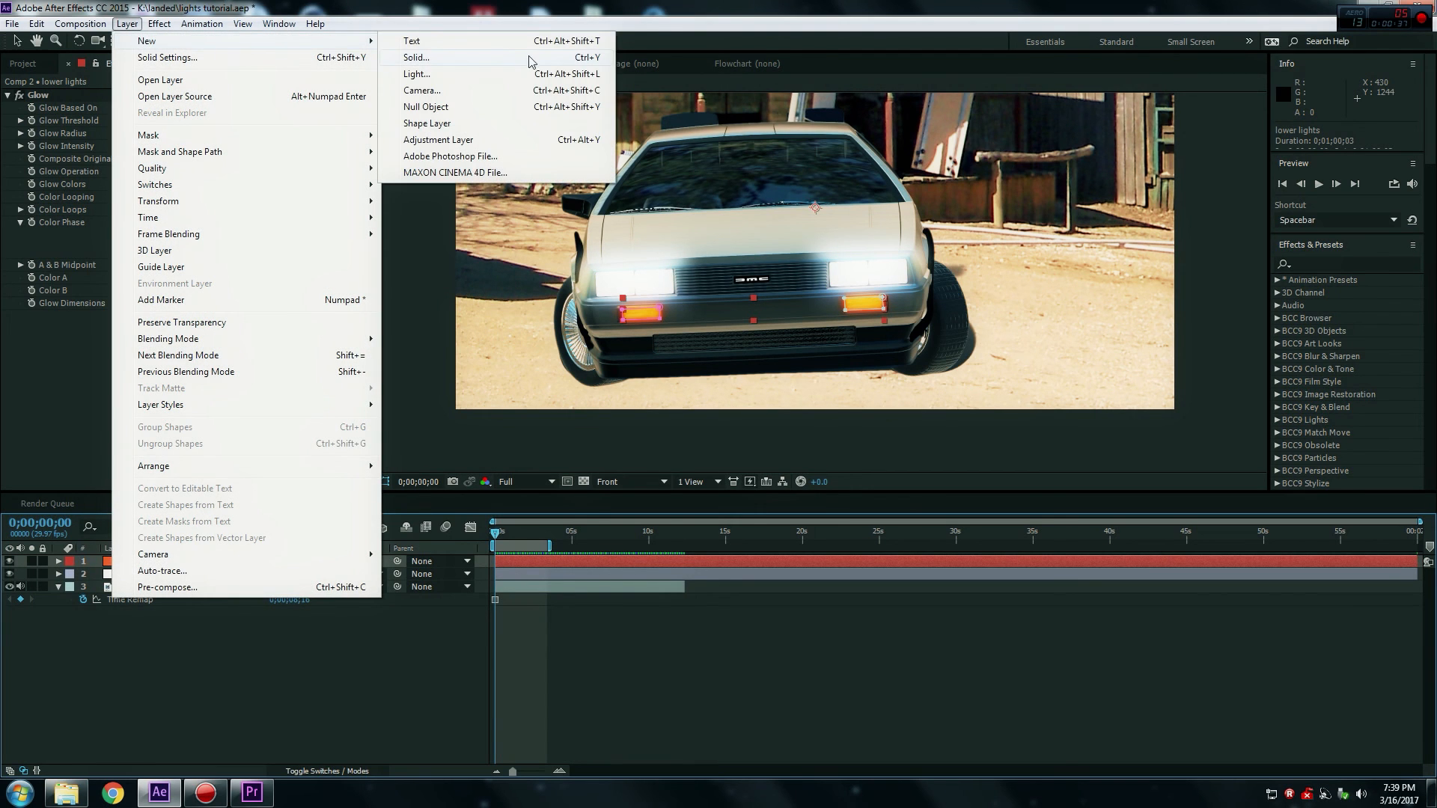
pyautogui.click(427, 60)
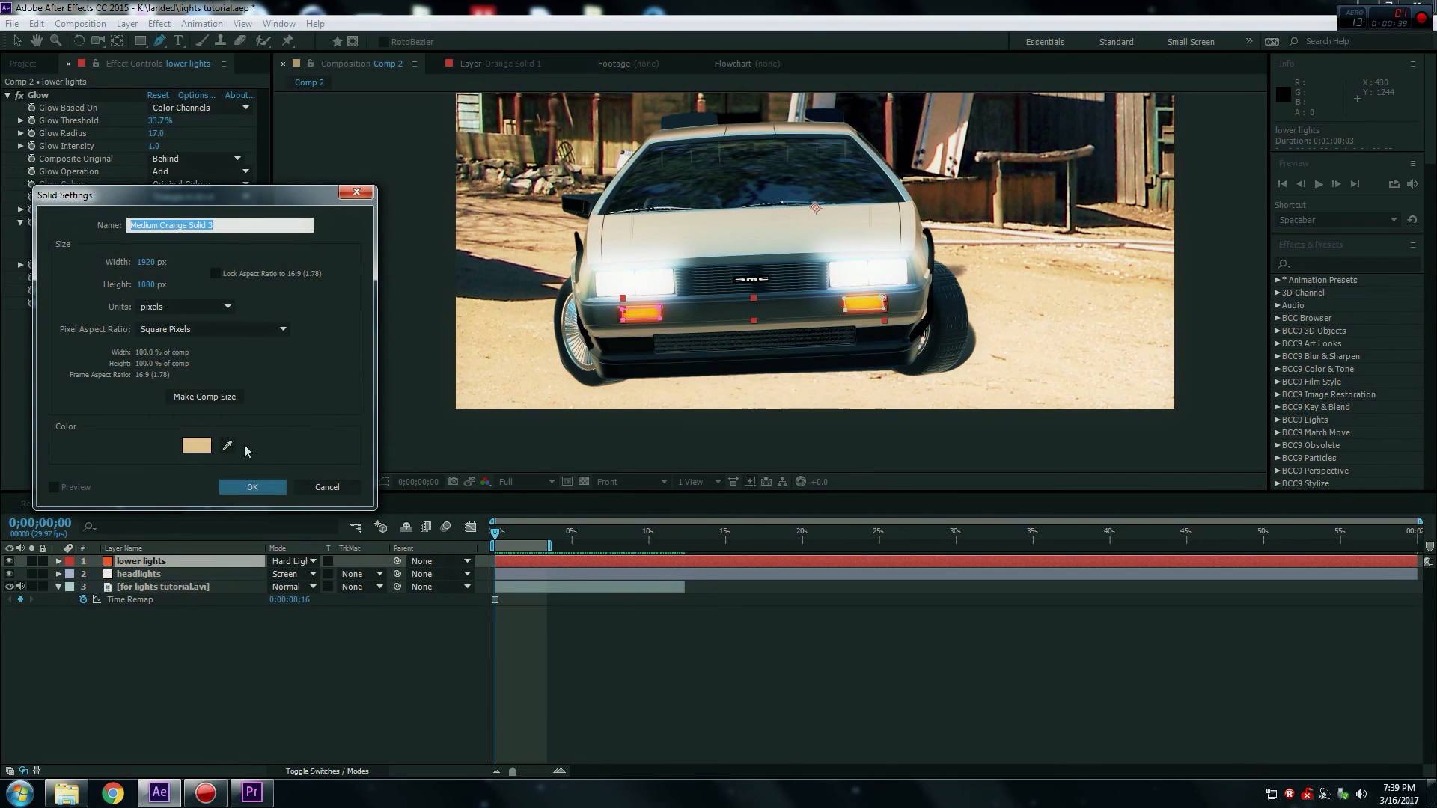
pyautogui.click(227, 445)
pyautogui.click(534, 389)
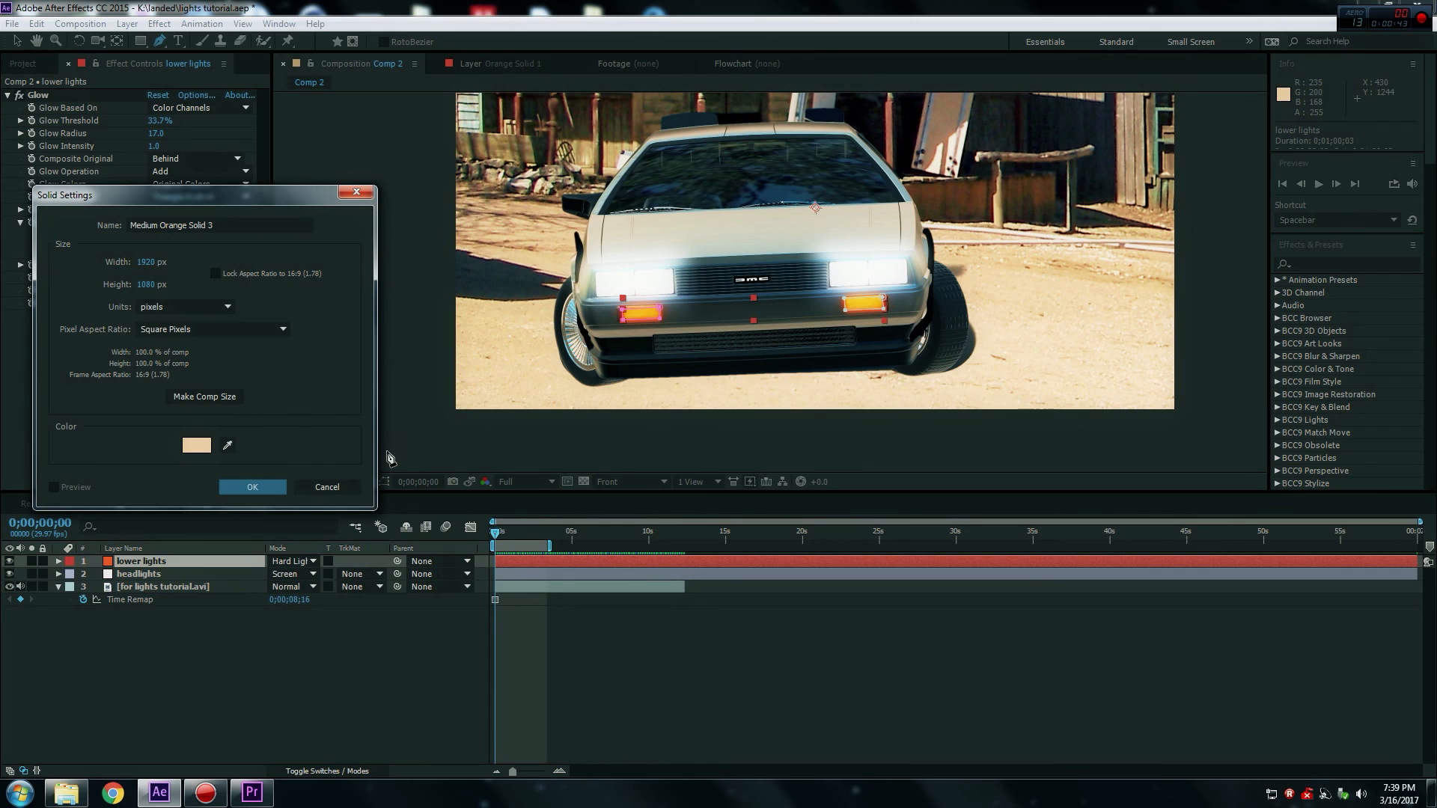
pyautogui.click(268, 488)
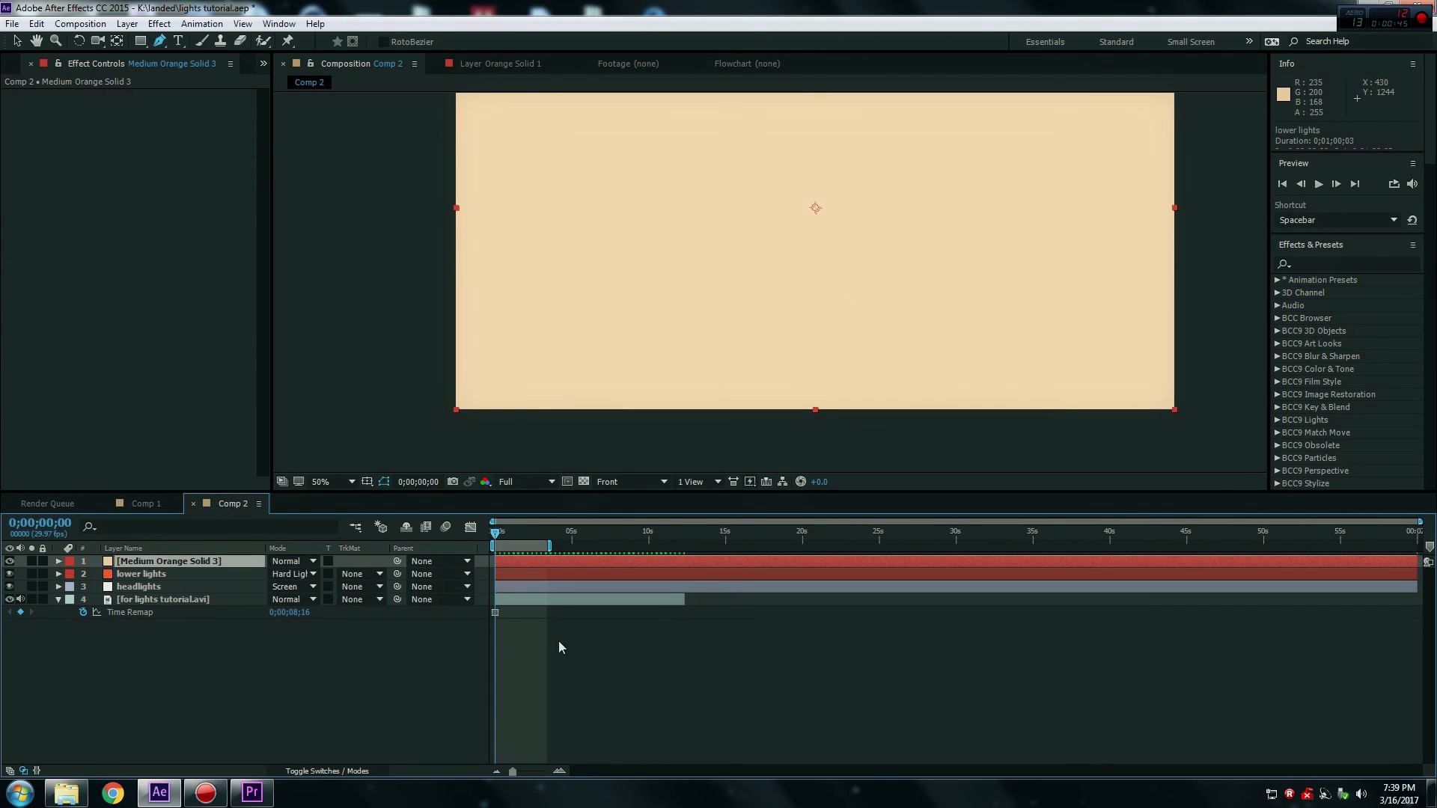
# Reveal the new solid's transform properties and set its Opacity to 0%.
pyautogui.click(60, 566)
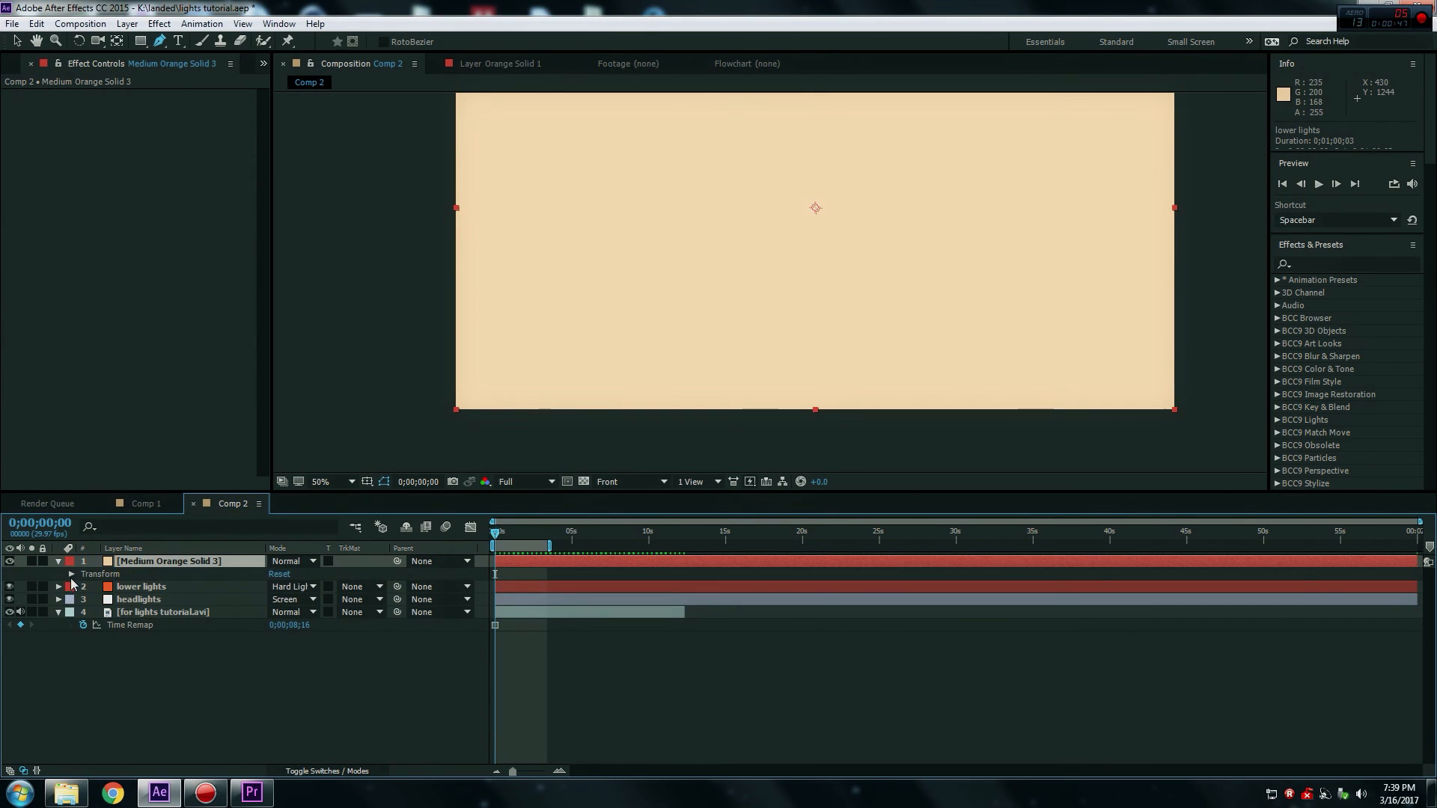
pyautogui.click(71, 574)
pyautogui.moveTo(280, 637); pyautogui.dragTo(209, 634)
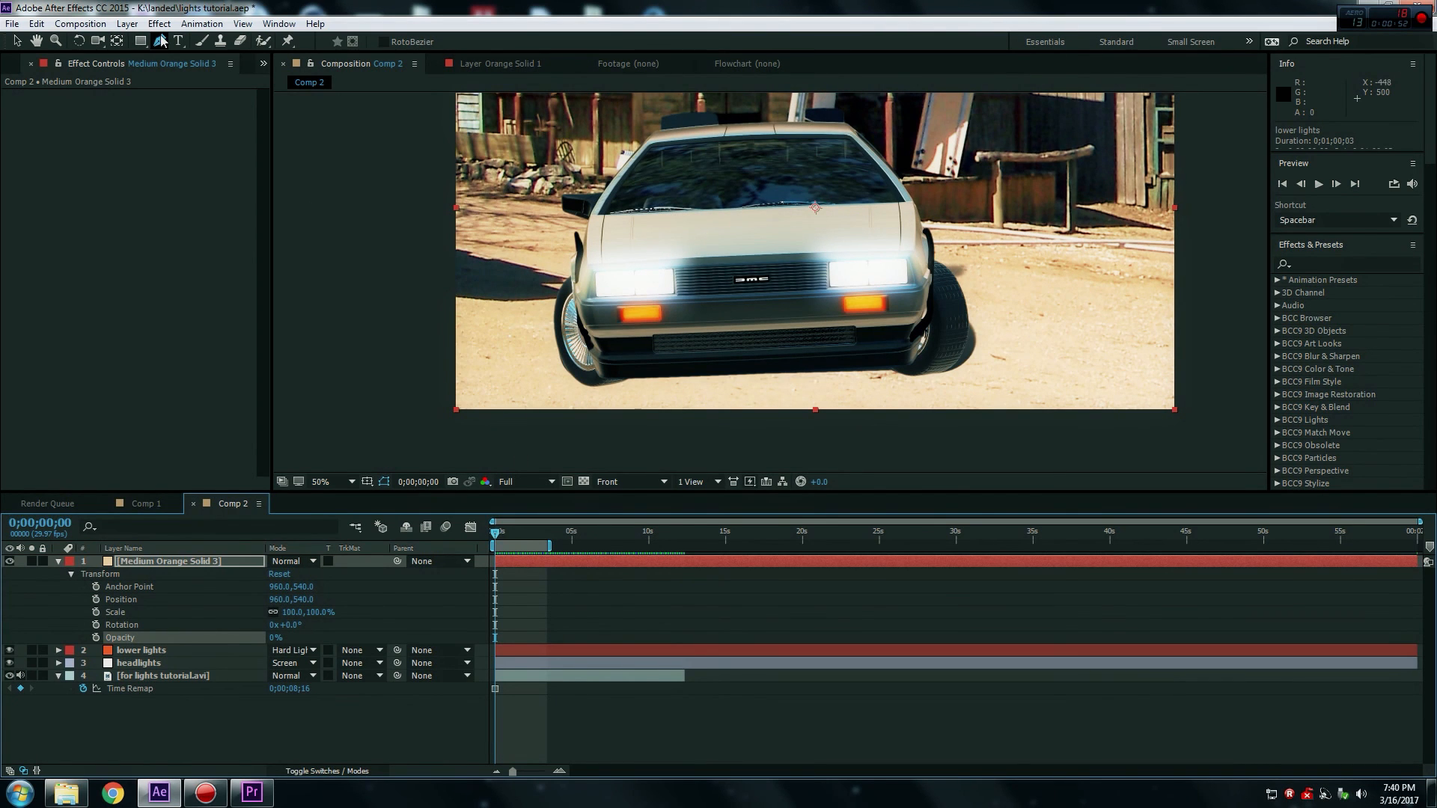
# Draw two four-point masks on the ground in front of the car, one below each headlight, and set the solid's Opacity to 100%.
pyautogui.click(633, 380)
pyautogui.click(613, 413)
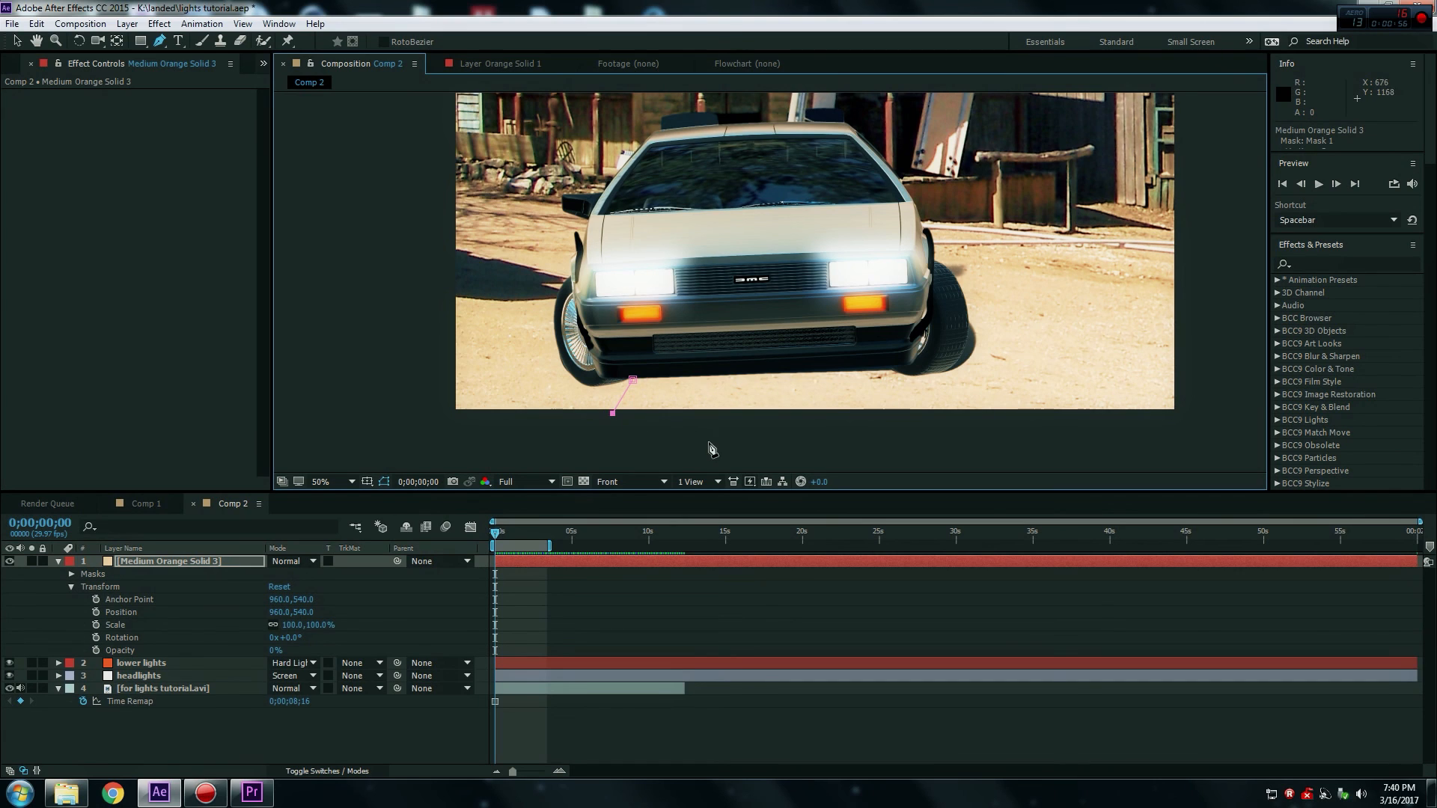
pyautogui.click(697, 423)
pyautogui.click(666, 378)
pyautogui.click(632, 380)
pyautogui.click(834, 374)
pyautogui.click(827, 424)
pyautogui.click(920, 426)
pyautogui.click(881, 379)
pyautogui.click(835, 374)
pyautogui.moveTo(272, 651); pyautogui.dragTo(526, 644)
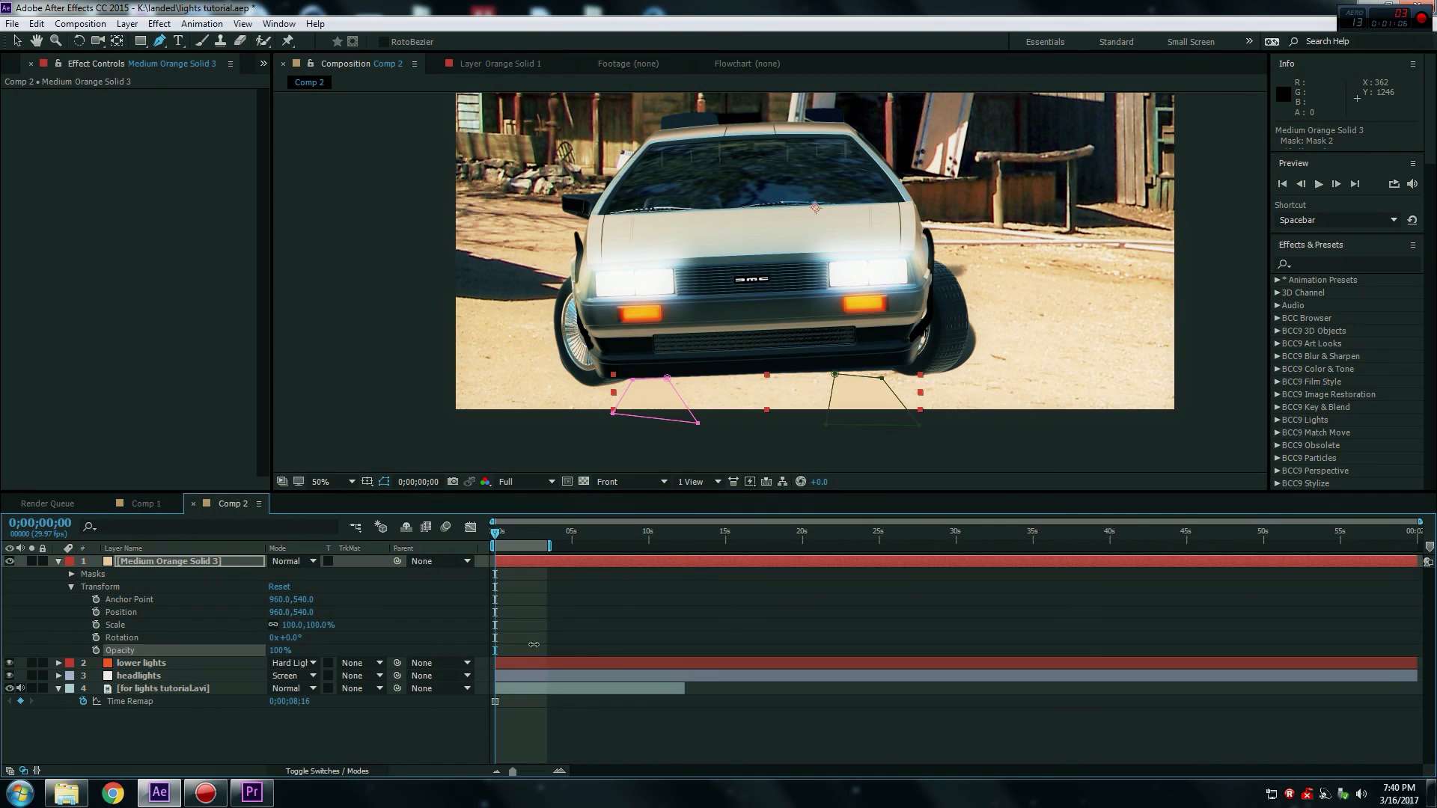
# Apply the Stylize Glow effect to the new solid with Glow Threshold 71% and Glow Radius 11.
pyautogui.click(574, 561)
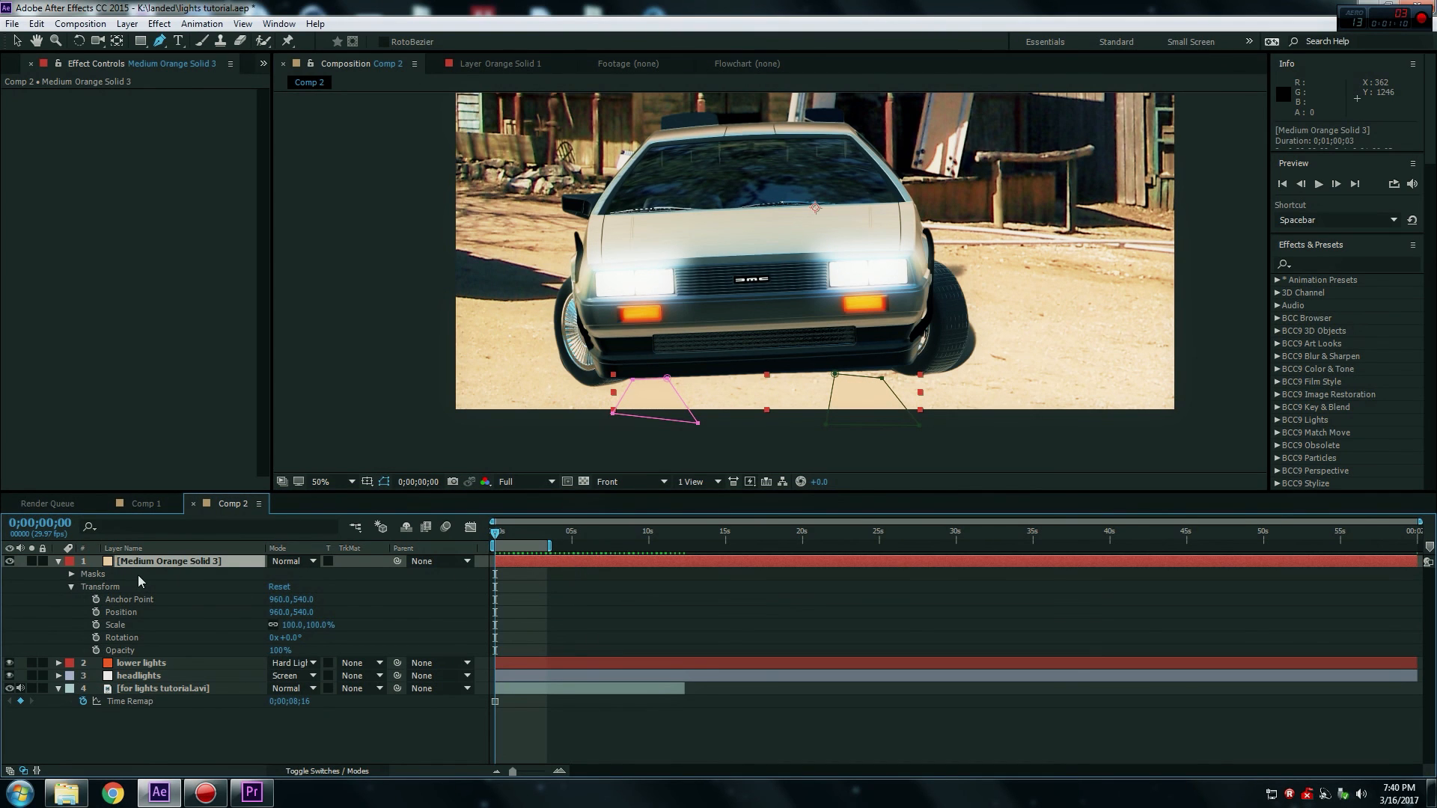
pyautogui.click(159, 23)
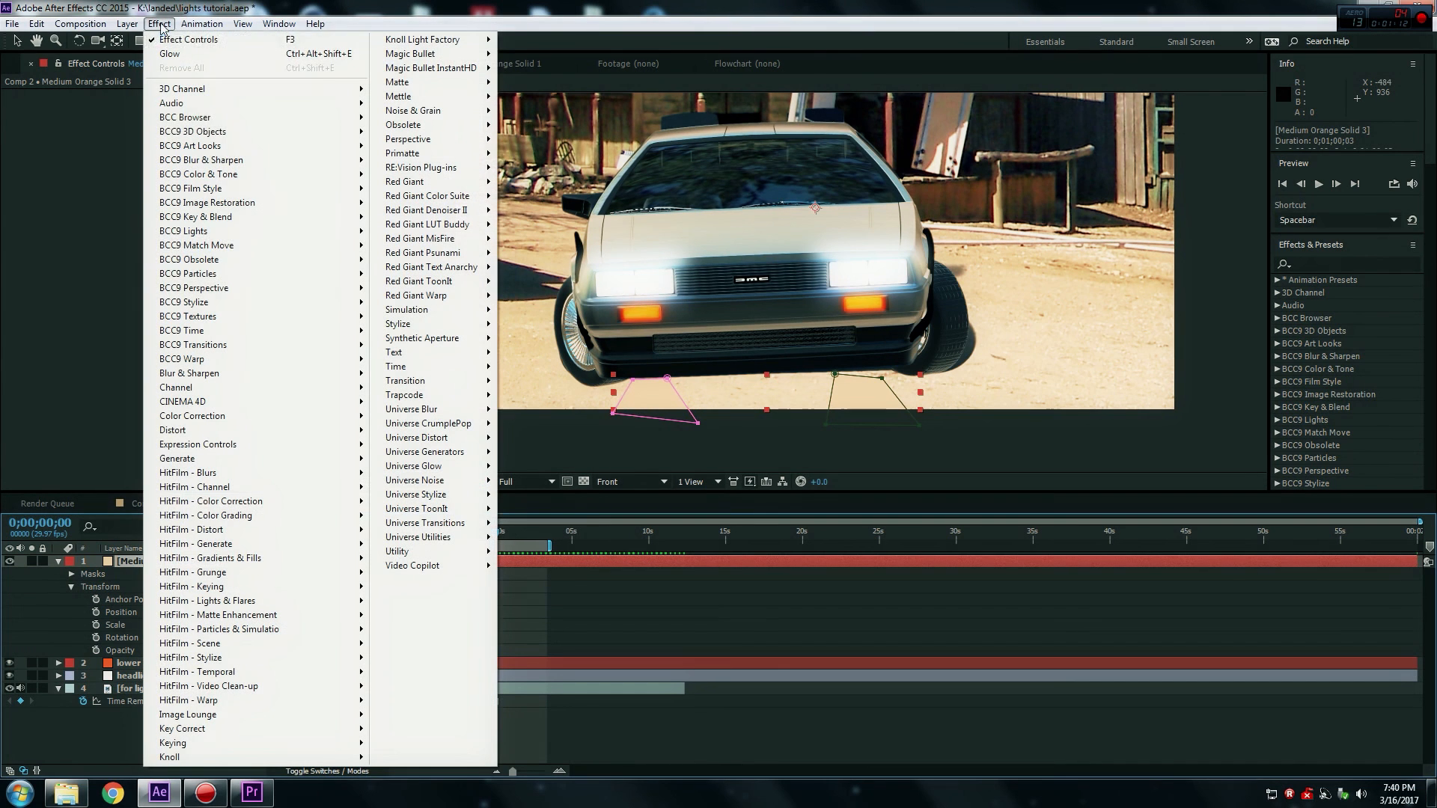
pyautogui.moveTo(398, 325)
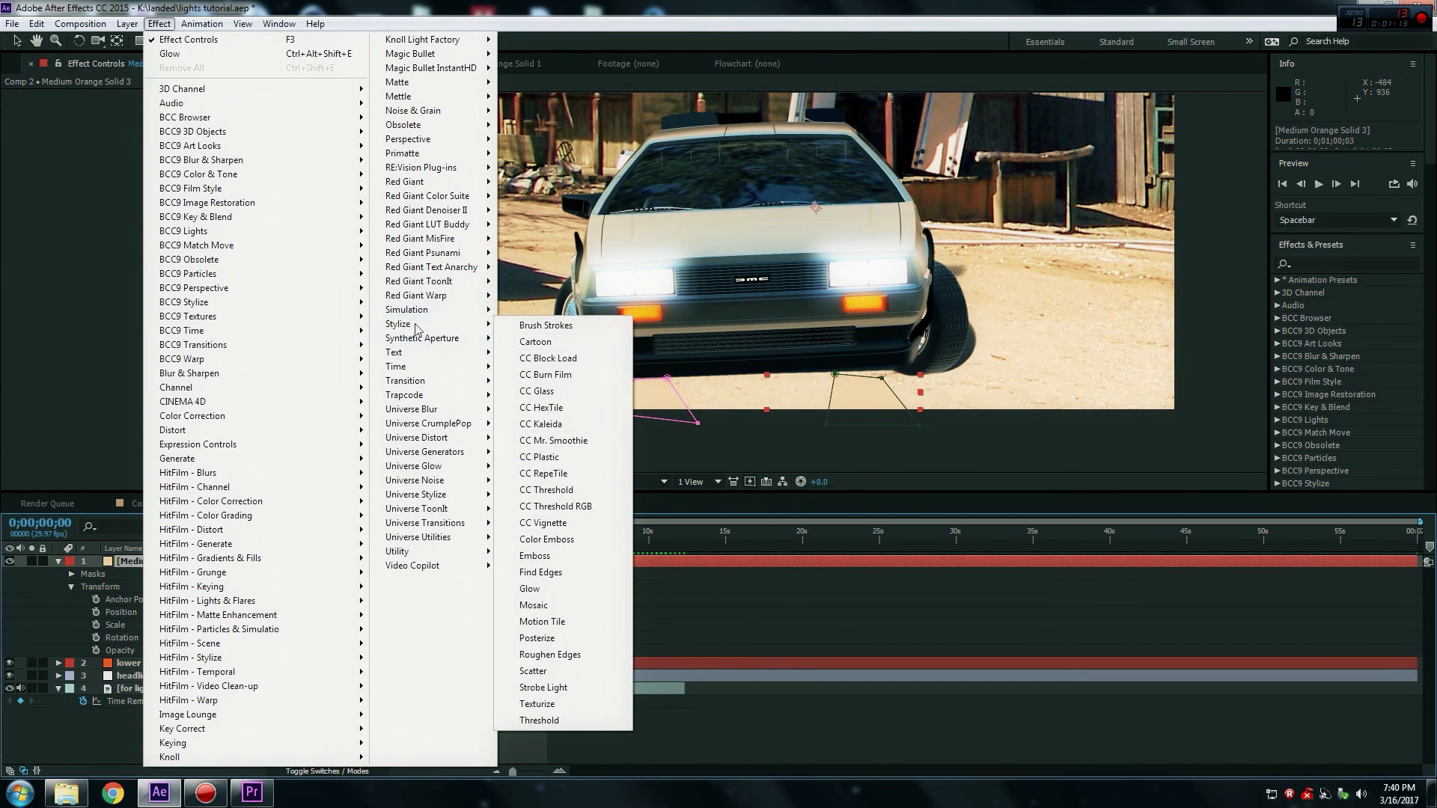
pyautogui.click(530, 589)
pyautogui.moveTo(159, 120); pyautogui.dragTo(191, 130)
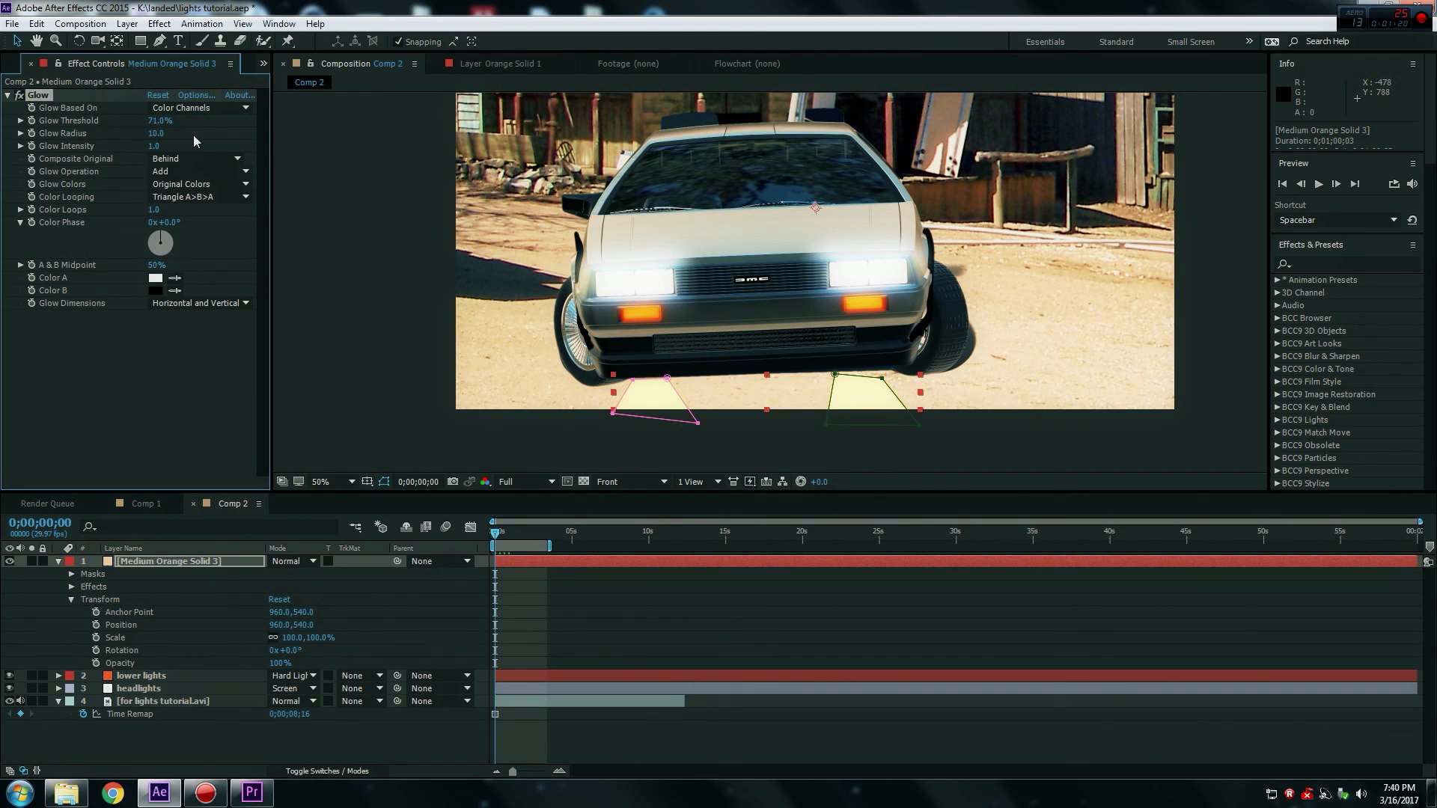
pyautogui.moveTo(156, 133)
pyautogui.mouseDown()
pyautogui.moveTo(190, 129)
pyautogui.moveTo(140, 142)
pyautogui.mouseUp()
# Set Mask 1's Mask Feather to 122 pixels and Mask Expansion to -21 pixels.
pyautogui.click(72, 575)
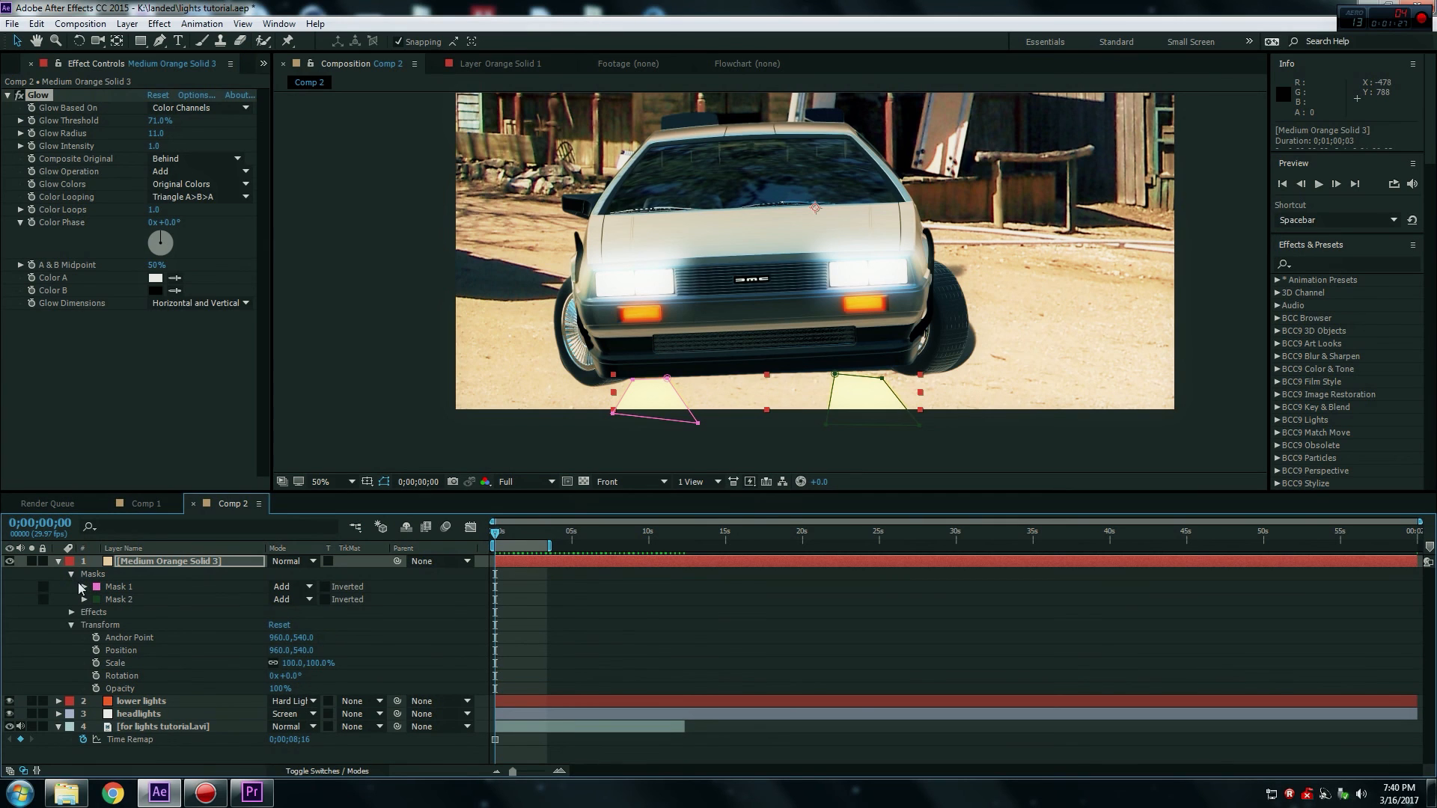
pyautogui.click(84, 588)
pyautogui.moveTo(302, 612); pyautogui.dragTo(363, 612)
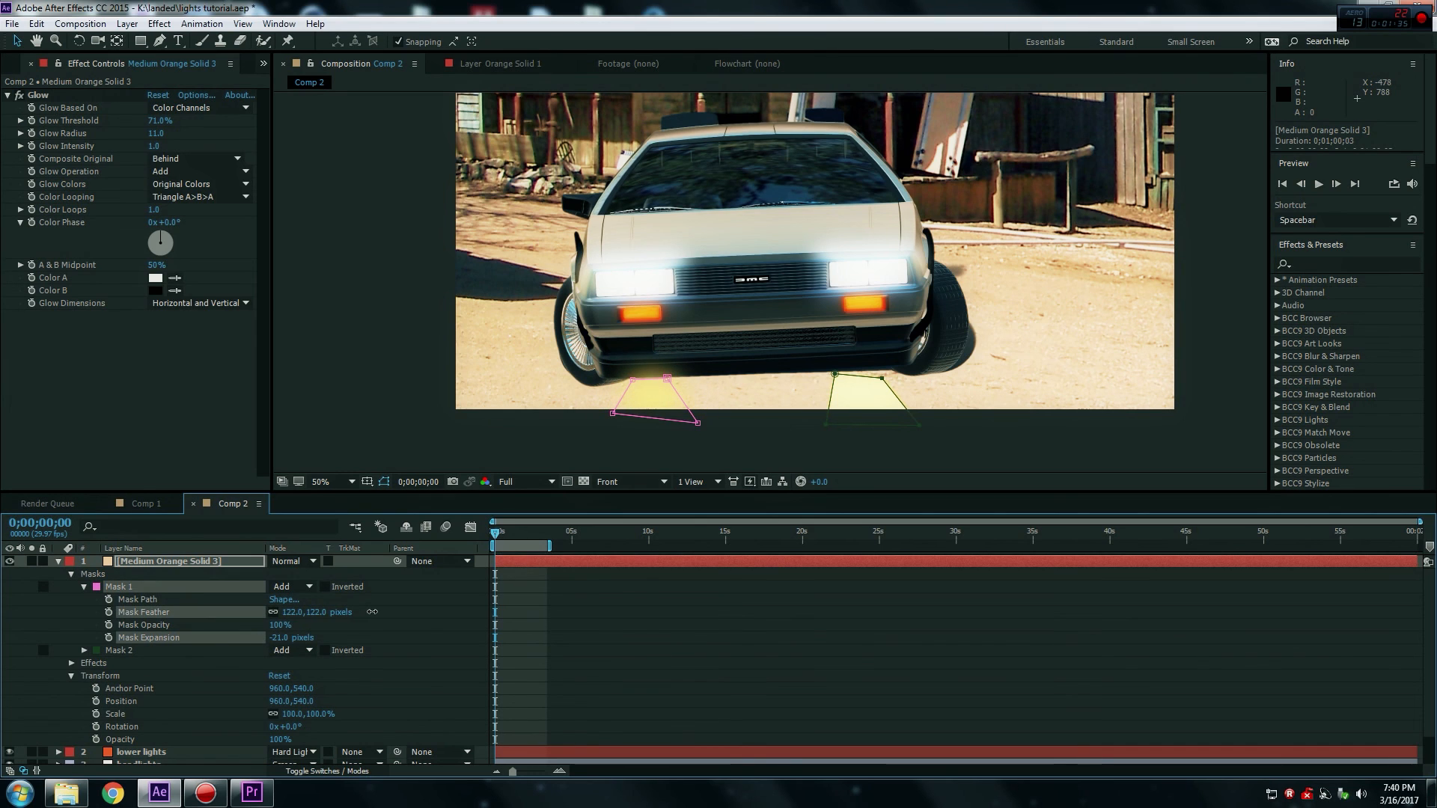
# Set the solid's blending mode to Screen and its Opacity to 93%.
pyautogui.click(313, 561)
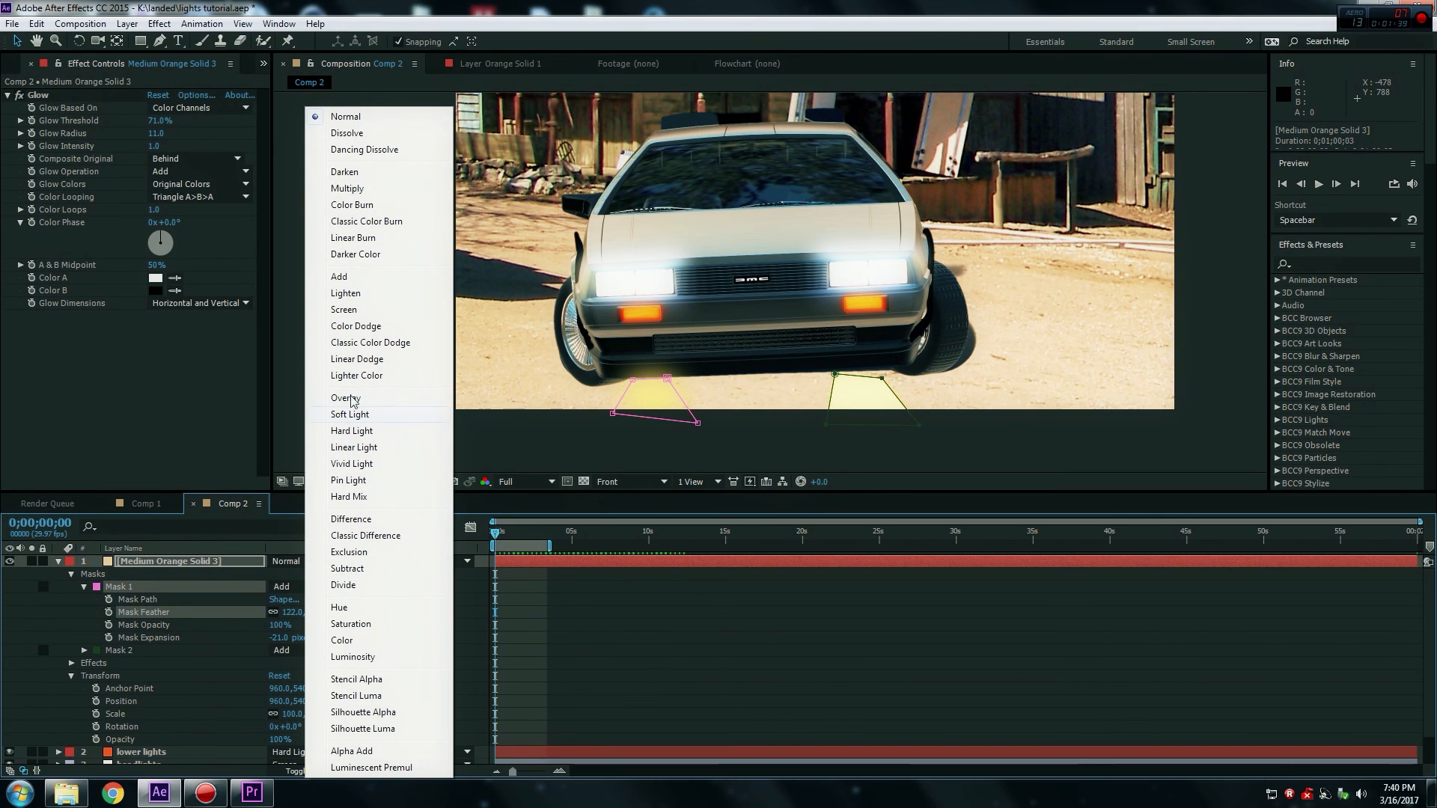
pyautogui.click(344, 310)
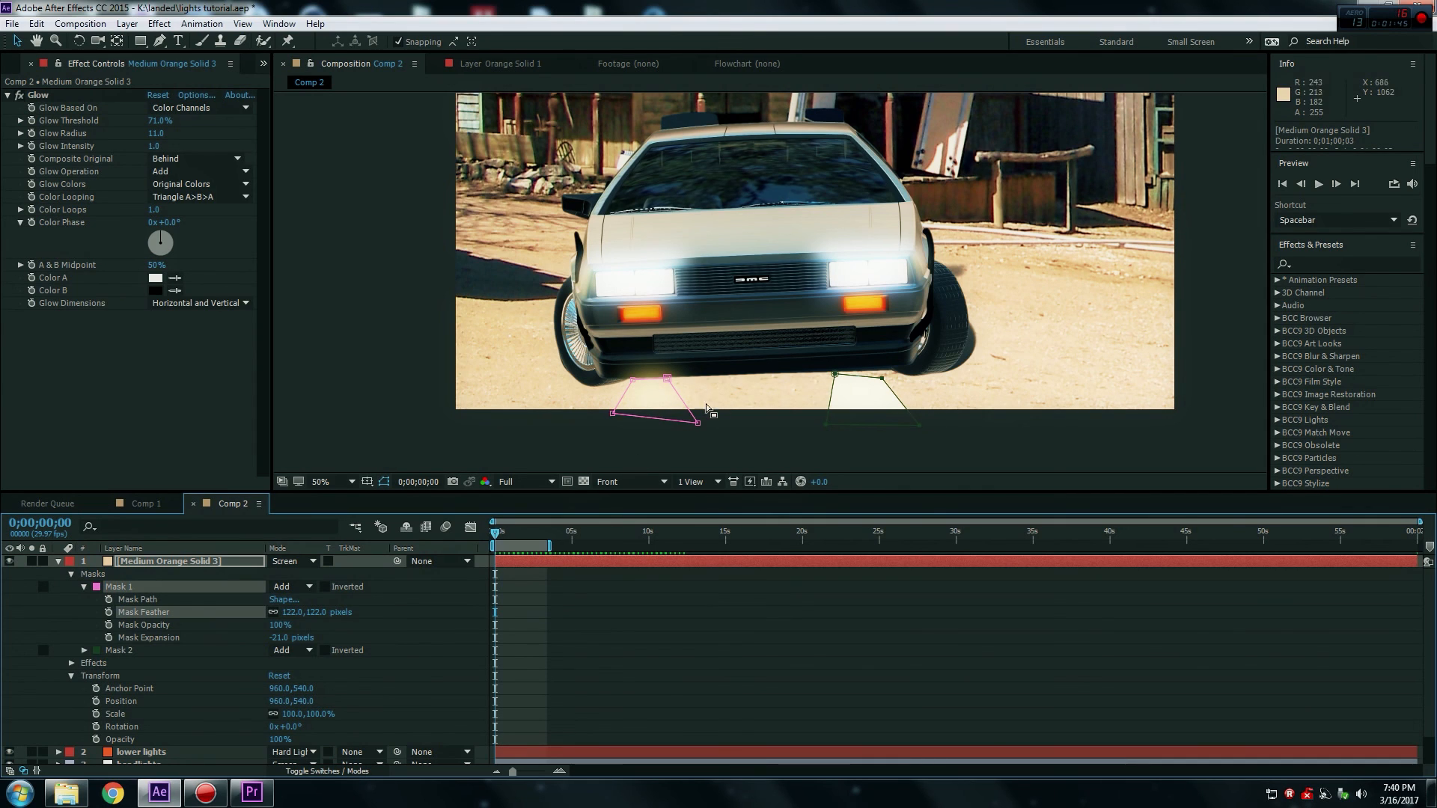
pyautogui.click(284, 741)
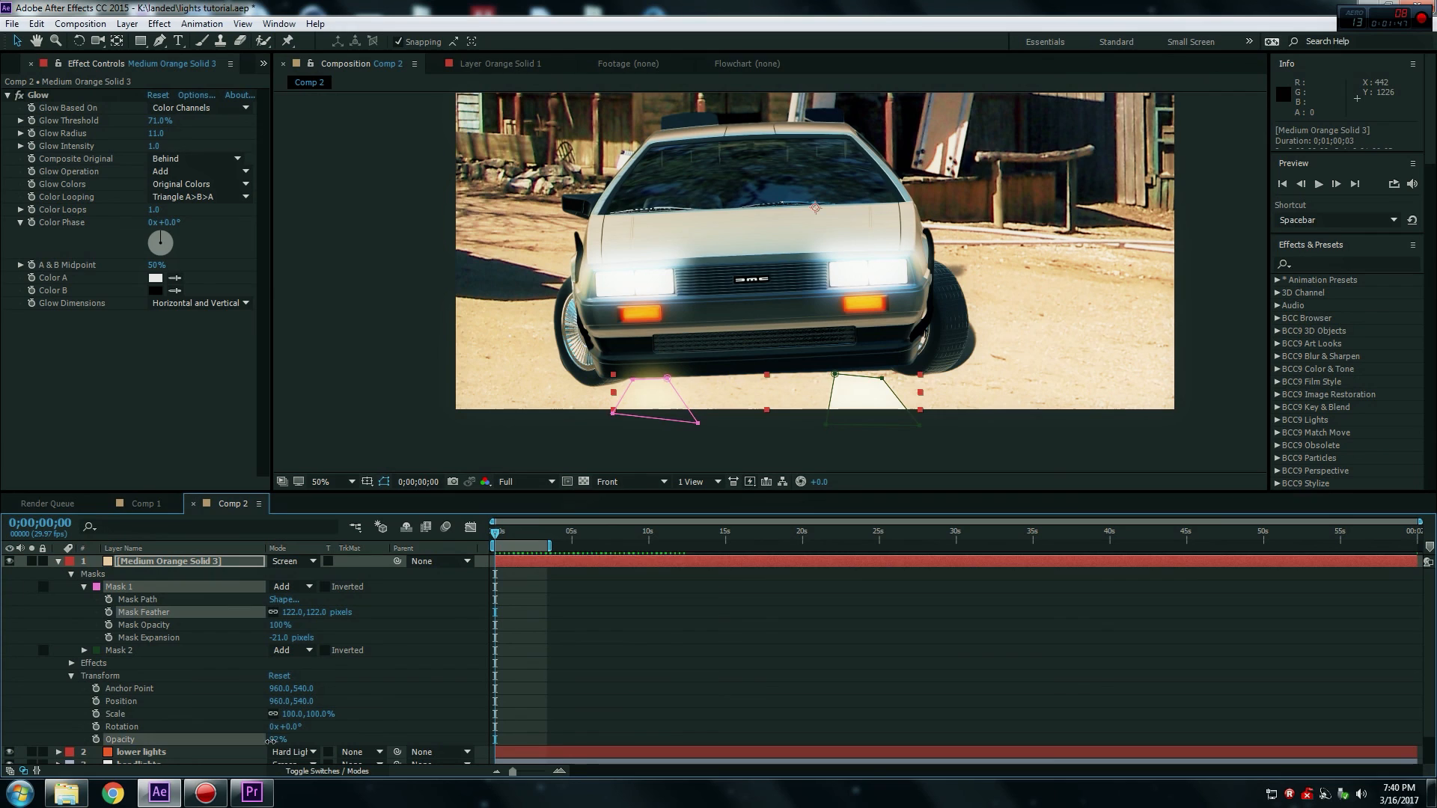
pyautogui.moveTo(287, 742); pyautogui.dragTo(288, 741)
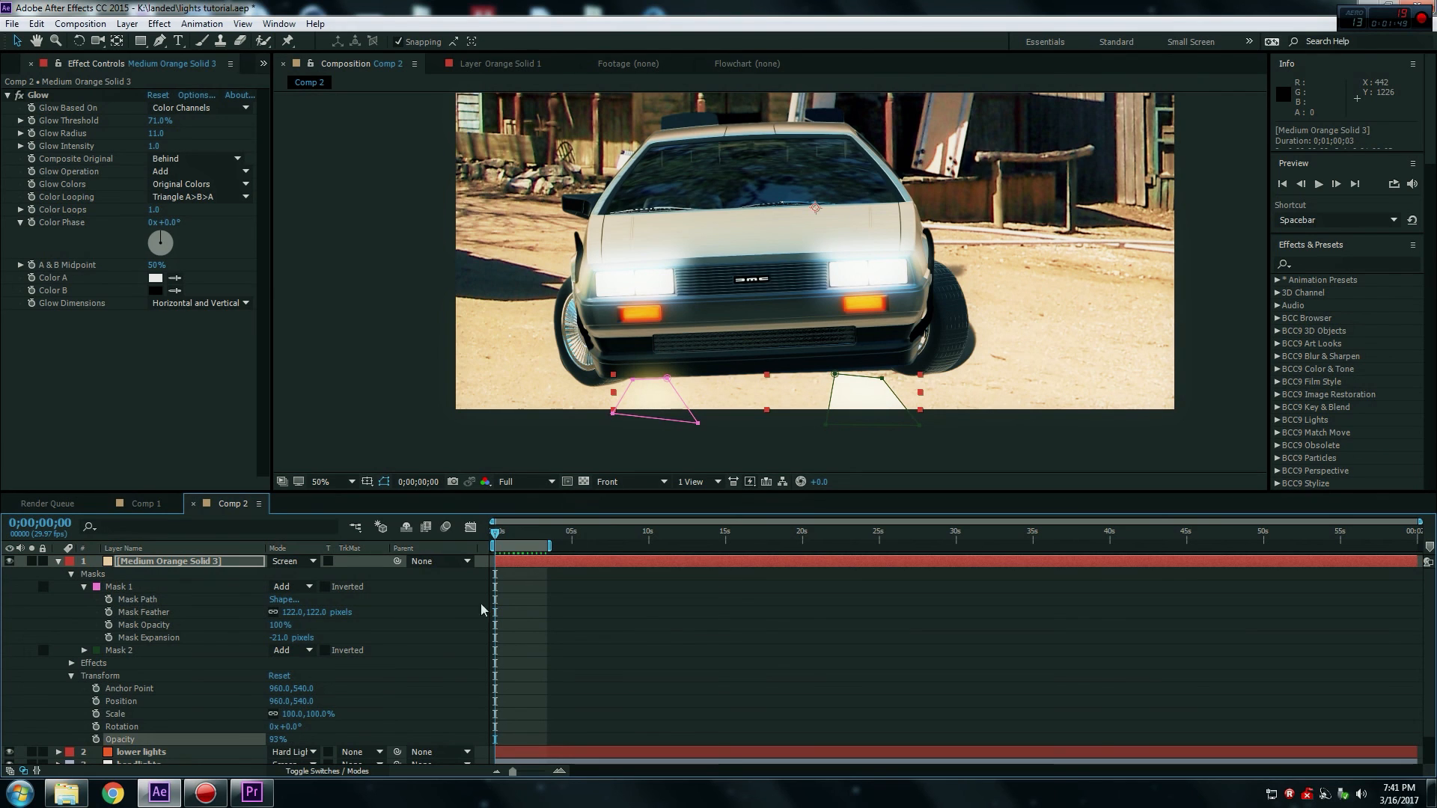
# Move Mask 1's two upper vertices slightly down and outward, and hide the mask outlines in the composition view.
pyautogui.click(634, 384)
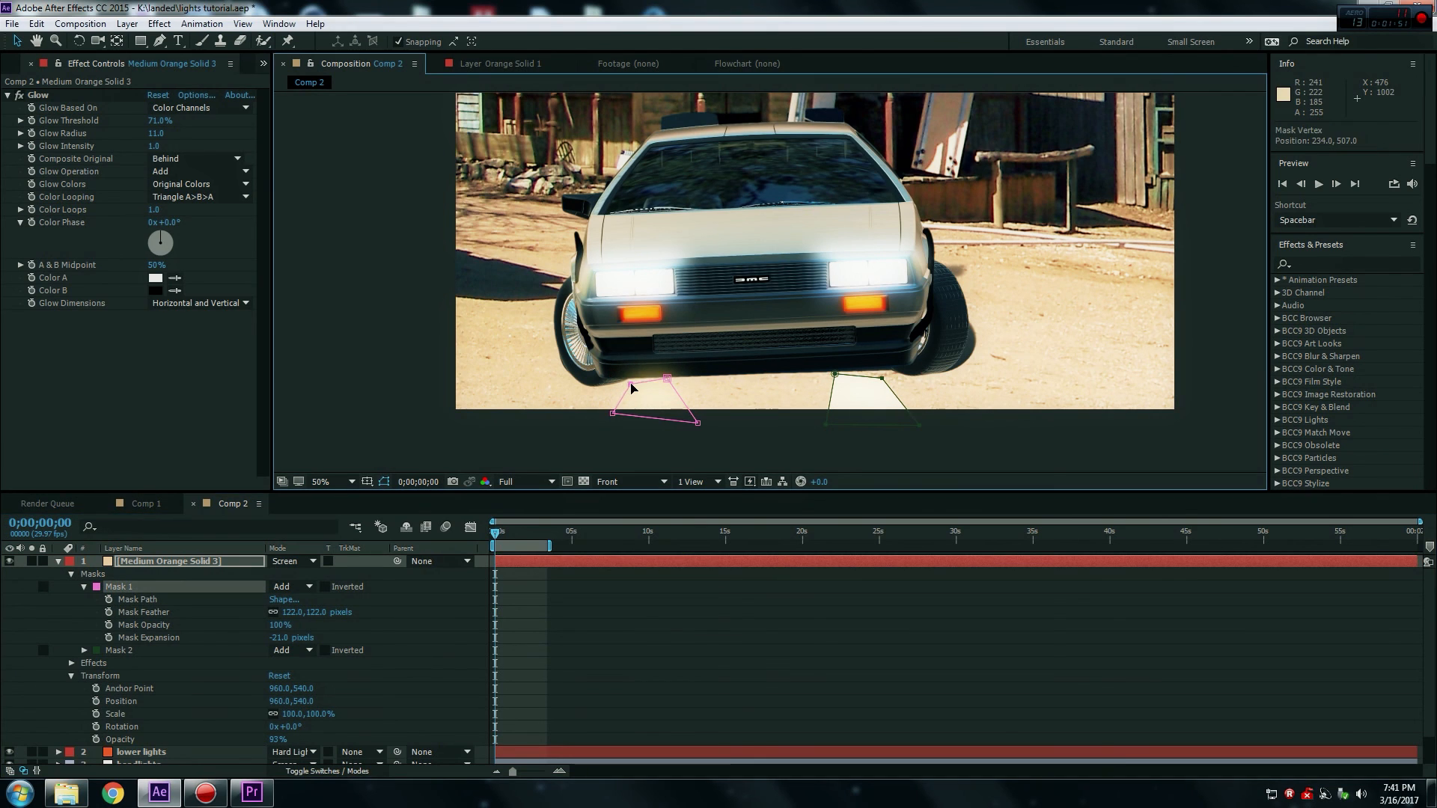
pyautogui.moveTo(671, 385); pyautogui.dragTo(679, 390)
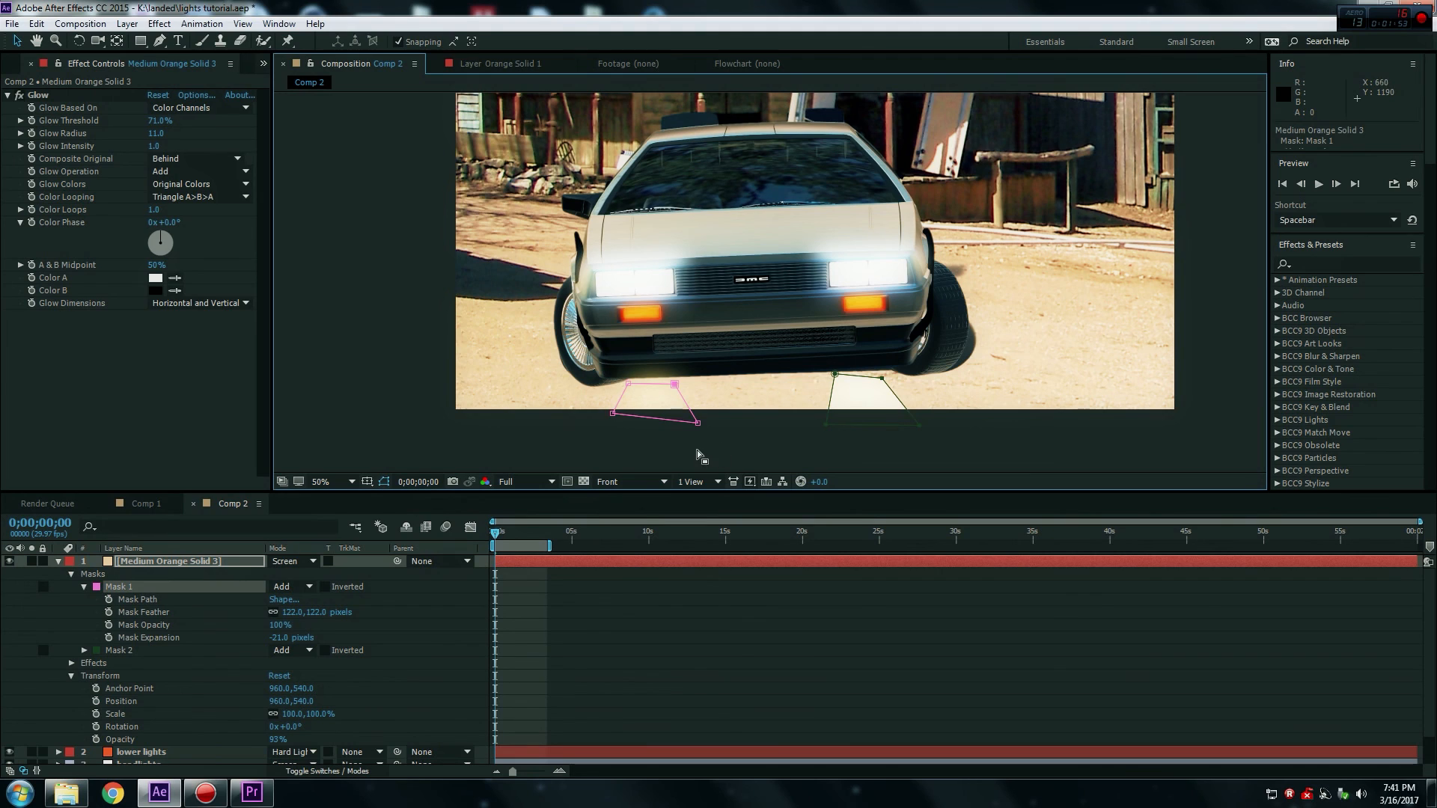
pyautogui.click(385, 482)
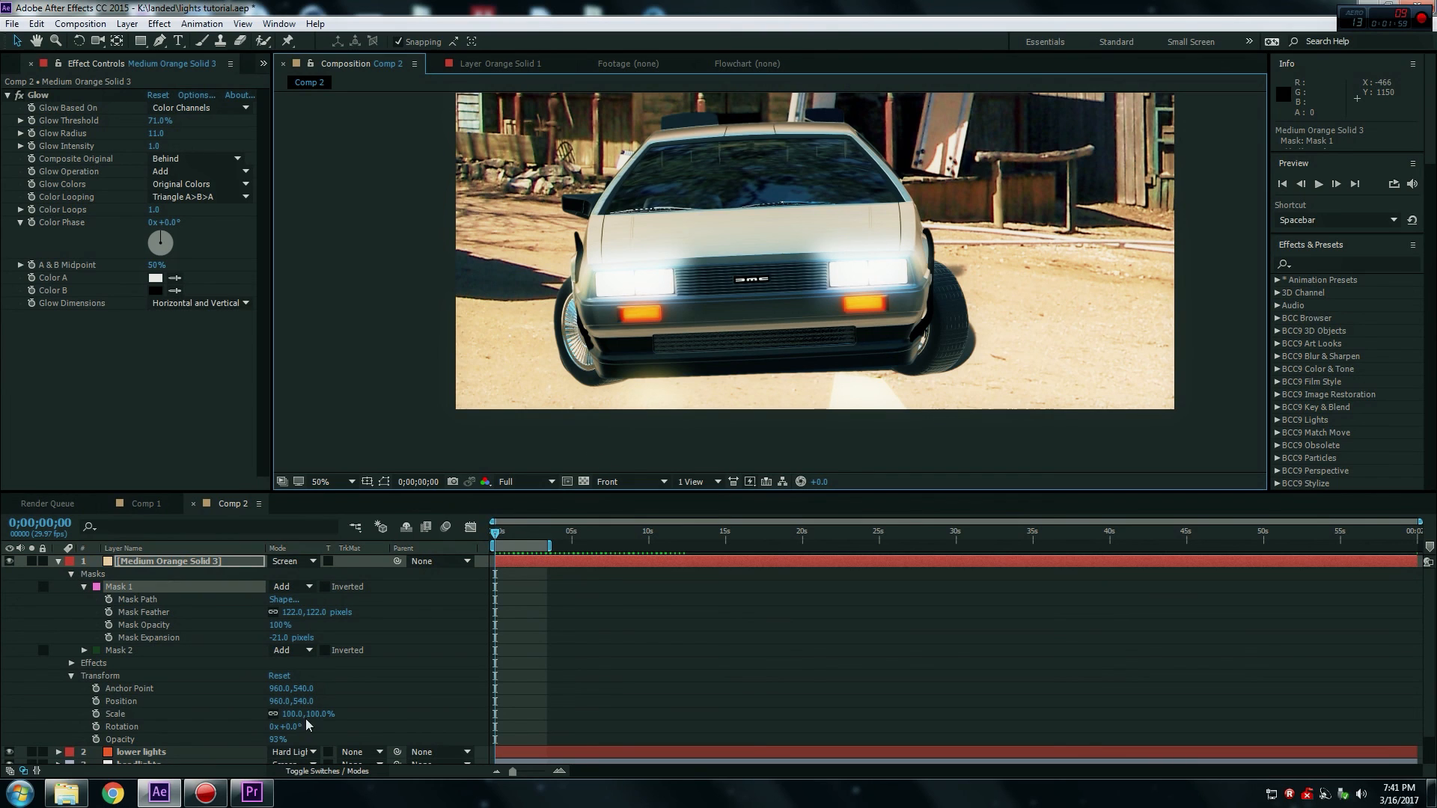
# Set the solid's Opacity to 100% and its Glow Threshold to 70.2%.
pyautogui.moveTo(279, 740); pyautogui.dragTo(310, 740)
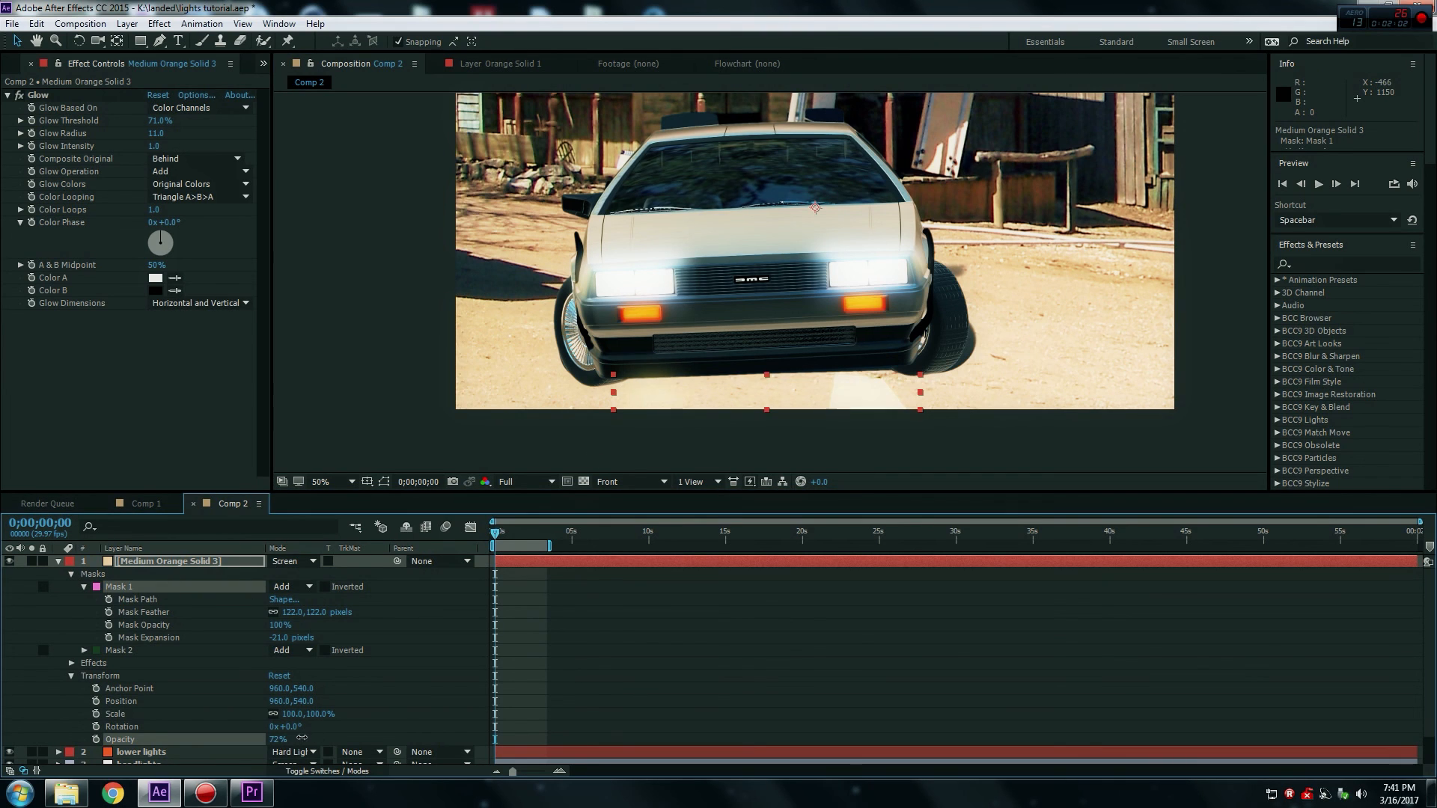
pyautogui.moveTo(159, 121); pyautogui.dragTo(169, 134)
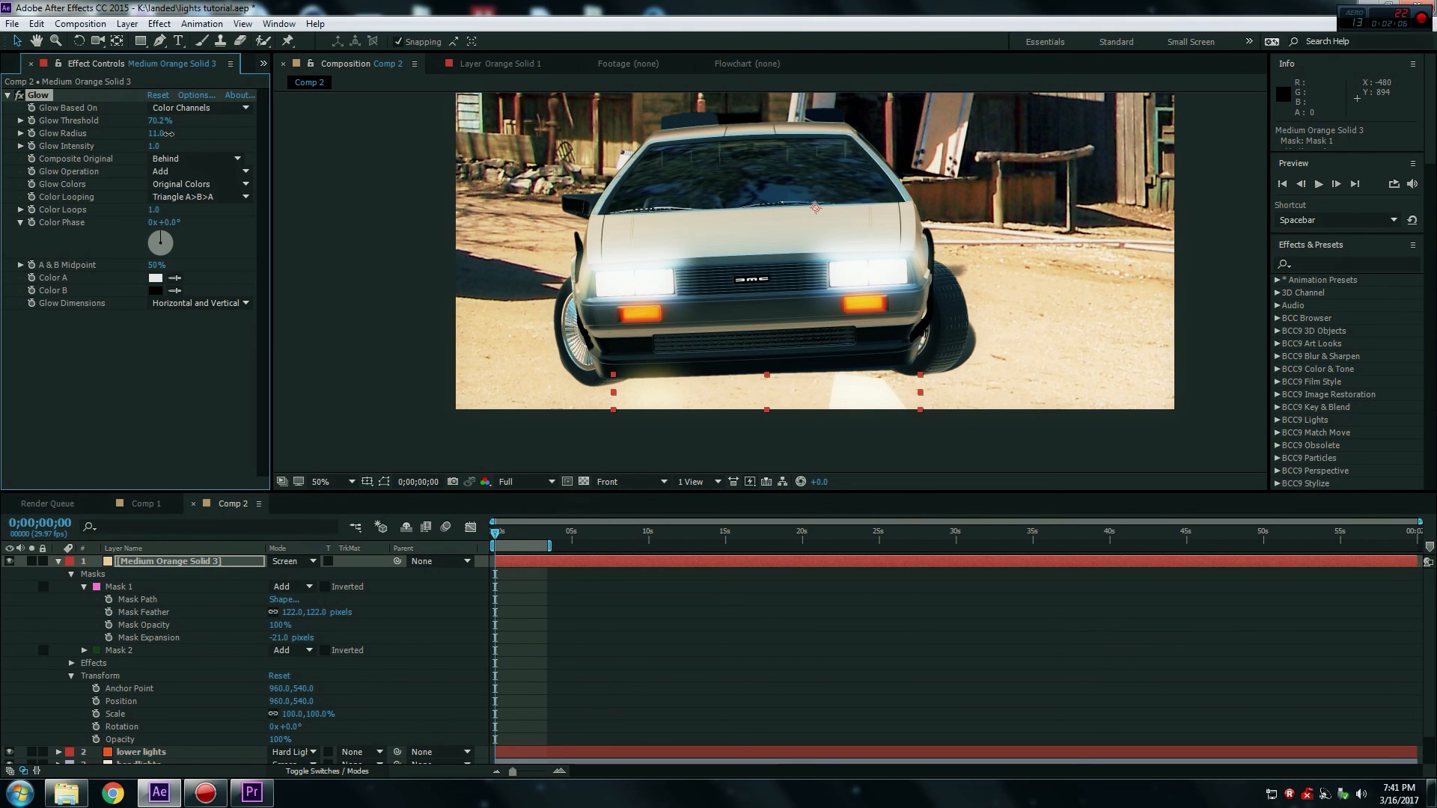